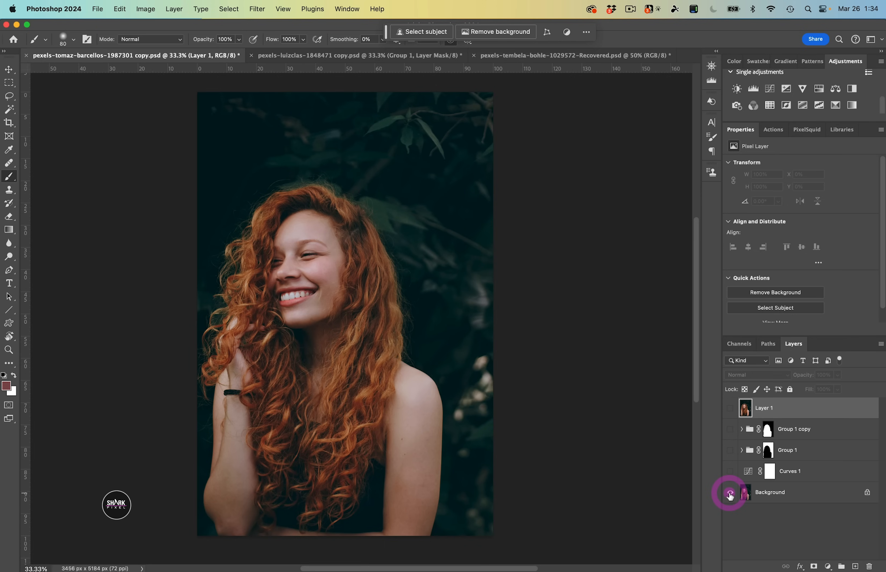
- Compare the original and edited versions of all three open portrait files by toggling the layers above their backgrounds
left_click(730, 495, "alt")
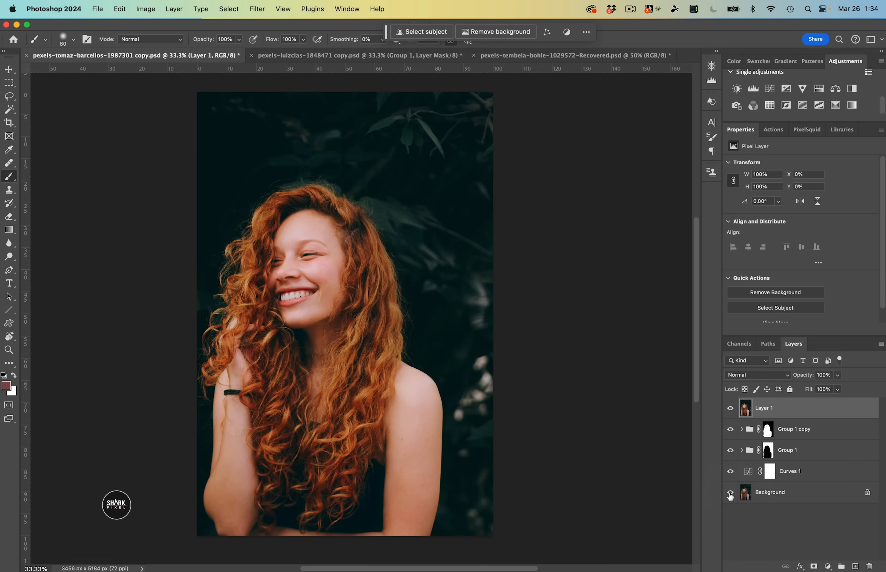
left_click(362, 55)
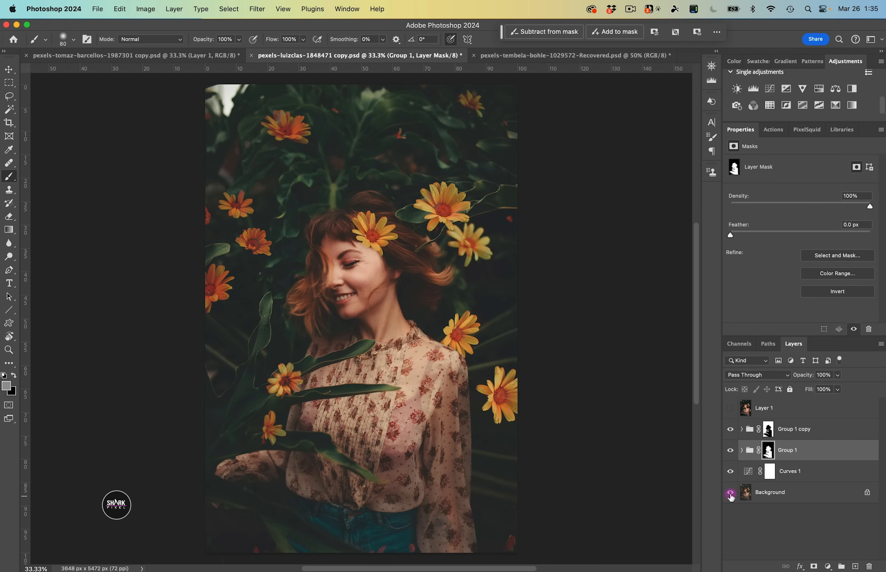
left_click(730, 494, "alt")
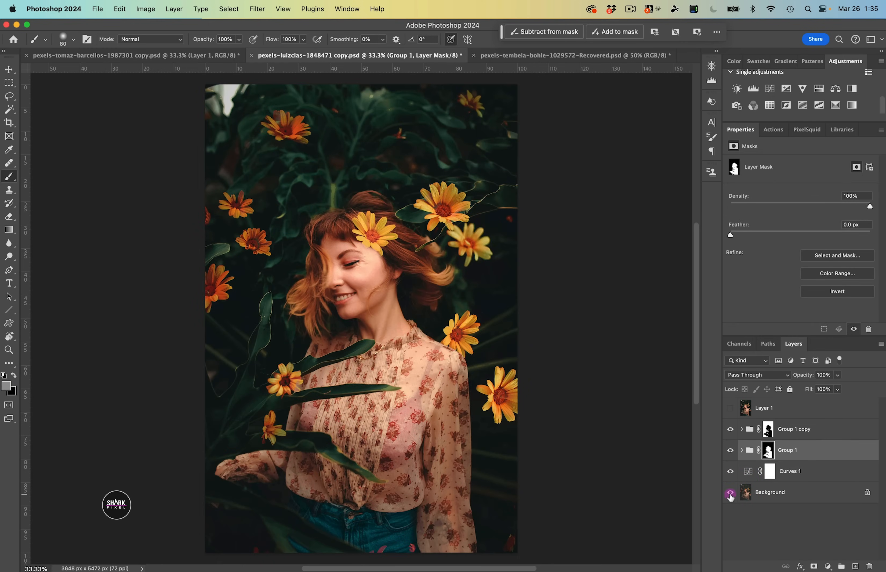
left_click(542, 56)
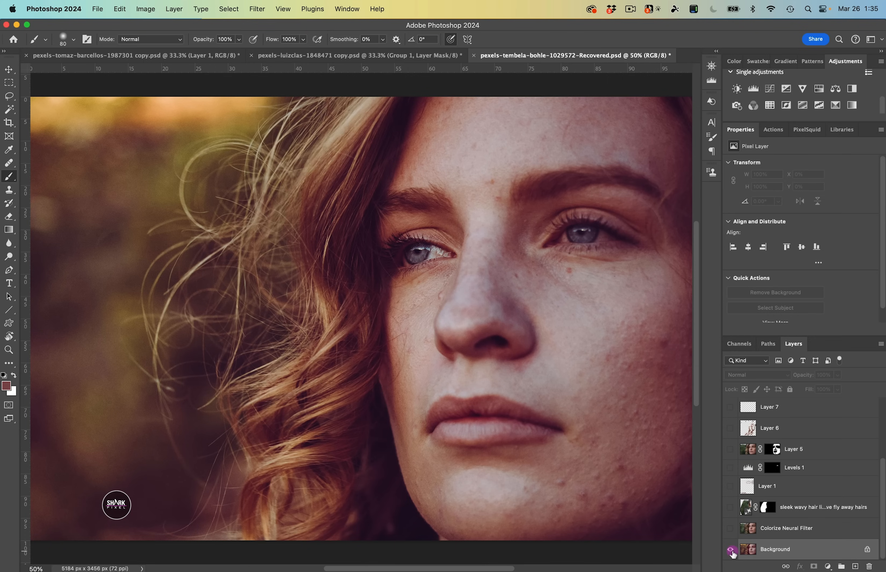
left_click(731, 551, "alt")
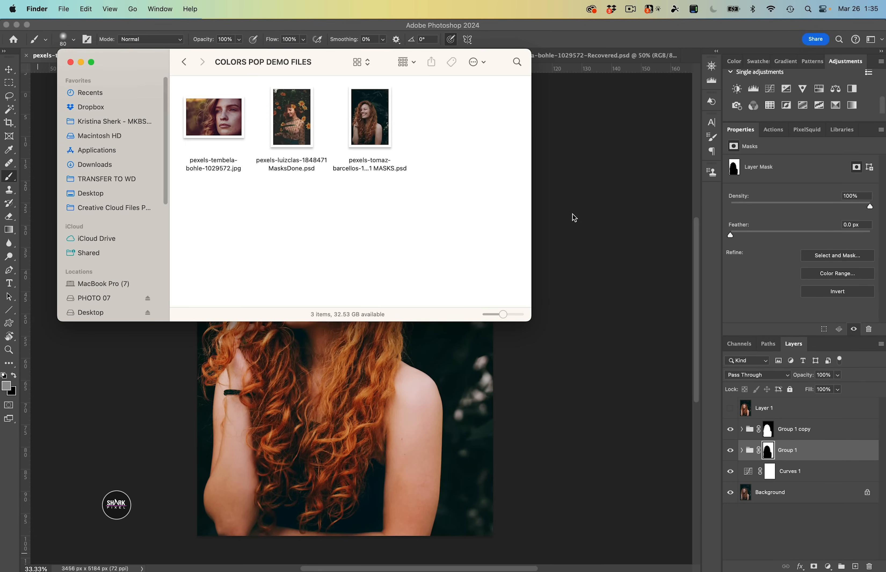
- Open the pexels-tomaz-barcellos MASKS.psd file from the COLORS POP DEMO FILES folder in Photoshop and check its SUBJECT and BACKGROUND groups
left_click(368, 161)
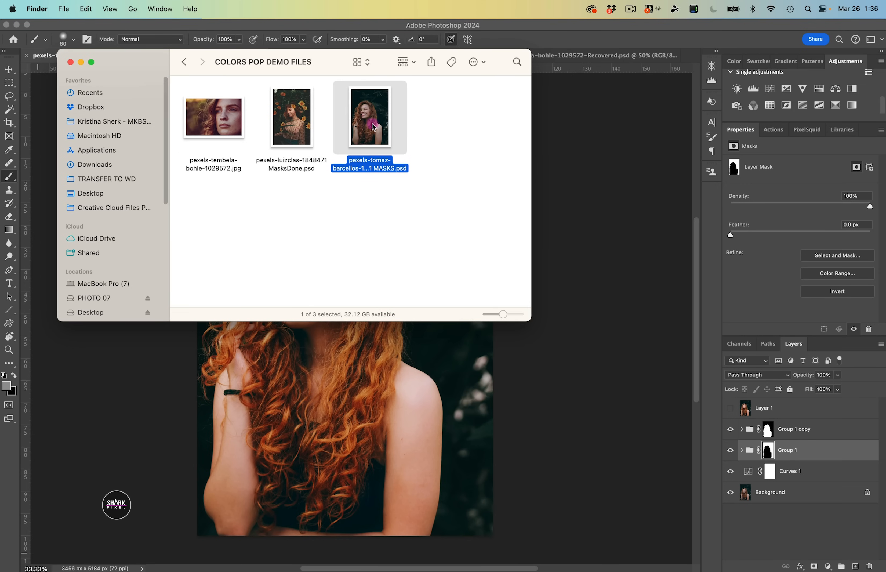
left_click_drag(366, 118, 460, 565)
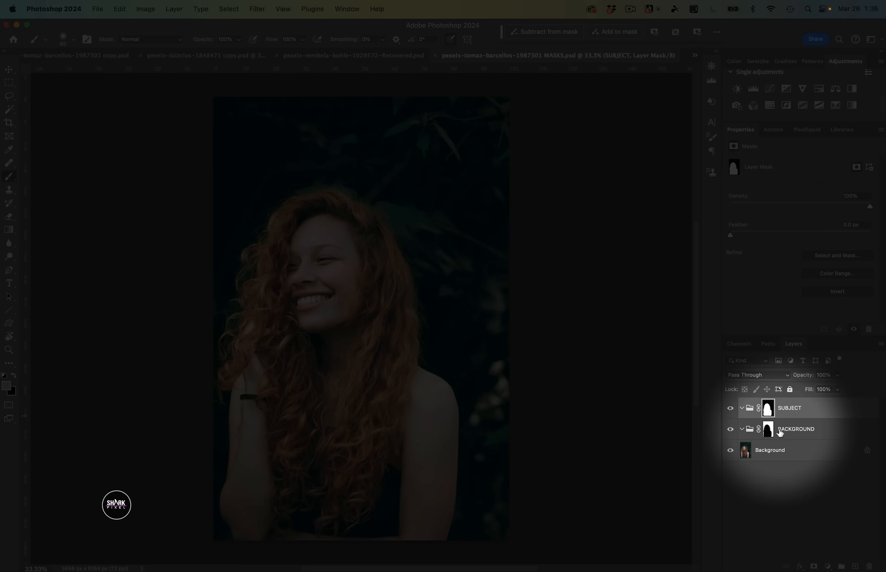
left_click(789, 433)
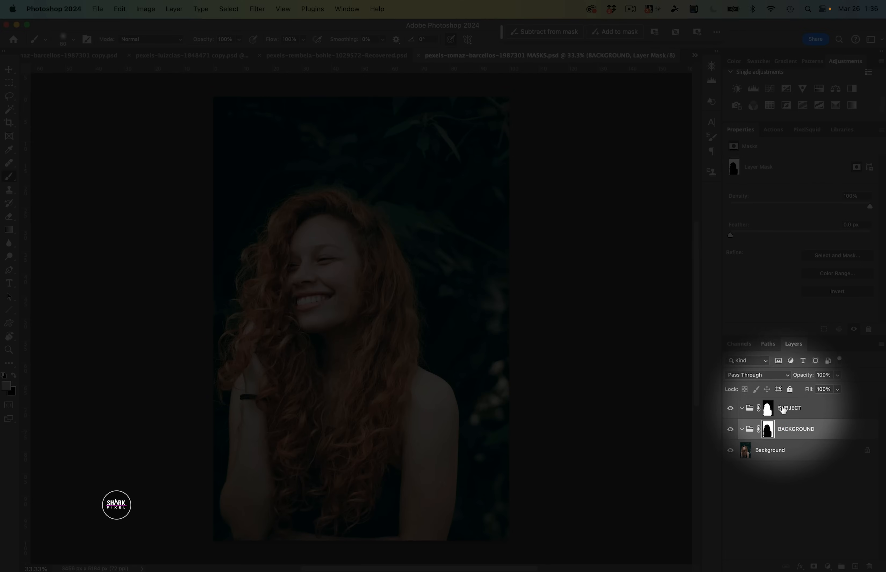
left_click(788, 410)
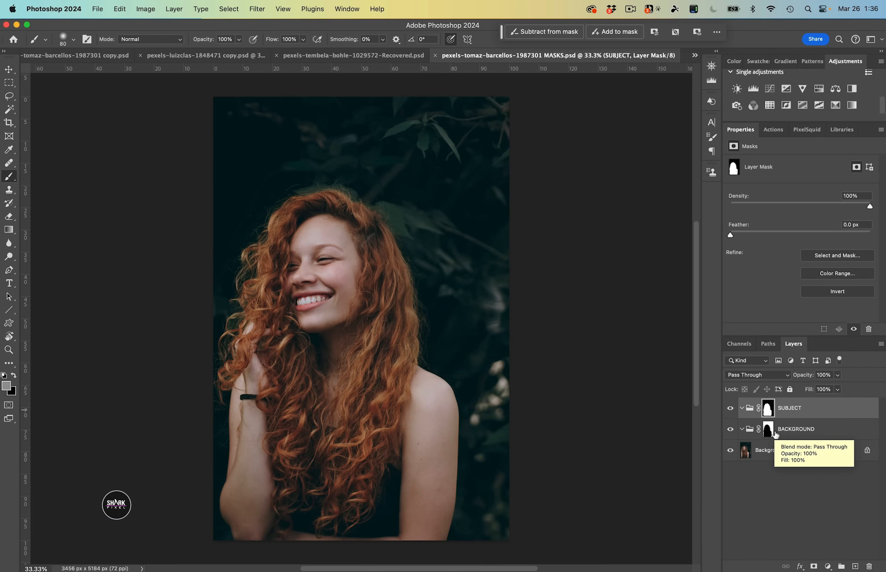
left_click(789, 431)
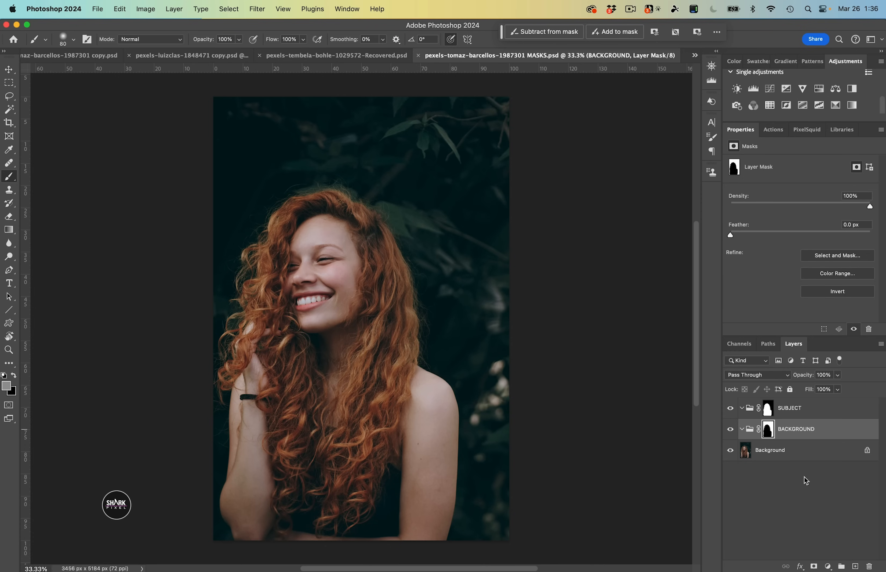
left_click(802, 492)
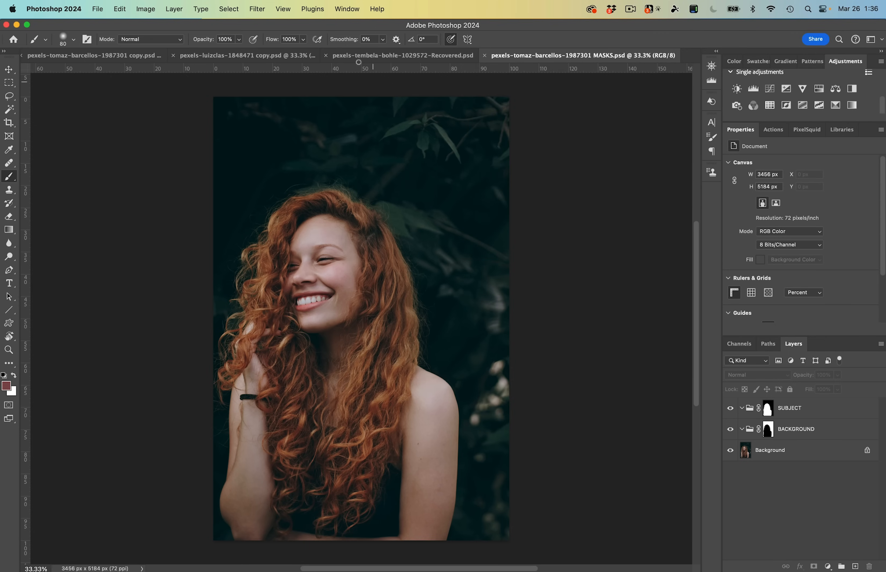
- Add a Curves adjustment layer and place it between the BACKGROUND group and the locked Background layer
left_click(346, 9)
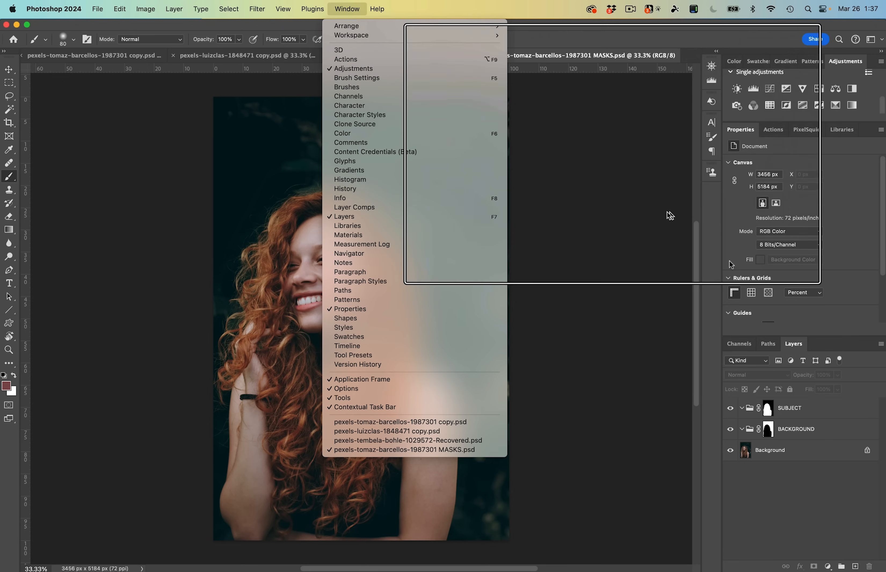
left_click(613, 131)
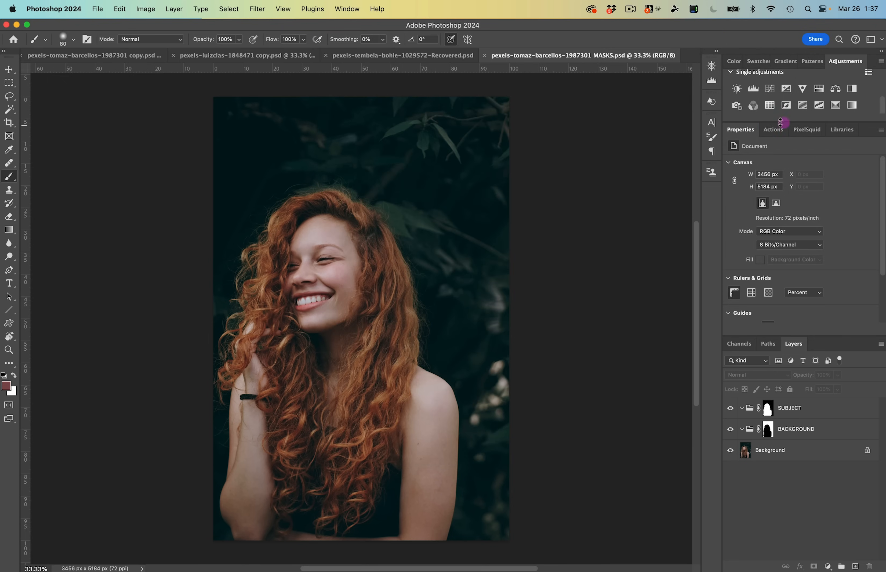
left_click(770, 90)
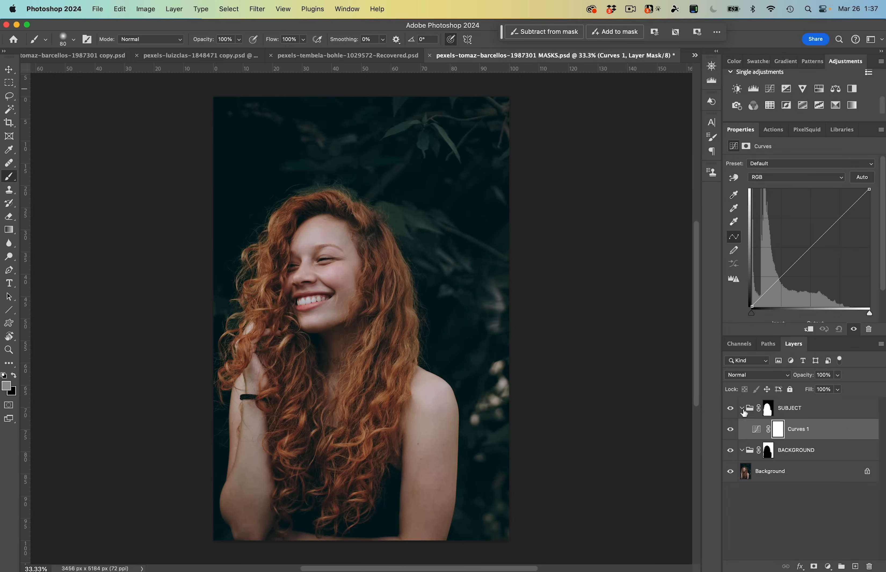
left_click(742, 409)
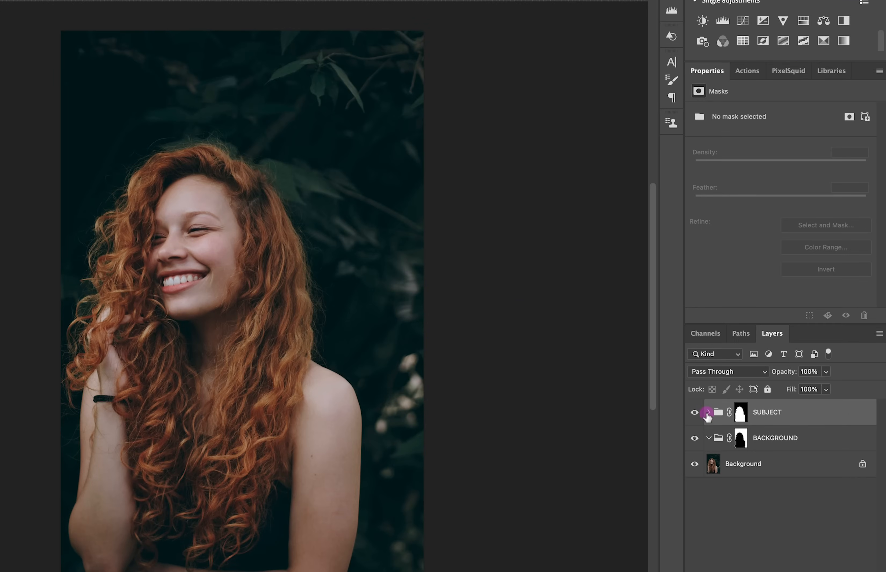
left_click(742, 409)
left_click_drag(784, 442, 827, 477)
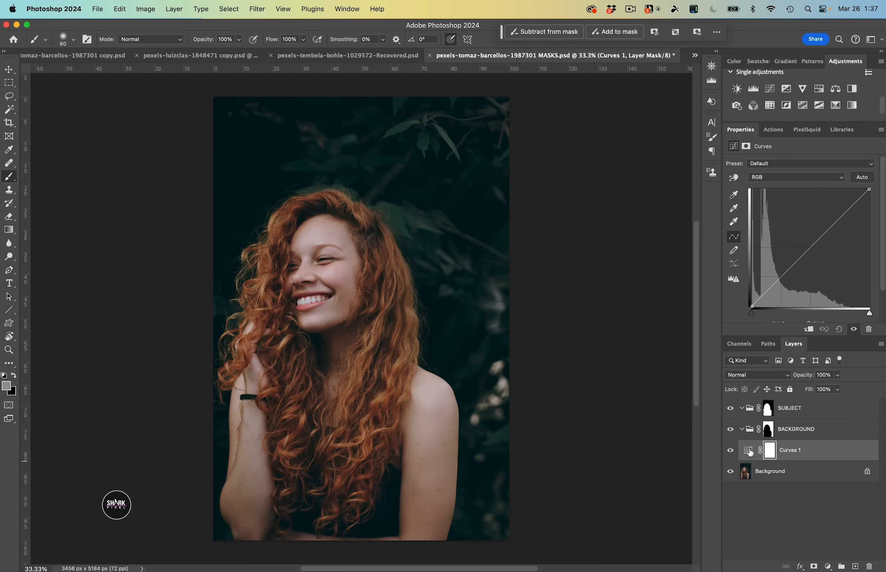
- Deepen the shadows by moving the RGB curve's black point to input 9, output 0
scroll(784, 305, "down", 2)
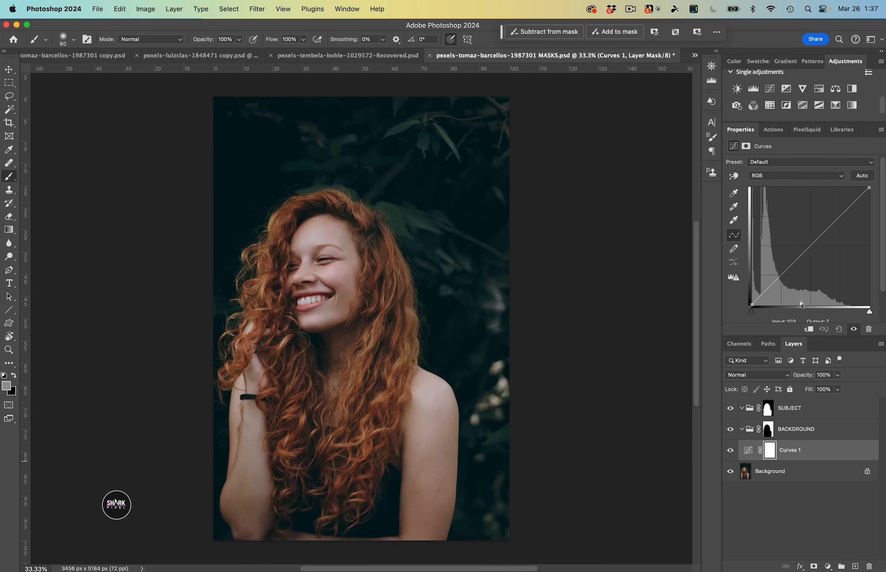
scroll(754, 298, "down", 3)
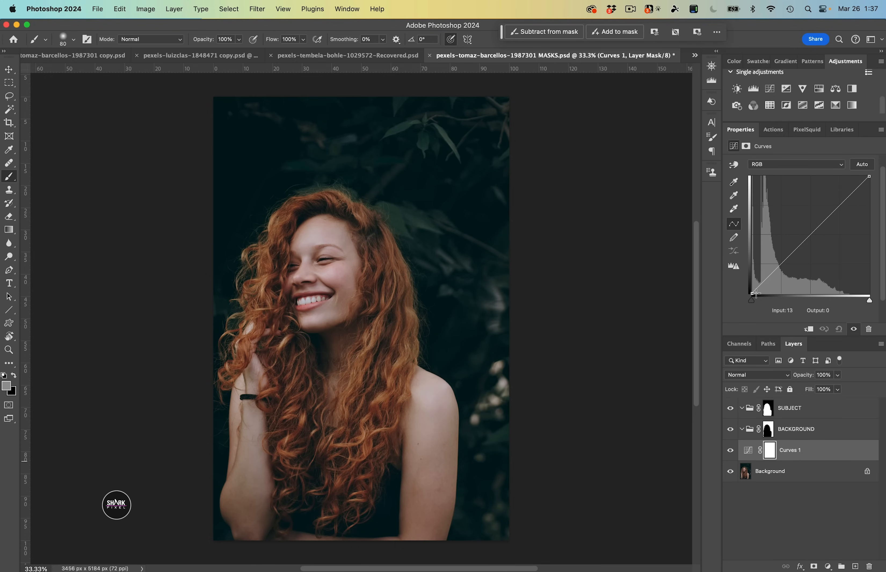
left_click_drag(752, 294, 756, 299)
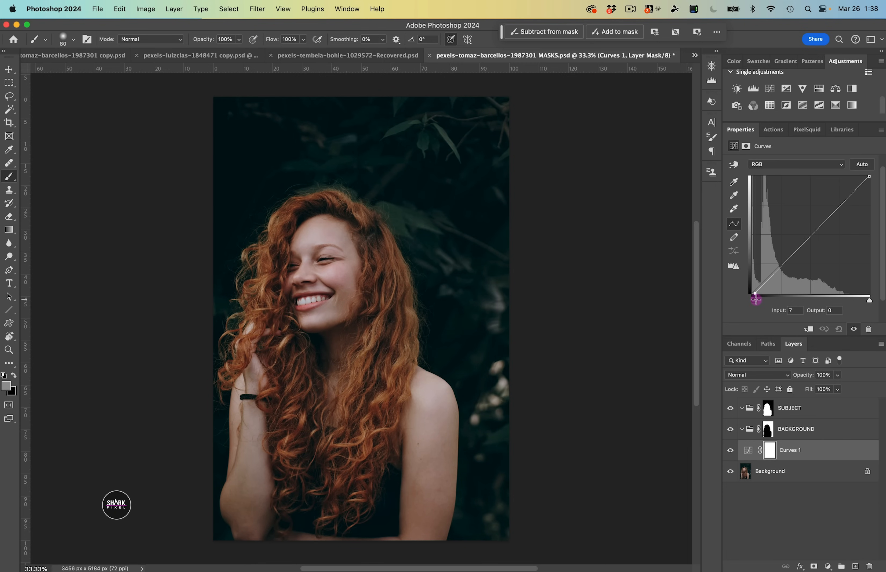
left_click_drag(757, 301, 759, 301)
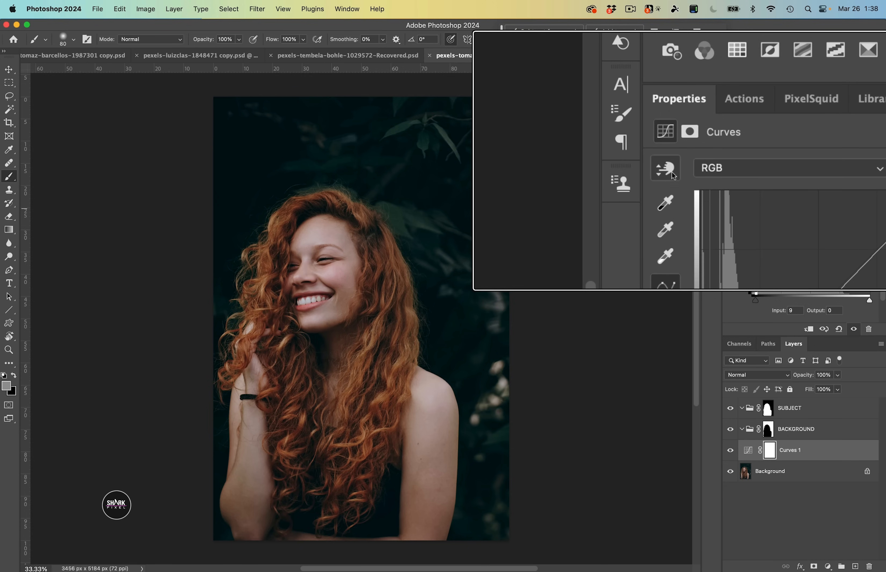
- Brighten the skin midtones with the targeted curve adjustment to about input 141, output 158, and add a shadow point at input 86, output 96
left_click(734, 165)
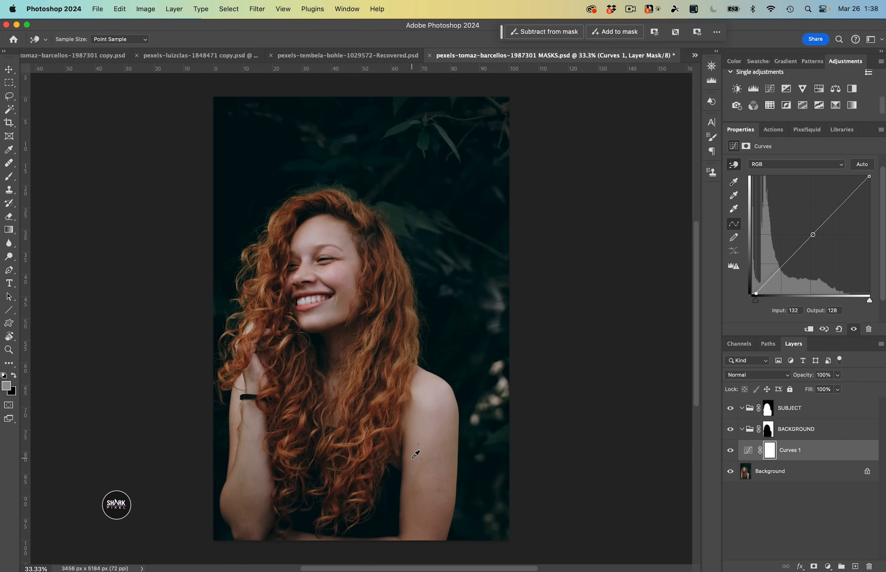
left_click_drag(434, 452, 434, 441)
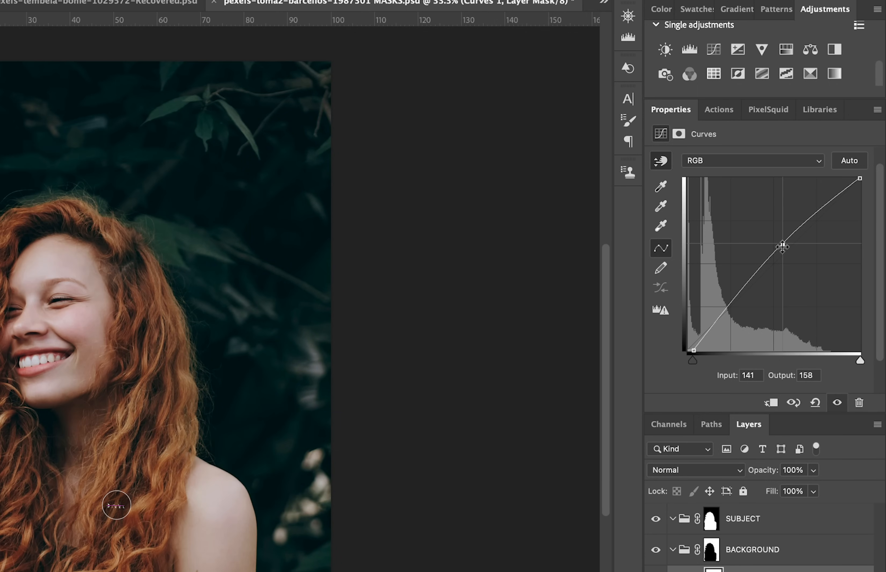
left_click(786, 245)
left_click_drag(785, 245, 821, 221)
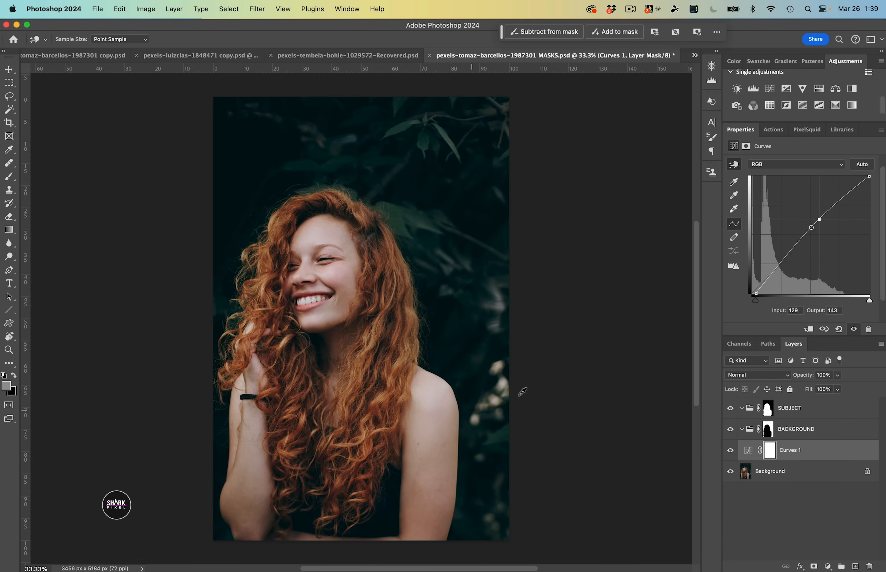
left_click(792, 249)
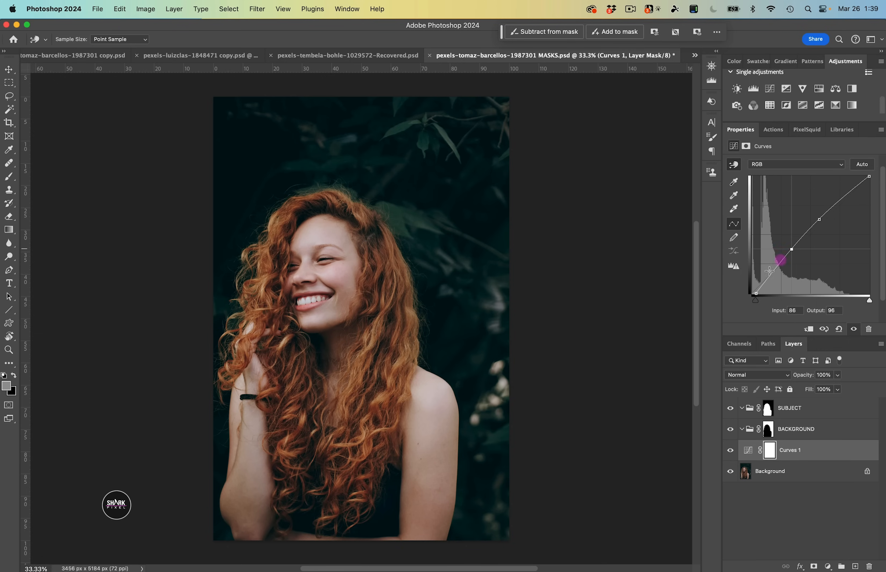
left_click(756, 294)
- Compare the photo with the Curves 1 layer hidden and shown
left_click(730, 451)
left_click(731, 452)
left_click(732, 452)
left_click(731, 451)
left_click(731, 452)
left_click(731, 452)
- Select the BACKGROUND group's mask, then switch to the Adobe Color wheel in Brave with the portrait visible beside it
left_click(774, 432)
key("b")
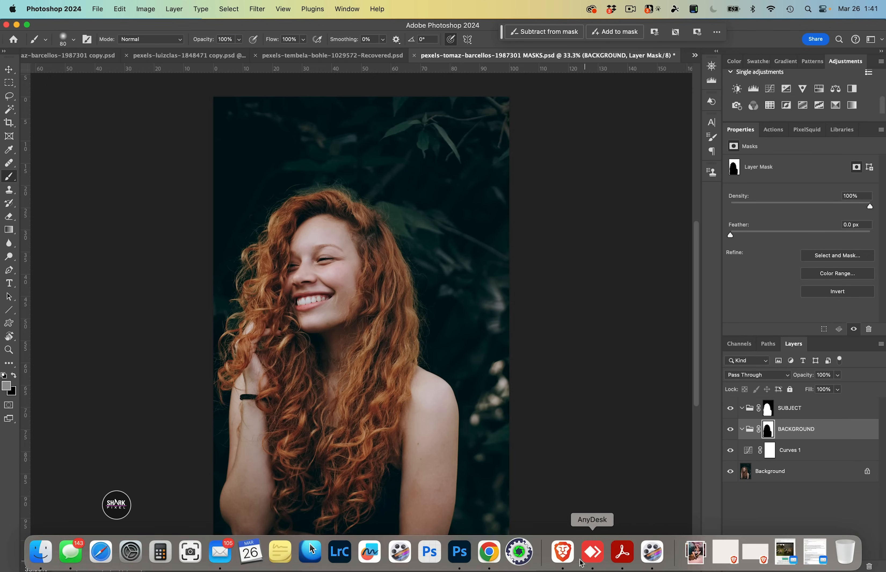
left_click(563, 552)
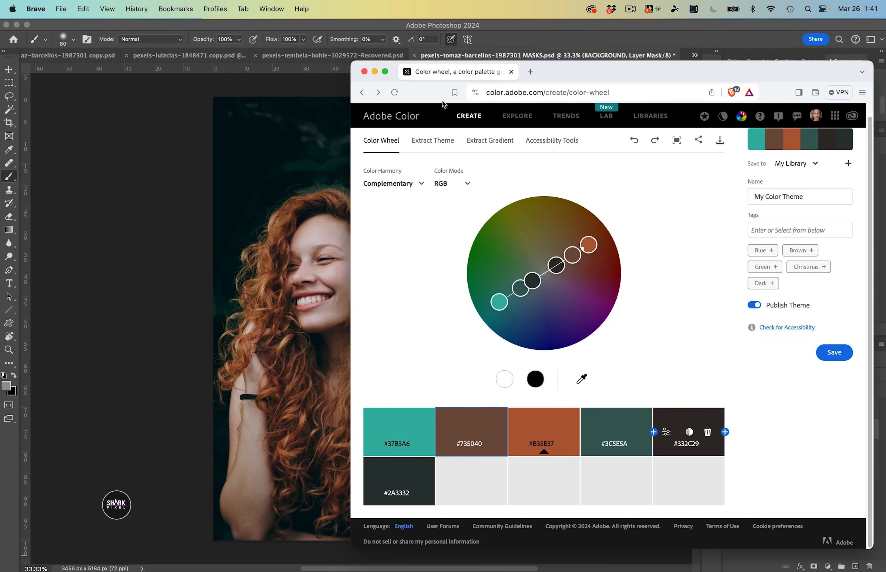
left_click_drag(560, 73, 567, 72)
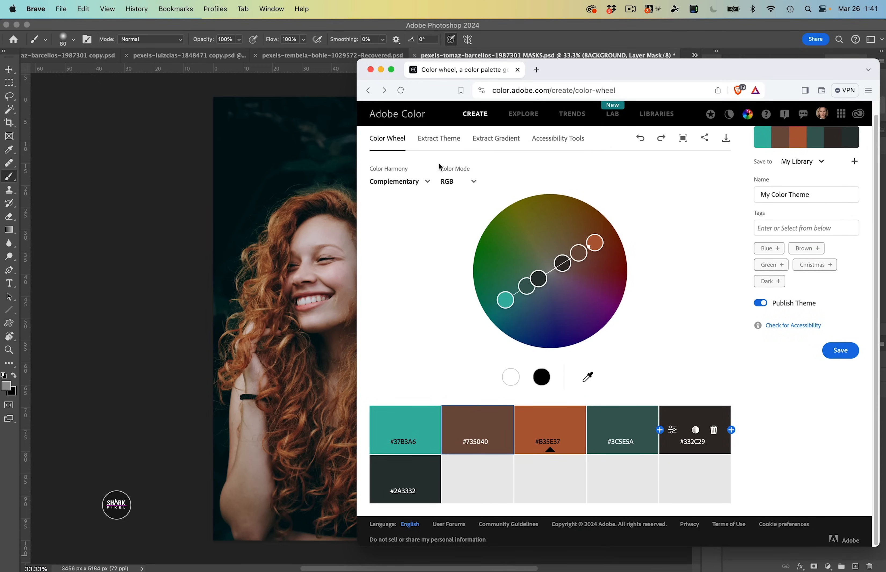
left_click(279, 339)
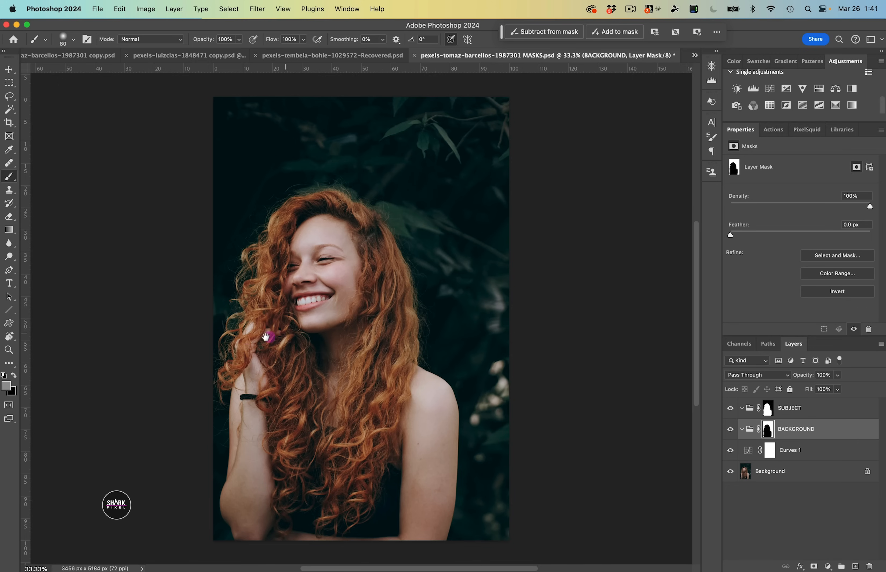
left_click_drag(309, 337, 194, 338)
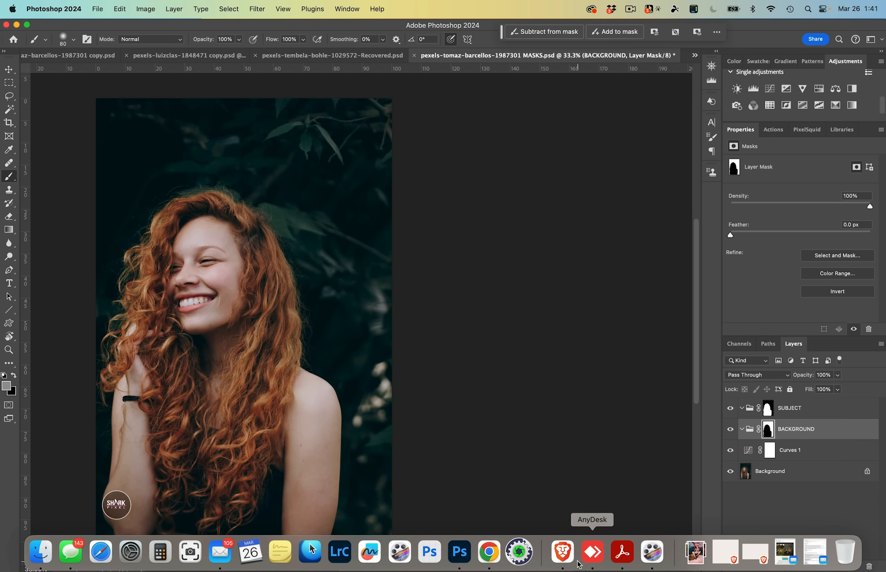
left_click(563, 551)
left_click_drag(503, 70, 499, 72)
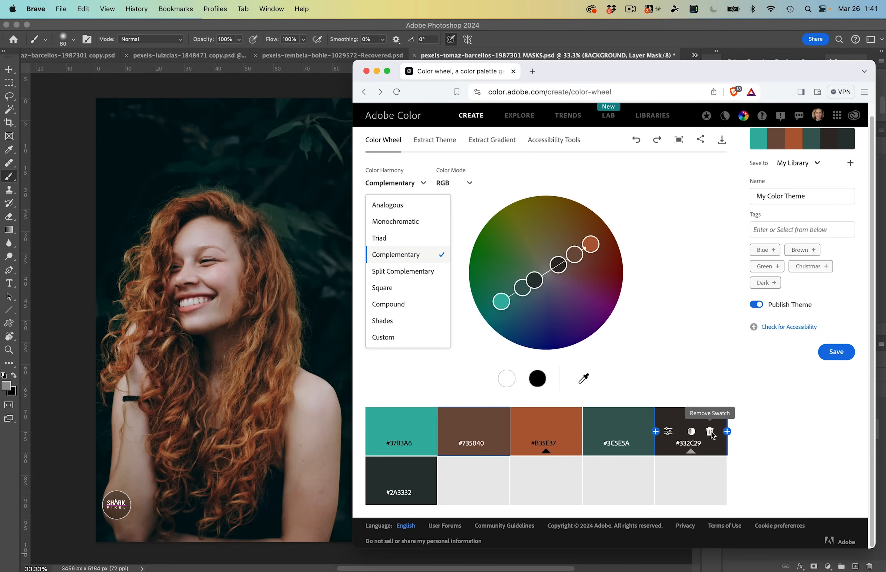
- Reduce the color theme to the #37B3A6 and #735040 swatches and set its color harmony to Complementary
left_click(711, 432)
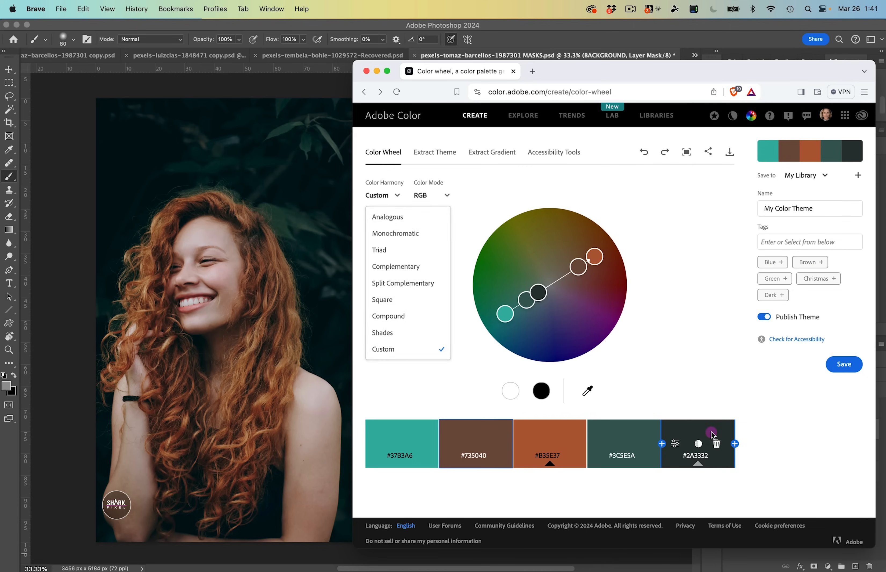
left_click(717, 445)
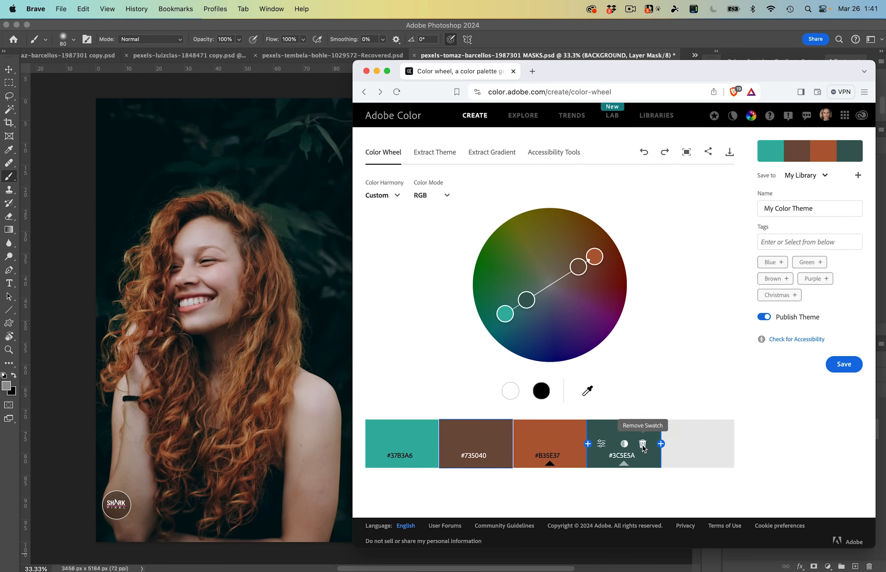
left_click(644, 445)
left_click(566, 446)
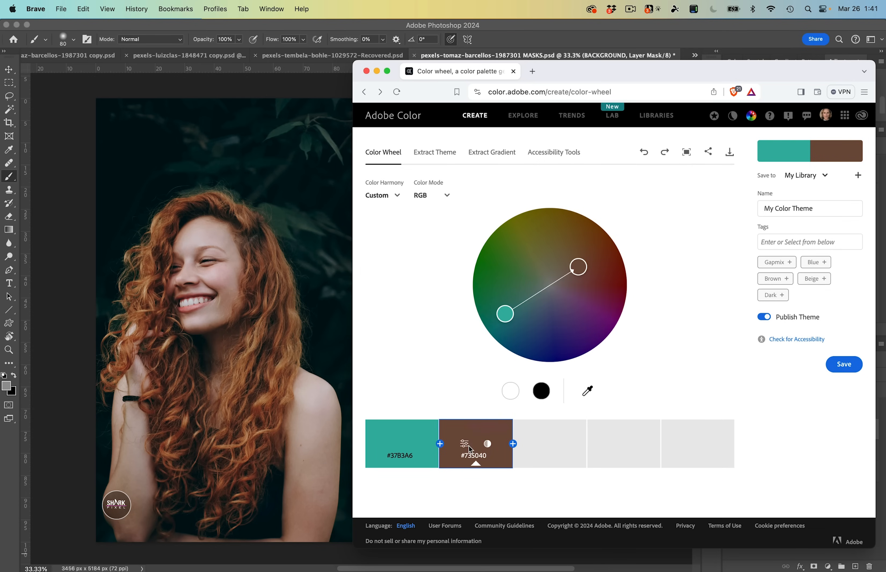
left_click(388, 195)
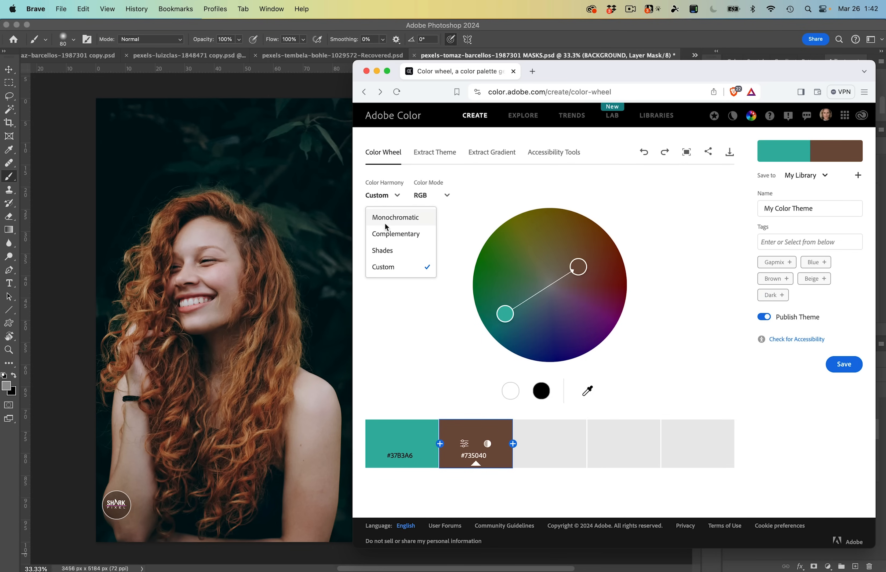
left_click(387, 235)
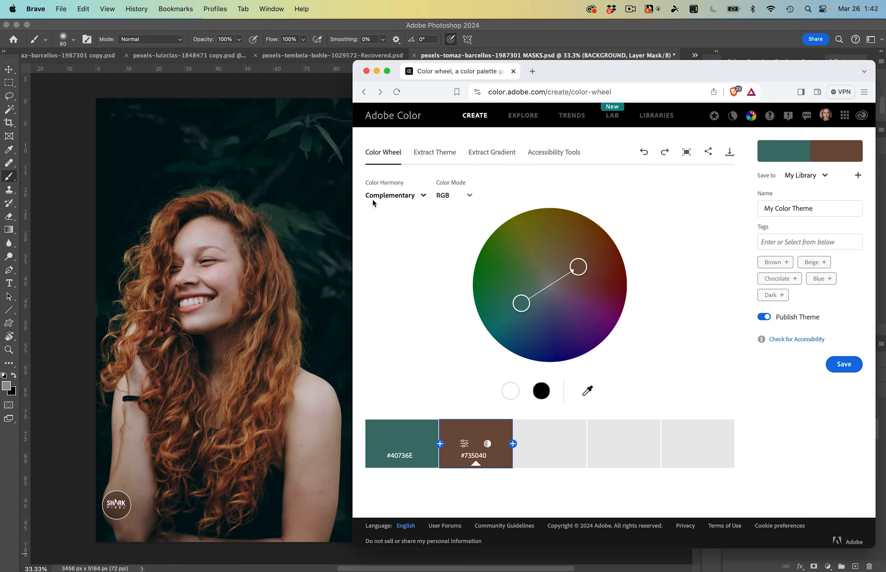
- Try sampling the hair color #935839 and the dark background color #061920 from the portrait into the theme's second swatch
left_click(384, 196)
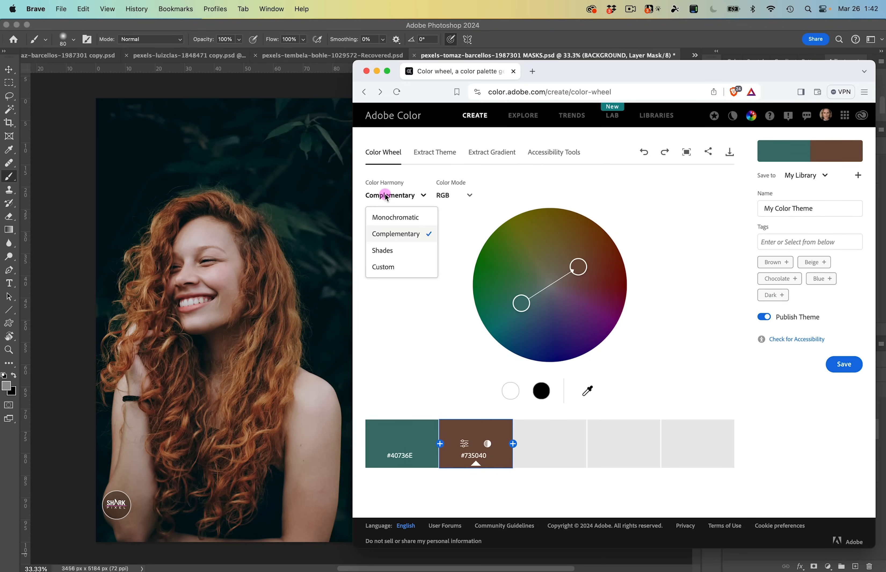
left_click(393, 236)
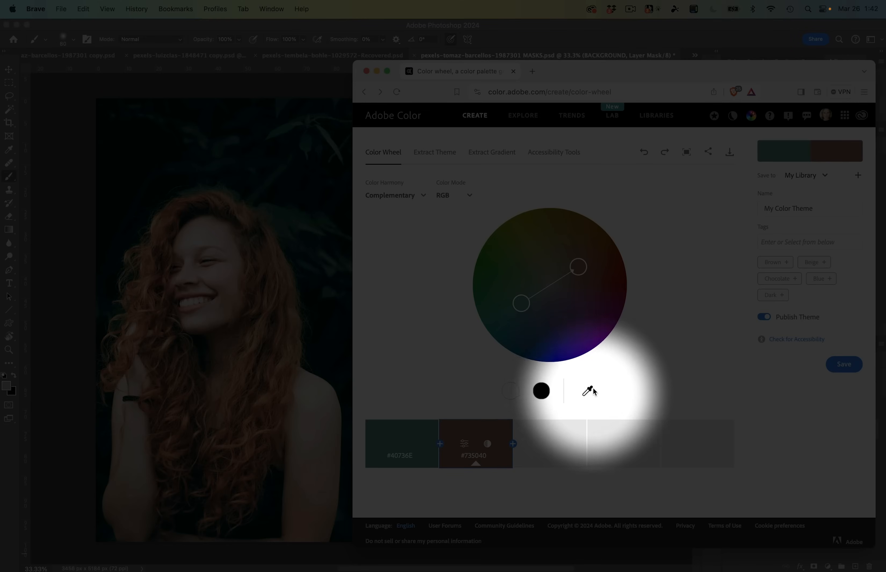
left_click(589, 391)
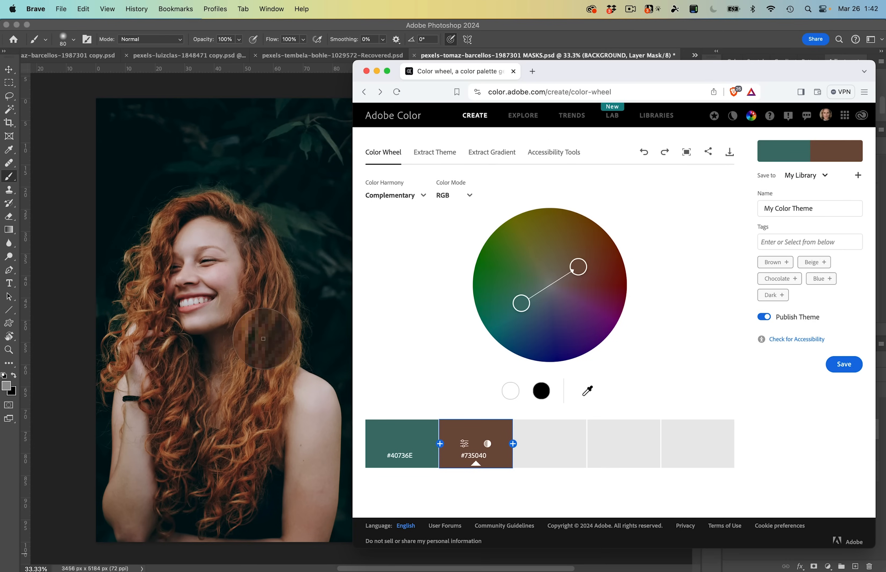
left_click(263, 330)
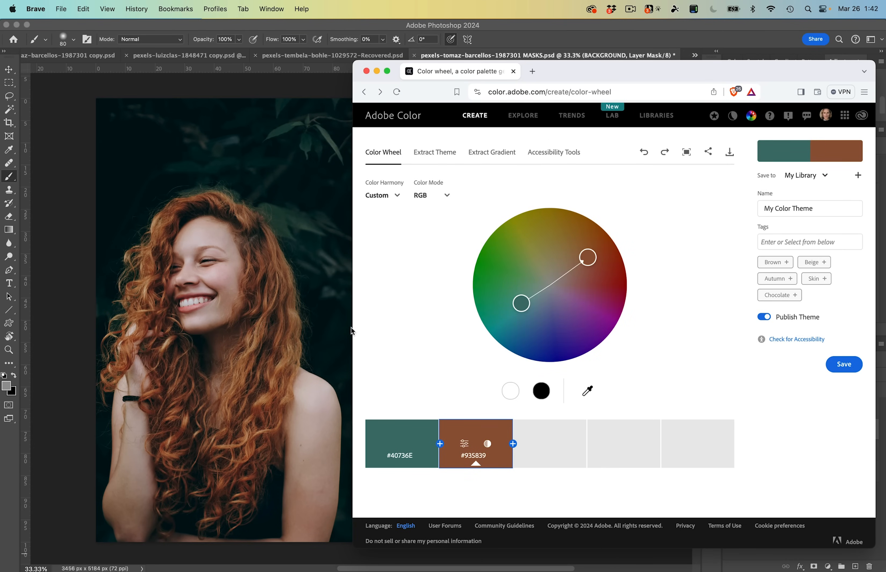
left_click(587, 391)
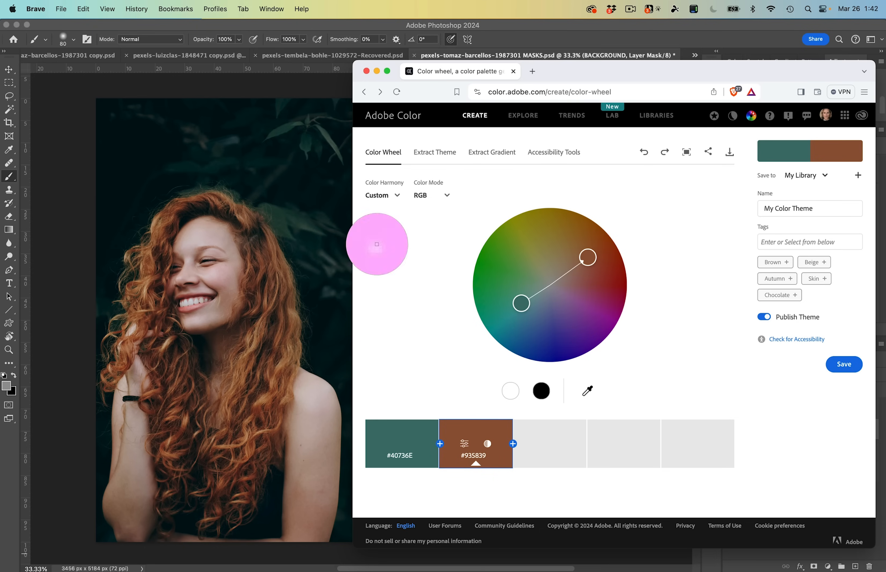
left_click(328, 220)
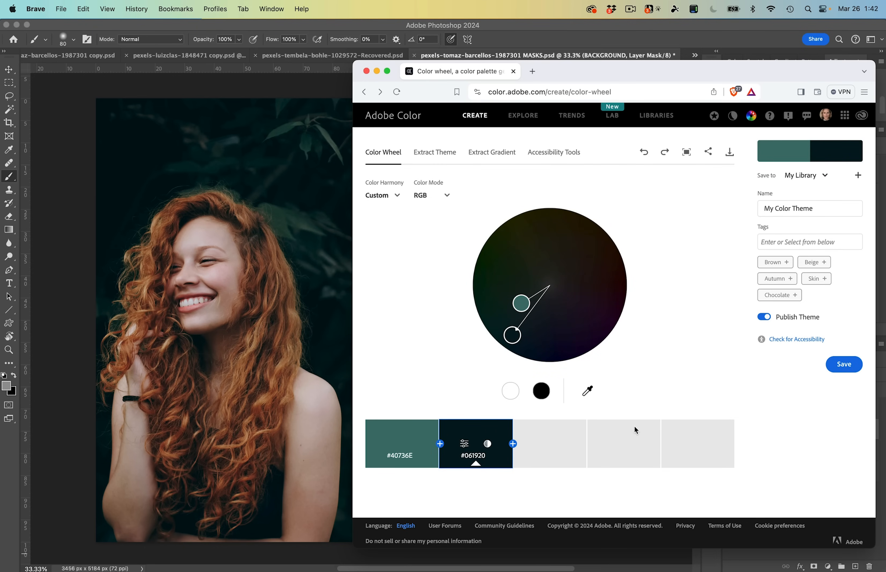
- Sample the reddish-brown hair color #804324 into the second swatch and set the color harmony to Complementary
left_click(587, 391)
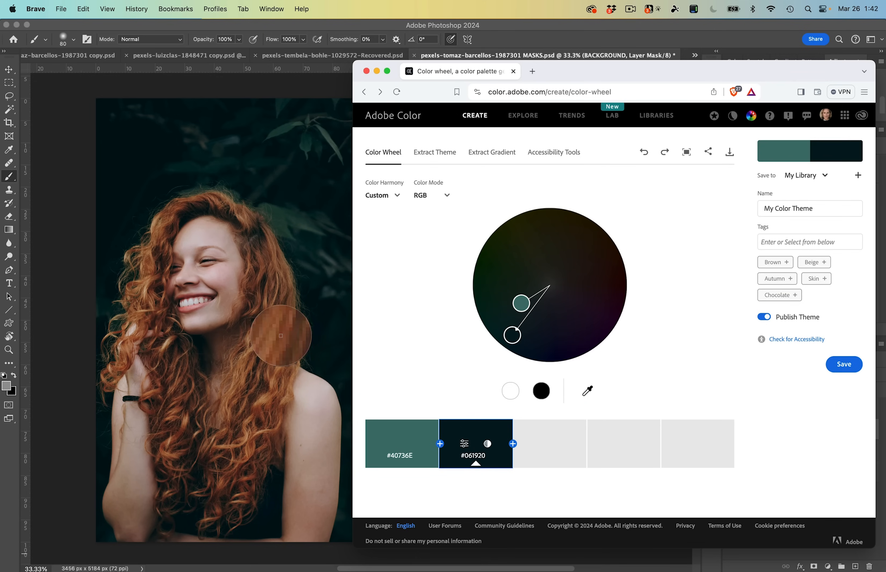
left_click(265, 314)
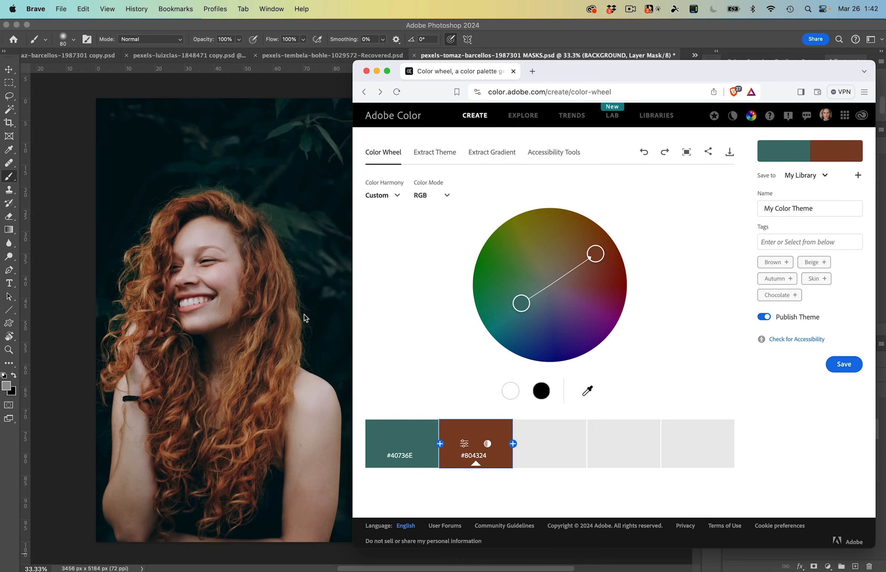
left_click(377, 198)
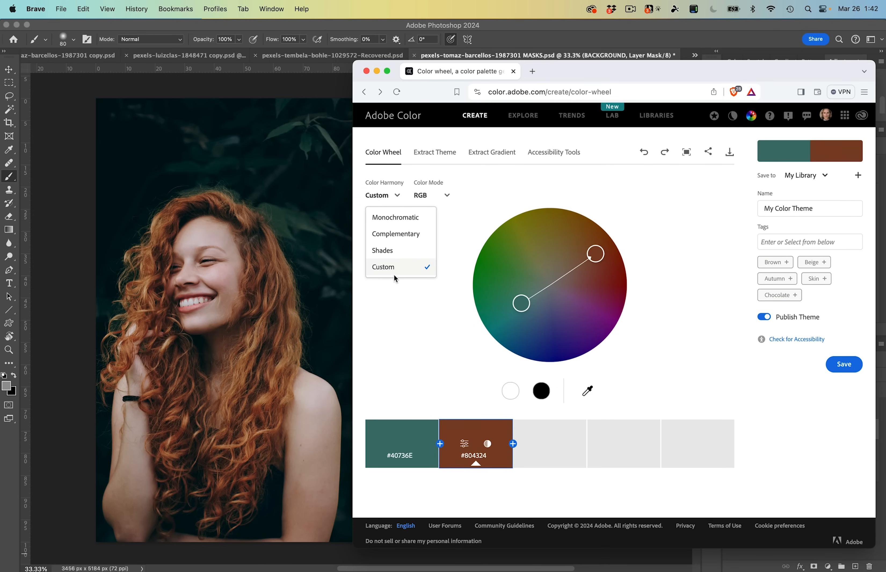
left_click(406, 235)
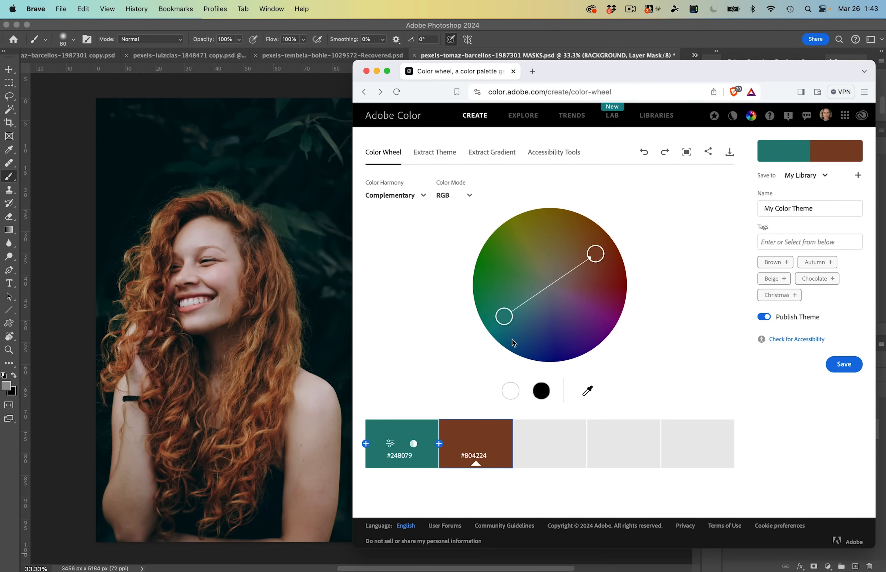
- Shift the complementary teal slightly on the wheel and lower its brightness to 42, giving #1F6B69
left_click_drag(503, 321, 504, 323)
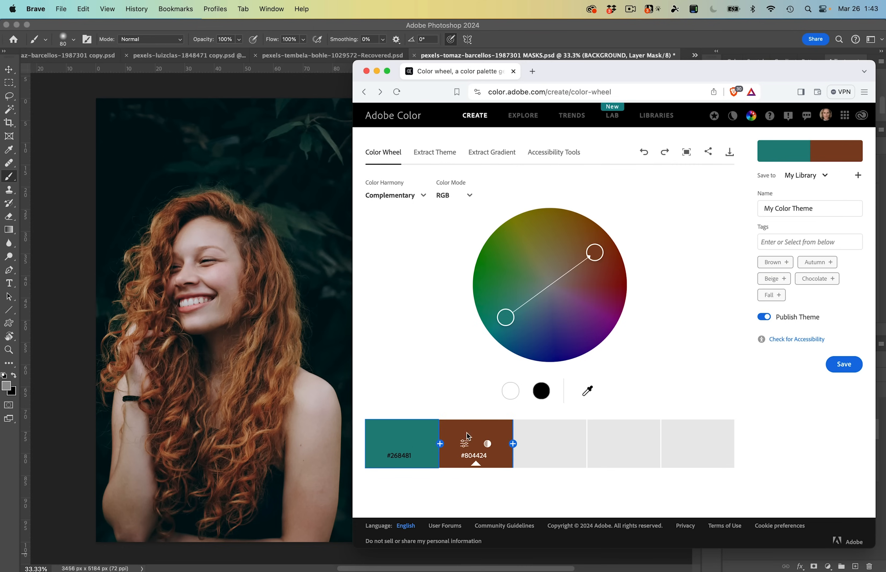
left_click(391, 444)
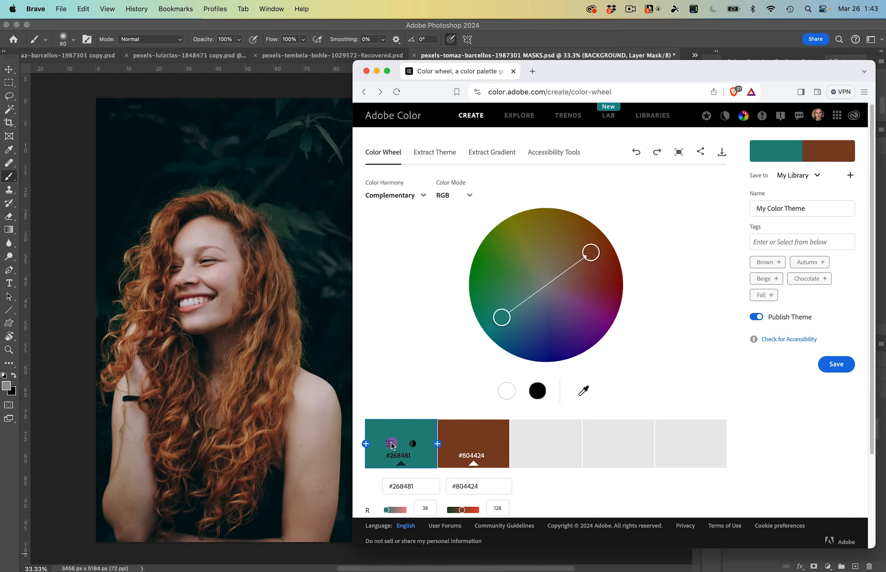
scroll(424, 436, "down", 3)
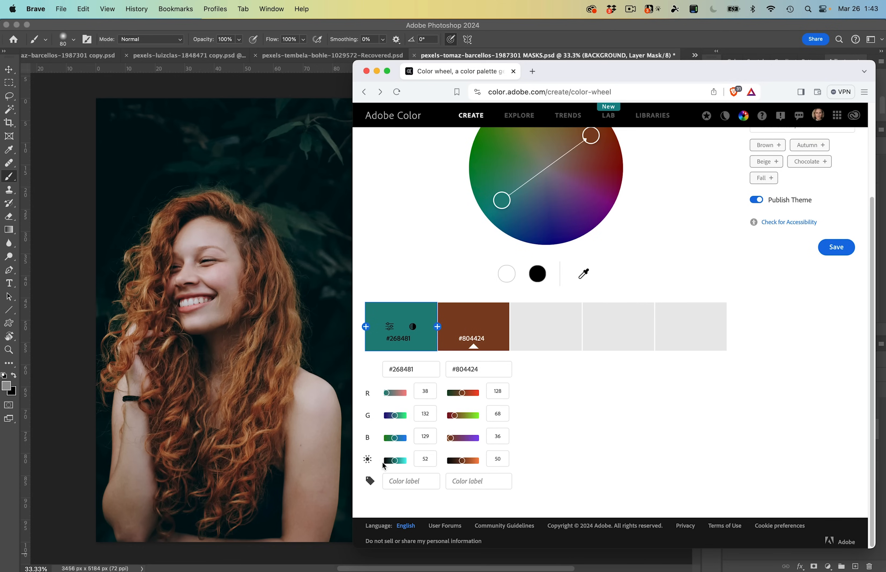
left_click_drag(396, 460, 393, 461)
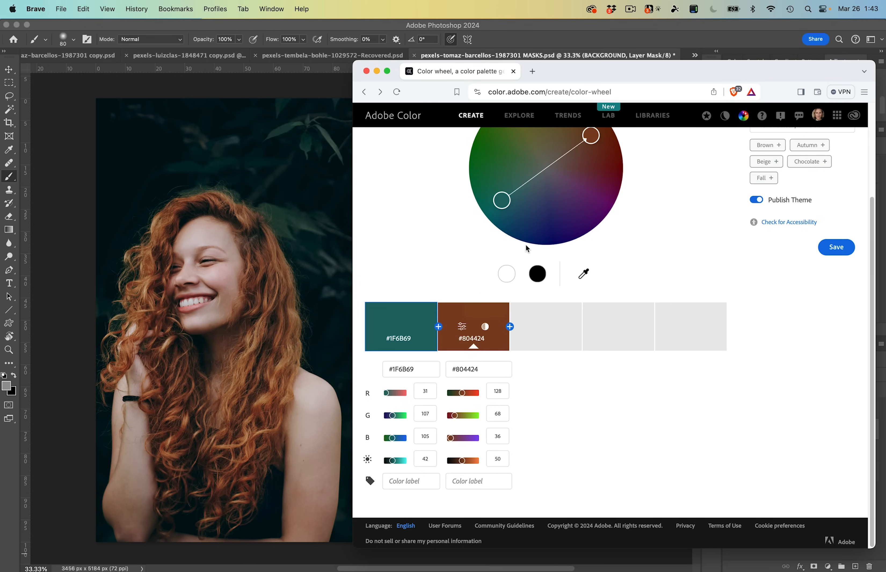
- Switch back to Photoshop and add a Selective Color adjustment layer inside the BACKGROUND group
mouse_move(399, 319)
left_click(322, 239)
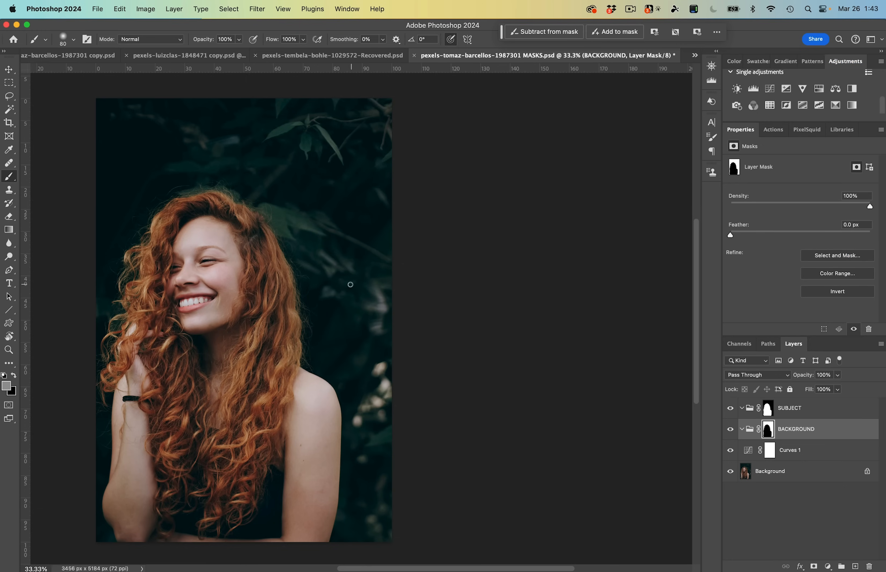
left_click_drag(334, 268, 479, 262)
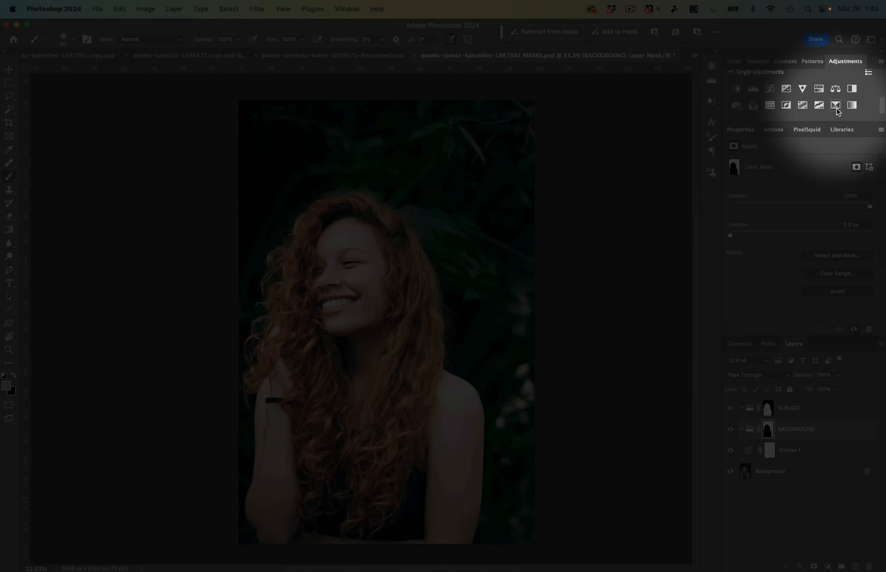
left_click(836, 105)
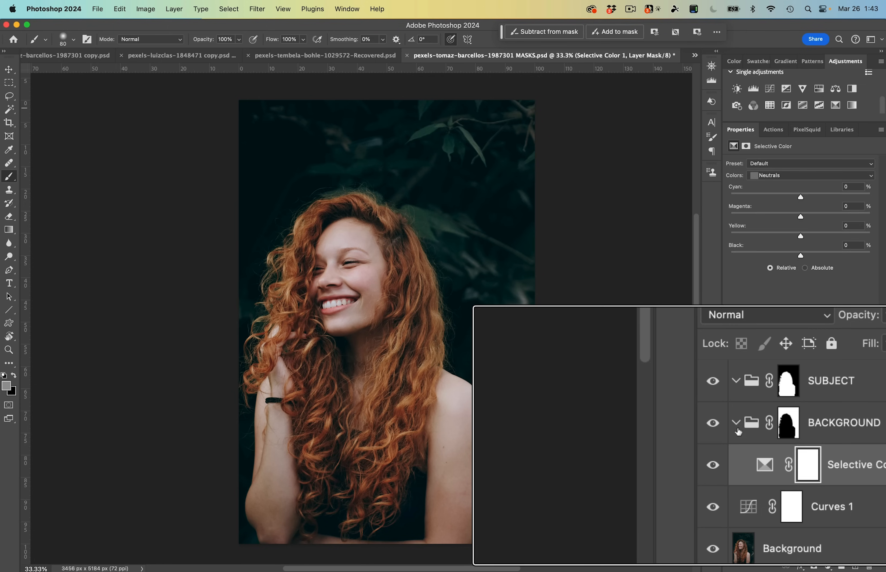
- Collapse and expand the BACKGROUND group to check that the Selective Color adjustment sits inside it
left_click(743, 430)
left_click(742, 429)
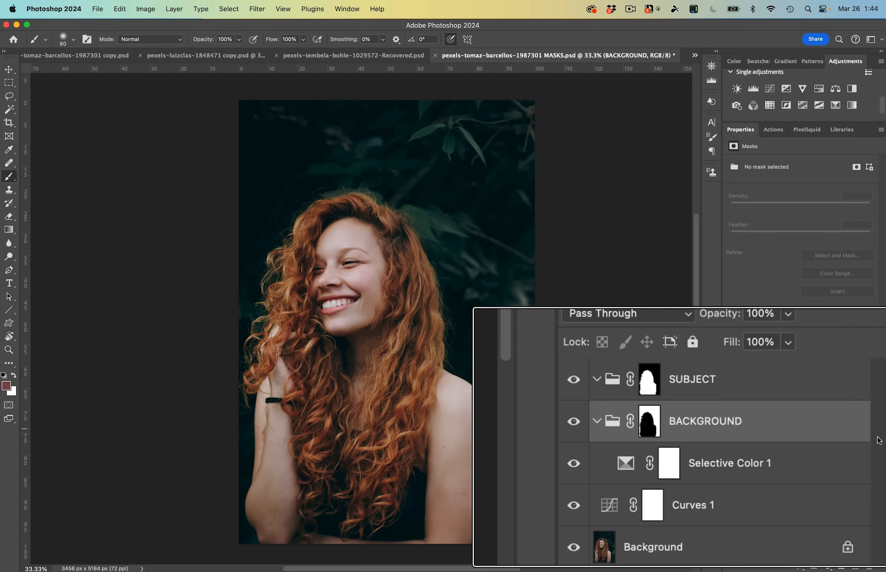
left_click(598, 422)
left_click(598, 422)
left_click(597, 421)
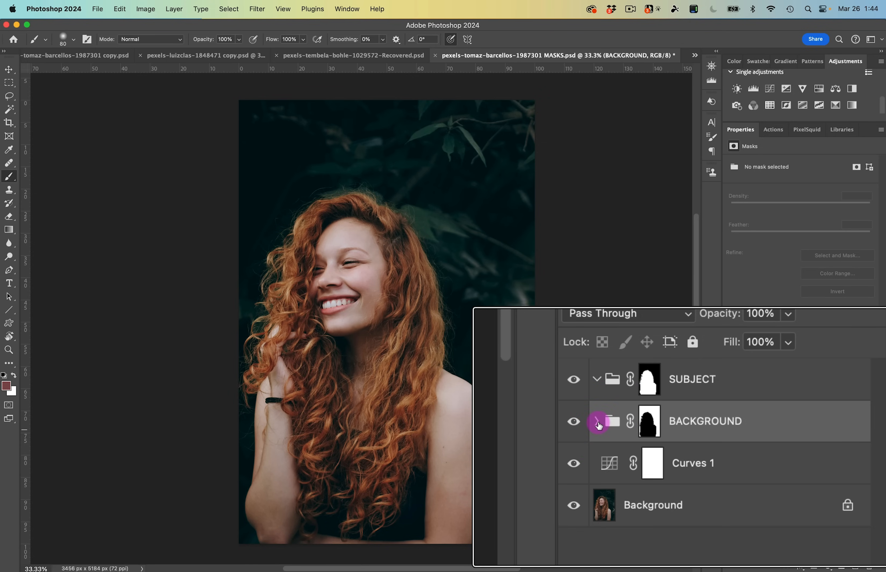
left_click(597, 422)
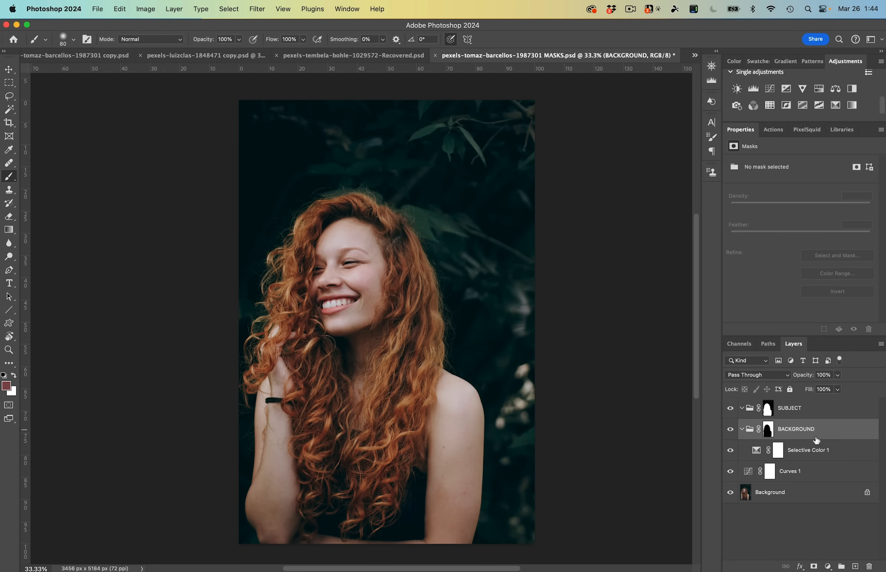
- Select the Selective Color 1 layer, set its color range to Greens, and review the other available ranges
left_click(819, 452)
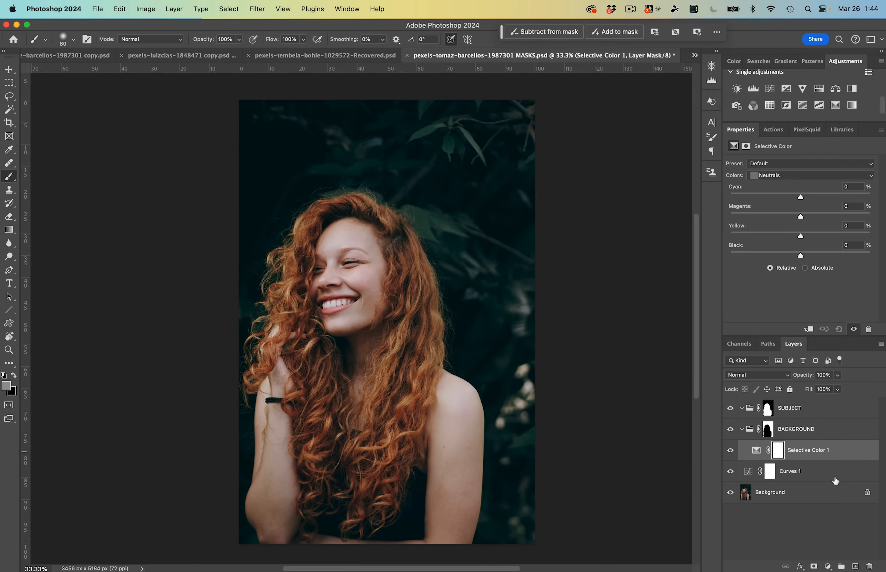
left_click(817, 178)
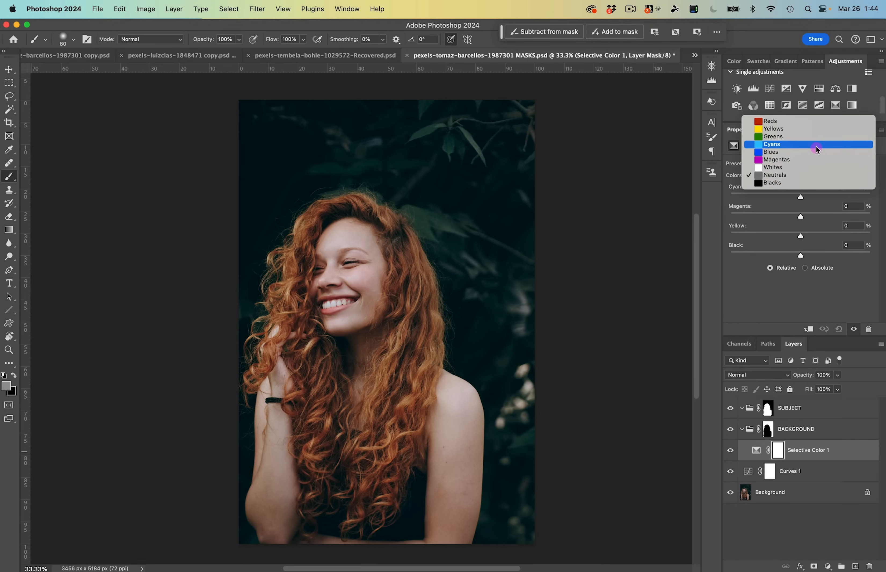
left_click(818, 136)
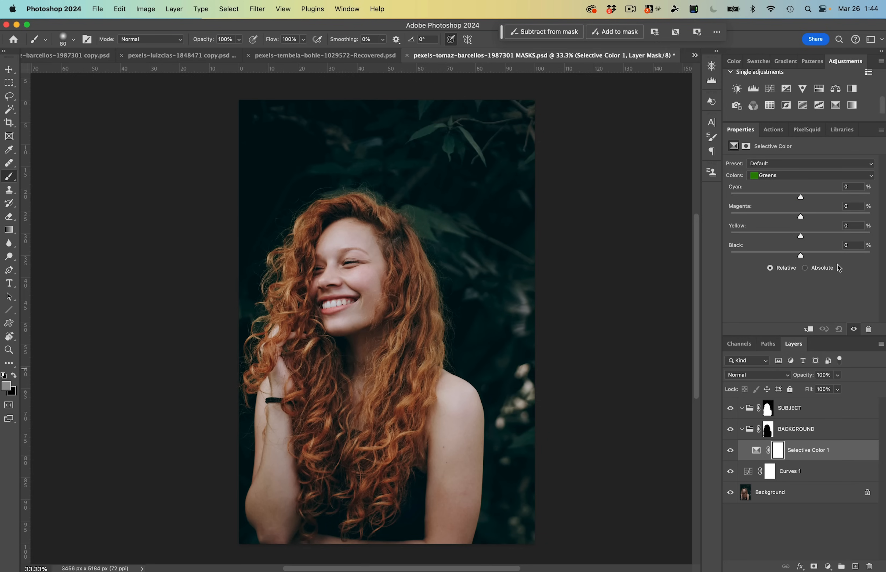
left_click(776, 176)
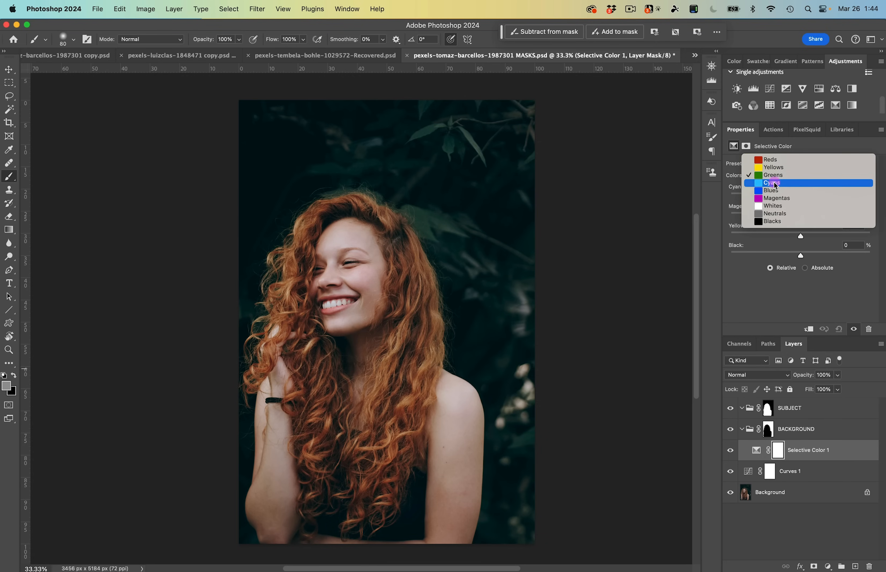
left_click(776, 176)
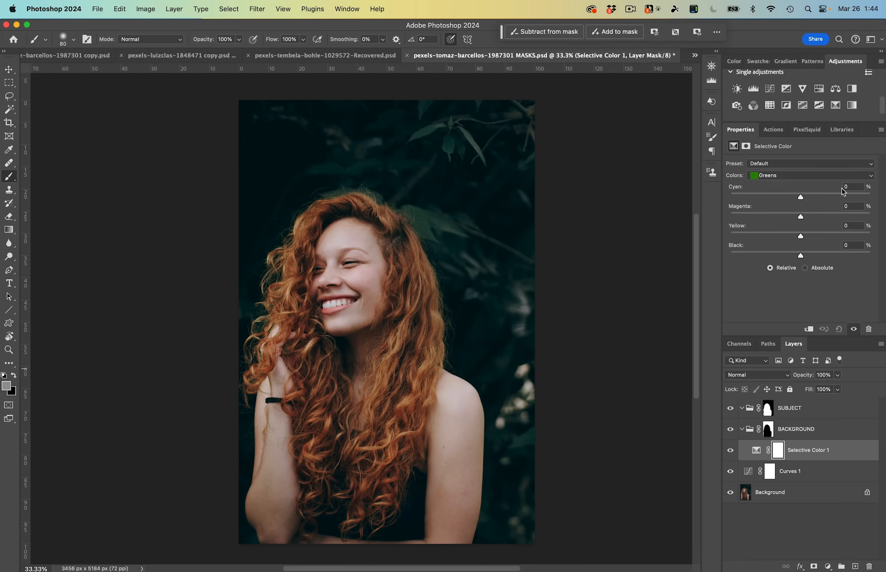
left_click(774, 175)
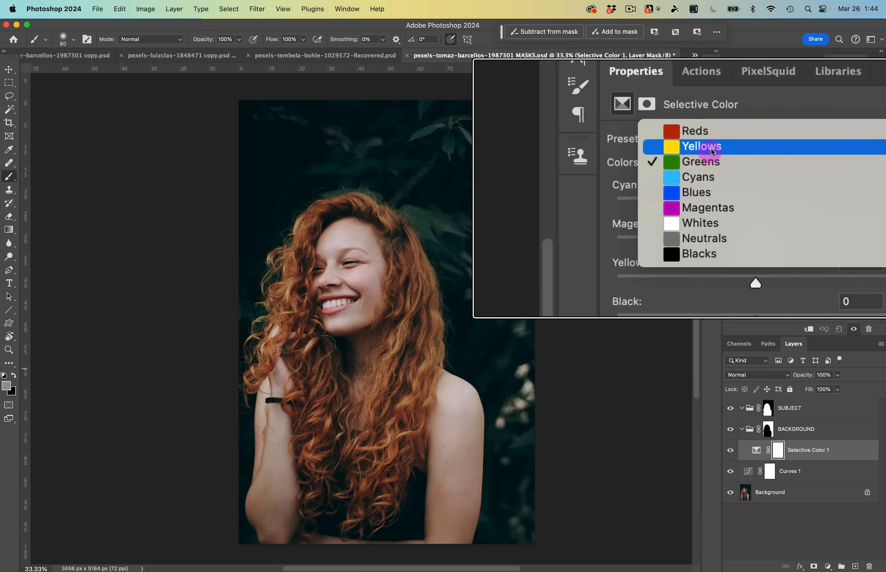
left_click(779, 175)
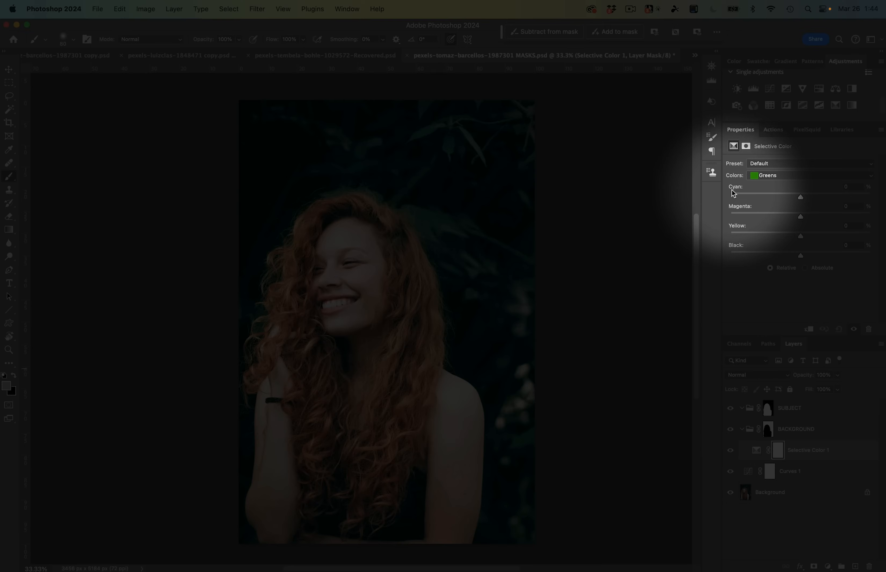
- Test the Greens' Cyan and Magenta at their extremes, leaving Cyan at -3% and Magenta at 0%
left_click_drag(801, 196, 722, 208)
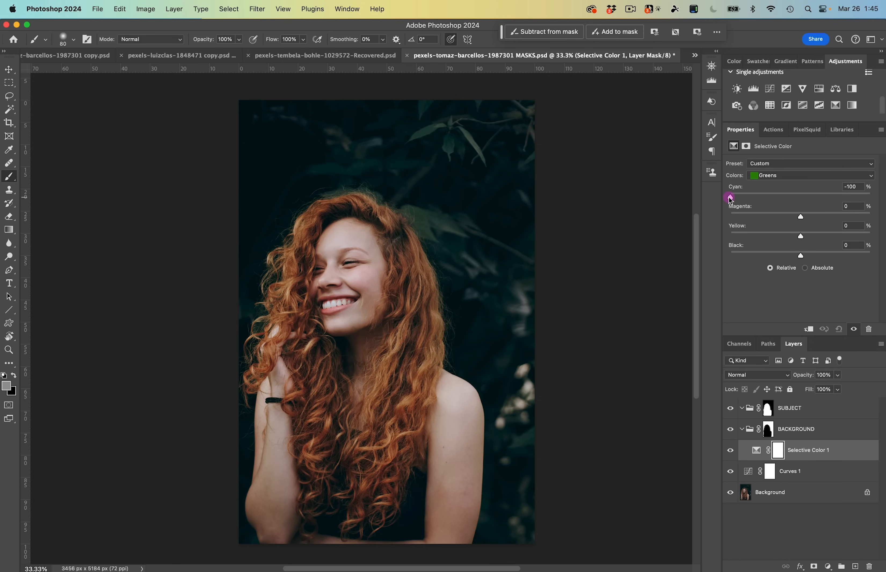
left_click_drag(731, 199, 798, 196)
left_click_drag(803, 221, 718, 221)
left_click_drag(718, 220, 871, 219)
double_click(743, 208)
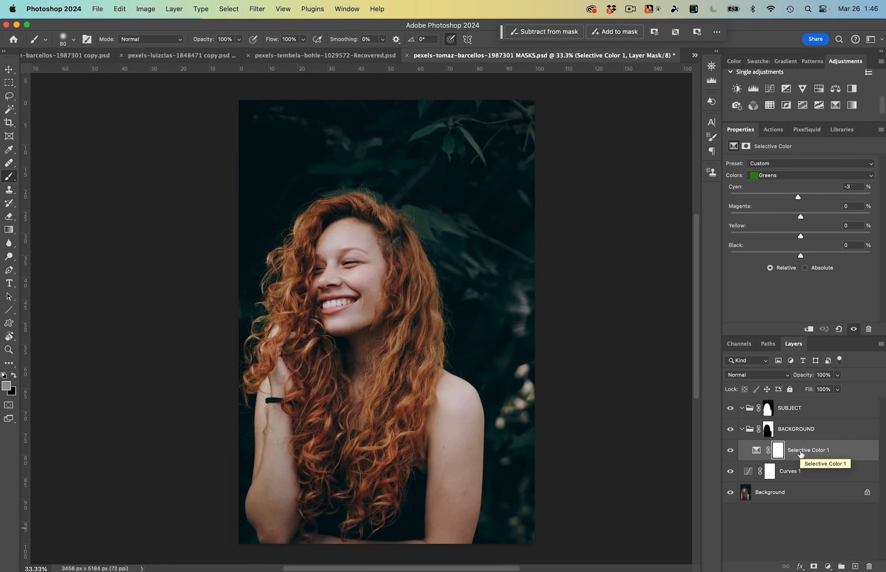
- Move the Selective Color 1 layer above the SUBJECT group and switch its color range to Reds
left_click_drag(800, 453, 790, 398)
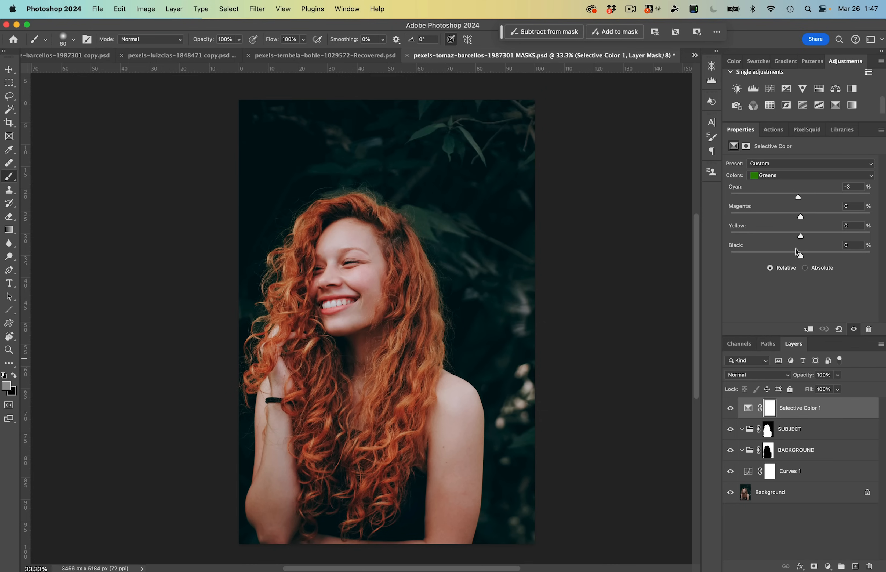
left_click(781, 181)
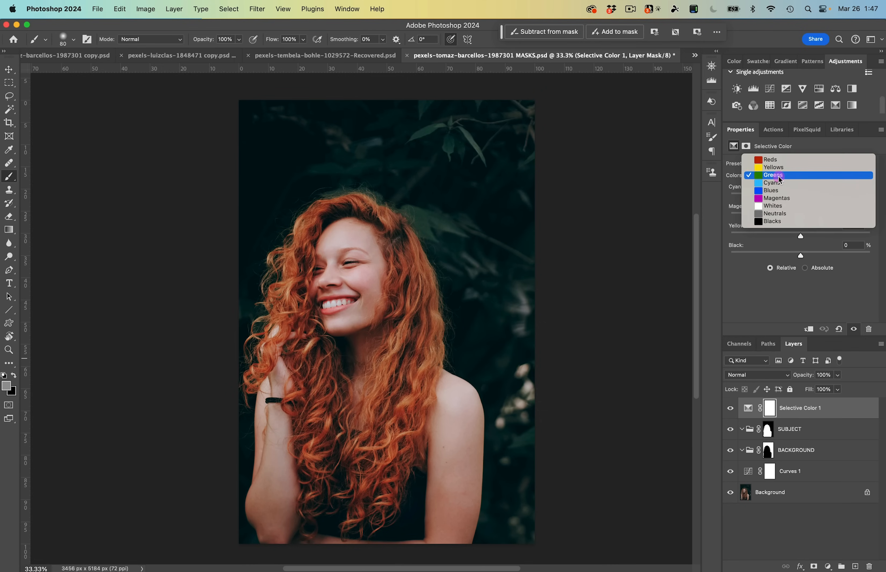
left_click(784, 162)
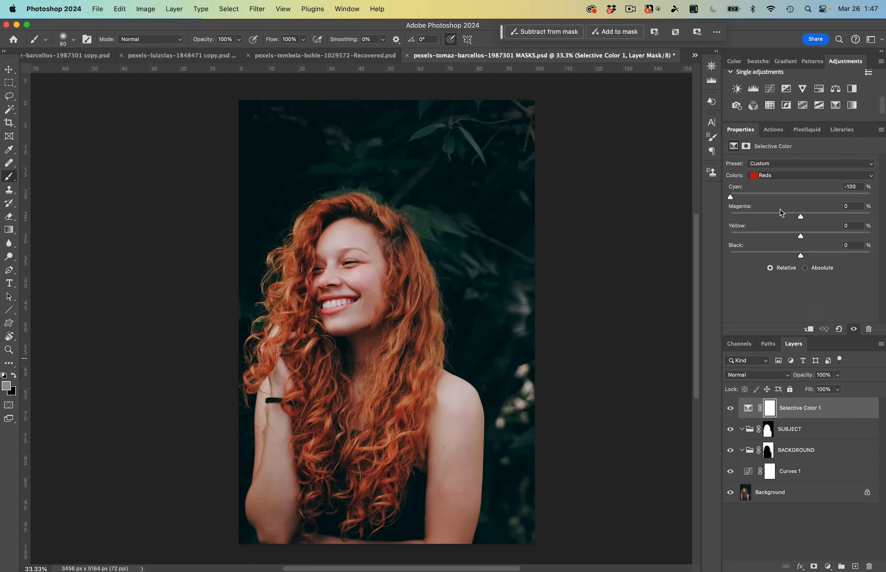
- Reset the Reds' Cyan, then compare the hair at the maximum and minimum Cyan amounts, ending at the maximum
left_click(728, 198)
left_click(732, 197)
double_click(734, 187)
left_click_drag(802, 197, 870, 197)
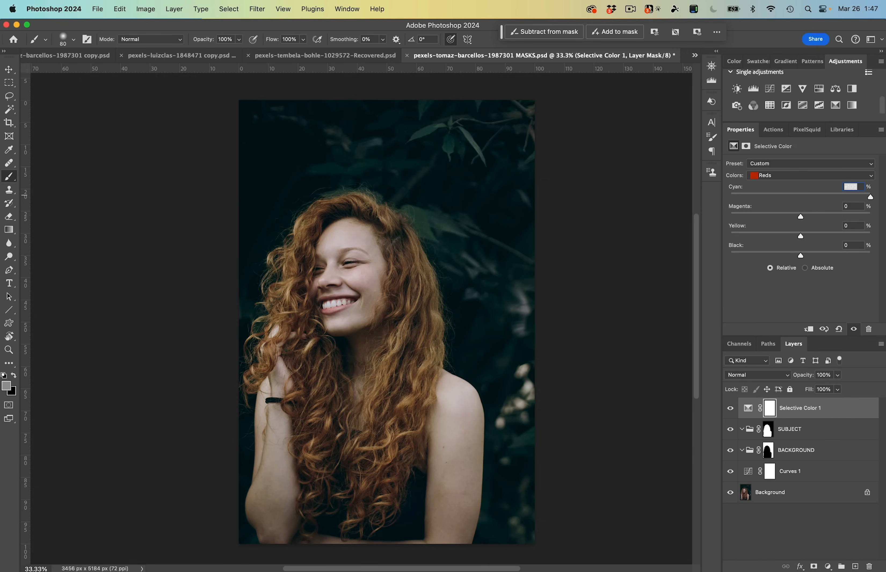
left_click_drag(870, 197, 645, 210)
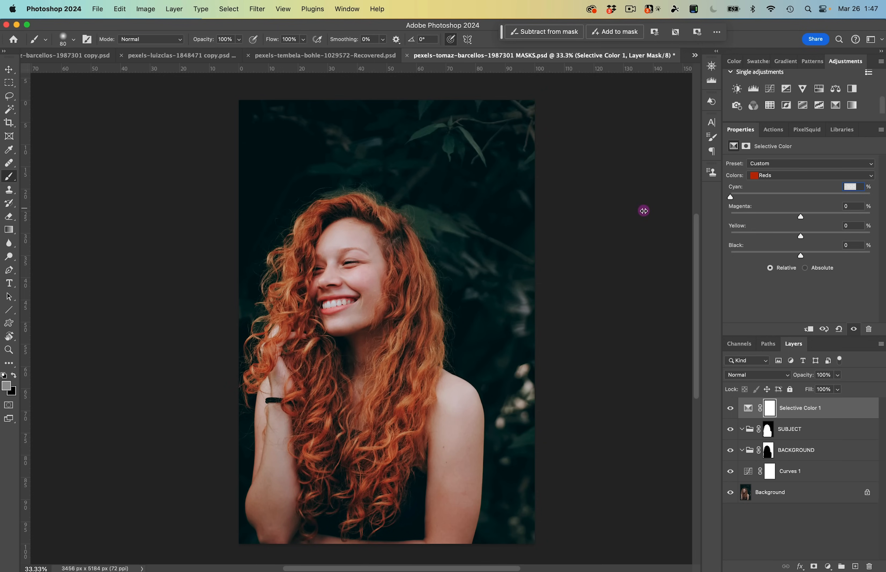
left_click_drag(644, 211, 885, 193)
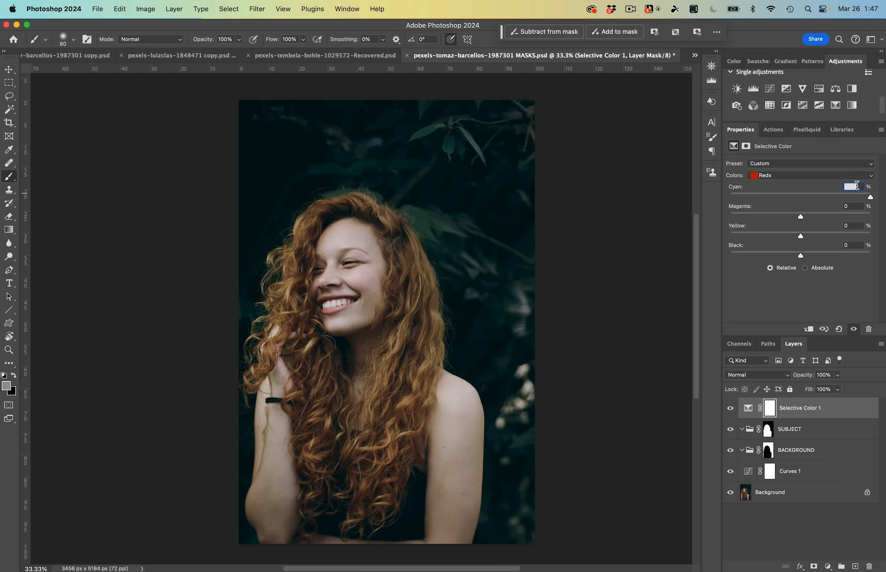
- Try the Reds' Cyan at -100% on the Selective Color 1 layer, then reset it to 0%
left_click(857, 186)
left_click_drag(871, 197, 730, 194)
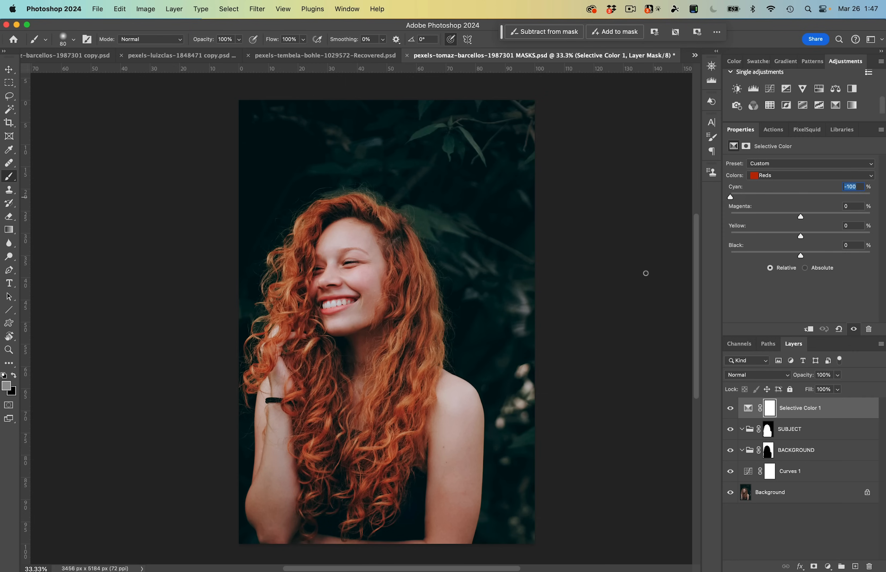
double_click(738, 190)
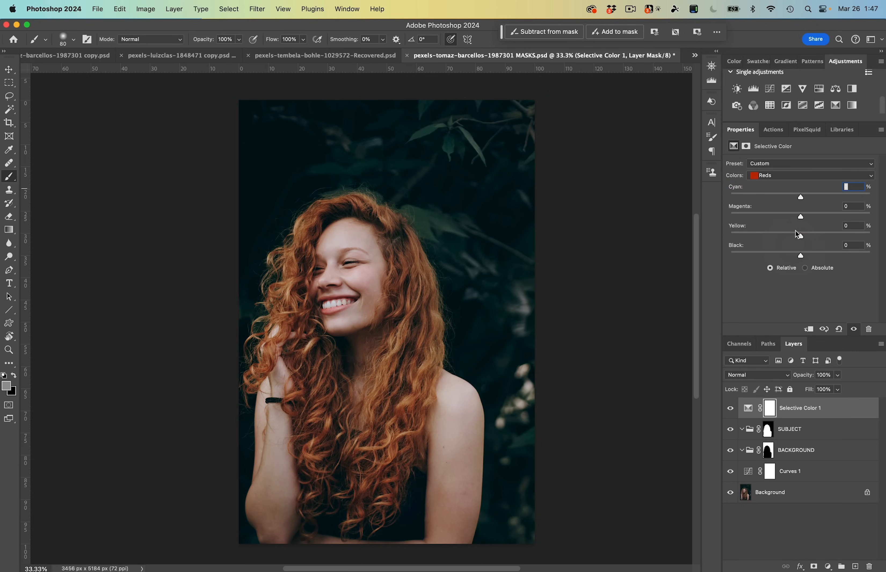
- Compare the Reds' Magenta at +100% and -100%, then reset it to 0%
left_click_drag(801, 216, 885, 215)
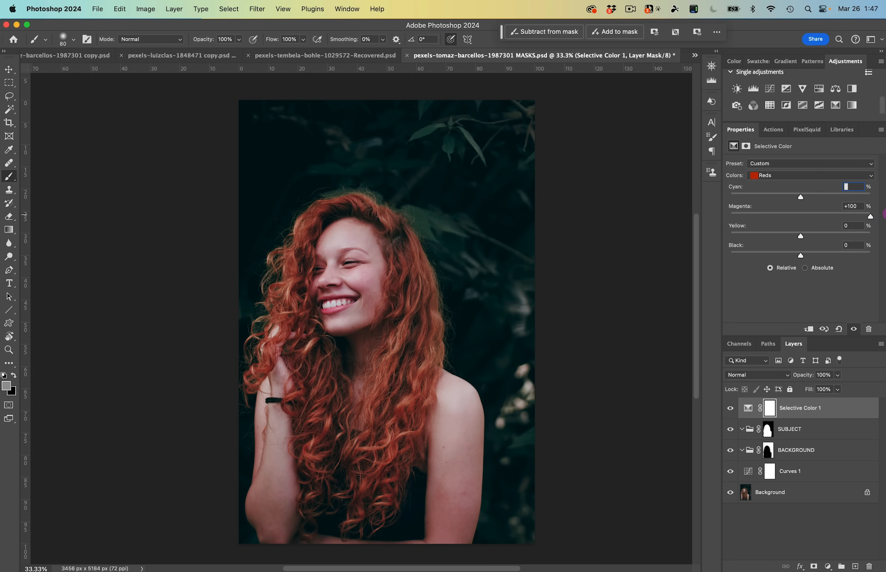
left_click_drag(885, 216, 634, 229)
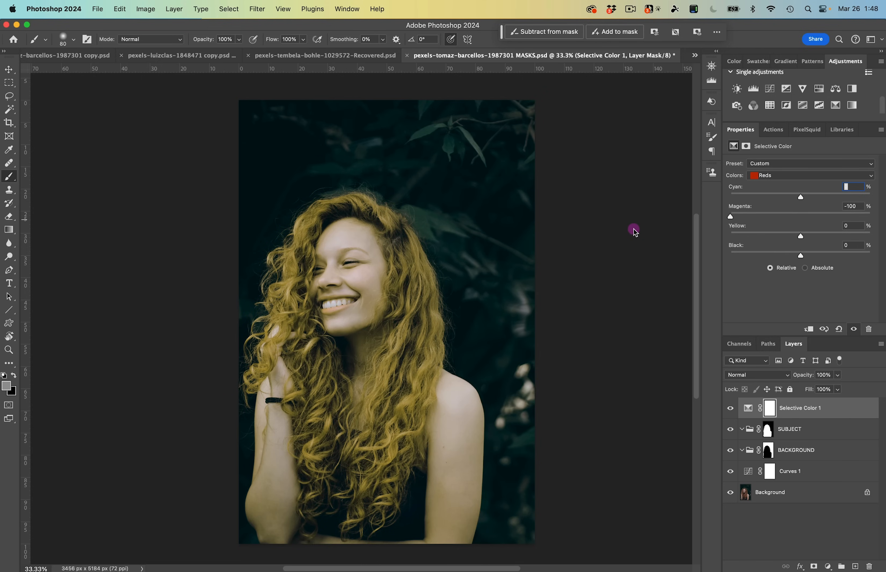
left_click_drag(634, 231, 637, 233)
double_click(746, 210)
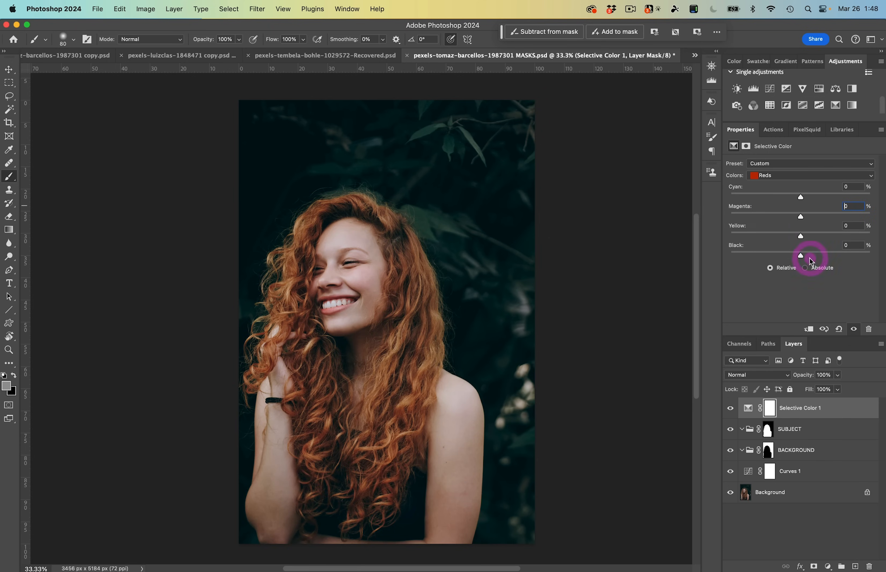
- Compare the Reds' Yellow at +100% and -100%, reset it to 0%, and review the available color ranges
left_click_drag(801, 236, 885, 225)
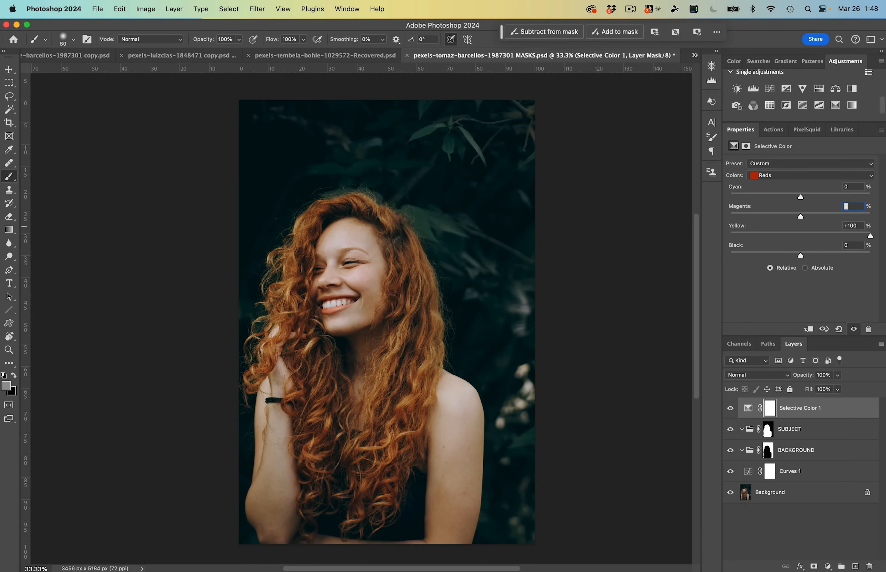
left_click_drag(885, 224, 654, 238)
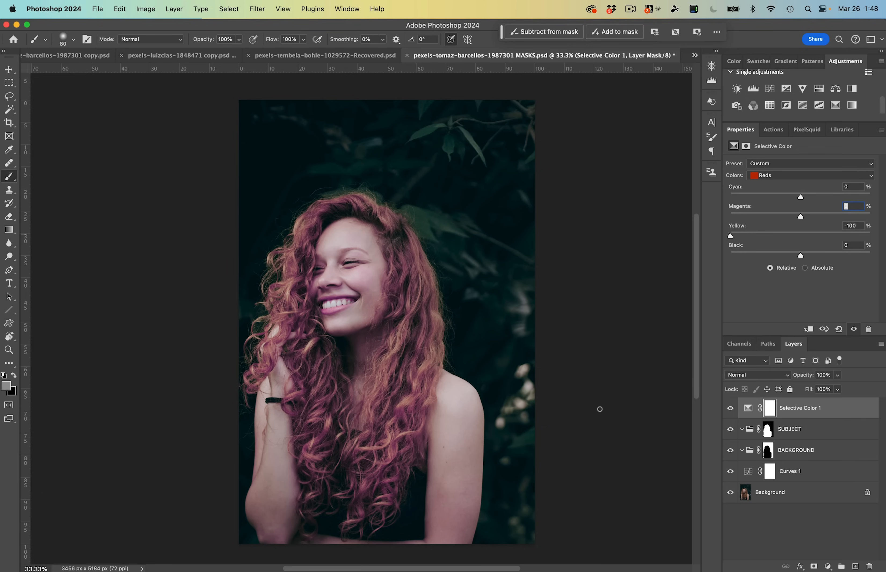
double_click(740, 228)
left_click(817, 304)
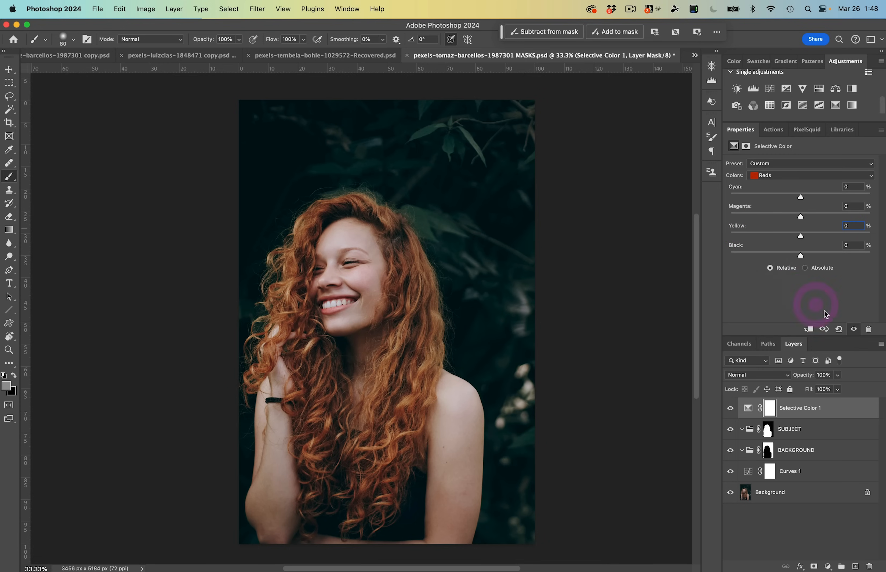
left_click(807, 176)
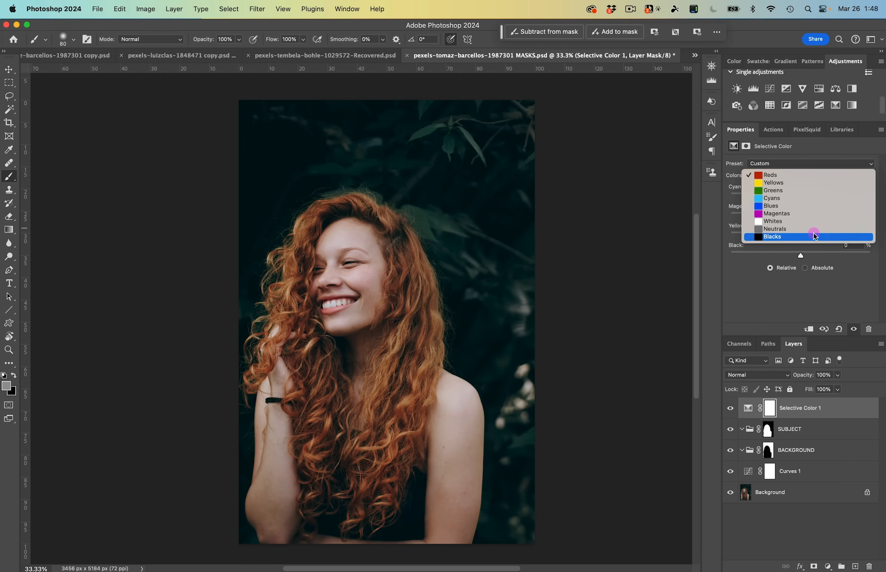
left_click(799, 304)
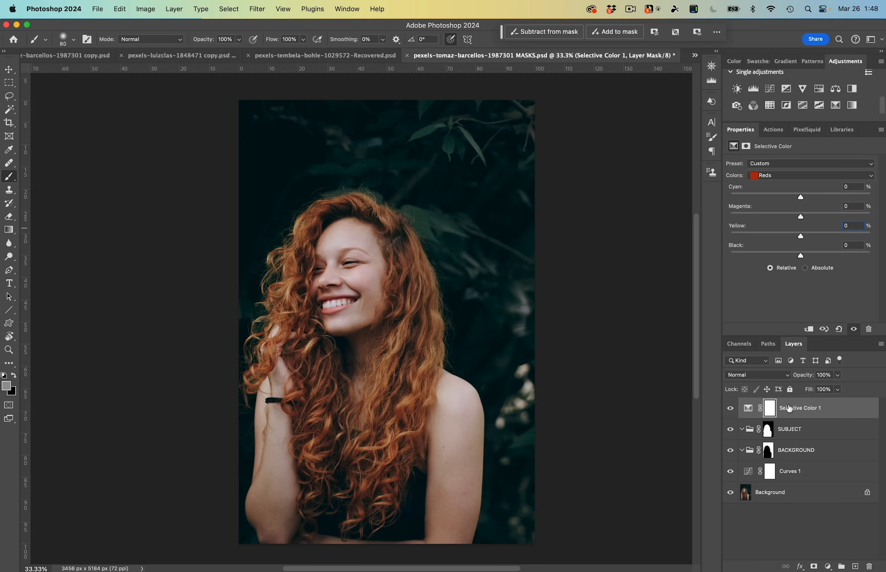
- Move the Selective Color 1 layer into the BACKGROUND group and switch its color range to Greens
left_click_drag(788, 408, 792, 452)
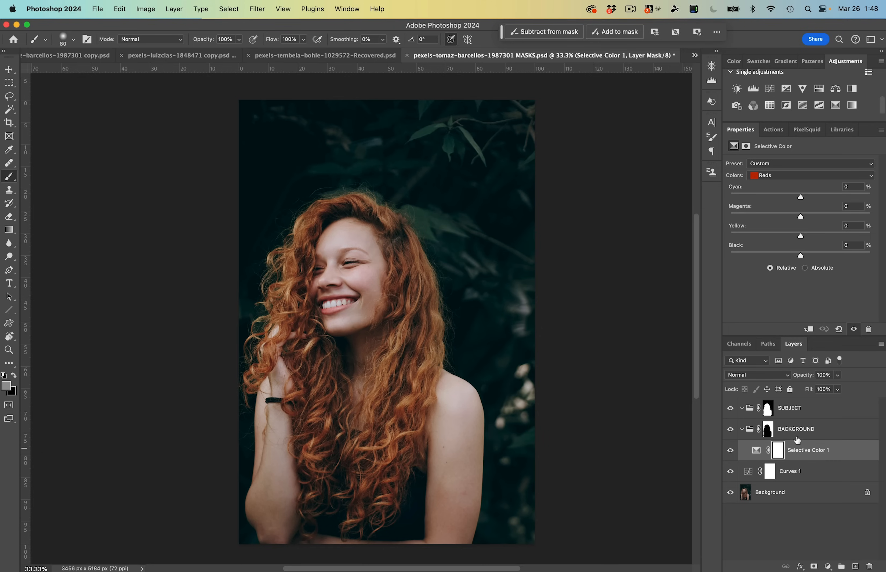
left_click(782, 175)
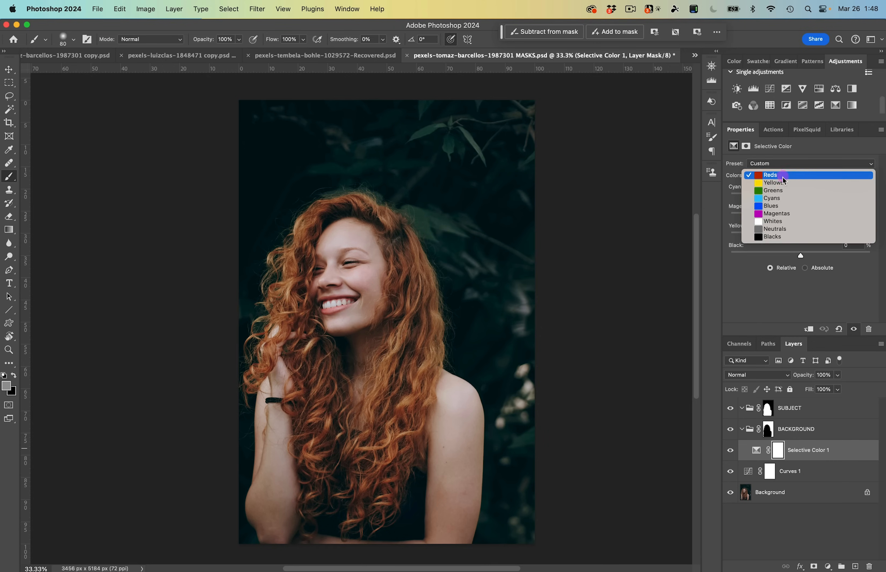
left_click(767, 190)
left_click(782, 175)
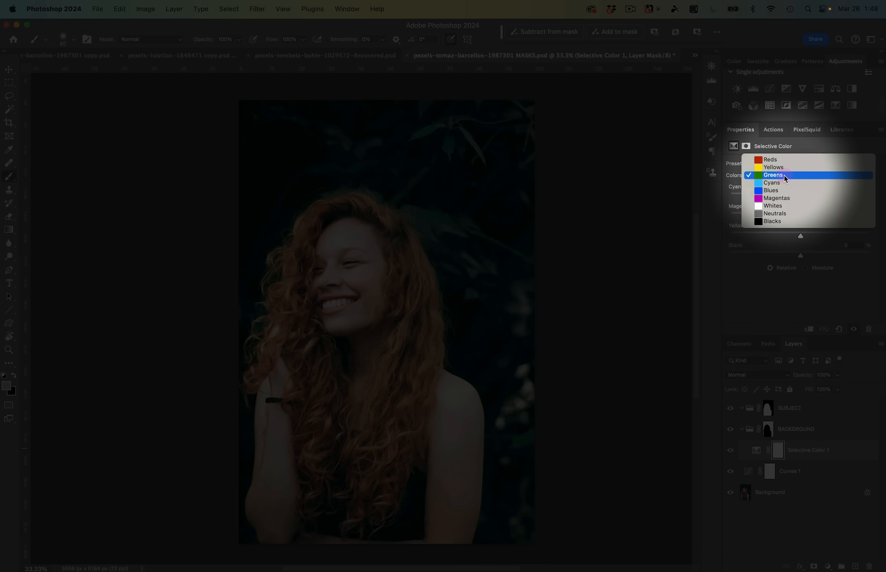
left_click(785, 176)
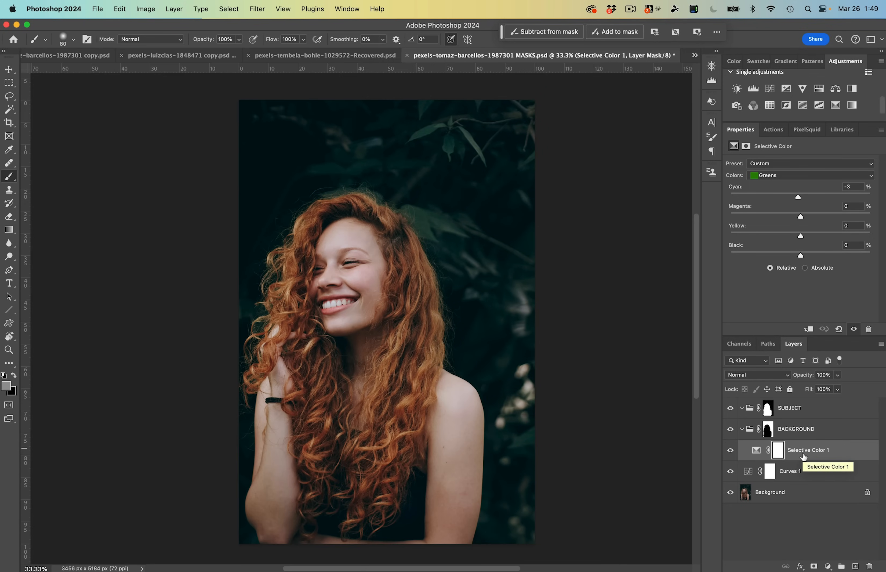
- Set the background Greens to Cyan +100%, Magenta +9% and Yellow -57%
left_click_drag(798, 196, 885, 198)
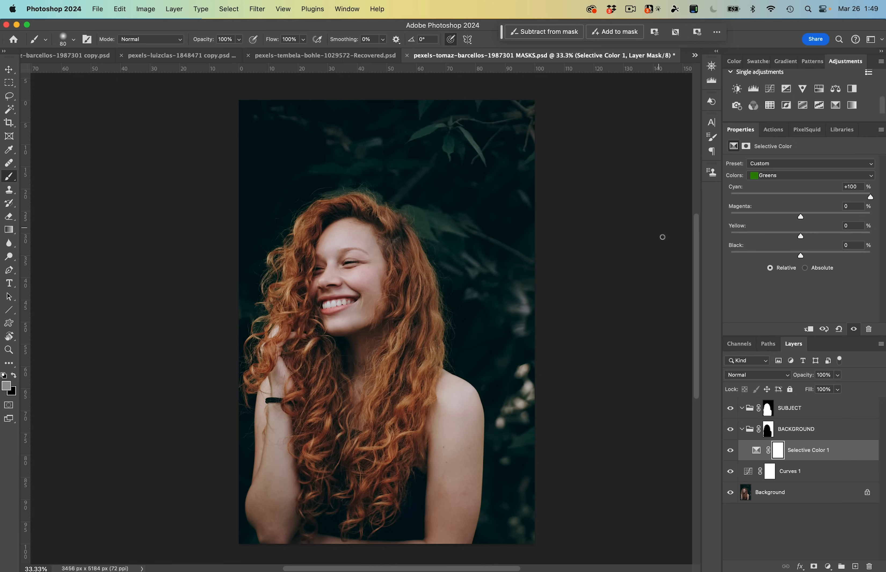
left_click_drag(804, 218, 808, 219)
left_click_drag(805, 236, 761, 237)
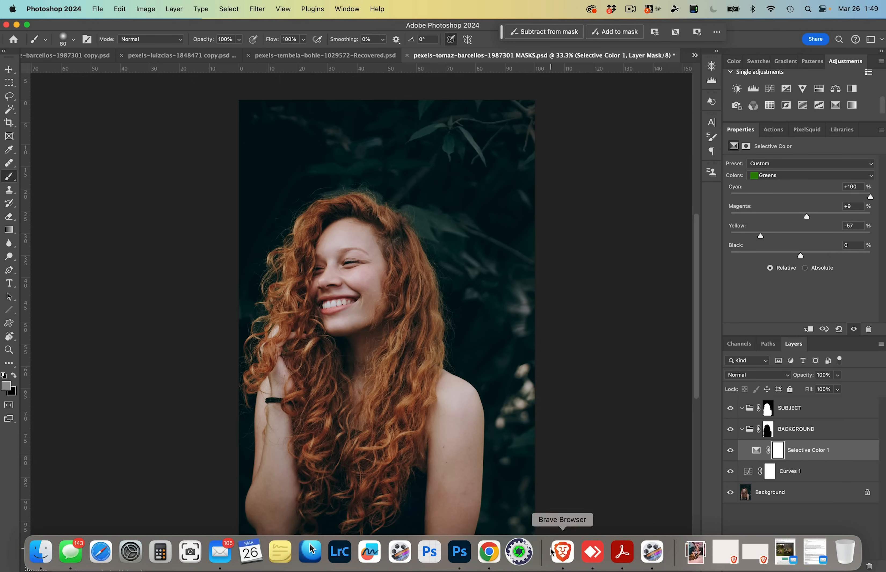
- Check the teal swatch in Adobe Color in Brave, then return to Photoshop and switch the Selective Color range to Cyans
left_click(565, 561)
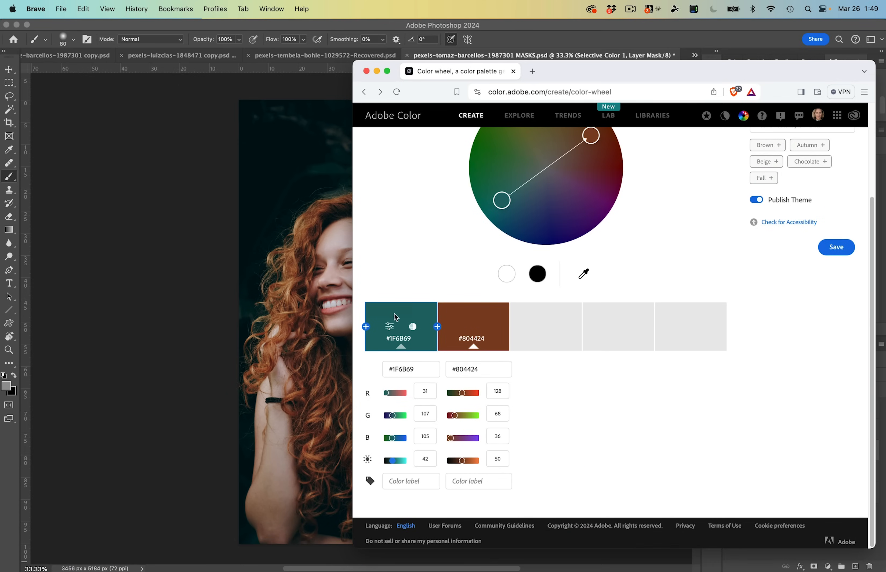
left_click(245, 263)
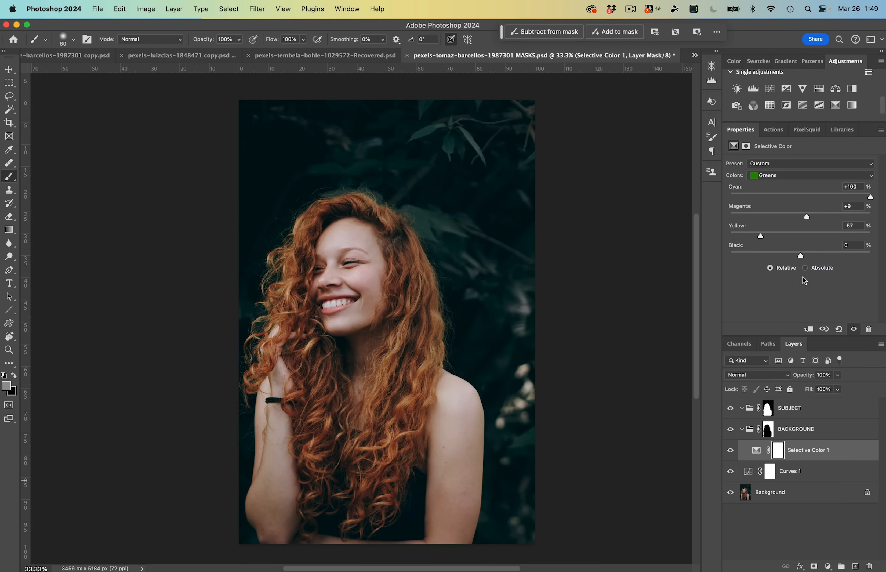
left_click(791, 176)
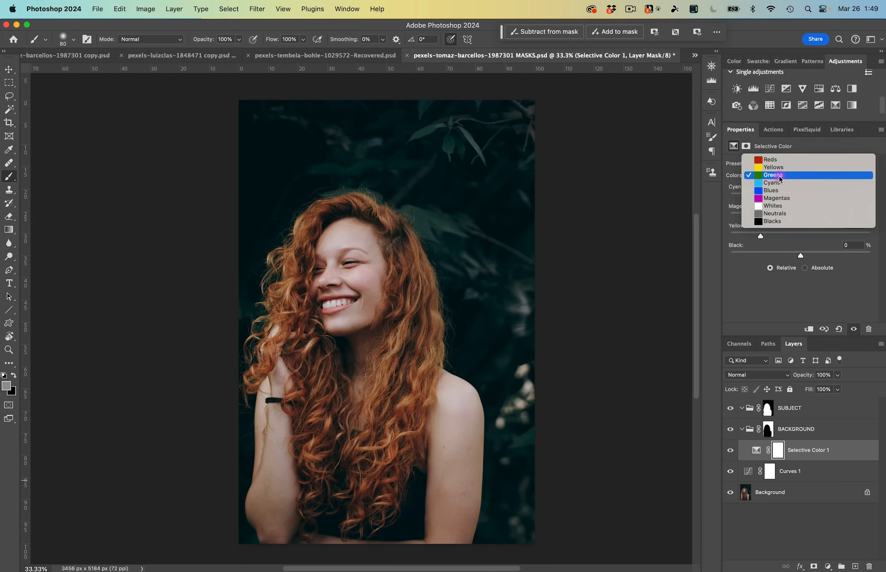
left_click(771, 184)
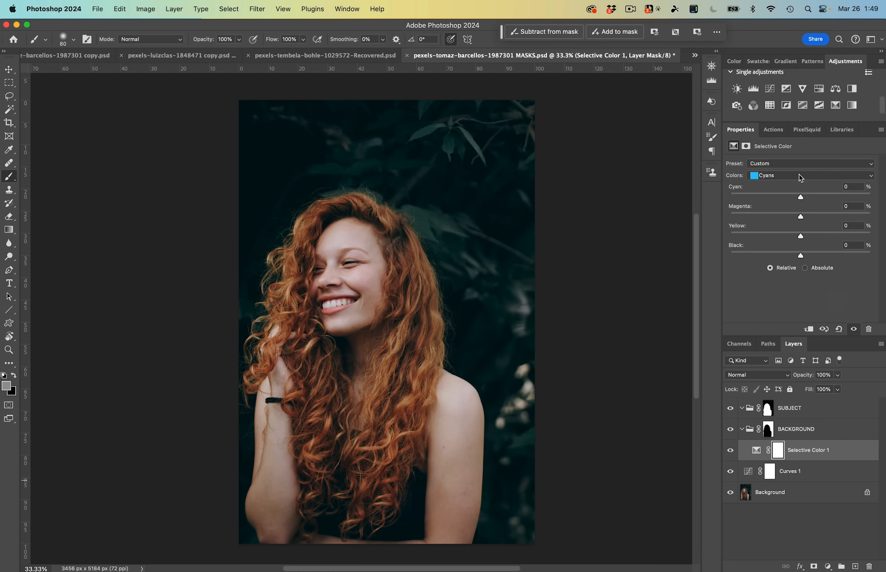
left_click(737, 176)
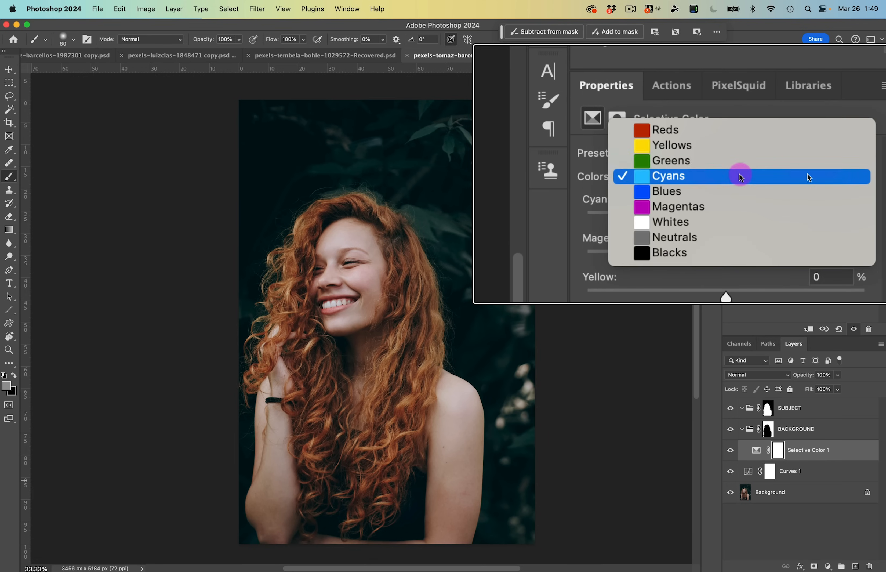
left_click(710, 176)
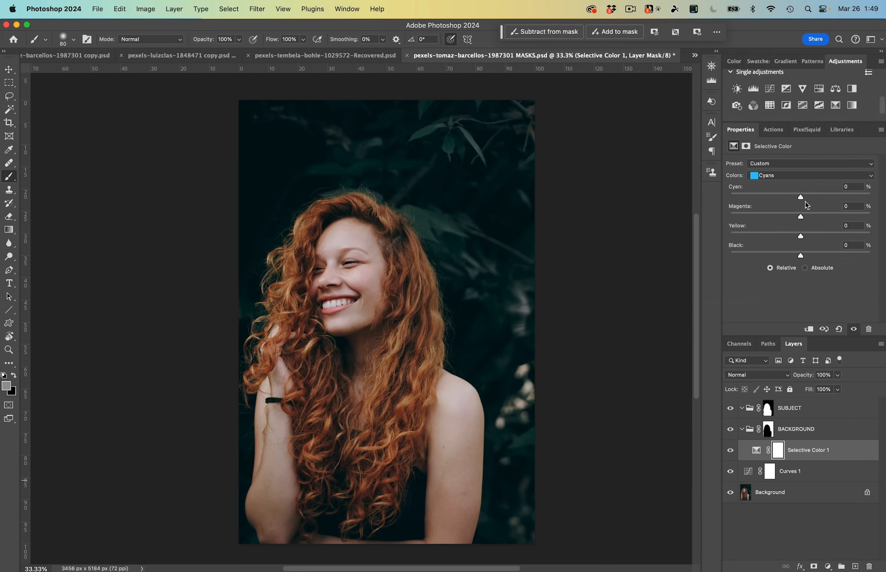
- Set the background Cyans to Cyan +13%, Magenta +38% and Yellow +6%
left_click_drag(799, 197, 814, 197)
left_click_drag(812, 195, 827, 216)
left_click_drag(806, 238, 806, 239)
mouse_move(801, 236)
left_mouse_down()
mouse_move(815, 239)
mouse_move(806, 236)
left_mouse_up()
- Compare the background before and after Selective Color 1 by toggling the layer's visibility at full and close-up views
left_click(732, 452)
left_click(732, 451)
key("super+equal")
key("super+equal")
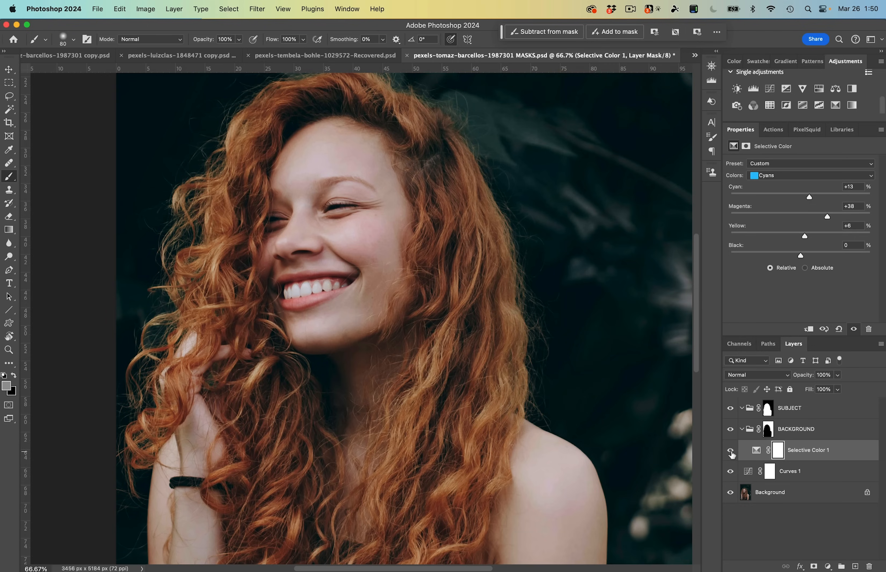
left_click_drag(665, 395, 557, 529)
left_click_drag(556, 403, 599, 472)
left_click(735, 451)
left_click(736, 451)
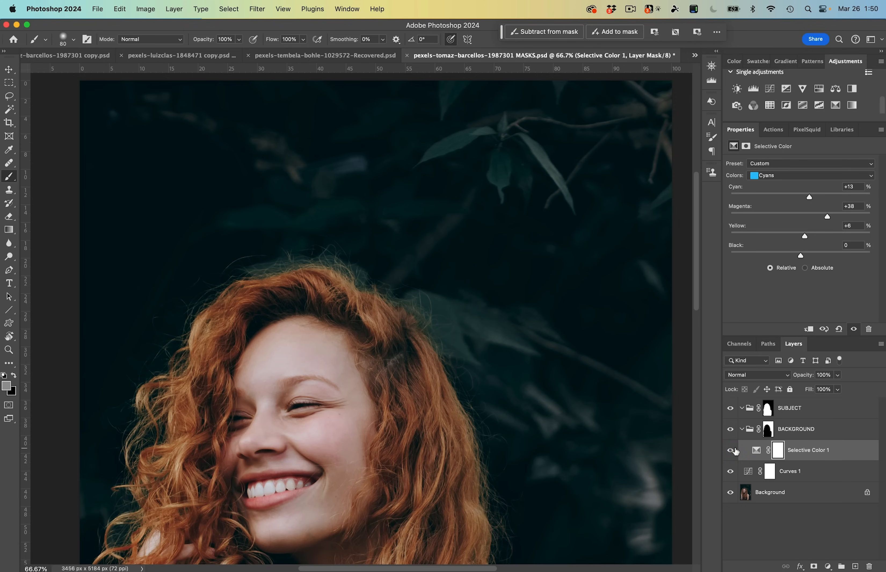
left_click(735, 451)
left_click(736, 450)
left_click(736, 451)
left_click(736, 450)
left_click(735, 451)
left_click(734, 451)
key("super+minus")
key("super+minus")
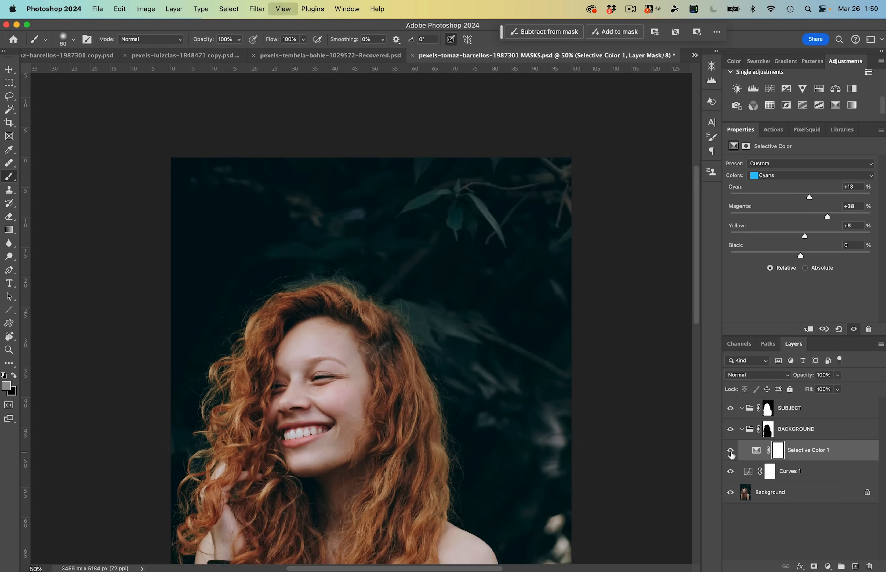
left_click_drag(459, 436, 485, 332)
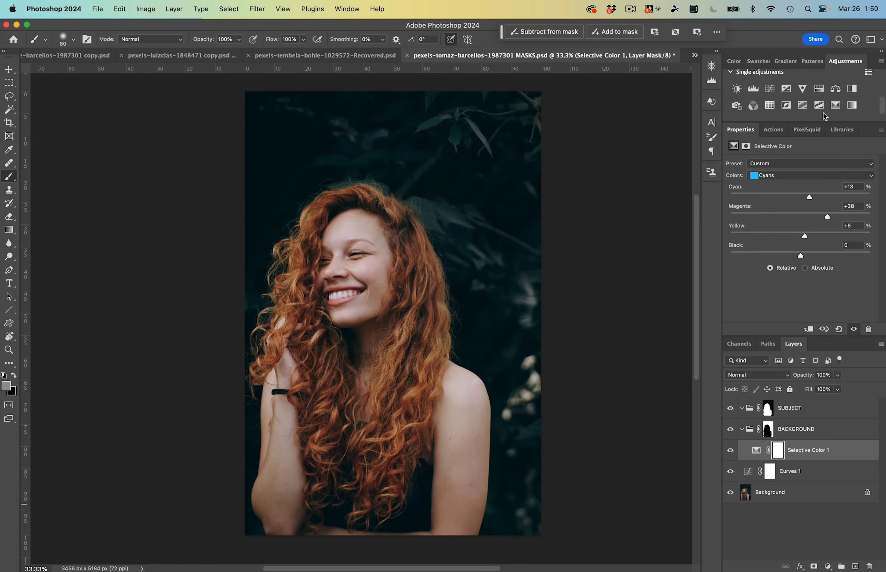
- Add a Hue/Saturation adjustment above Selective Color 1 in the BACKGROUND group with Hue -8, Saturation -26 and Lightness -3
left_click(822, 90)
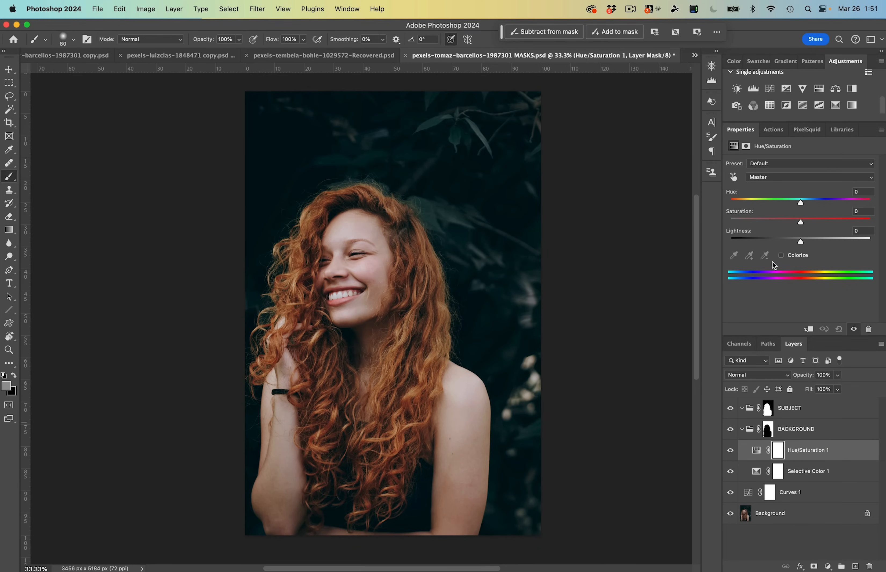
left_click_drag(800, 203, 789, 201)
left_click_drag(789, 201, 795, 201)
left_click_drag(800, 223, 784, 222)
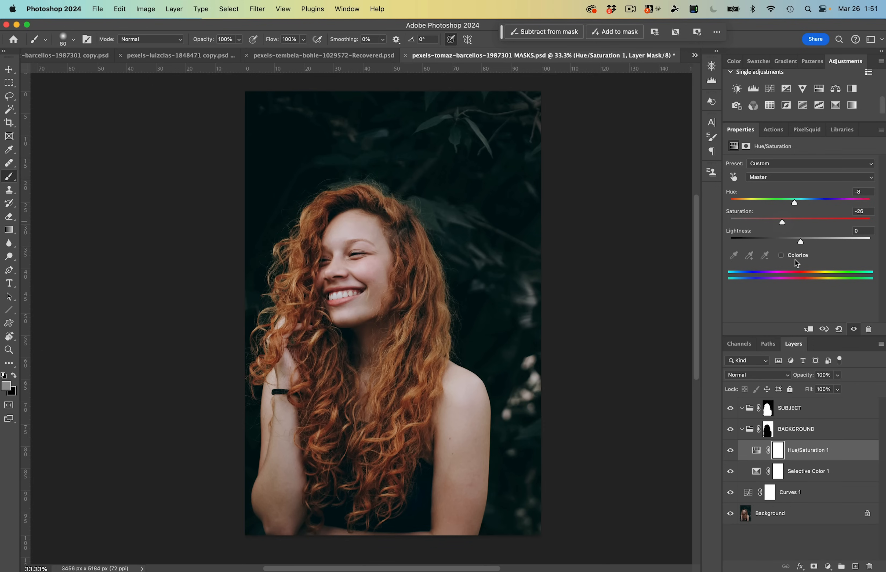
left_click(859, 231)
type("-3")
- Compare the image with and without the BACKGROUND group's adjustments by toggling the group's visibility
left_click(816, 436)
left_click(730, 431)
left_click(730, 429)
left_click(730, 430)
left_click(730, 430)
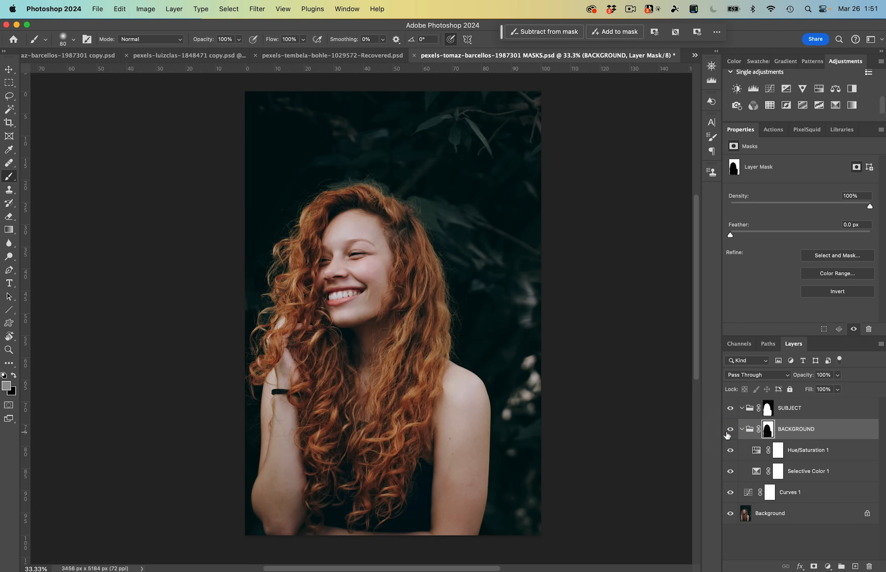
- Collapse the BACKGROUND group and add a Hue/Saturation adjustment layer inside the SUBJECT group
left_click(742, 429)
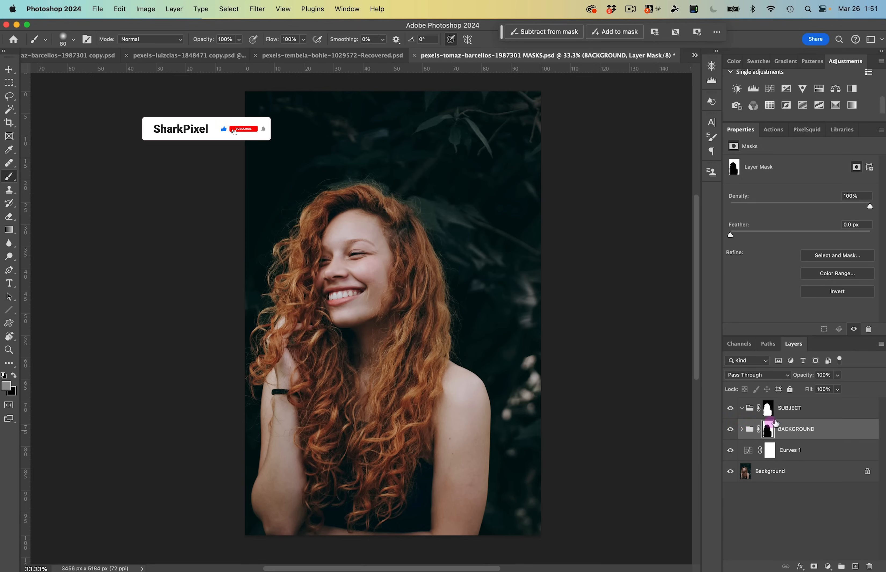
left_click(787, 415)
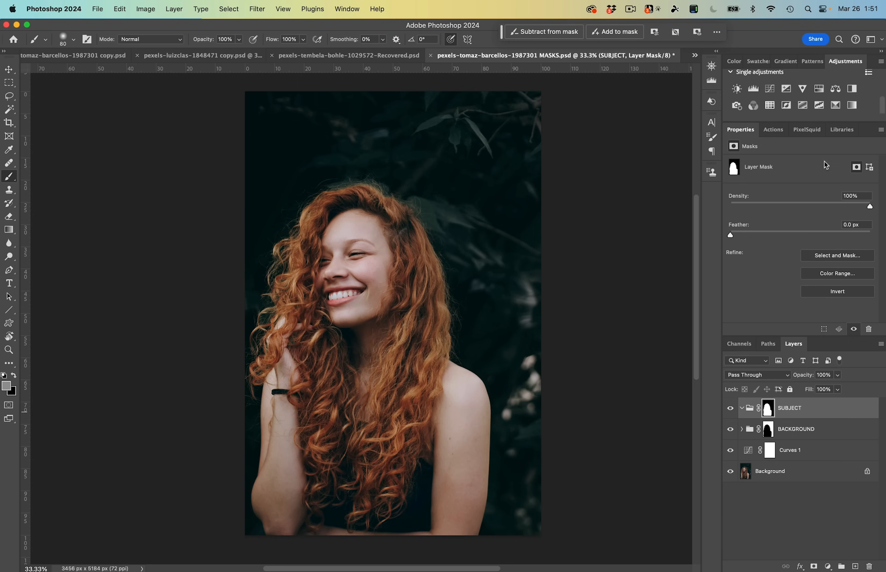
left_click(820, 89)
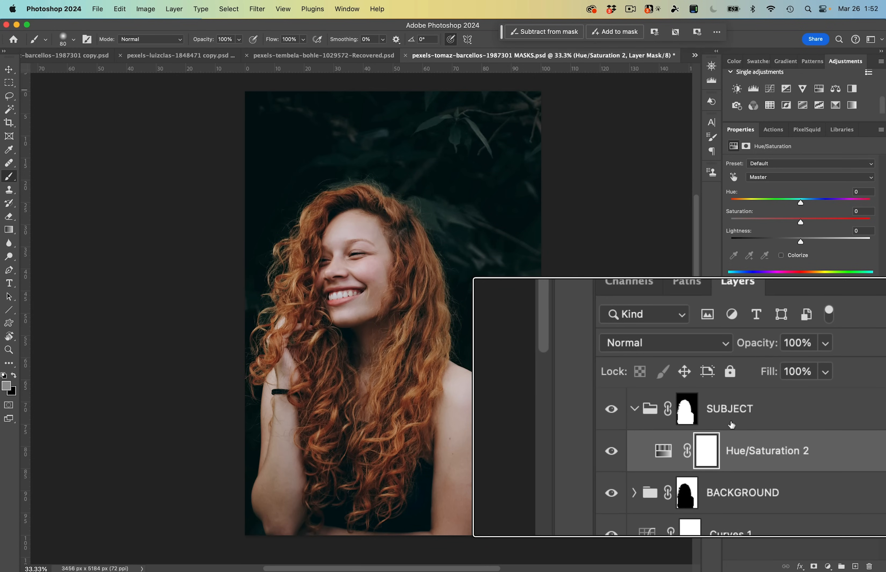
- Move the Hue/Saturation 2 layer out above the SUBJECT group, then place it back inside the group
left_click(635, 410)
left_click(635, 411)
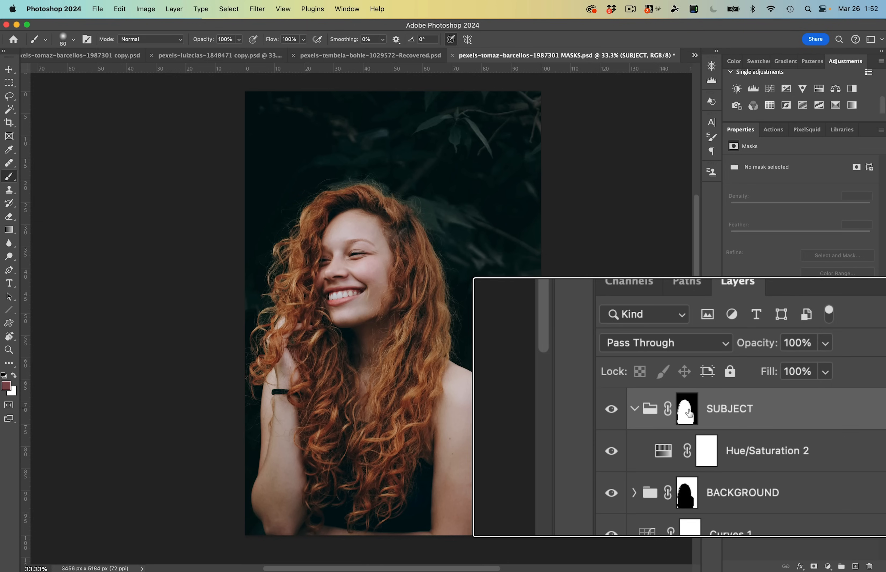
left_click_drag(797, 434, 795, 401)
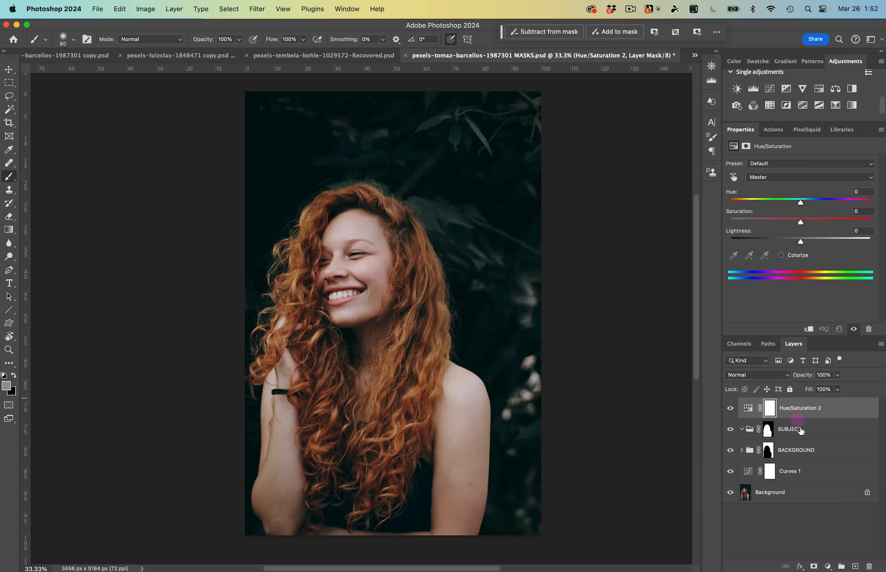
left_click_drag(816, 408, 838, 427)
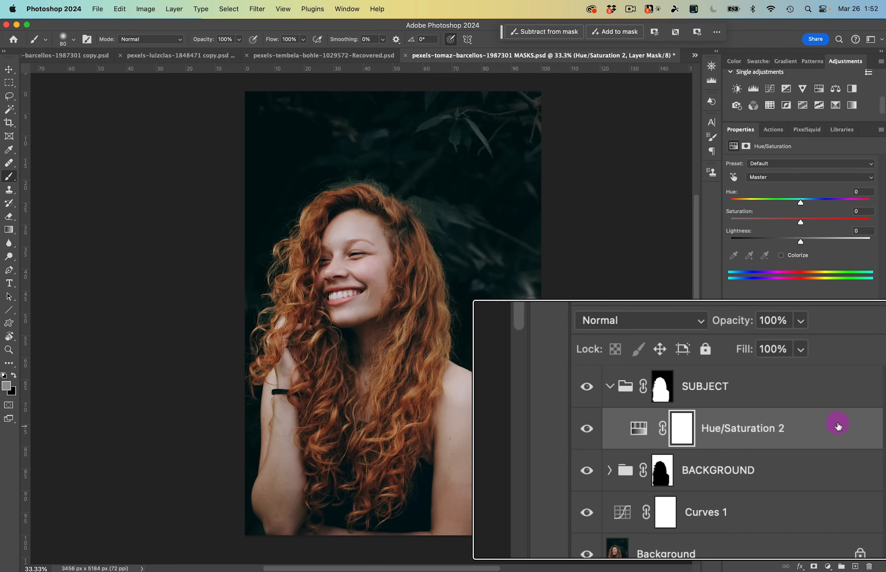
- Rename the Hue/Saturation 2 layer in the SUBJECT group as "add sat to model"
left_click(610, 387)
left_click(611, 387)
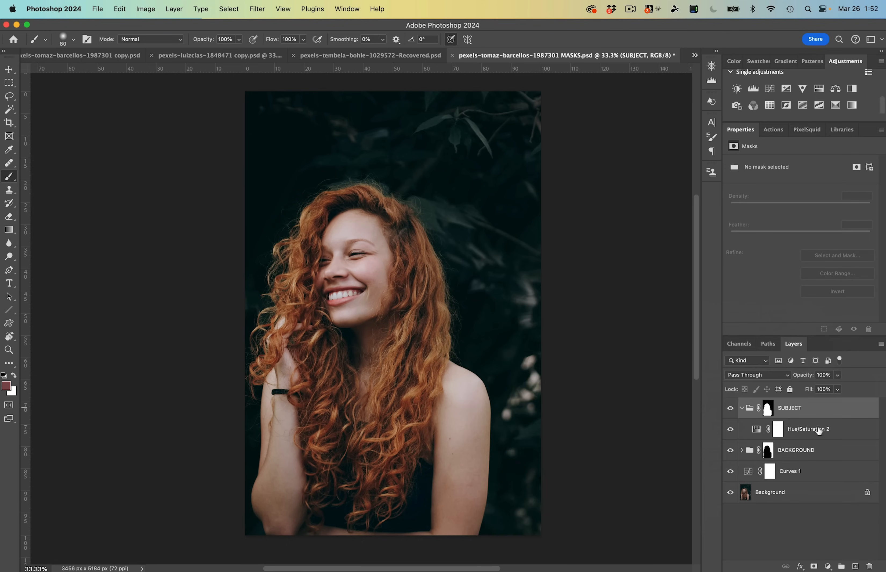
left_click(822, 427)
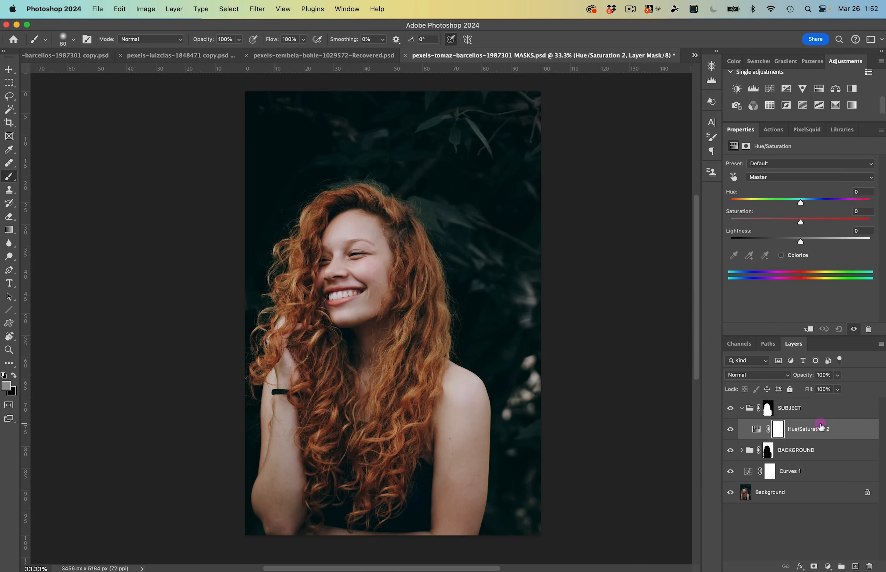
double_click(802, 432)
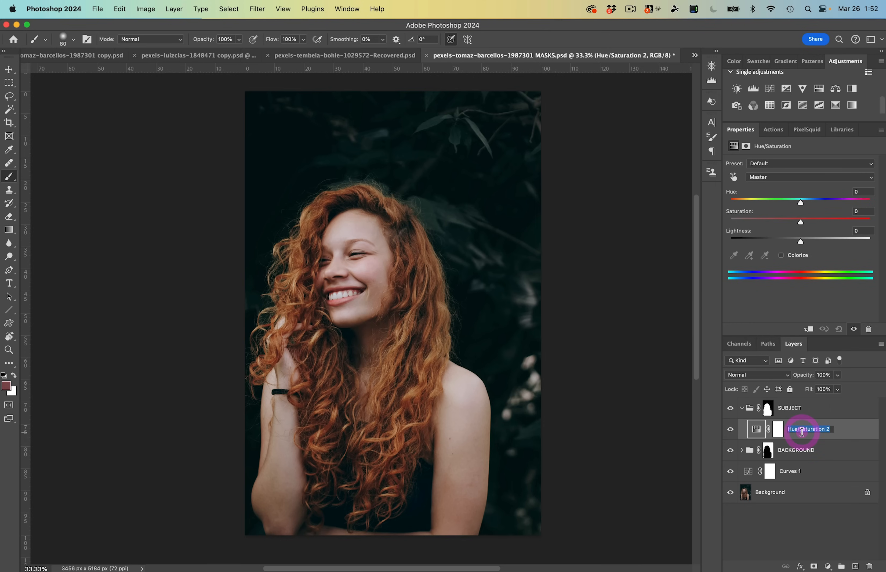
type("dd sat")
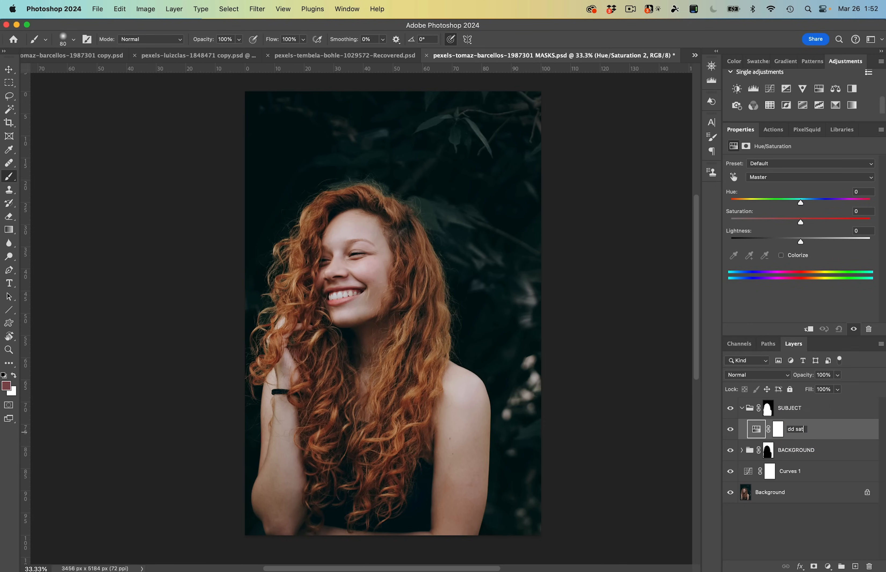
type(" to mobe")
type("el")
key("Return")
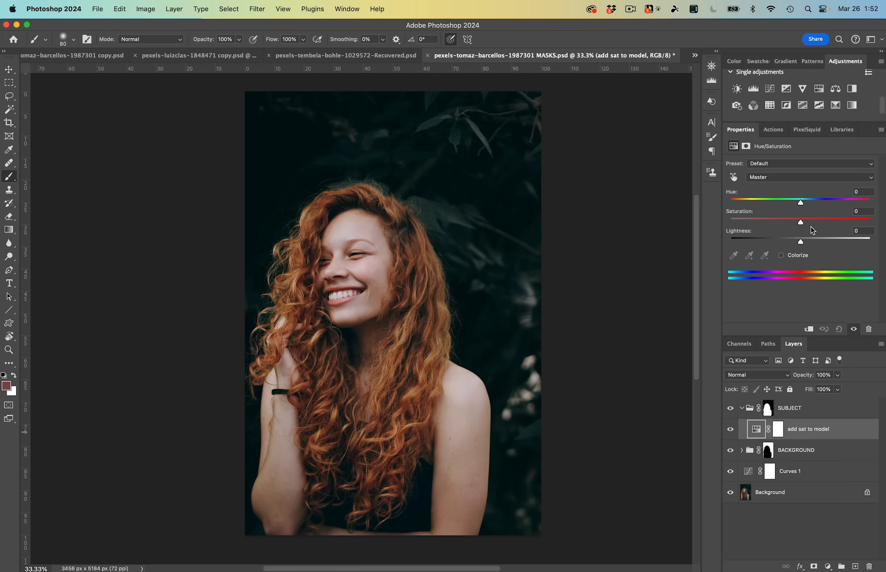
- Set the "add sat to model" layer's Saturation to 6 and add a Vibrance adjustment above it inside the SUBJECT group
left_click(858, 211)
type("6")
left_click(826, 522)
left_click(827, 414)
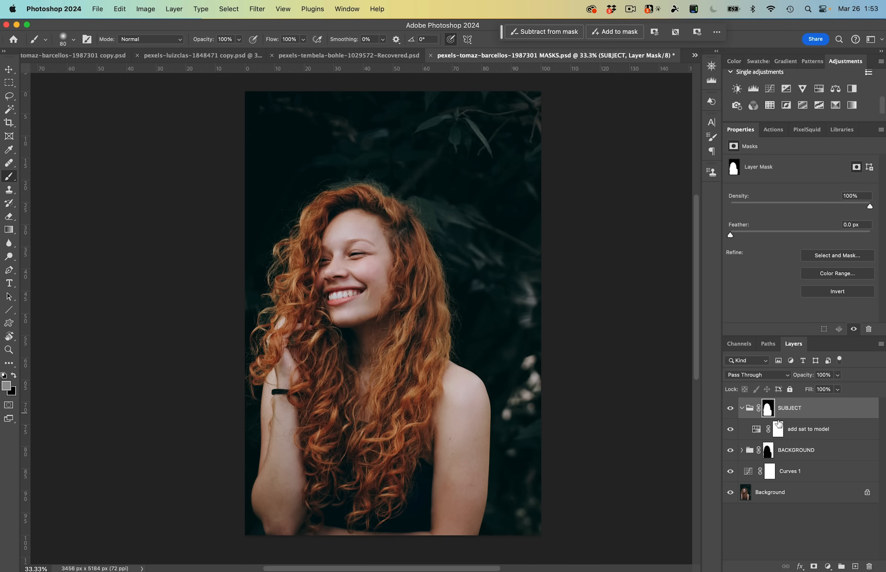
left_click(803, 89)
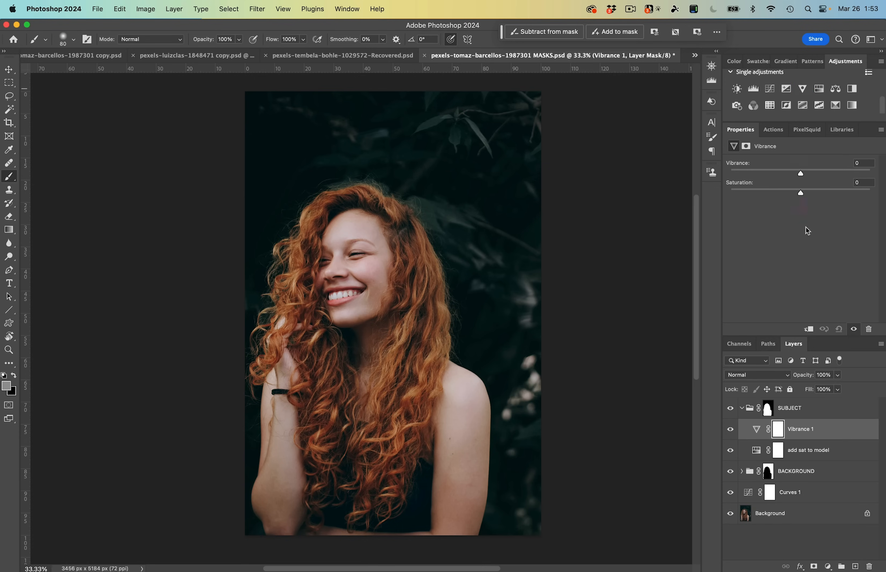
- Compare the Vibrance adjustment's Saturation at +100 with its Vibrance at +100, resetting each value after viewing it
left_click_drag(802, 174, 808, 174)
double_click(738, 162)
left_click_drag(801, 194, 871, 193)
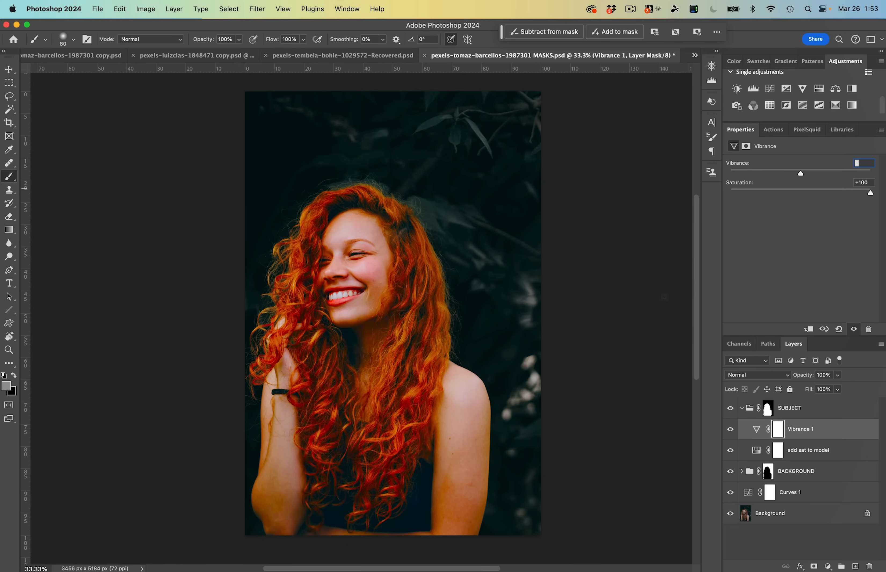
double_click(741, 184)
left_click(771, 235)
left_click_drag(801, 173, 870, 173)
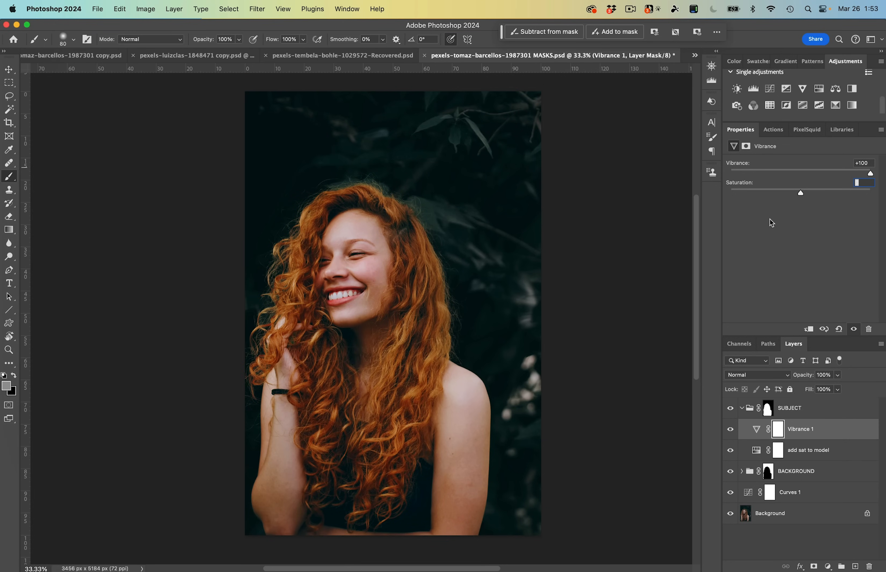
left_click(831, 171)
double_click(830, 172)
- Set the Vibrance adjustment layer's Vibrance to +31 and select the SUBJECT group
left_click_drag(801, 174, 822, 171)
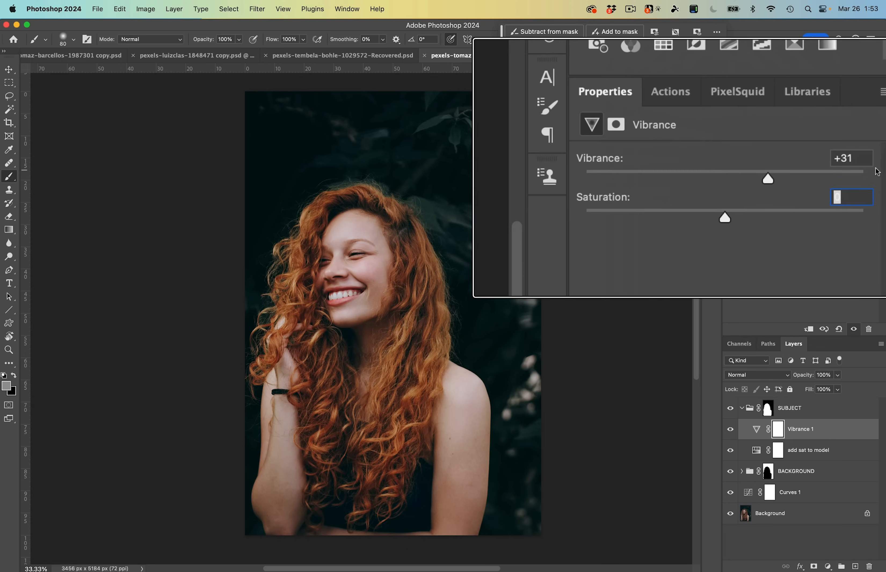
left_click(849, 201)
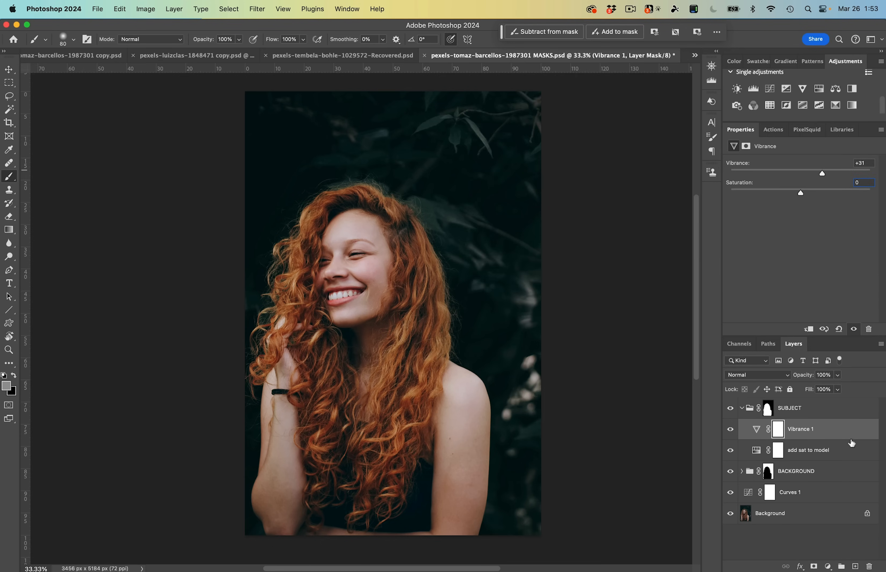
left_click(821, 408)
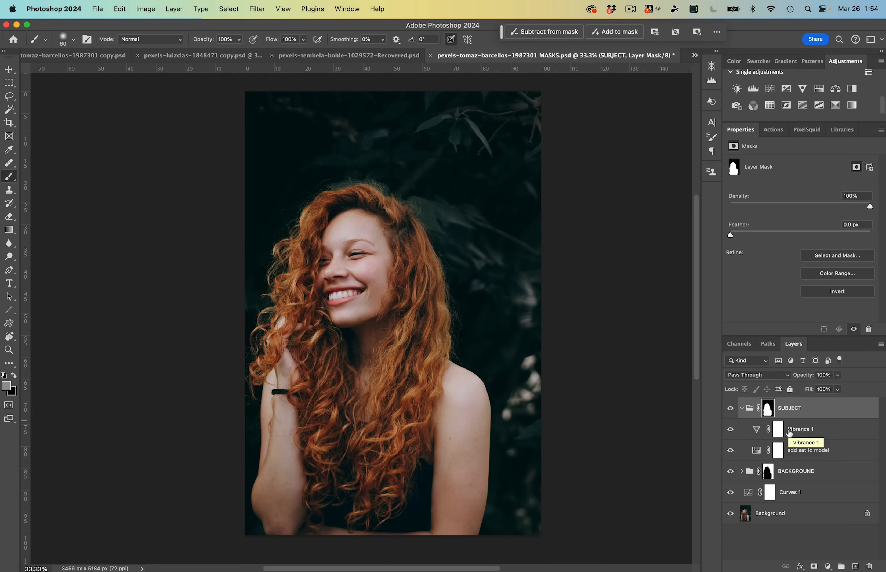
- Start a Color Range selection on the Background layer with Sampled Colors and sample the skin on the woman's forehead
left_click(772, 523)
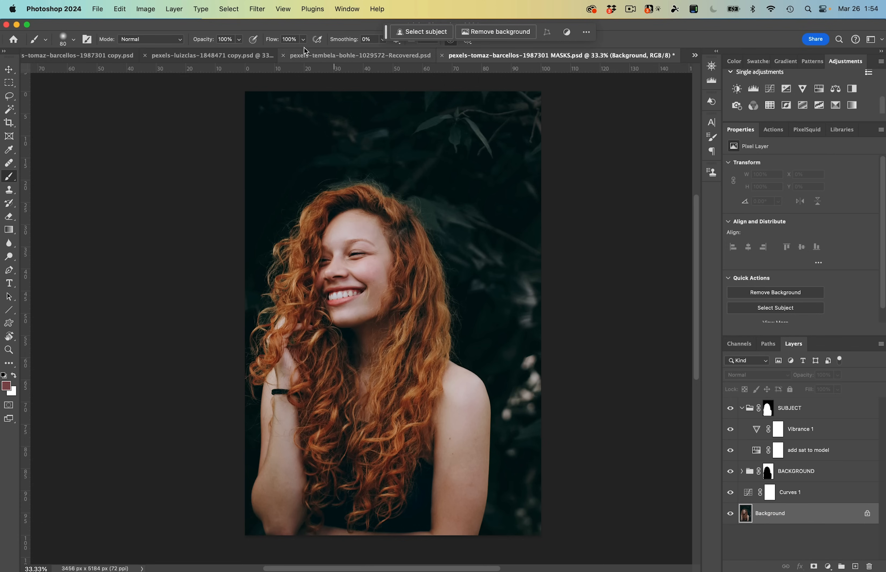
left_click(228, 9)
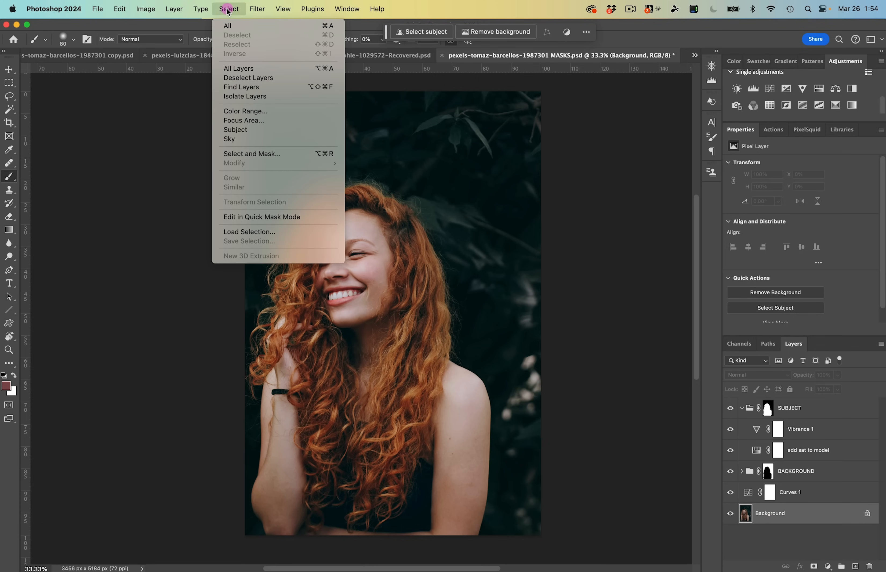
left_click(257, 111)
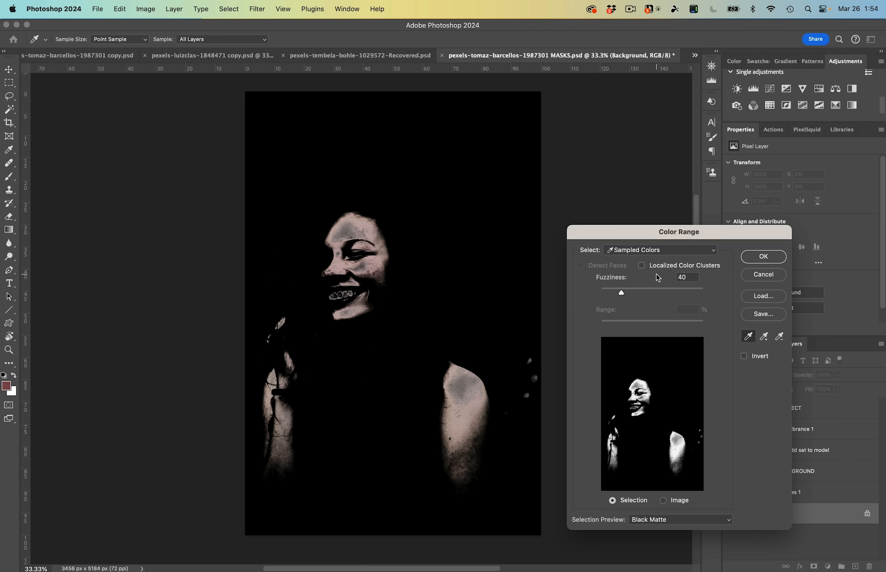
left_click(640, 250)
left_click(640, 250)
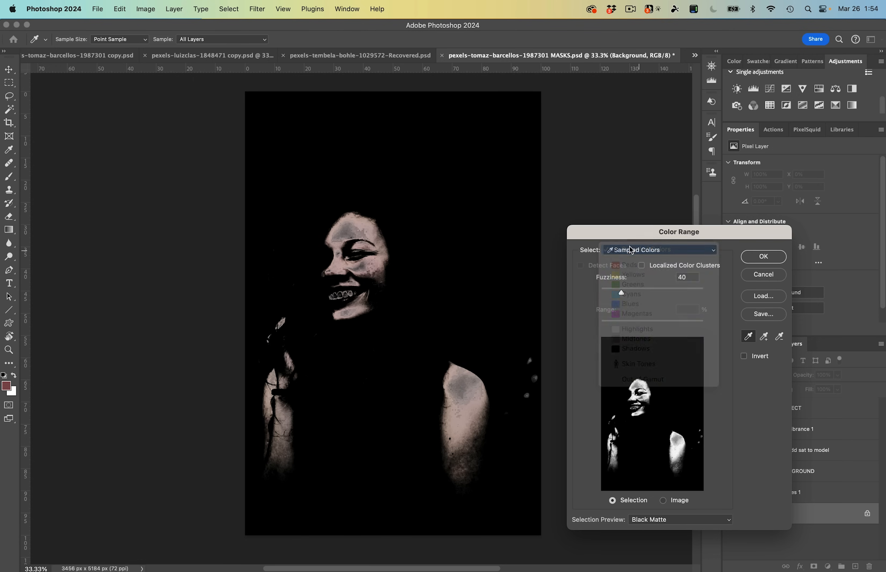
left_click_drag(618, 235, 95, 113)
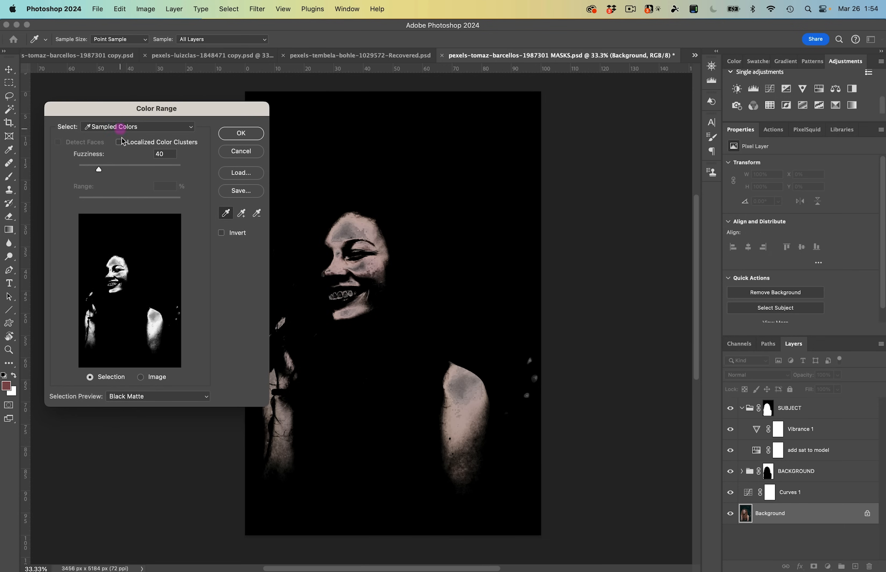
left_click(225, 220)
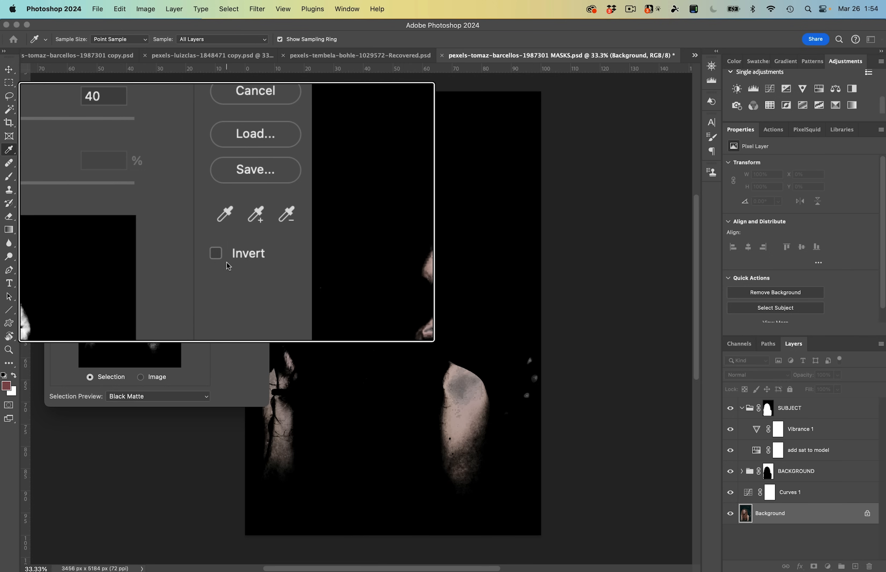
left_click(228, 221)
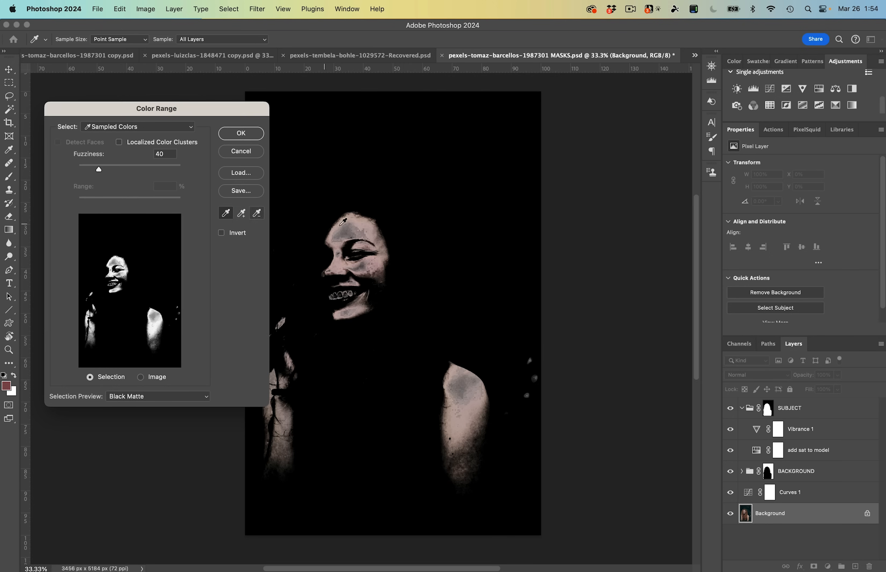
left_click(348, 228)
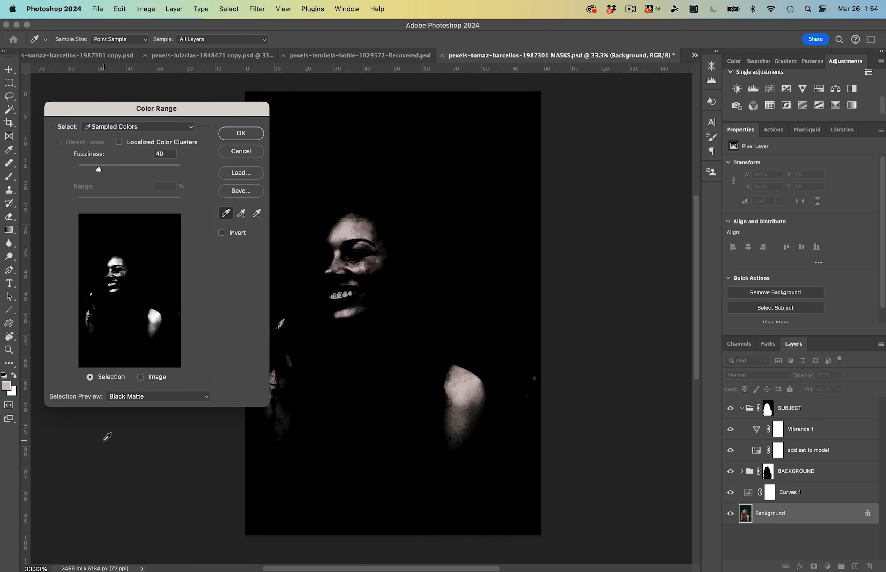
- Compare the None, Grayscale, White Matte and Quick Mask selection previews in Color Range, returning to Black Matte
key("alt")
left_click(175, 387)
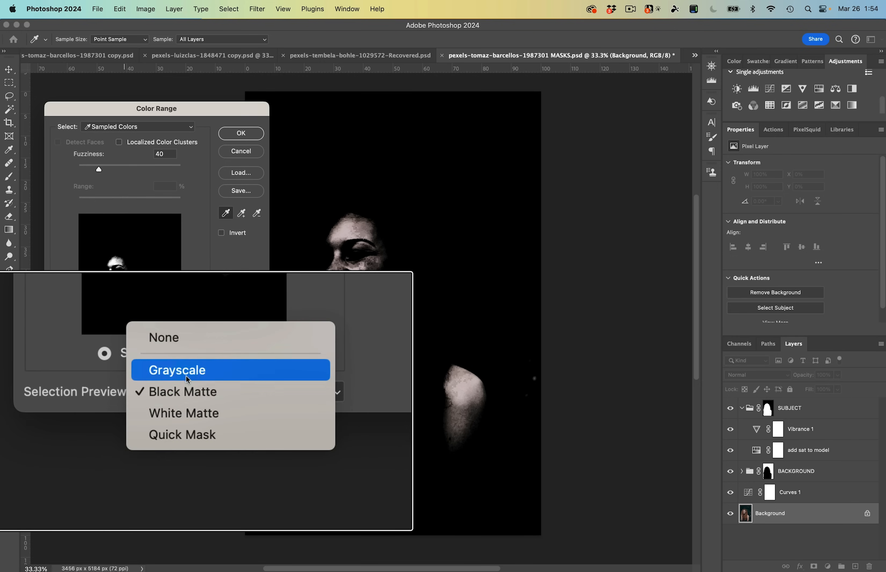
left_click(178, 338)
left_click(128, 397)
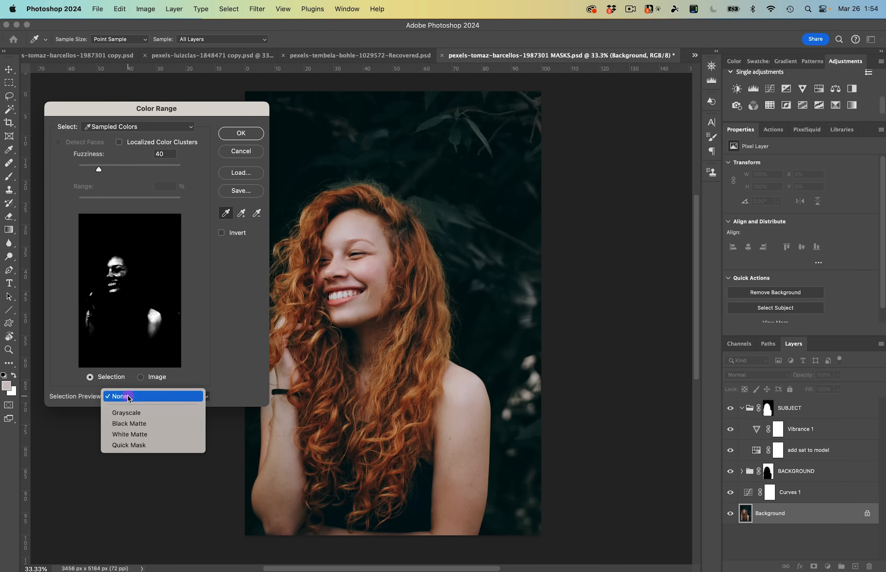
left_click(130, 411)
left_click(133, 396)
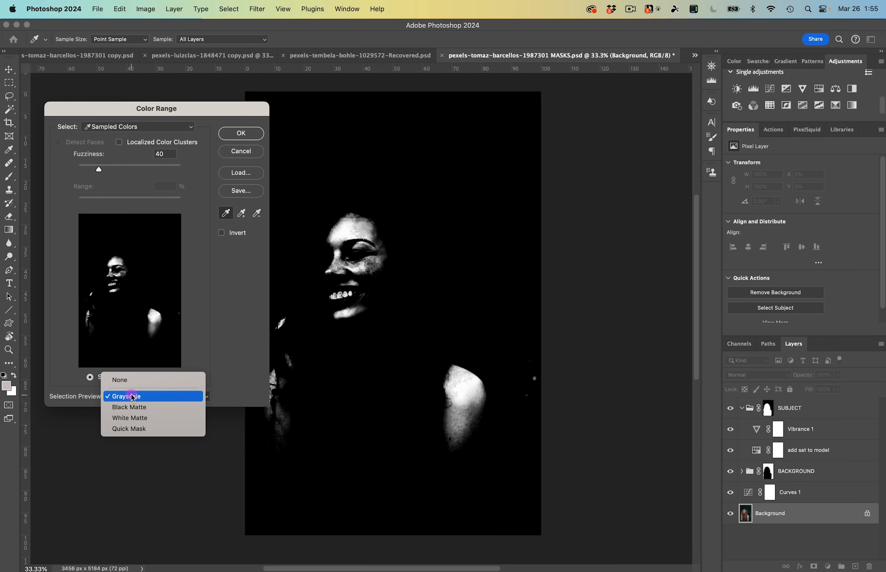
left_click(149, 406)
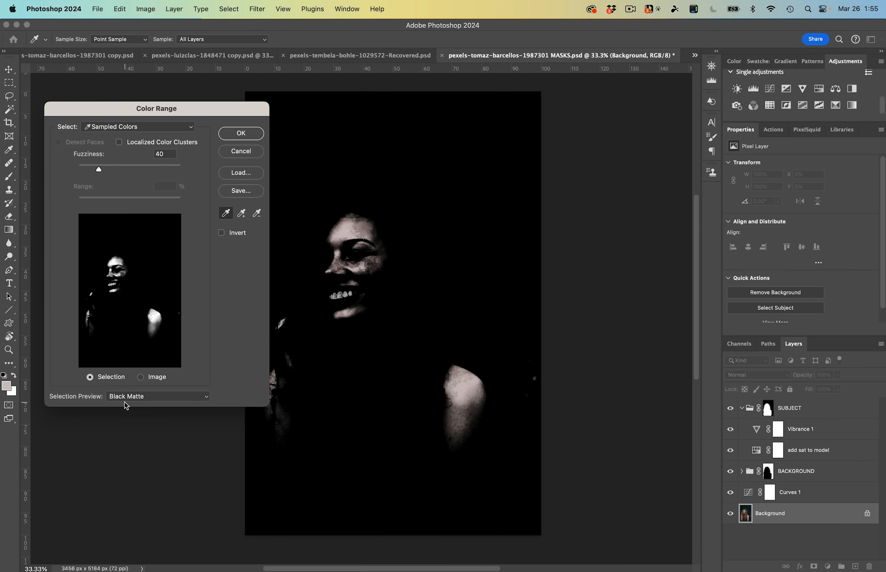
left_click(128, 397)
left_click(130, 407)
left_click(132, 397)
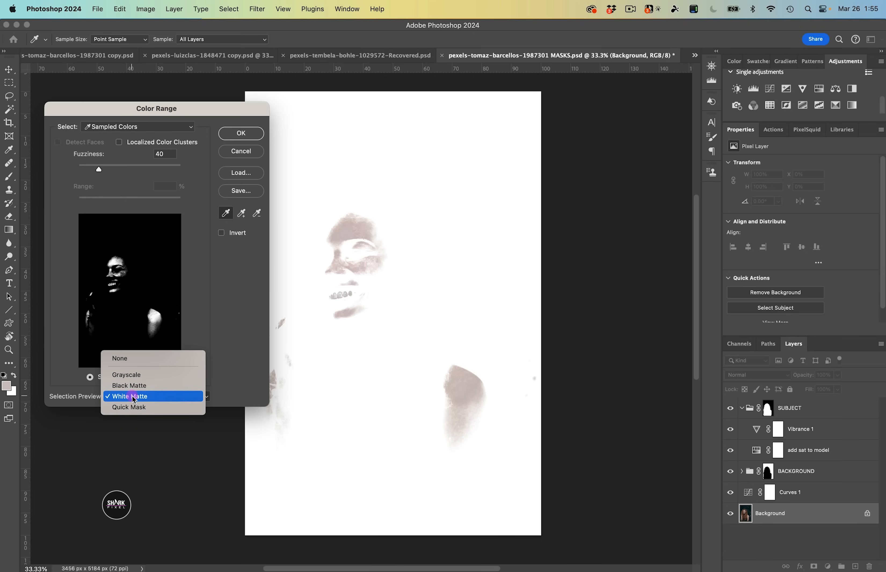
left_click(134, 407)
left_click(134, 396)
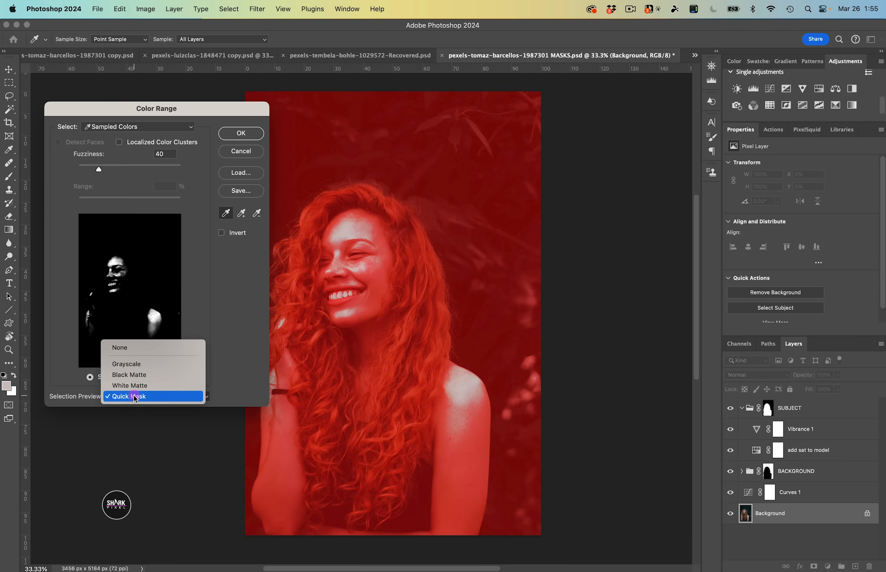
left_click(146, 374)
- Resample the forehead skin and add further forehead tones to the Color Range selection
left_click(350, 228)
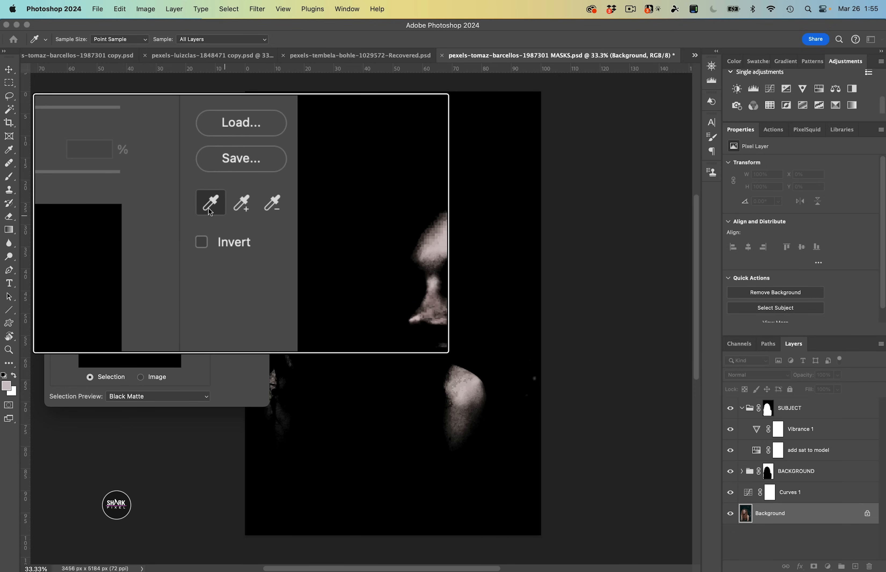
left_click(242, 210)
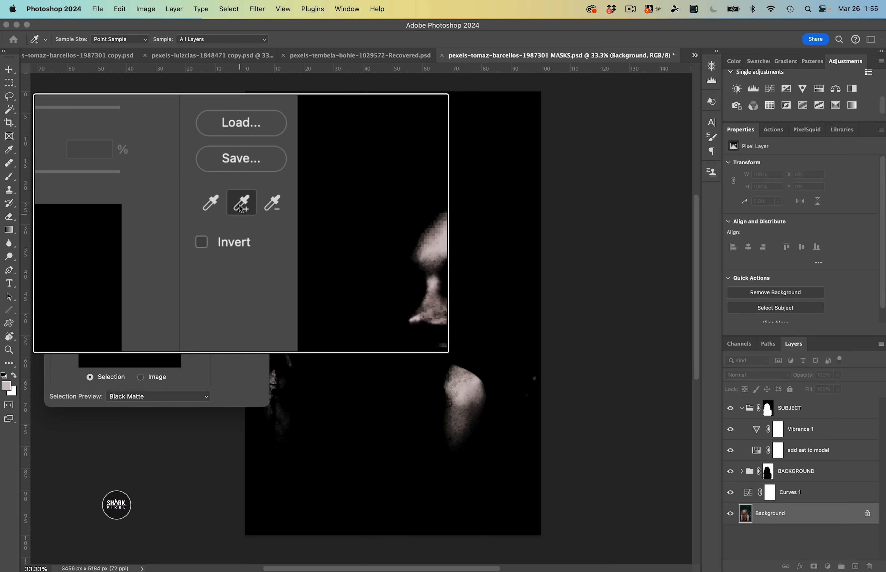
left_click(354, 226)
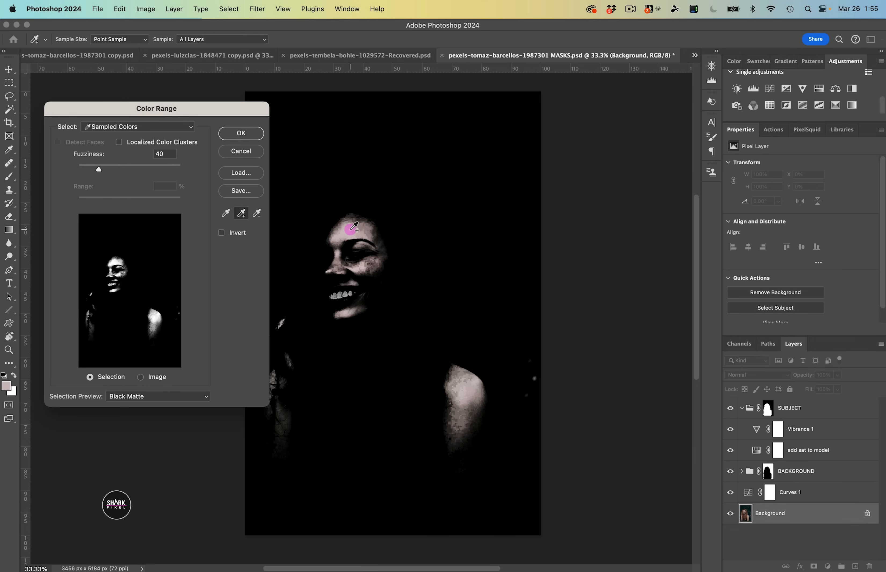
left_click(368, 230)
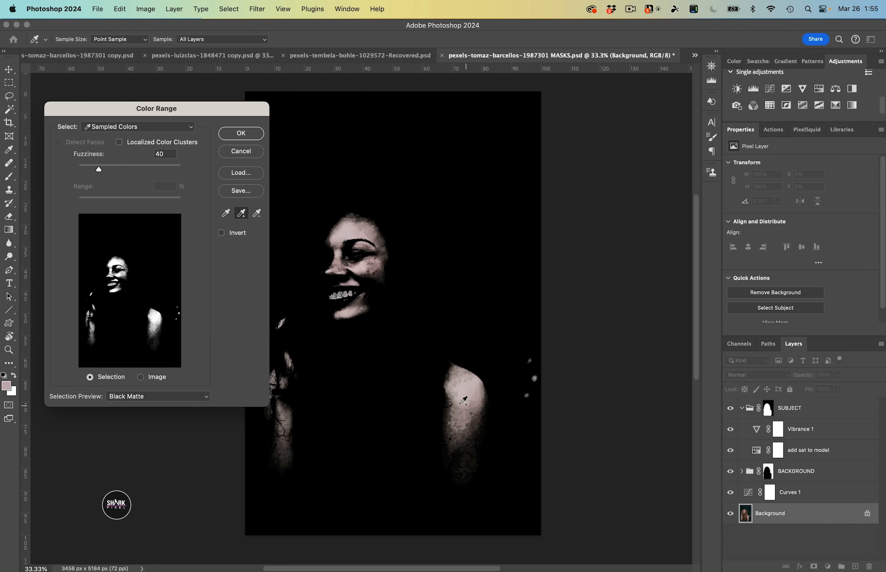
- Add the highlight, midtone and shadow skin tones of the woman's upper arm and forearm to the Color Range selection
left_click(461, 402)
left_click(462, 429)
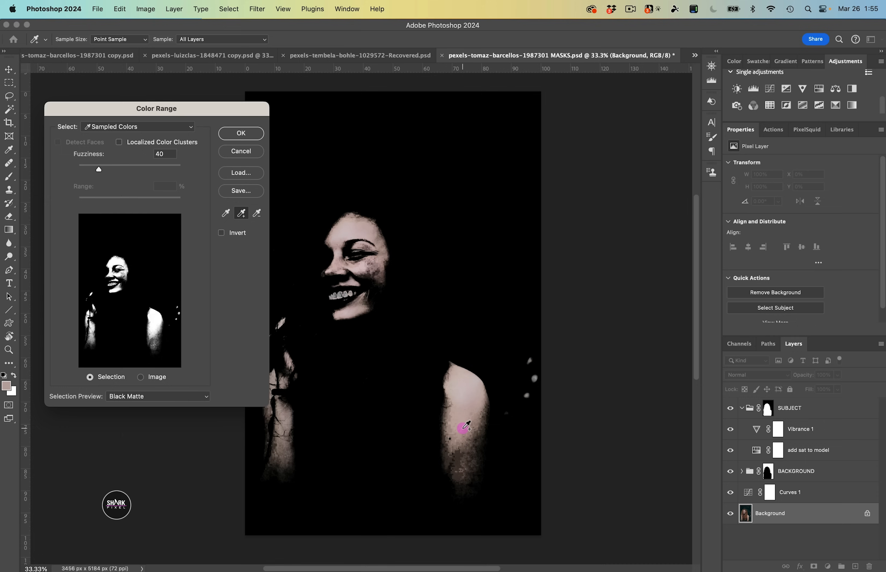
left_click(462, 452)
left_click(462, 489)
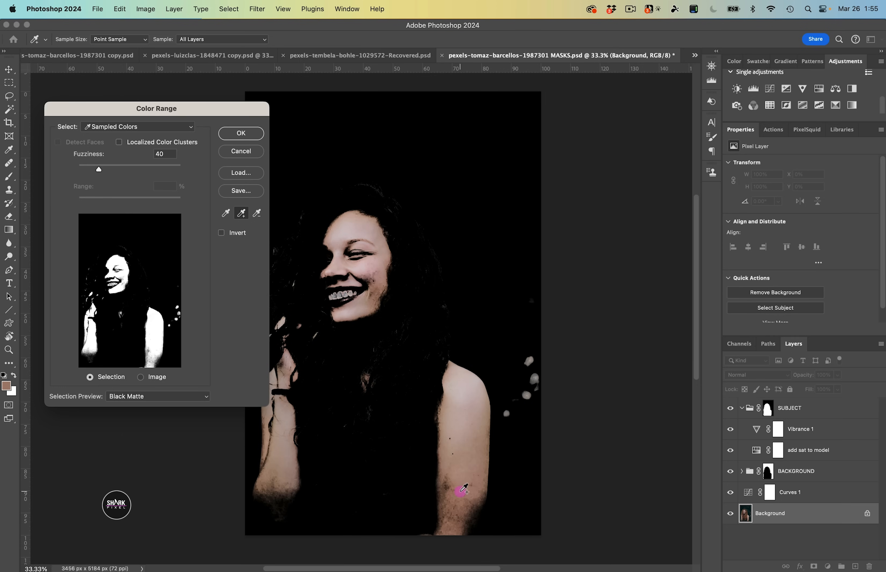
left_click(455, 499)
left_click(457, 428)
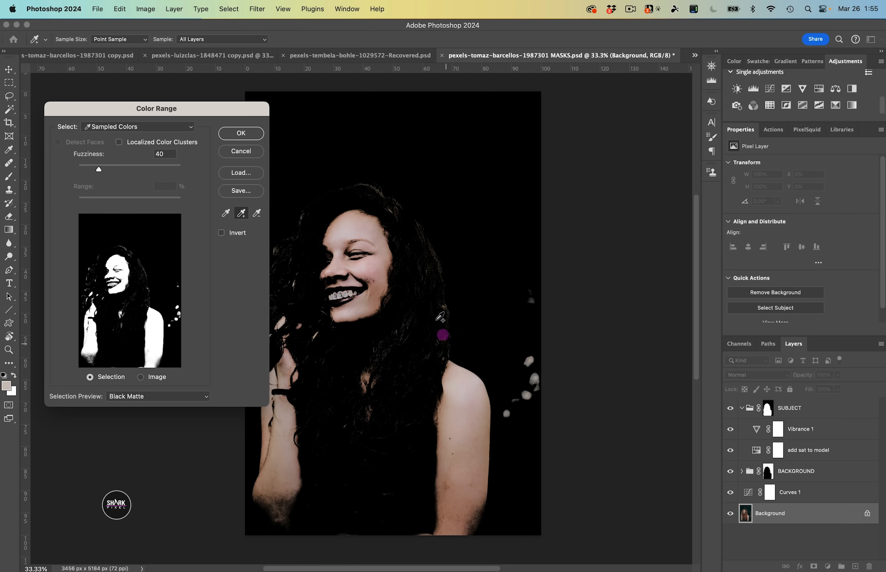
- Add the remaining skin tones around the nose, cheek and forehead, and apply the Color Range selection
left_click(338, 279)
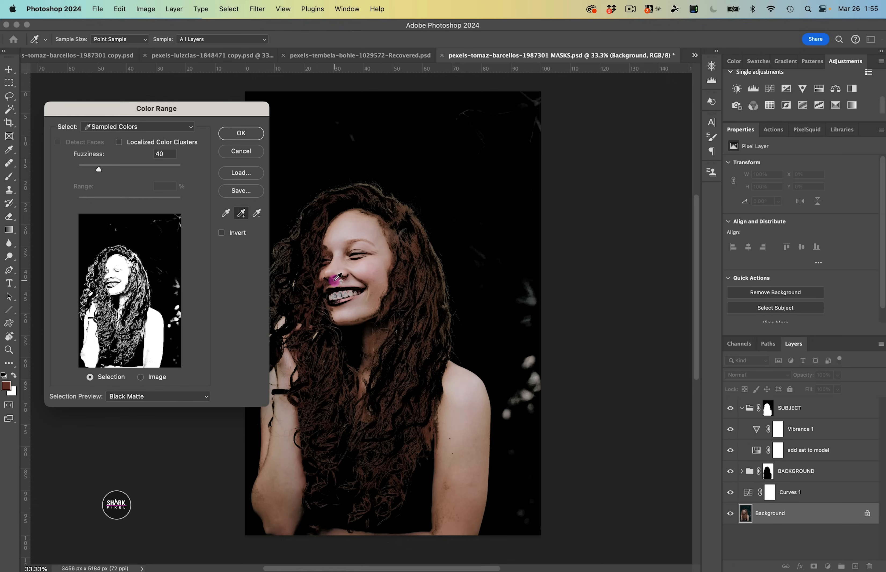
left_click(353, 275)
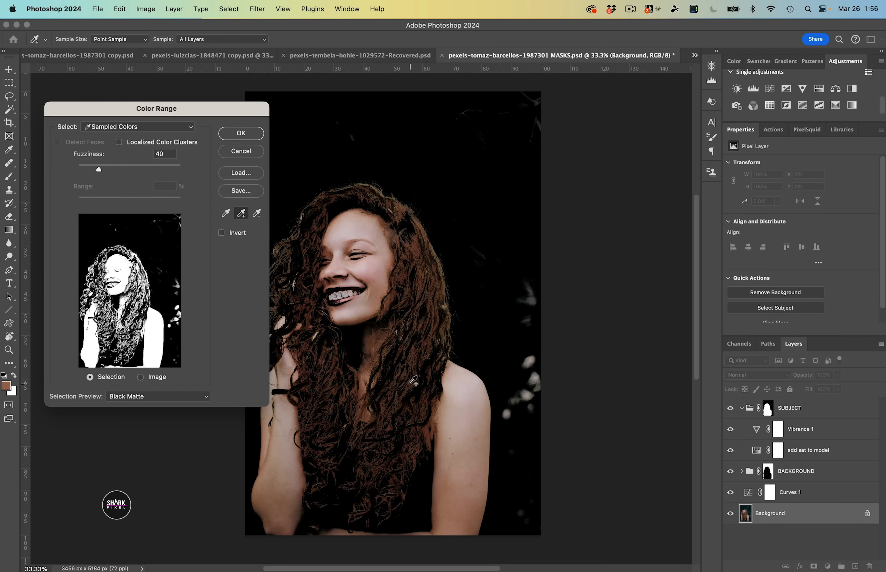
left_click(355, 271)
left_click(356, 279)
left_click(353, 217)
left_click(242, 134)
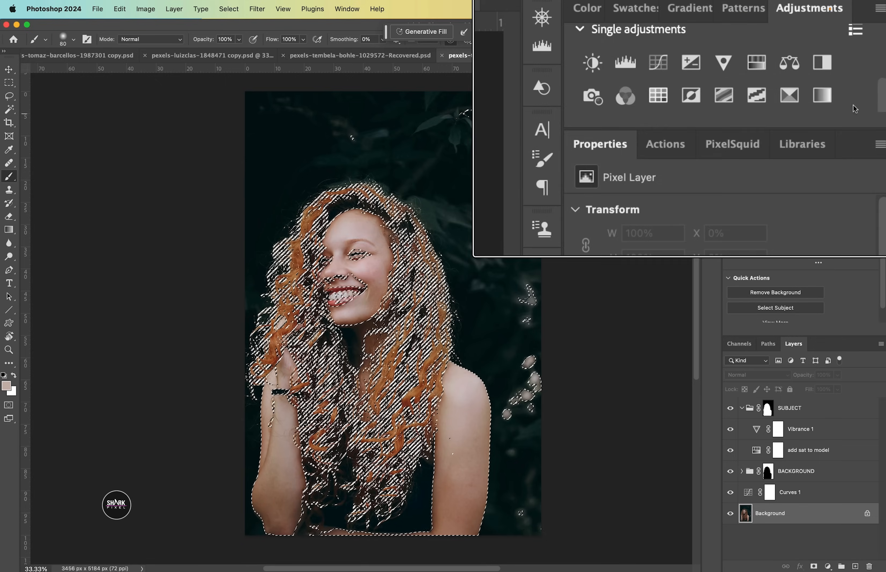
- Add a Gradient Map adjustment from the selection, place it at the top of the SUBJECT group and name it skin color
left_click(825, 96)
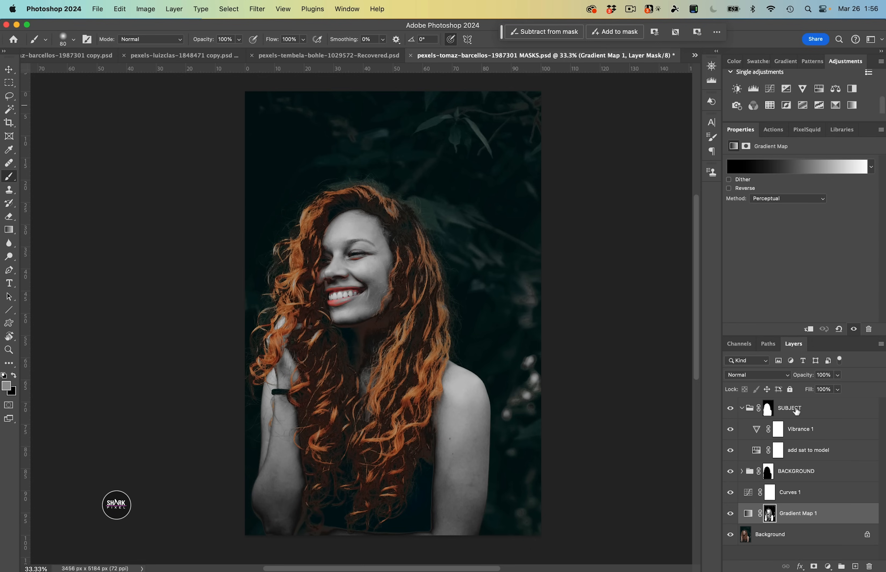
left_click_drag(803, 518, 807, 428)
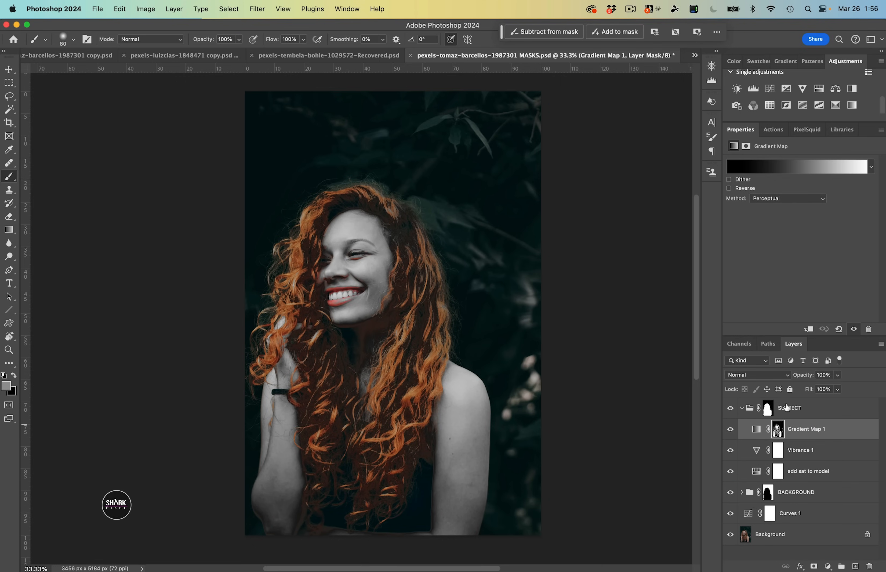
double_click(806, 430)
type("skin color")
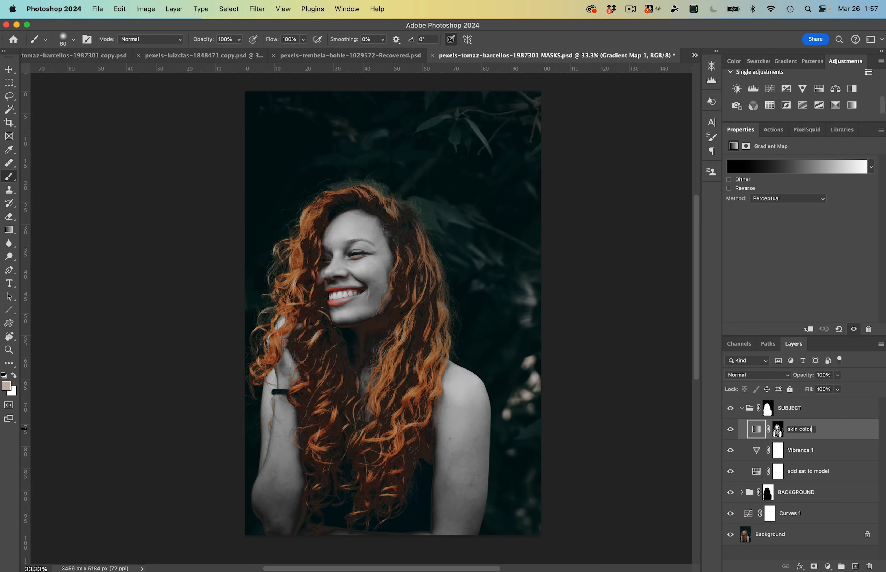
key("Return")
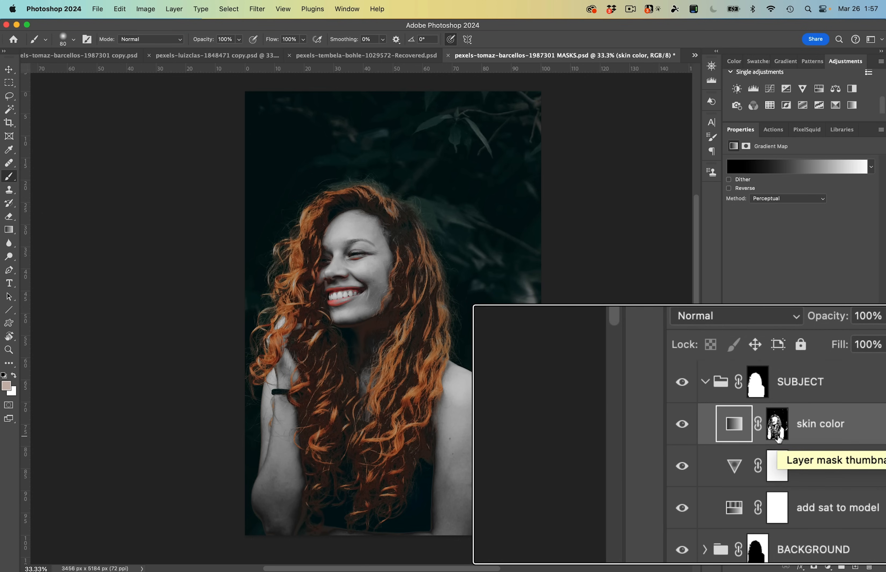
- View the skin color layer's mask alone and paint black over the hair beside her cheek and shoulder with a large soft brush
left_click(778, 431, "alt")
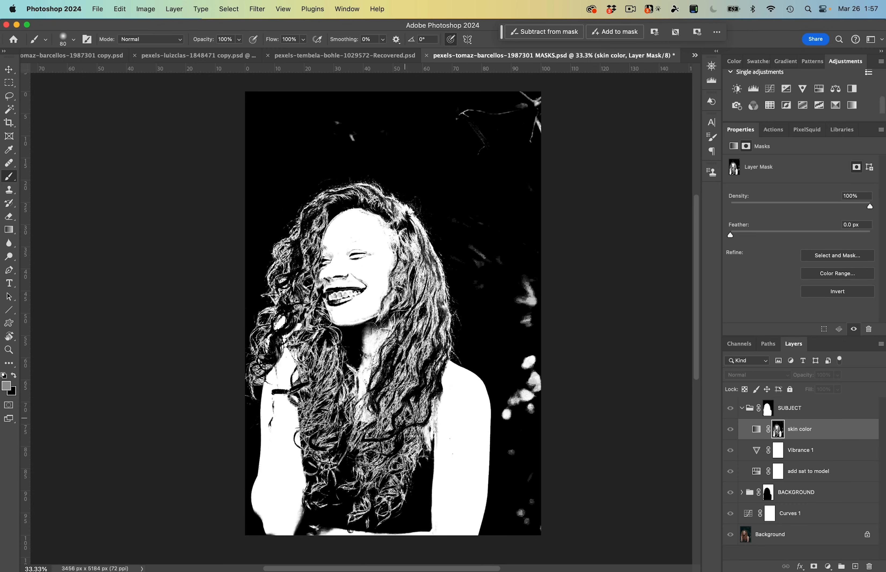
key("d")
key("x")
key("bracketright")
key("bracketright")
key("bracketright")
key("bracketright")
key("bracketright")
key("bracketright")
key("bracketright")
key("bracketright")
key("bracketright")
key("bracketright")
key("bracketright")
mouse_move(429, 234)
left_mouse_down()
mouse_move(435, 319)
mouse_move(379, 491)
mouse_move(389, 409)
mouse_move(395, 449)
mouse_move(384, 509)
mouse_move(368, 509)
mouse_move(405, 378)
mouse_move(442, 324)
mouse_move(444, 280)
mouse_move(405, 420)
mouse_move(402, 387)
mouse_move(433, 214)
mouse_move(412, 164)
mouse_move(403, 236)
left_mouse_up()
- Paint the remaining hair on the mask black around the head, chest and raised hand with a brush of about 500 px
key("bracketleft")
key("bracketleft")
key("bracketleft")
key("bracketleft")
key("bracketleft")
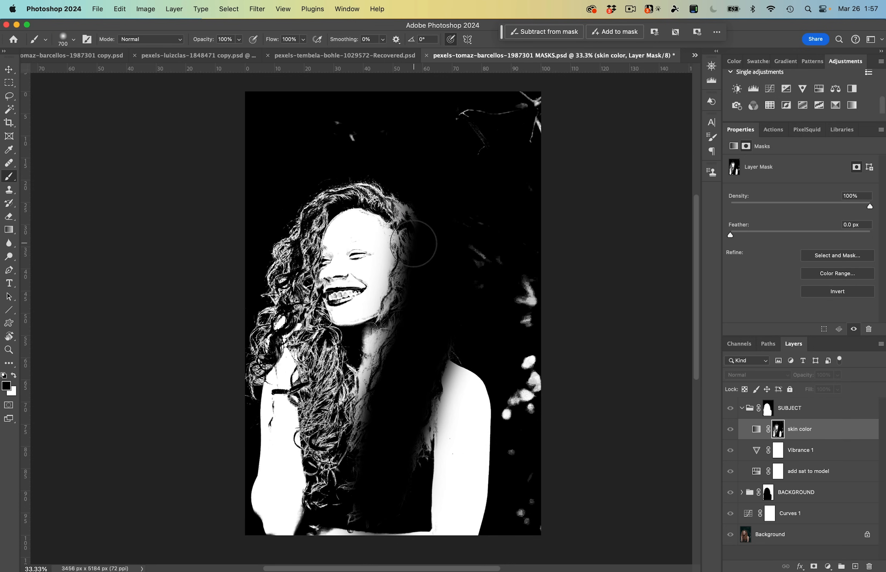
mouse_move(396, 379)
left_mouse_down()
mouse_move(405, 218)
mouse_move(365, 169)
mouse_move(419, 230)
mouse_move(390, 190)
mouse_move(359, 177)
mouse_move(418, 219)
mouse_move(378, 189)
mouse_move(348, 183)
mouse_move(401, 204)
mouse_move(349, 191)
mouse_move(317, 204)
mouse_move(277, 270)
mouse_move(301, 206)
mouse_move(318, 201)
mouse_move(296, 258)
mouse_move(293, 301)
mouse_move(299, 287)
mouse_move(304, 231)
mouse_move(279, 290)
mouse_move(283, 302)
mouse_move(234, 390)
mouse_move(250, 337)
mouse_move(315, 313)
mouse_move(312, 374)
mouse_move(335, 383)
mouse_move(340, 410)
mouse_move(329, 441)
mouse_move(340, 478)
mouse_move(315, 391)
mouse_move(329, 494)
mouse_move(355, 467)
mouse_move(334, 404)
mouse_move(345, 392)
mouse_move(341, 337)
left_mouse_up()
key("bracketright")
key("bracketright")
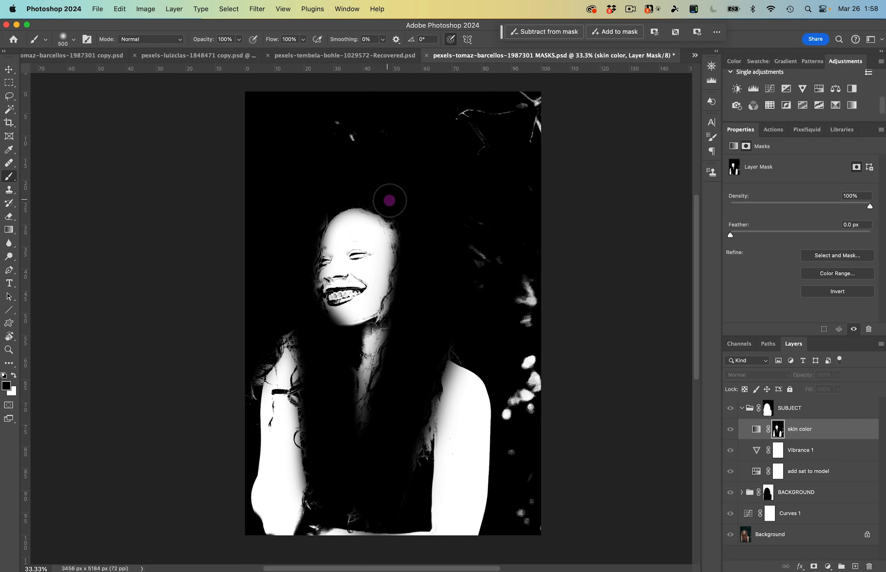
mouse_move(412, 453)
left_mouse_down()
mouse_move(418, 375)
mouse_move(409, 459)
mouse_move(387, 431)
mouse_move(414, 436)
left_mouse_up()
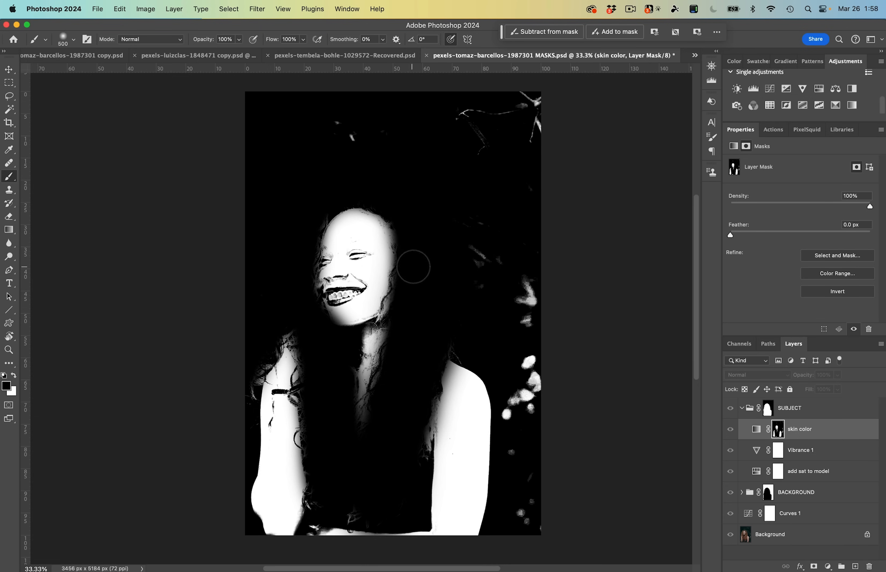
- Paint the teeth and lips black on the skin color mask with a 125 px brush
key("super+plus")
key("super+plus")
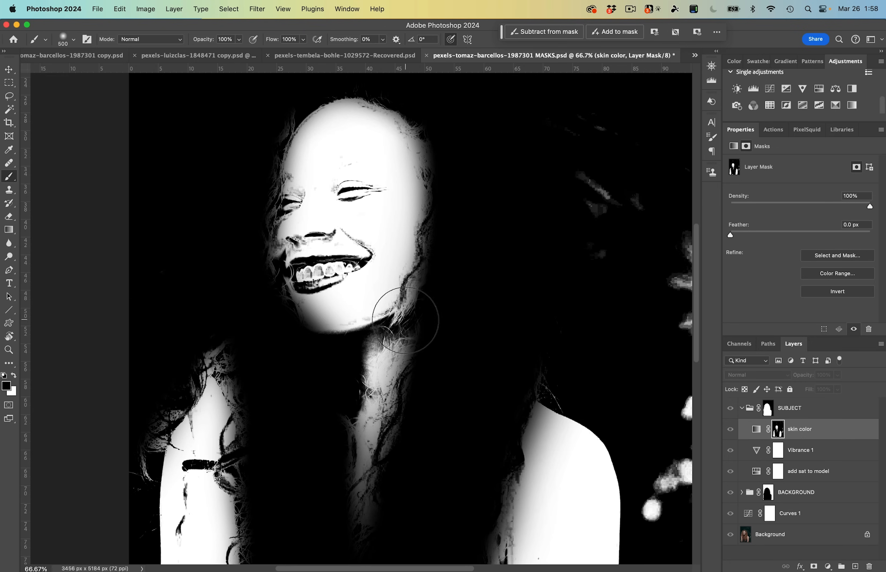
key("bracketleft")
key("bracketleft")
key("bracketleft")
key("bracketleft")
key("bracketleft")
key("bracketleft")
key("bracketleft")
key("bracketleft")
key("bracketleft")
key("bracketright")
mouse_move(302, 273)
left_mouse_down()
mouse_move(365, 257)
mouse_move(300, 282)
left_mouse_up()
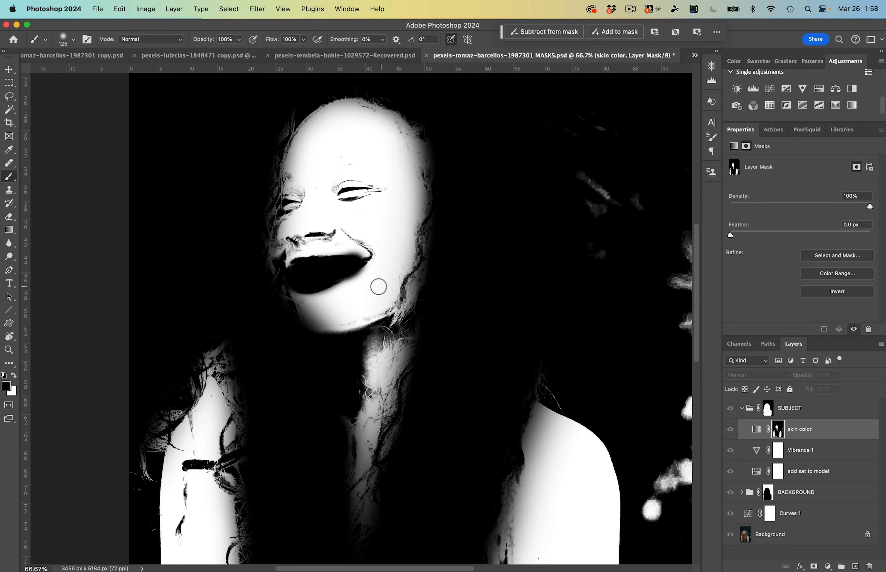
- Paint white on the mask over the dark gaps around the nose, smile line and eyes
key("x")
left_click(342, 231)
mouse_move(343, 233)
left_mouse_down()
mouse_move(378, 251)
mouse_move(333, 234)
mouse_move(295, 242)
mouse_move(317, 205)
mouse_move(297, 181)
mouse_move(304, 190)
mouse_move(333, 180)
mouse_move(339, 235)
mouse_move(351, 210)
mouse_move(406, 280)
mouse_move(354, 288)
mouse_move(367, 227)
mouse_move(339, 209)
mouse_move(387, 193)
mouse_move(304, 244)
mouse_move(290, 221)
mouse_move(298, 248)
left_mouse_up()
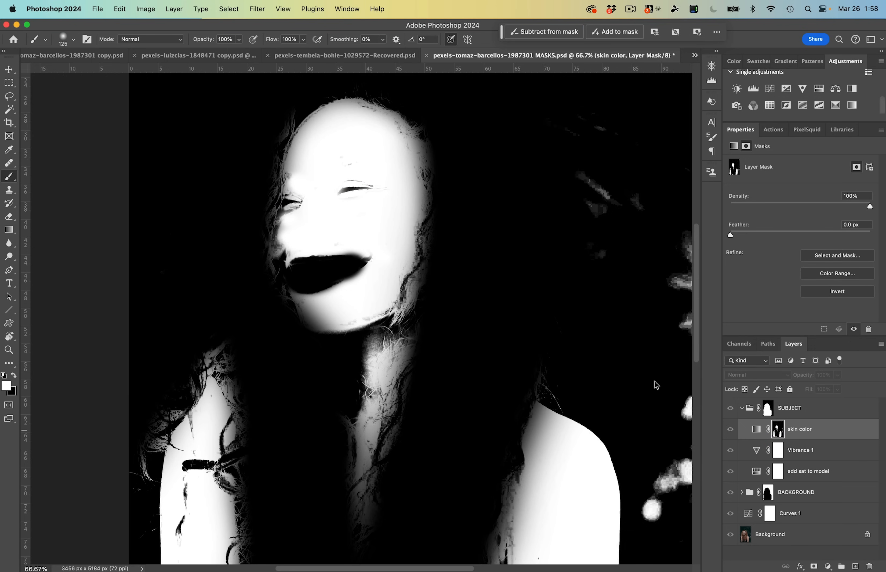
- Paint black over the stray hair near the raised arm and along the neck with a 250 px brush
key("bracketright")
key("bracketright")
key("bracketright")
key("bracketright")
key("x")
mouse_move(198, 353)
left_mouse_down()
mouse_move(240, 356)
mouse_move(220, 348)
left_mouse_up()
left_click_drag(417, 331, 389, 479)
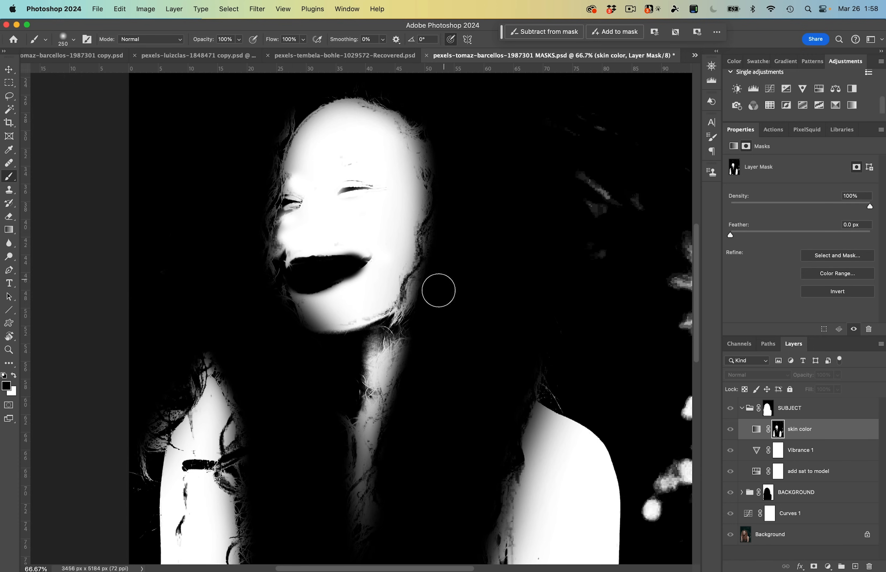
key("super+minus")
key("super+minus")
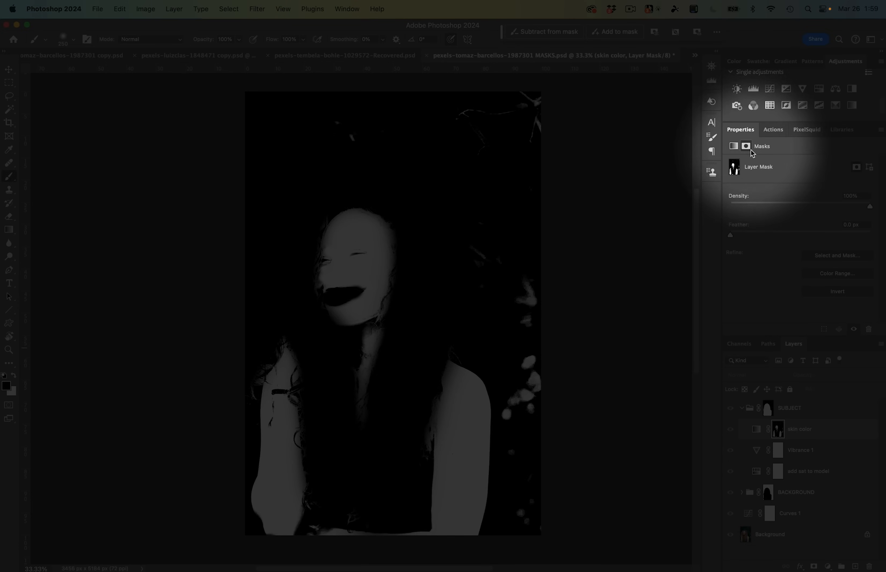
- Feather the skin color layer mask by 22.5 px and return to the normal image view
left_click(754, 146)
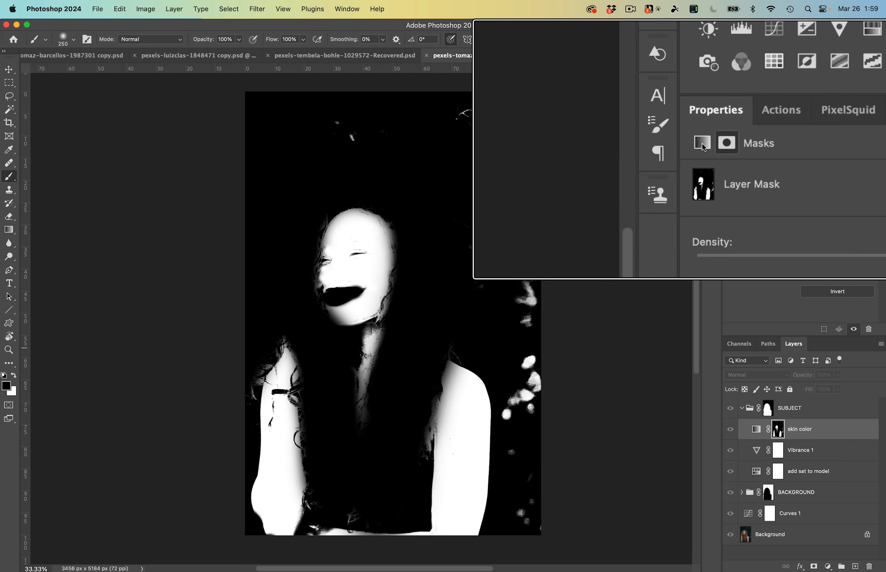
left_click(728, 147)
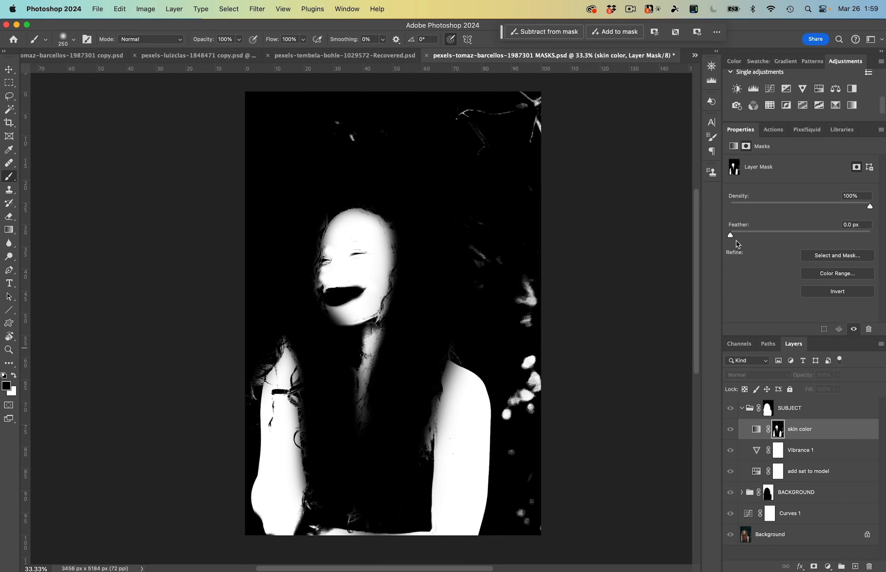
left_click_drag(732, 231, 793, 232)
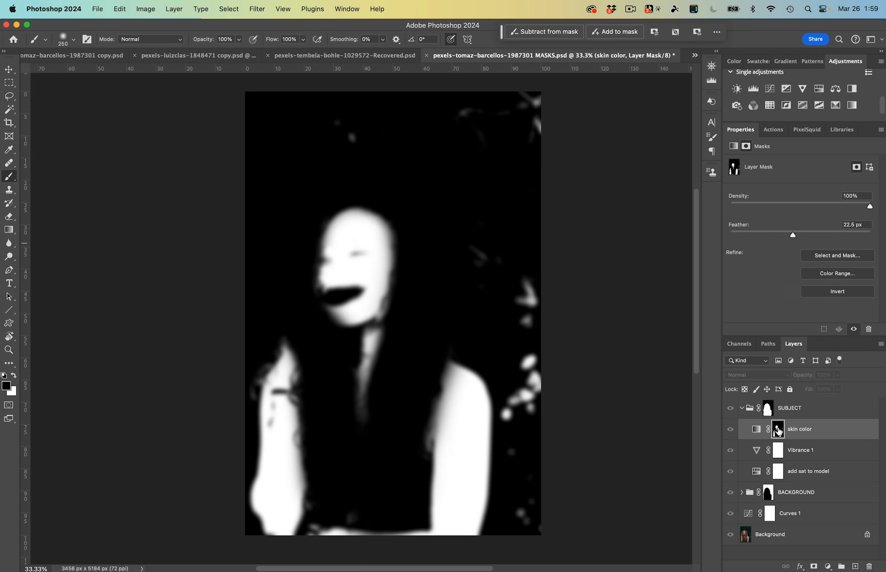
left_click(778, 431, "alt")
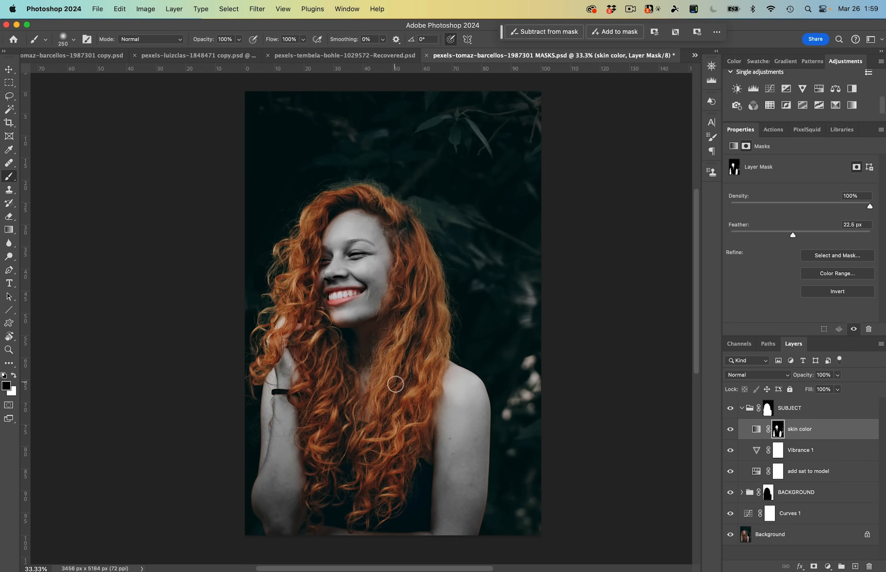
- Set the skin color gradient map layer's blend mode to Soft Light
left_click(756, 431)
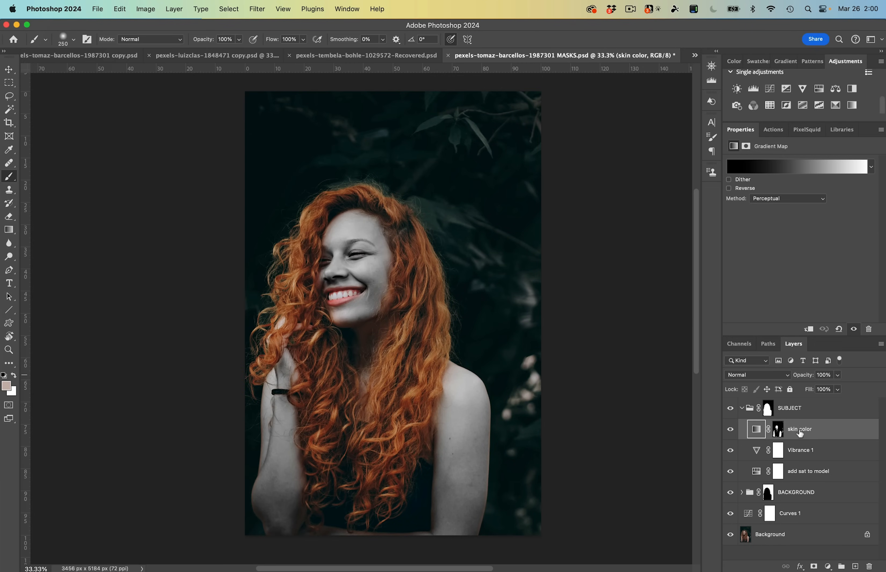
left_click(773, 377)
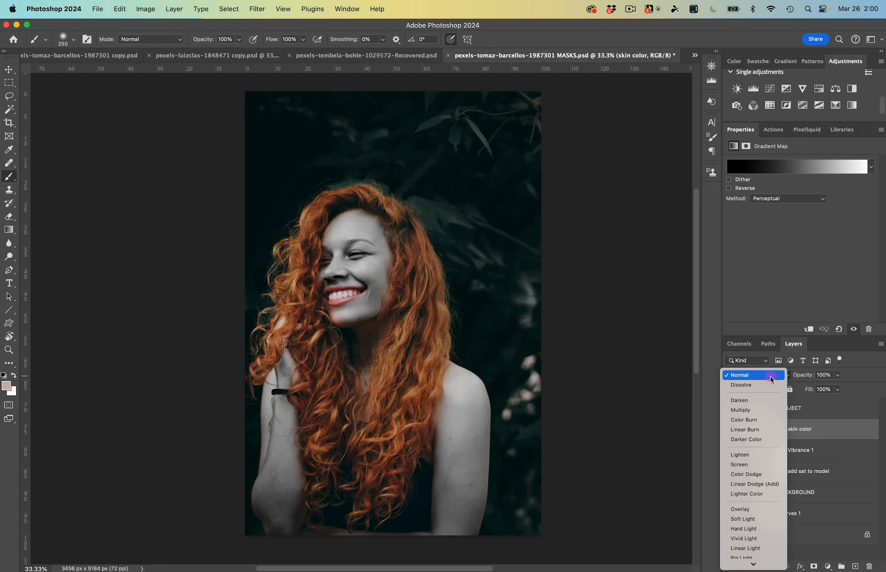
left_click(765, 519)
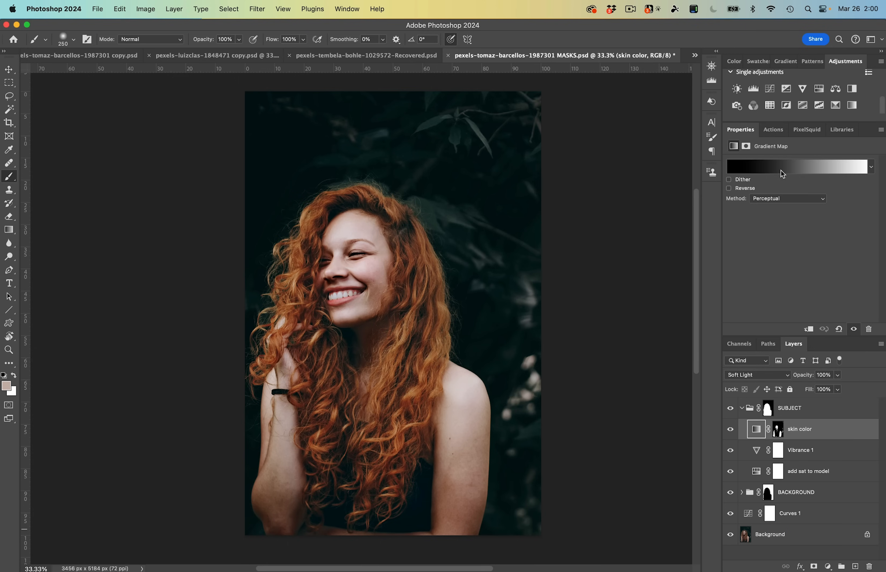
- Open the skin color layer's gradient for editing, keep the face in view and apply the Orange_01 preset from the Oranges group
left_click(793, 166)
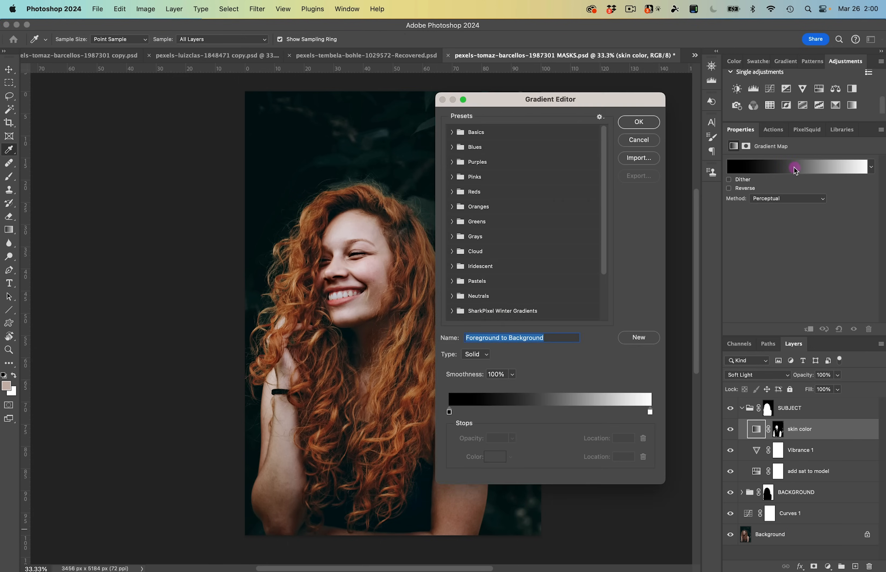
left_click_drag(507, 100, 547, 95)
key("BackSpace")
scroll(417, 331, "right", 5)
scroll(355, 314, "up", 2)
scroll(355, 314, "right", 2)
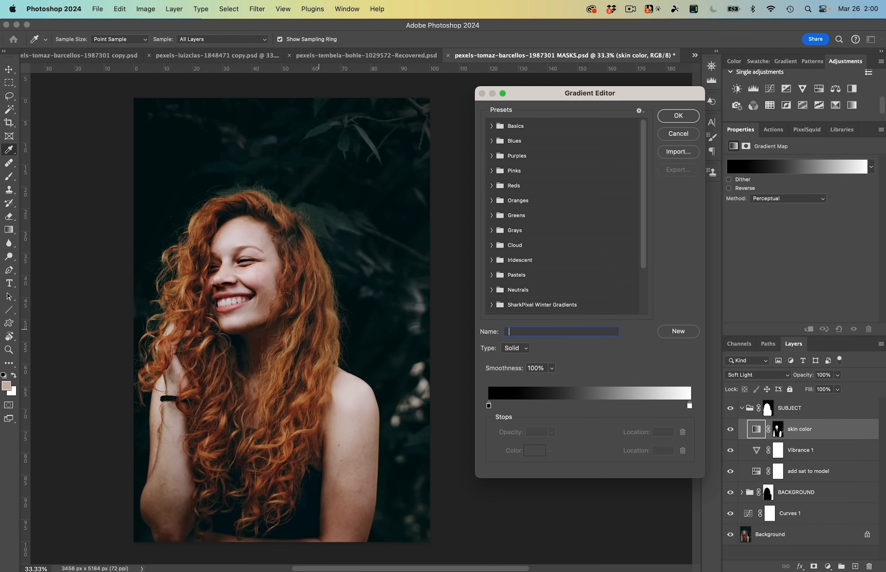
key("super+plus")
key("super+plus")
key("super+minus")
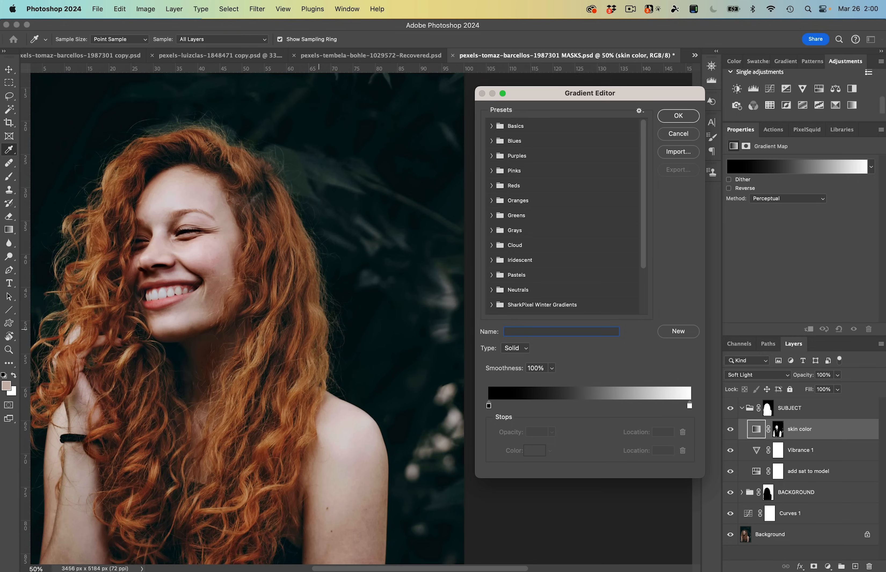
scroll(294, 476, "down", 3)
scroll(294, 476, "left", 3)
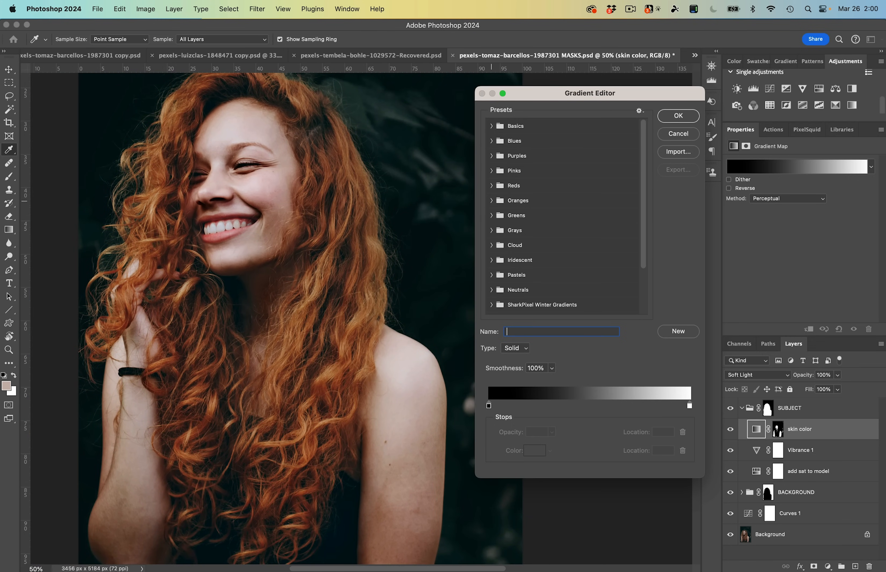
left_click(492, 200)
left_click(505, 216)
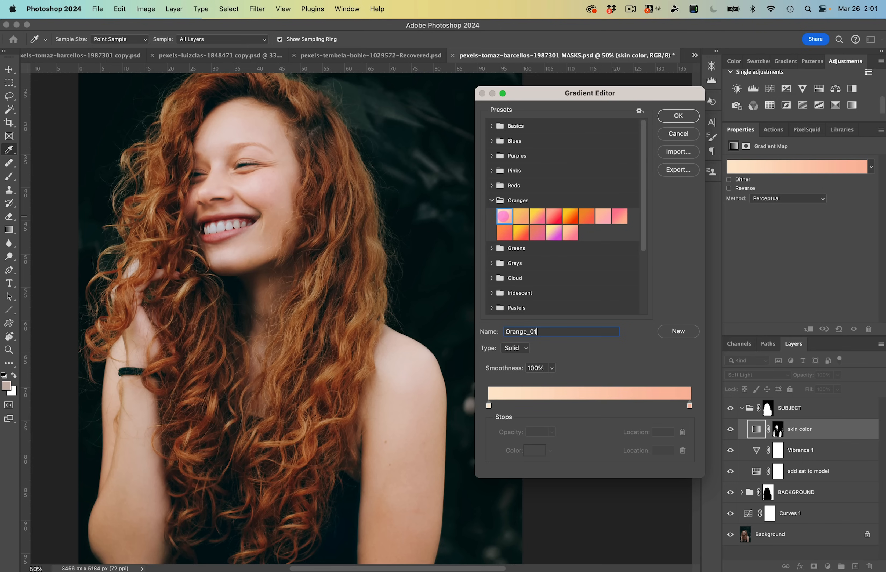
- Try other Oranges presets on the skin color gradient, such as Orange_03, Orange_04, Orange_08 and Orange_10, and compare the skin tones
left_click(521, 216)
left_click(538, 216)
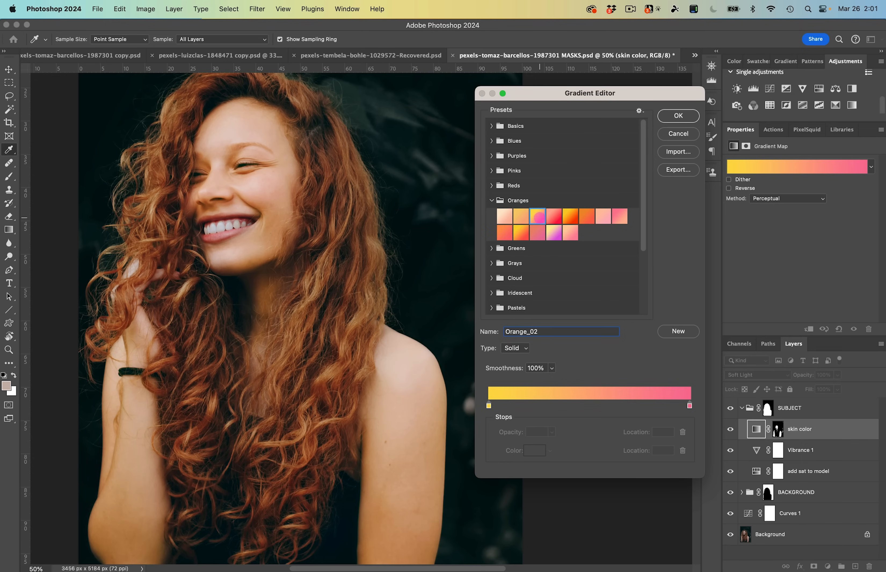
left_click(554, 216)
left_click(571, 216)
left_click(587, 216)
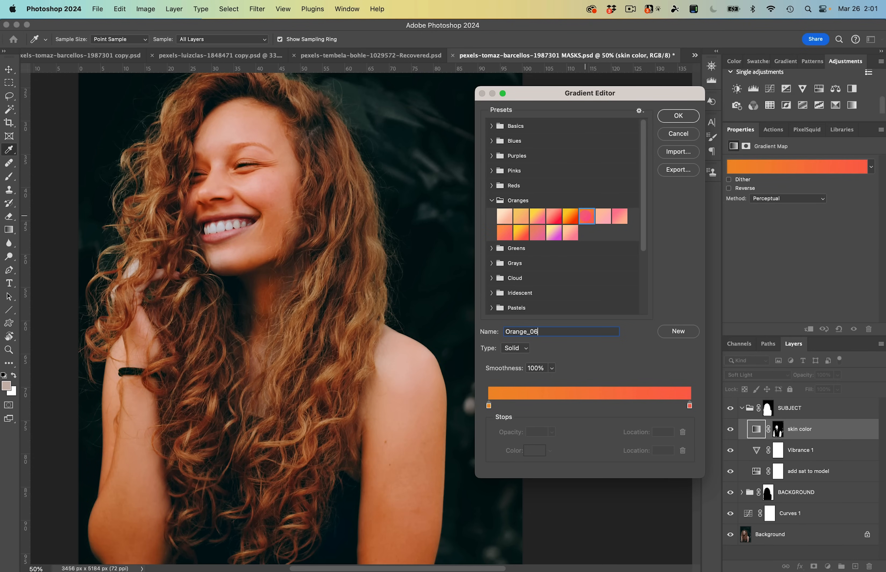
left_click(604, 216)
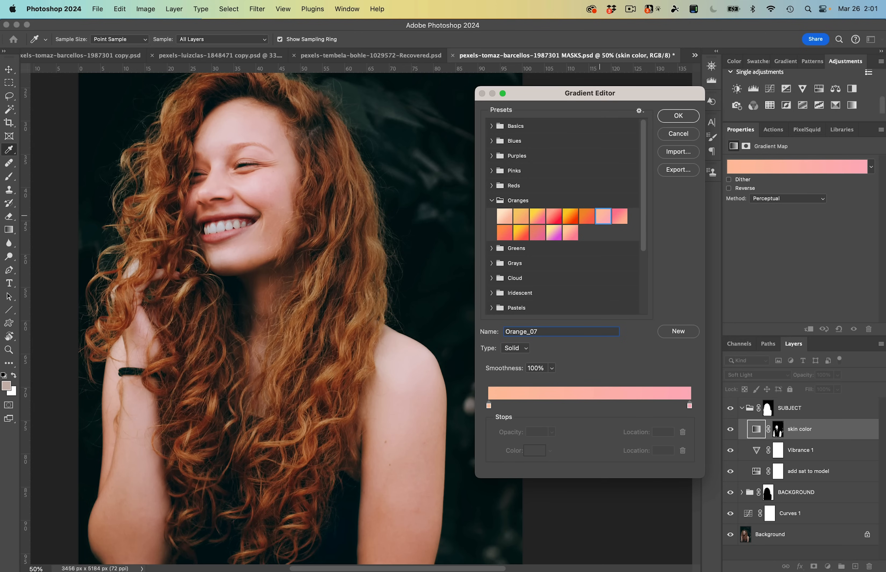
left_click(619, 216)
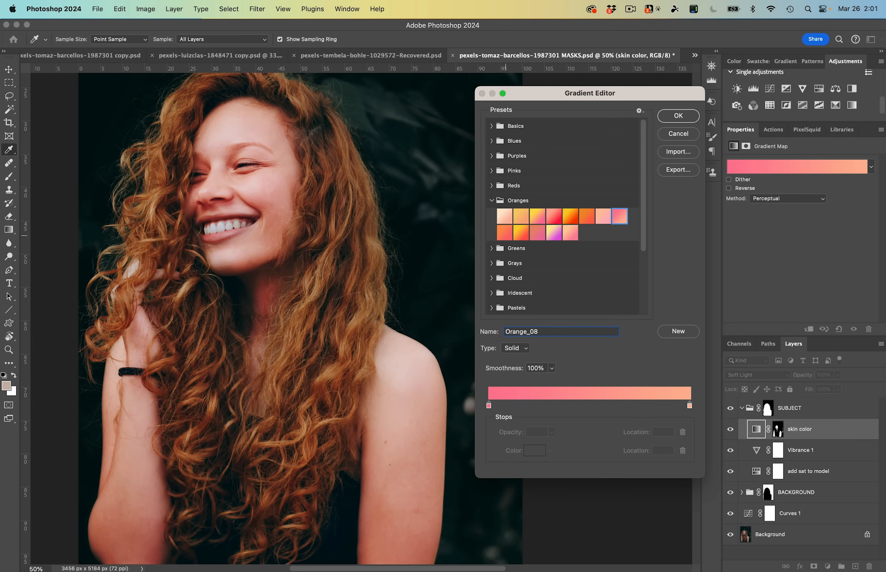
left_click(505, 233)
left_click(521, 233)
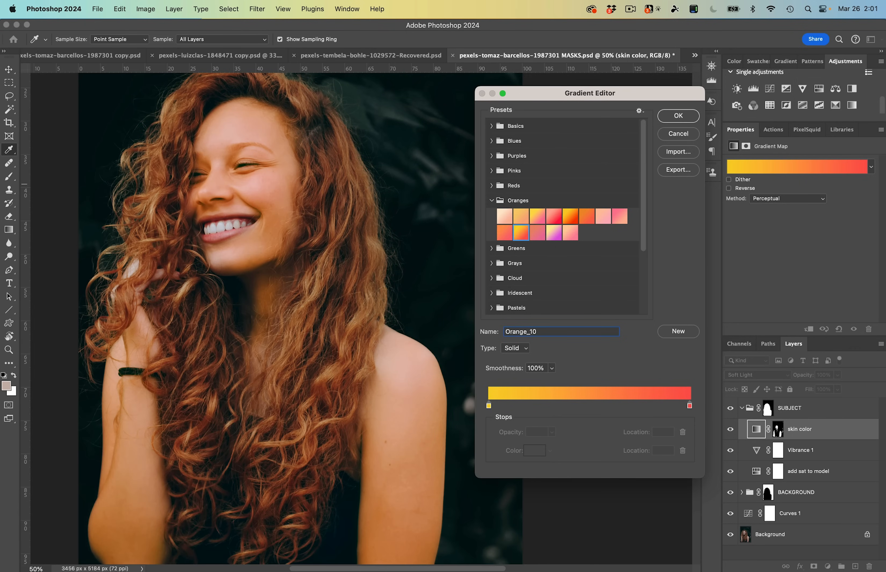
left_click(554, 232)
left_click(537, 232)
left_click(537, 216)
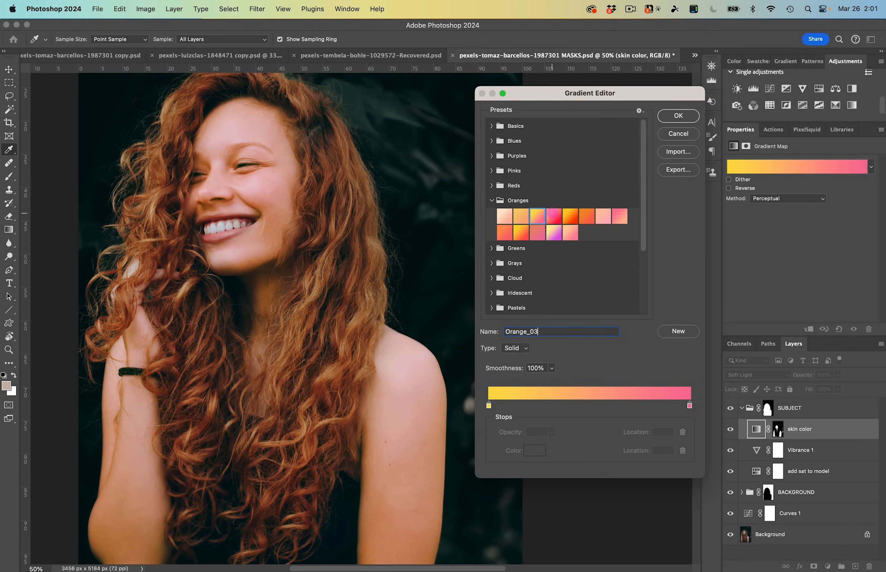
left_click(552, 214)
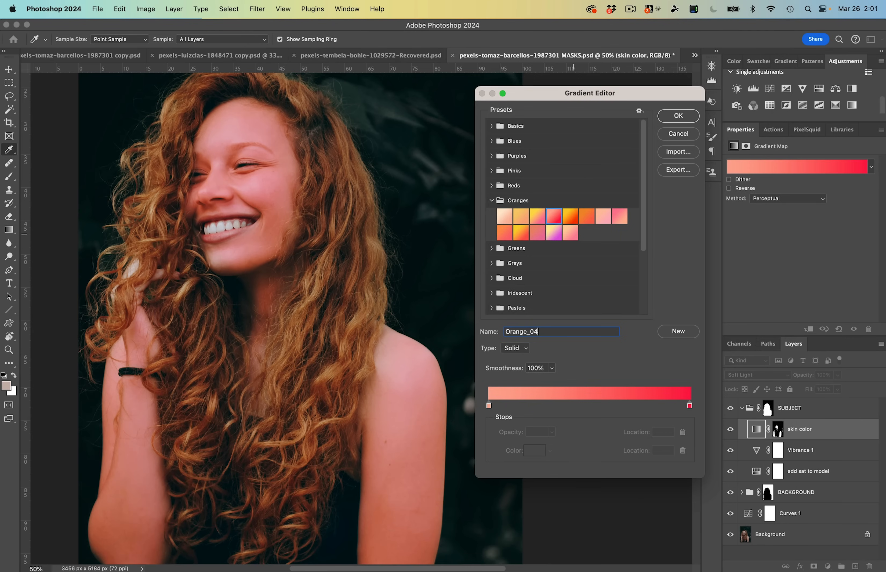
- Apply the Orange_07 preset to the skin color gradient map and accept the gradient
left_click(587, 214)
left_click(603, 218)
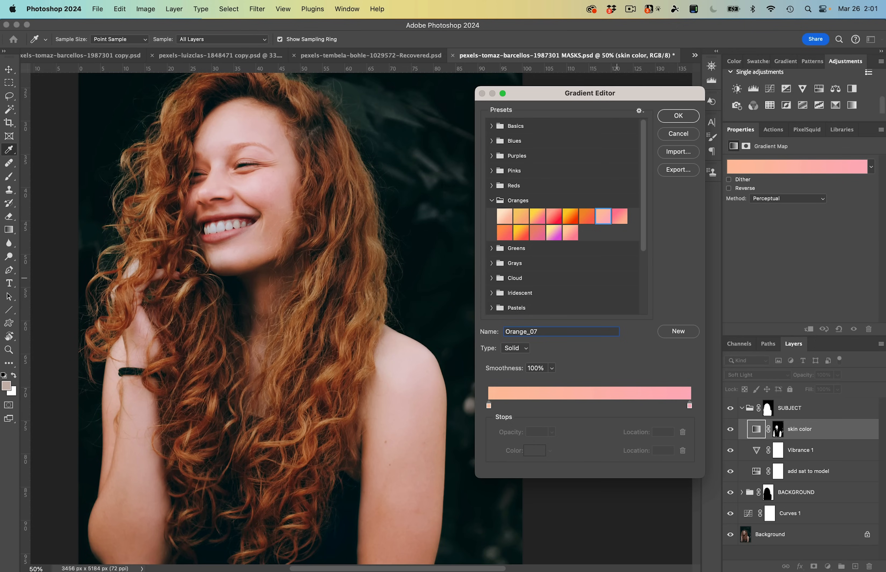
left_click(679, 116)
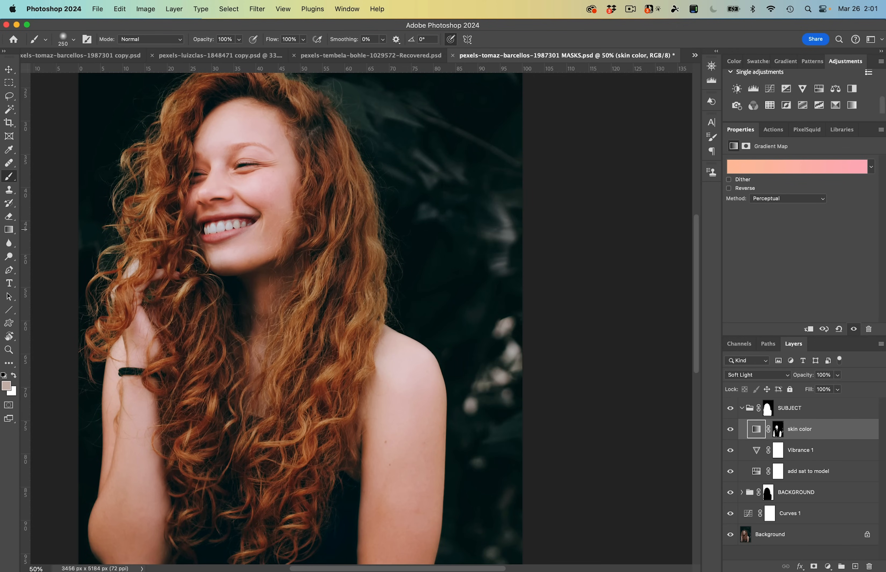
- Compare the whole portrait with the skin color layer hidden and shown, leaving the layer visible
key("super+minus")
left_click_drag(422, 368, 500, 375)
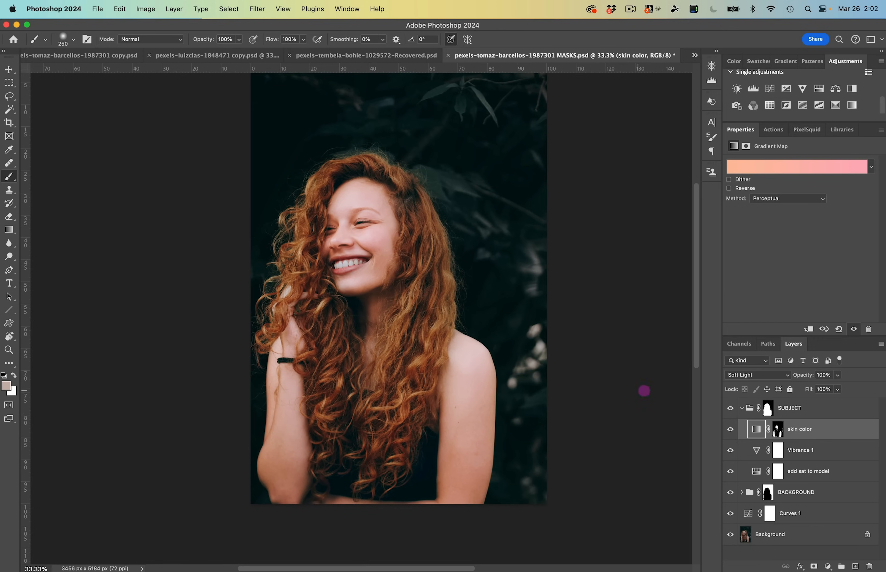
left_click(729, 429)
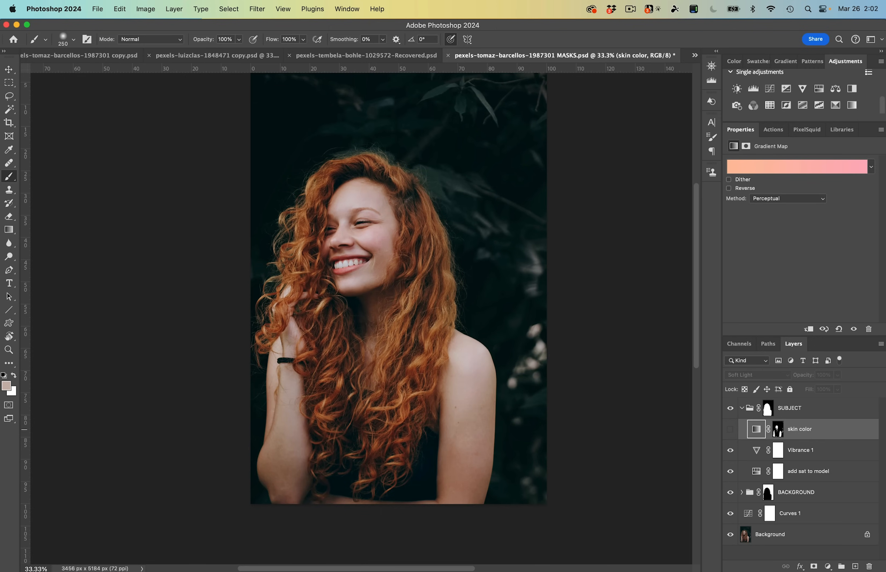
left_click(730, 430)
left_click(730, 429)
left_click(730, 430)
left_click(730, 429)
left_click(730, 430)
left_click(730, 429)
left_click(730, 430)
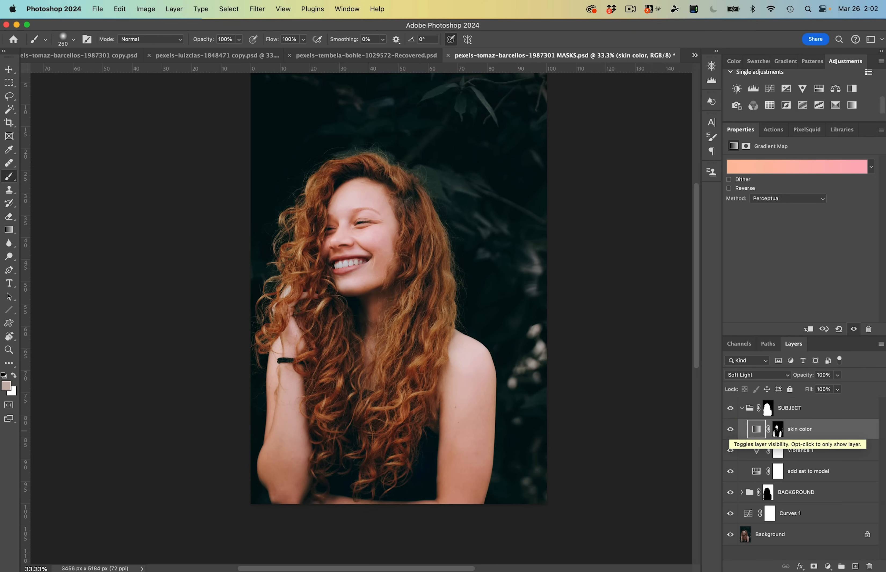
left_click(730, 430)
left_click(731, 430)
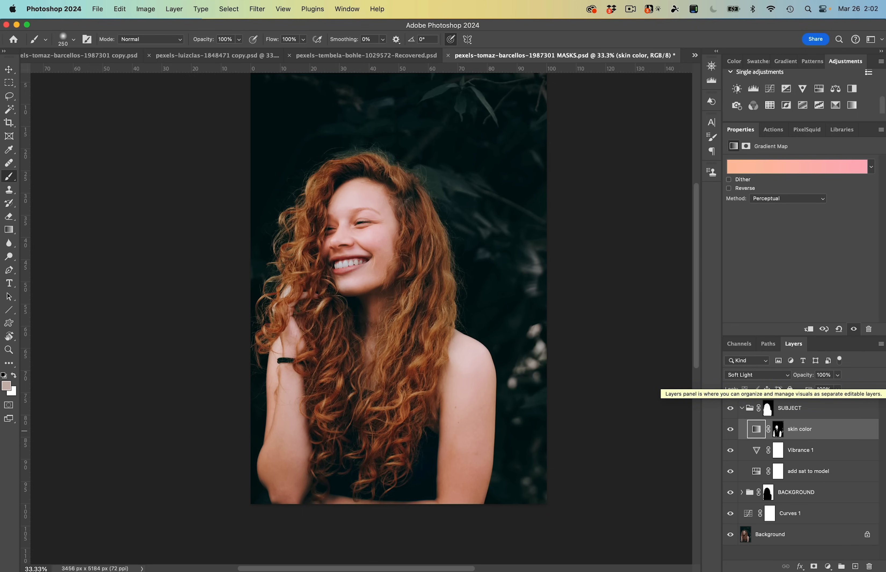
- Lower the skin color layer's opacity to 73% and compare the portrait with and without the layer
left_click(794, 428)
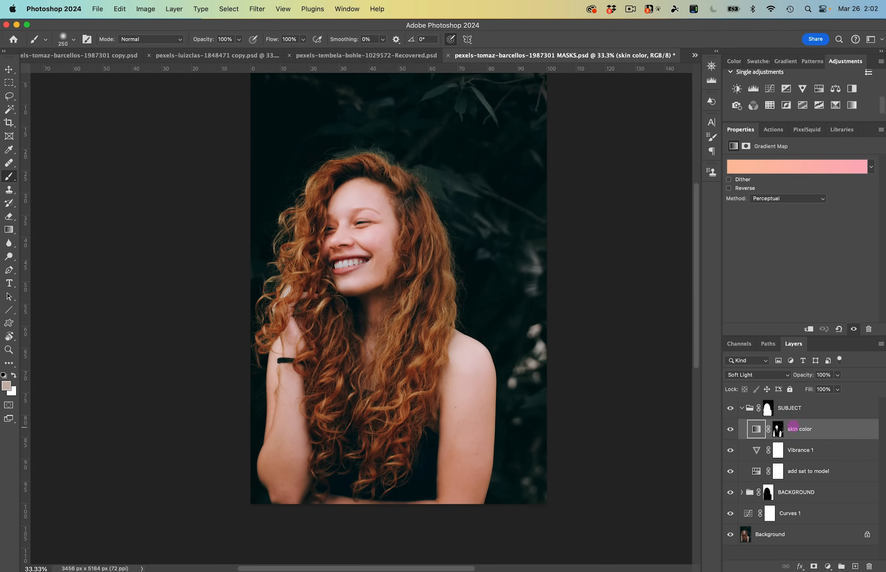
left_click_drag(807, 377, 801, 376)
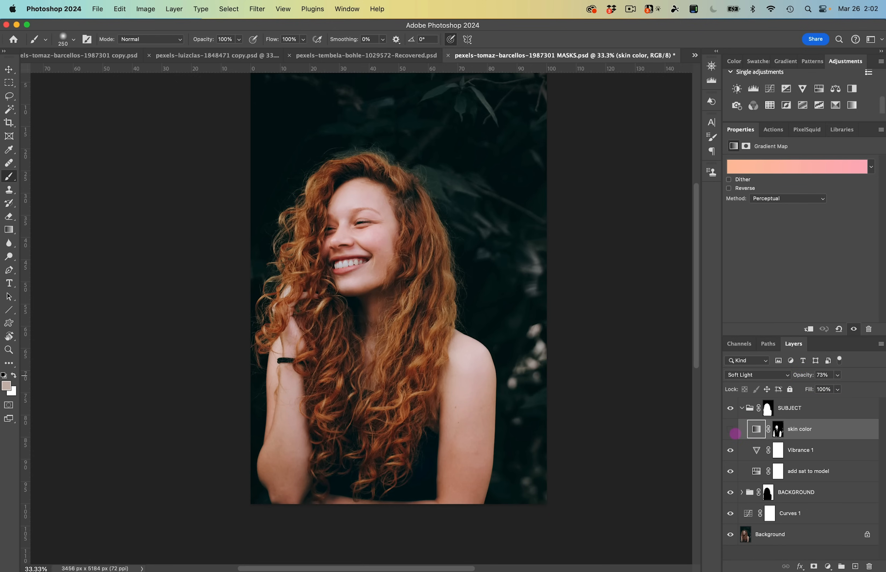
left_click(733, 430)
left_click(730, 429)
left_click(731, 429)
left_click(731, 429)
left_click(730, 430)
- Add a new Gradient Map adjustment layer above skin color inside the masked SUBJECT group and keep it selected
left_click(852, 105)
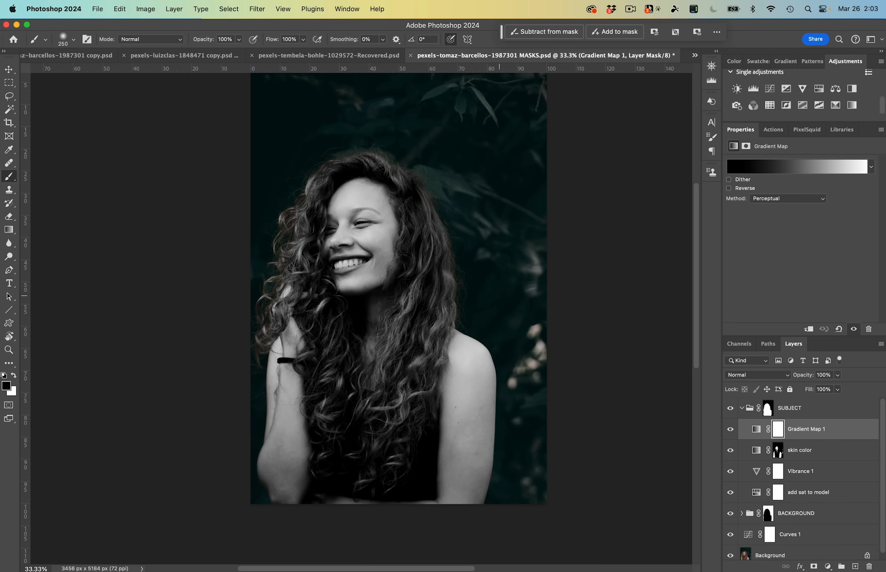
scroll(497, 295, "up", 3)
scroll(497, 295, "left", 2)
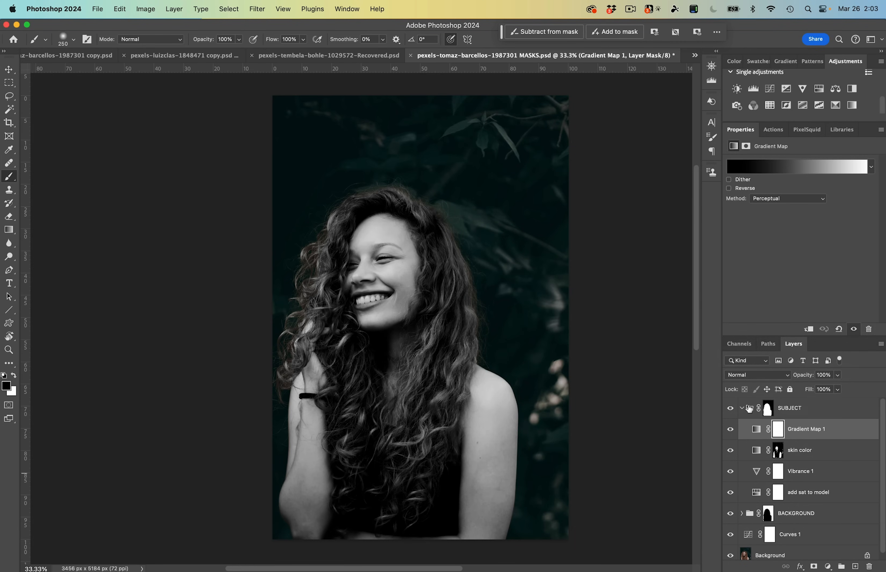
left_click(768, 410)
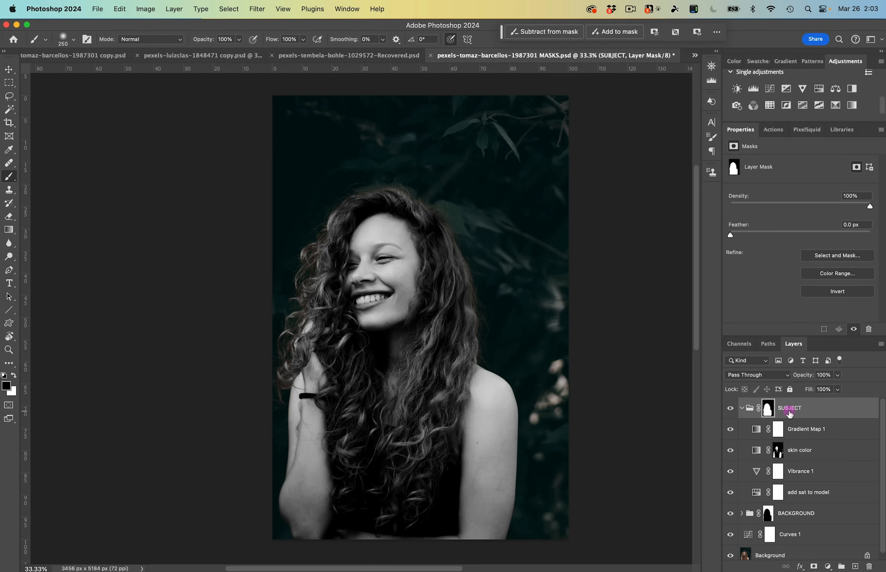
left_click(742, 409)
left_click(742, 408)
left_click(806, 431)
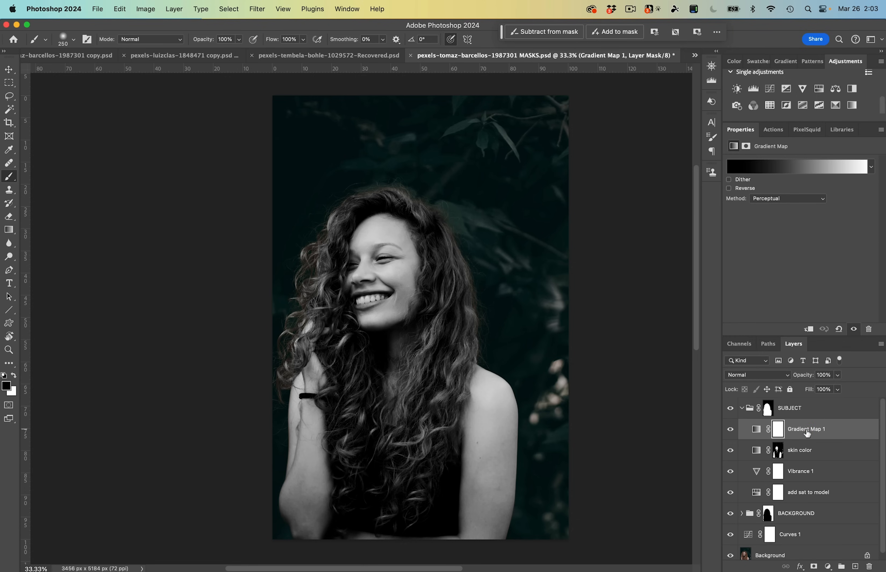
- Set the new gradient map layer's blend mode to Soft Light and rename it Overall subject adjust
left_click(754, 376)
left_click(743, 519)
double_click(804, 429)
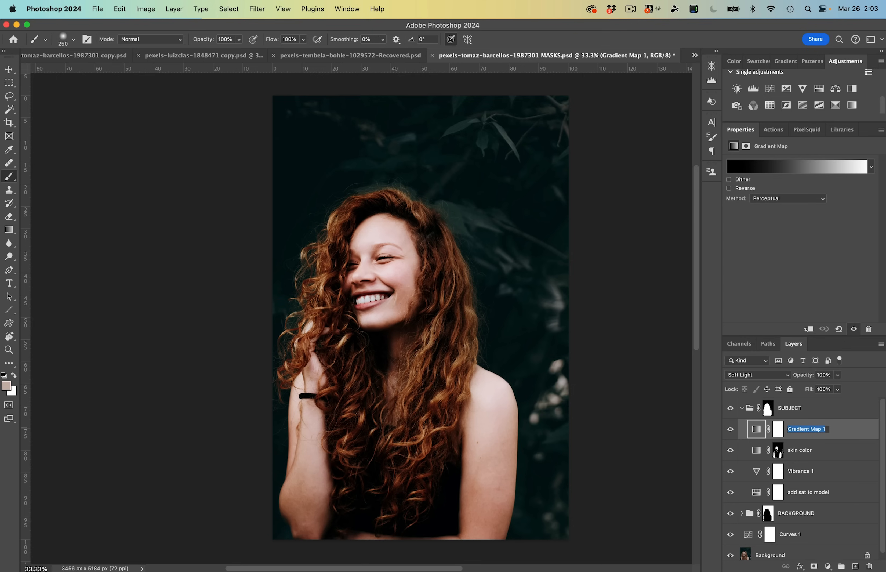
type("Overall subject adjust")
key("Return")
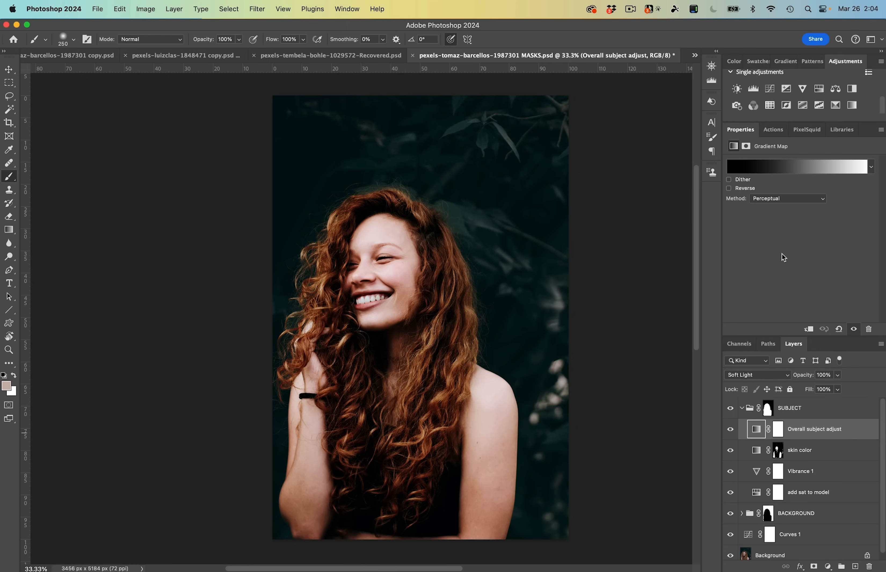
- Open the Overall subject adjust gradient and sample the dark green background beside the hair as its black stop's color
left_click(809, 169)
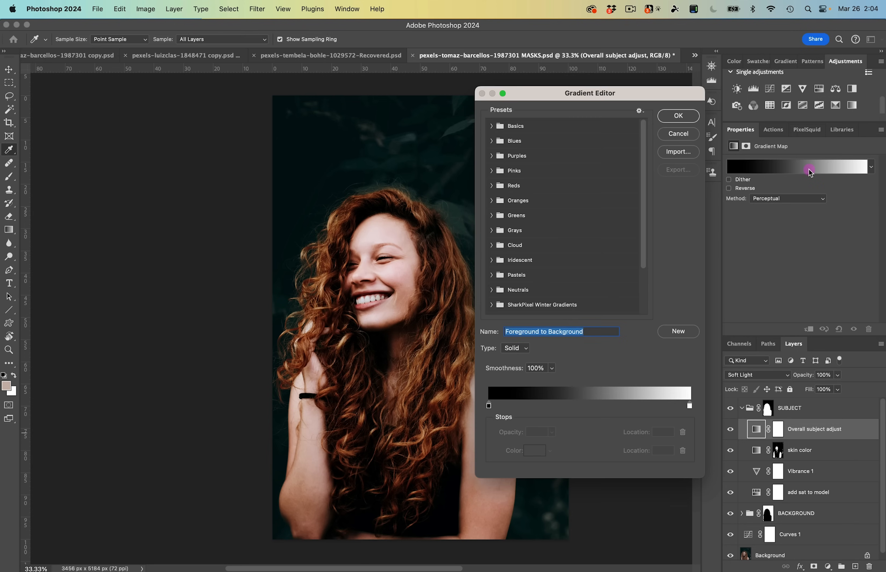
key("space")
left_click_drag(420, 307, 299, 310)
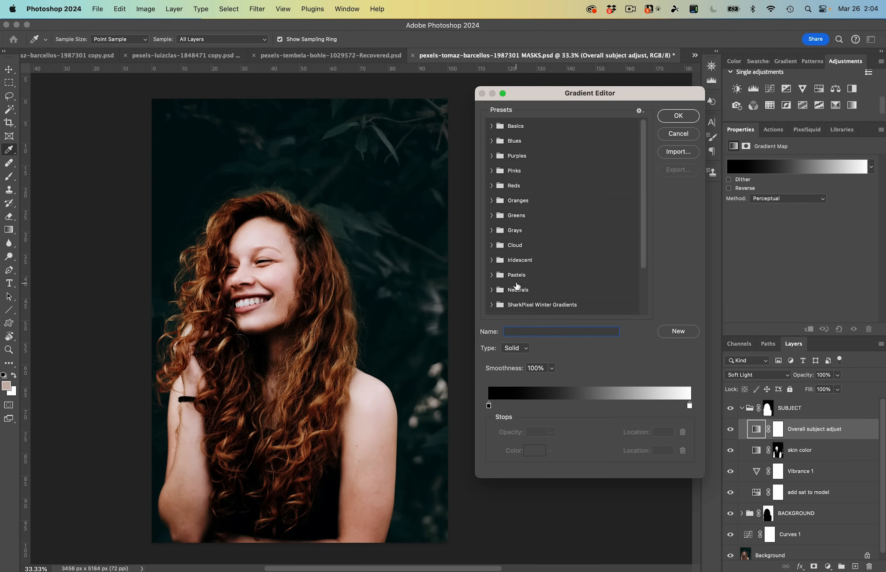
scroll(542, 276, "down", 3)
scroll(543, 275, "up", 3)
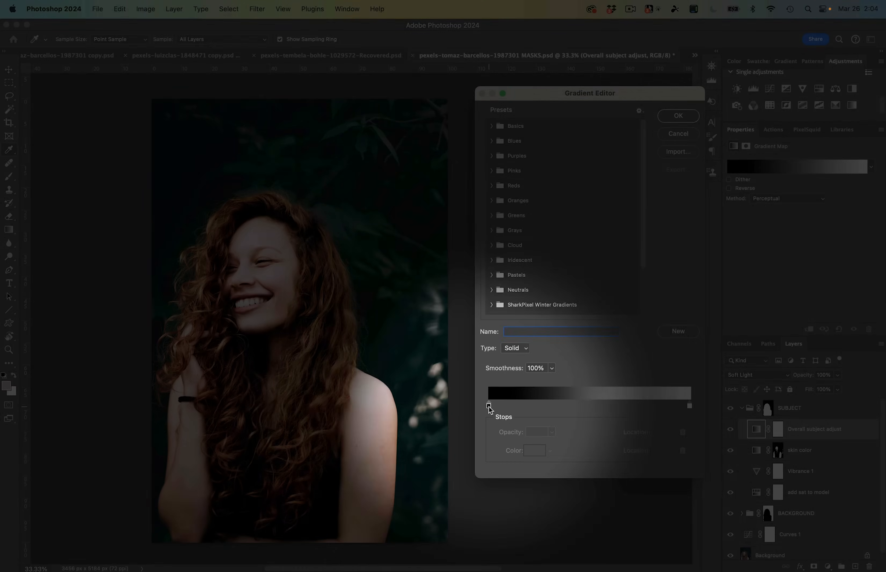
left_click(489, 406)
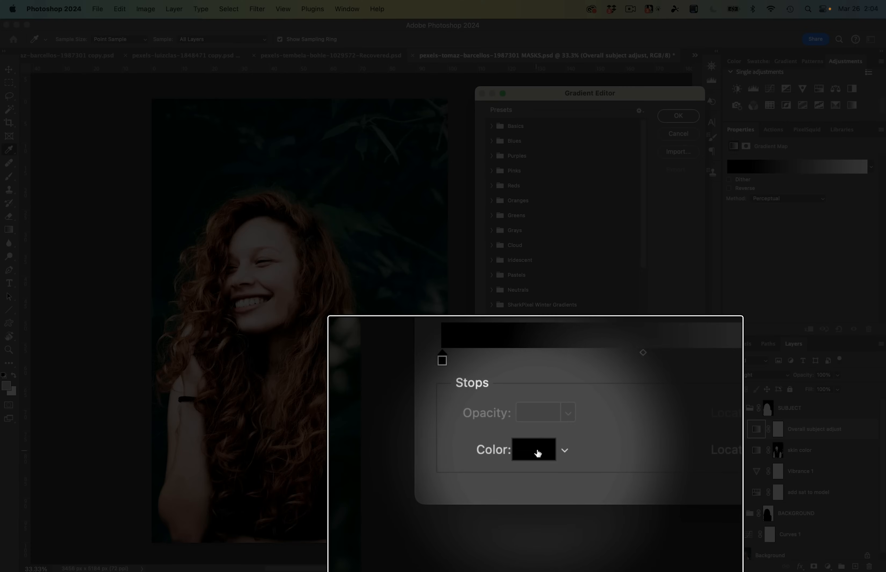
left_click(535, 453)
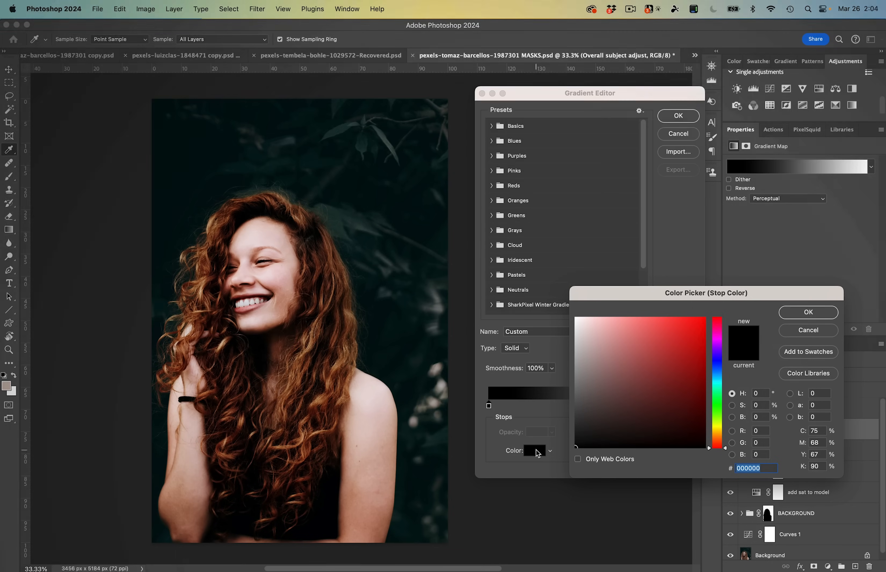
left_click(375, 227)
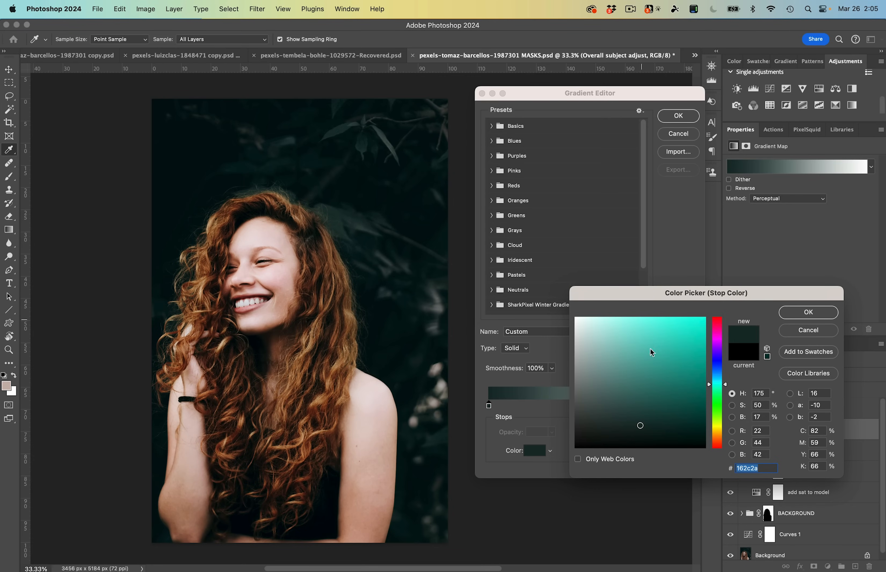
- Shift the sampled dark stop to a brighter, more saturated teal, 055f57, and accept the color
left_click(703, 407)
left_click(703, 395)
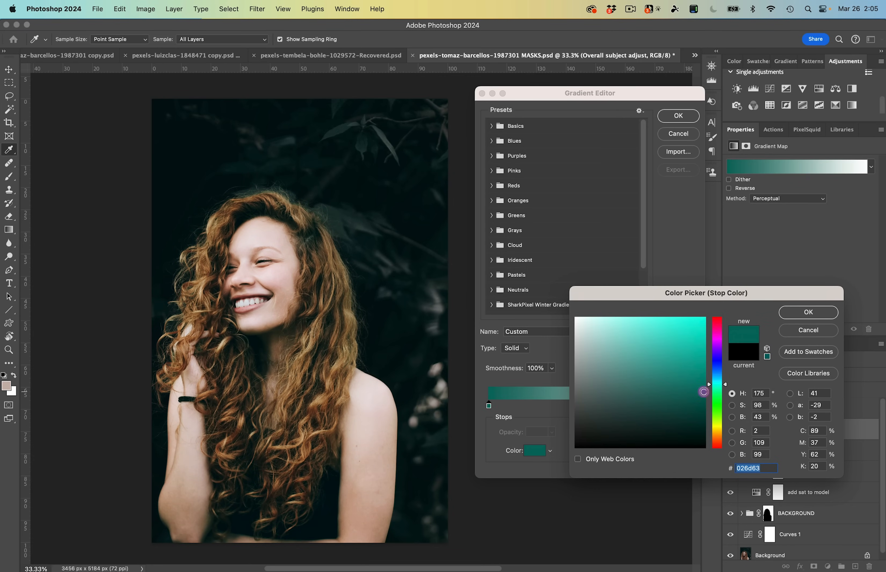
left_click(704, 384)
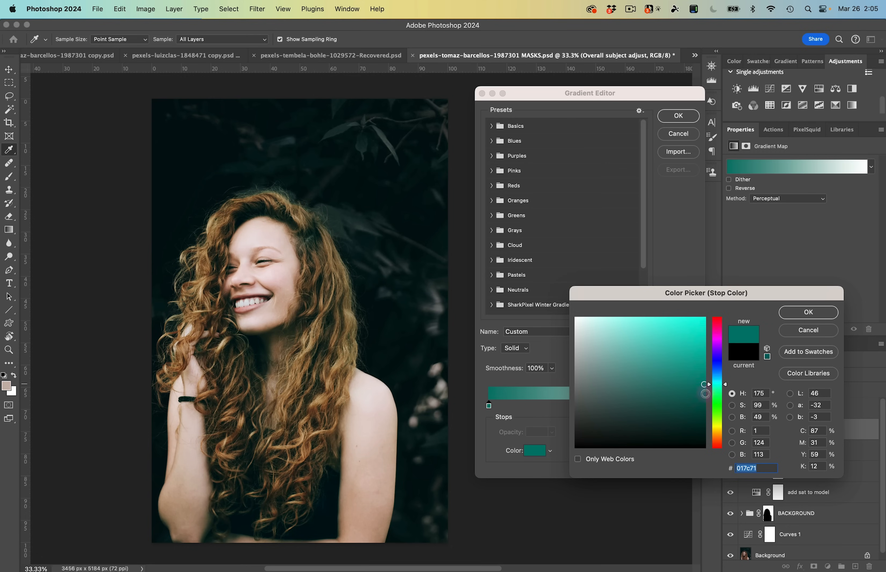
left_click(704, 393)
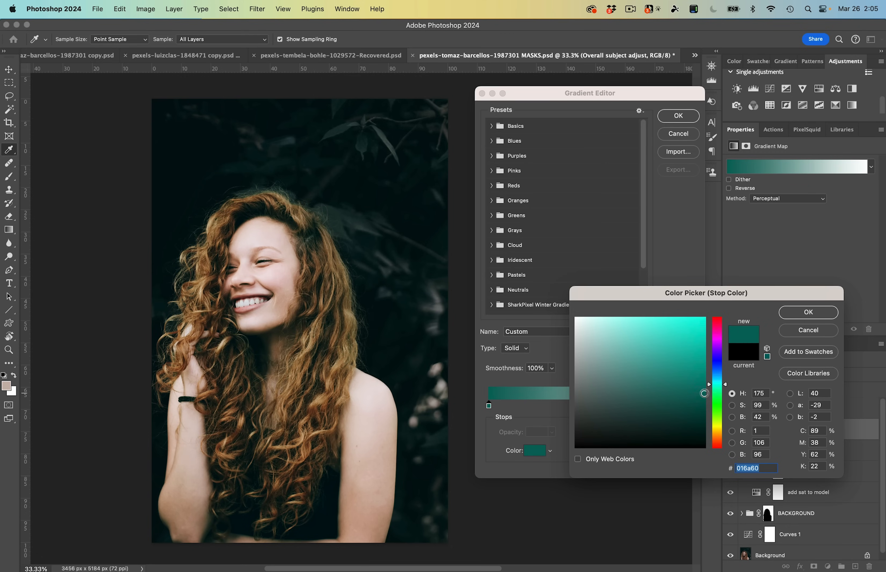
left_click(704, 400)
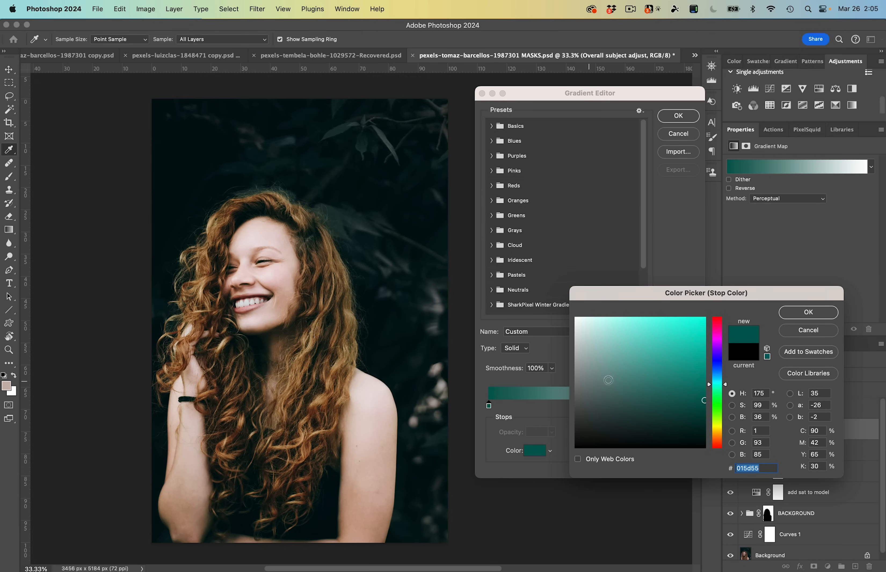
left_click(704, 389)
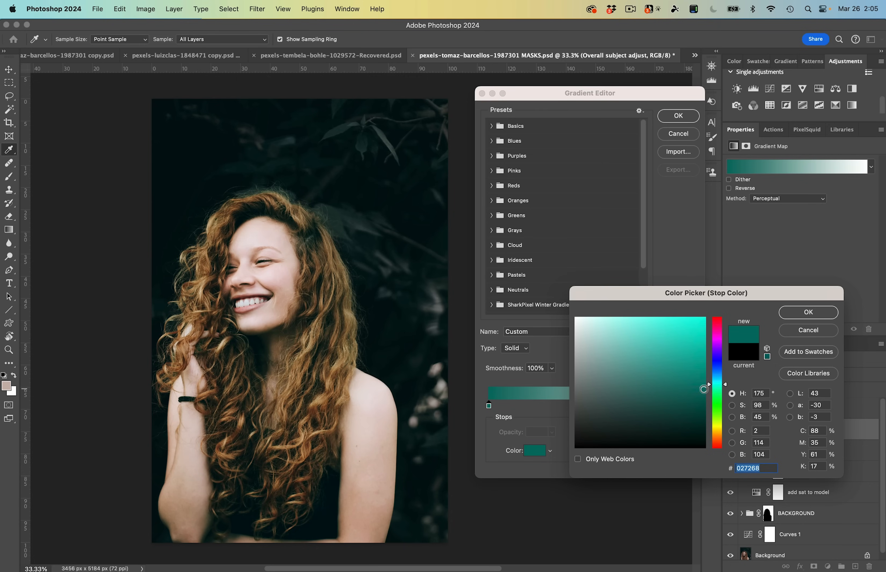
left_click_drag(704, 389, 700, 399)
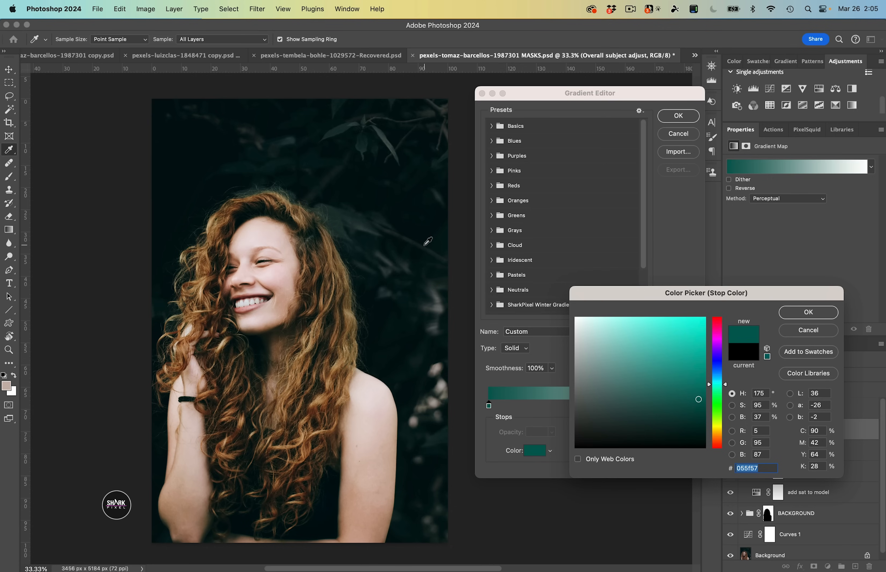
left_click(806, 315)
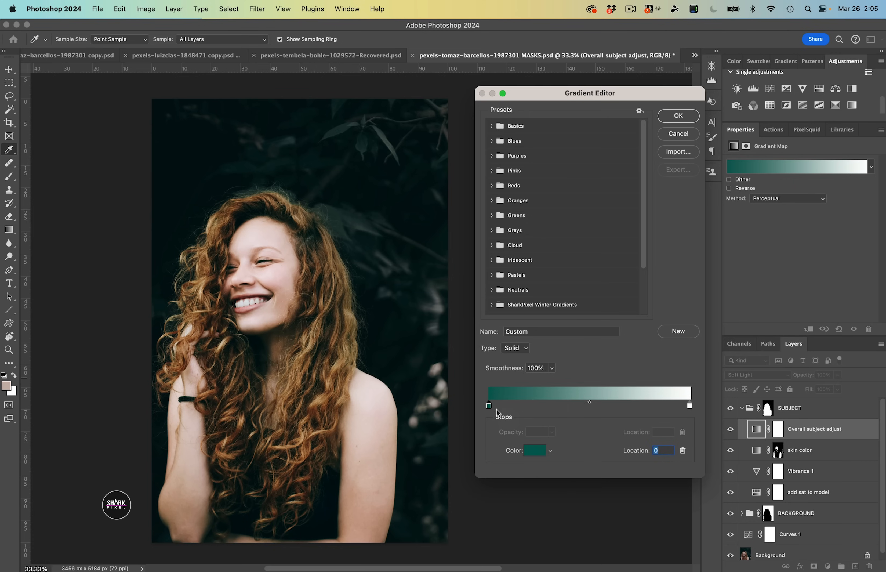
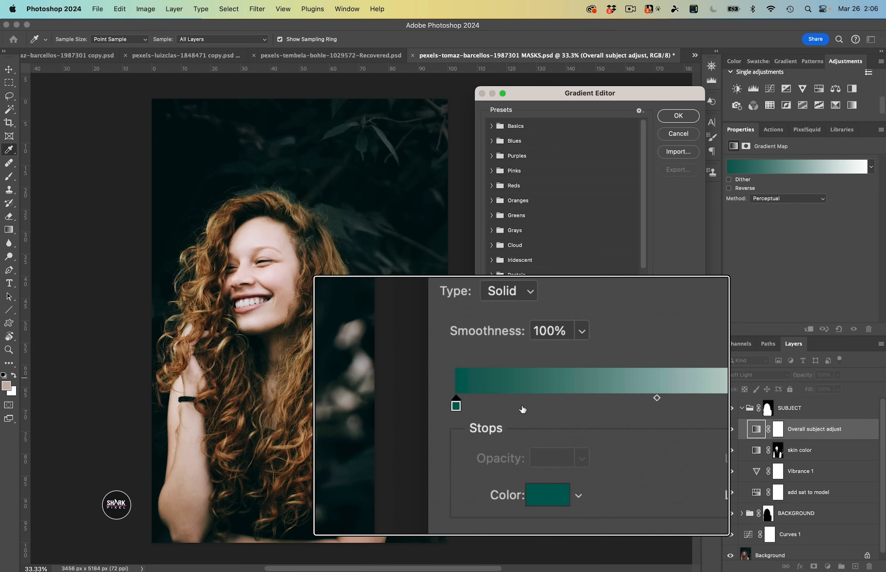
- Add a dark orange-brown stop beside the teal one in the gradient, accept its color, and move the teal stop to location 6
left_click(522, 406)
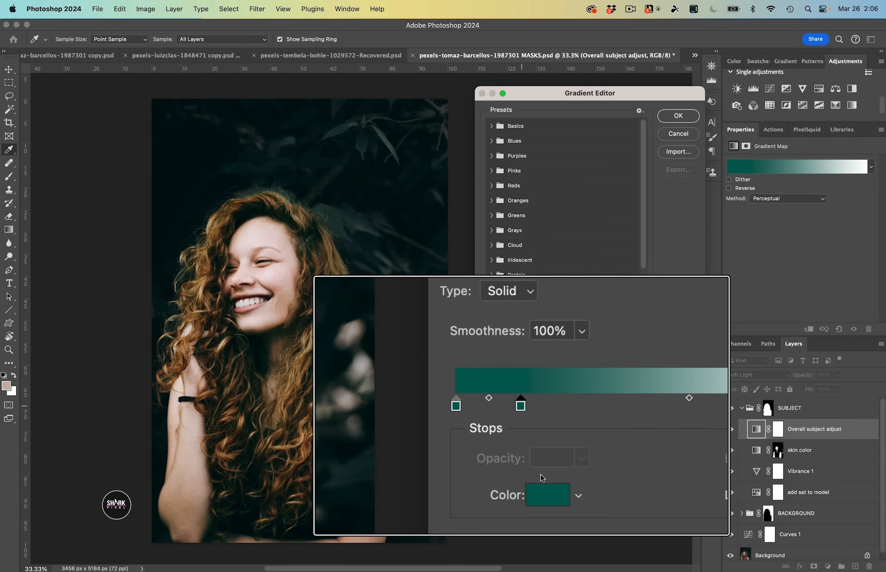
left_click(551, 498)
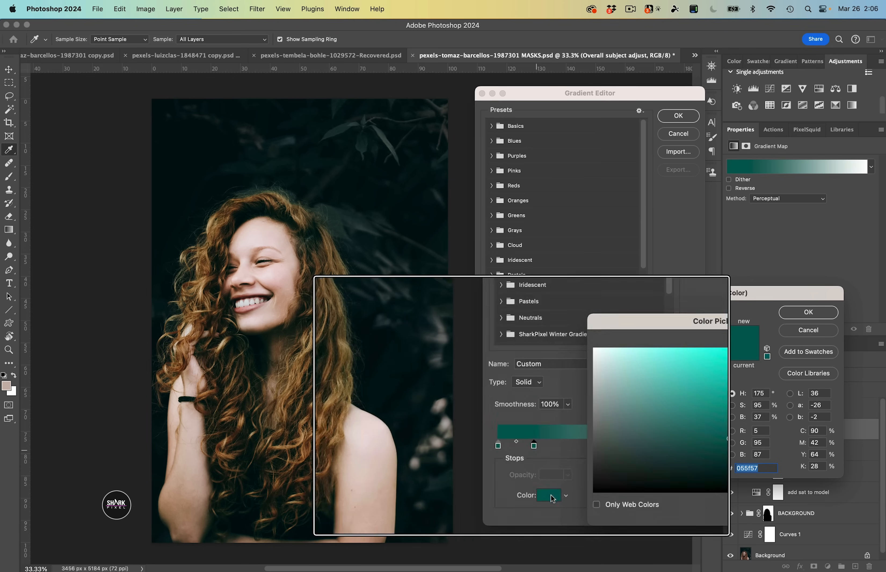
left_click_drag(726, 390, 732, 439)
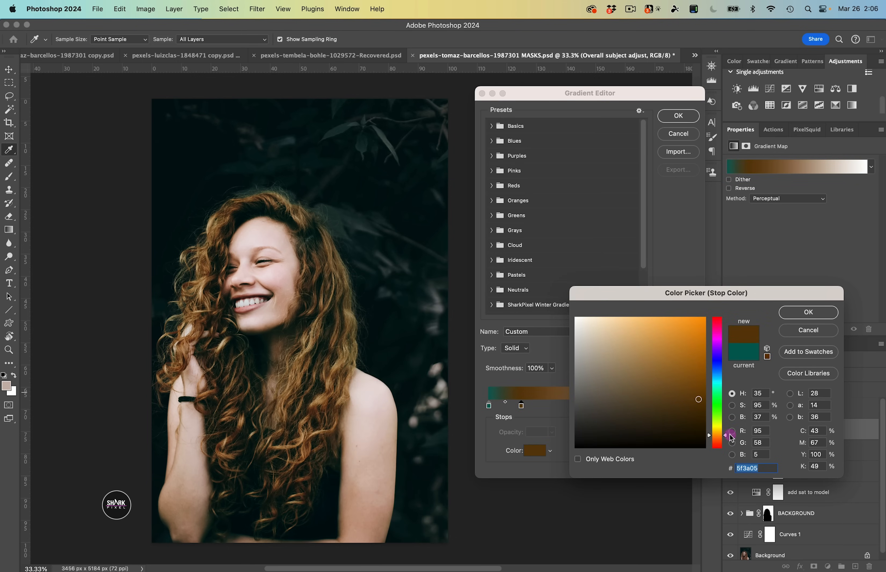
left_click(681, 398)
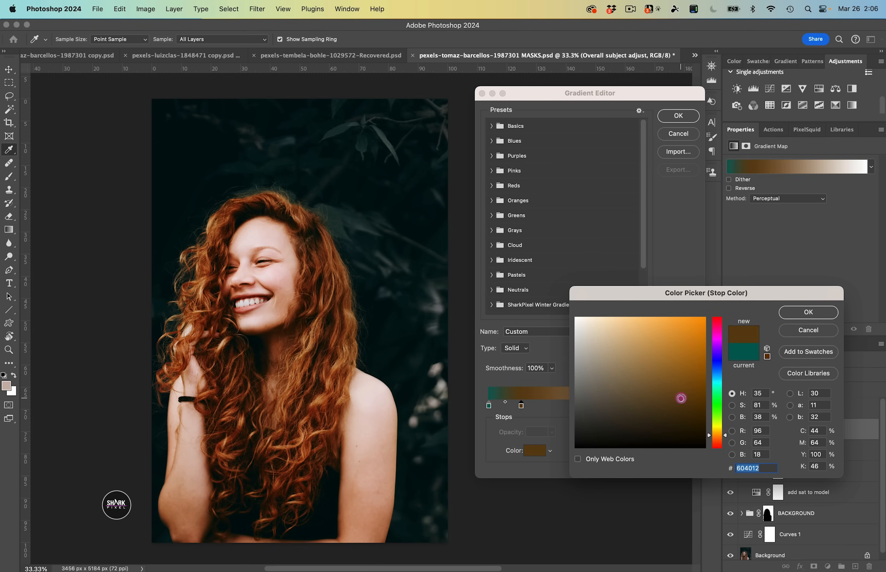
mouse_move(684, 399)
left_mouse_down()
mouse_move(664, 403)
mouse_move(676, 405)
left_mouse_up()
left_click_drag(710, 437, 710, 440)
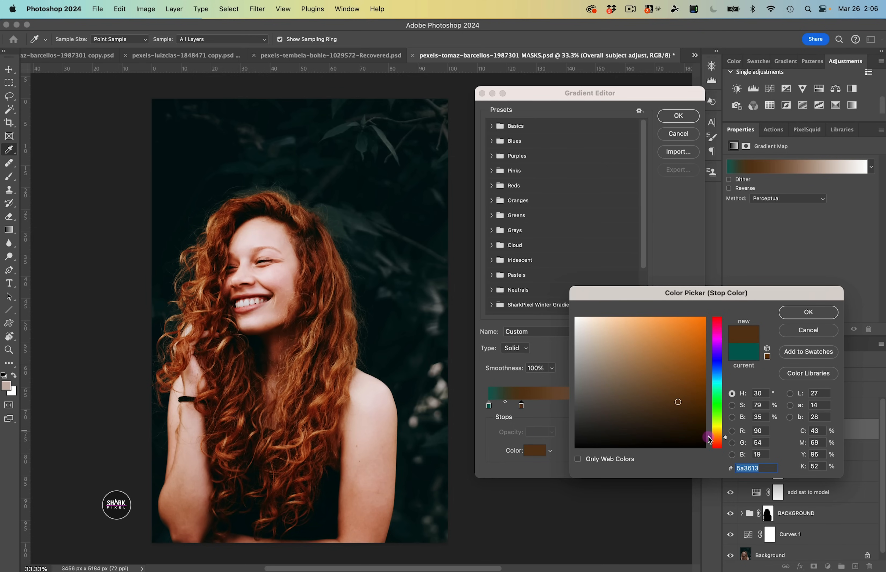
left_click_drag(673, 396, 700, 399)
left_click(800, 314)
left_click_drag(522, 408, 501, 405)
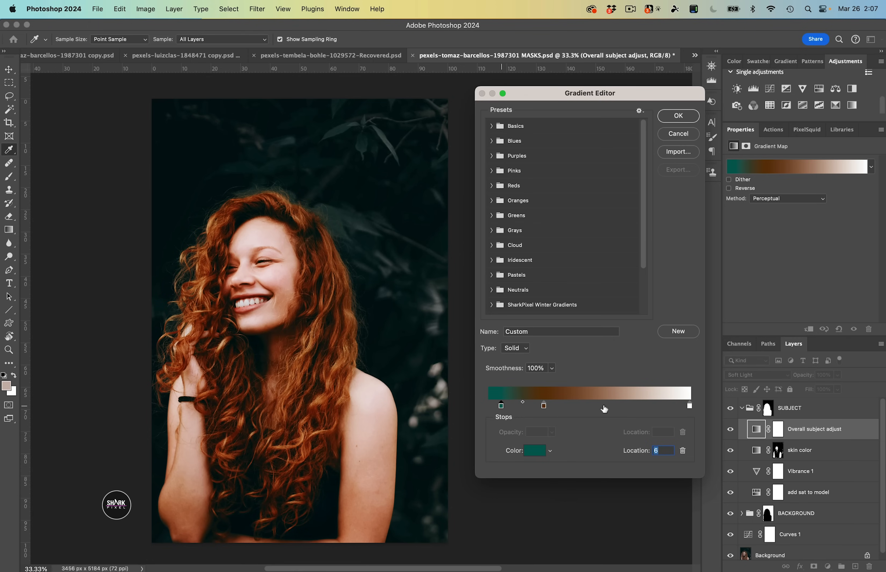
- Add a gradient stop at location 52 and set its color to a salmon skin tone, b66c55
left_click(595, 406)
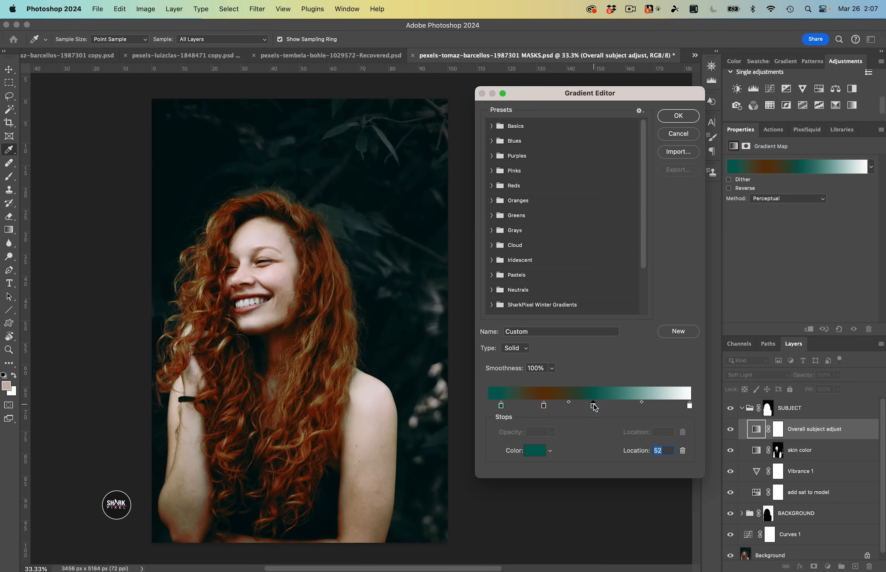
left_click(531, 452)
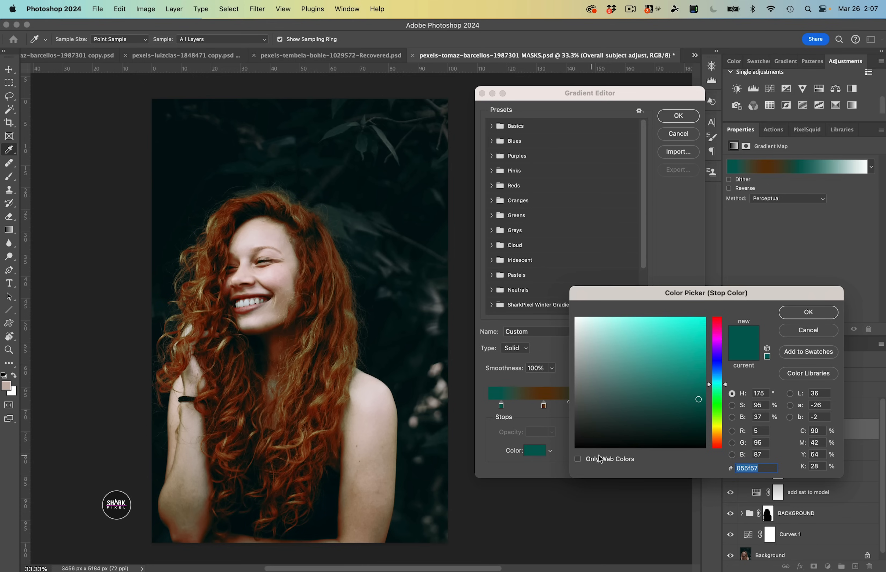
left_click_drag(709, 387, 718, 445)
mouse_move(648, 351)
left_mouse_down()
mouse_move(648, 329)
mouse_move(635, 322)
mouse_move(630, 331)
mouse_move(651, 331)
mouse_move(646, 339)
left_mouse_up()
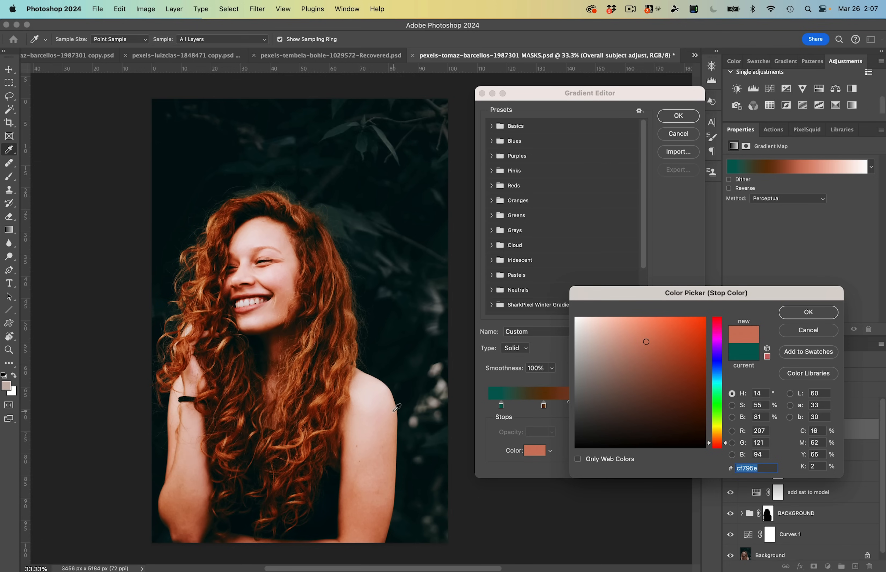
left_click(645, 355)
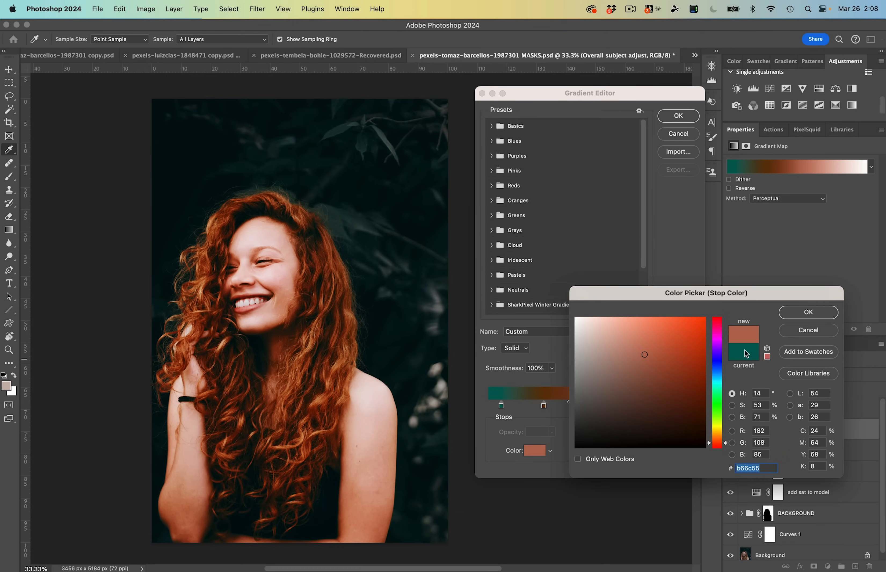
left_click_drag(645, 295, 639, 161)
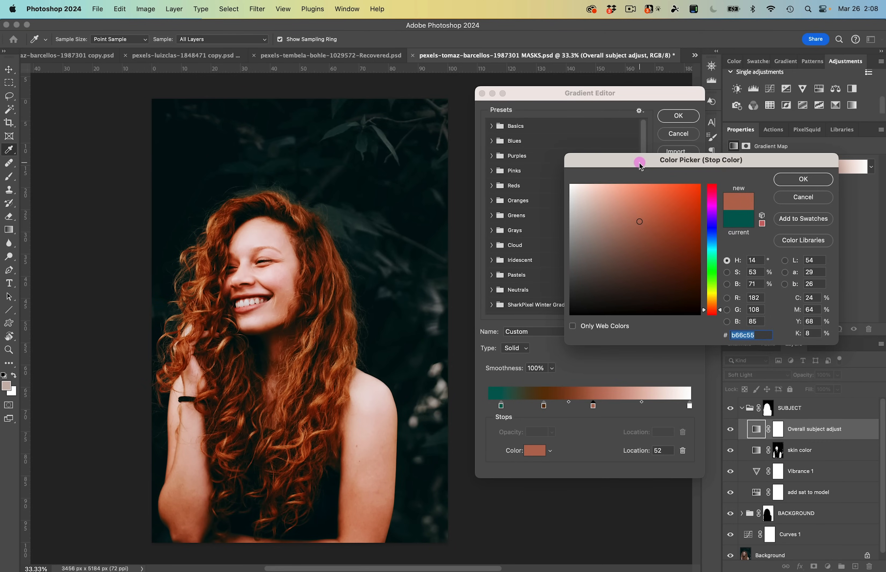
left_click(803, 181)
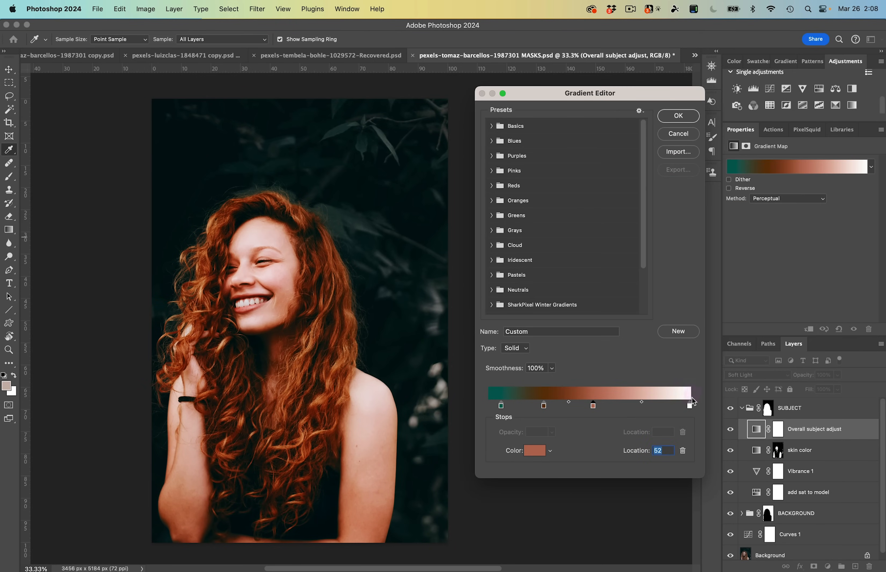
- Open the color of the gradient's white end stop and darken it to a deep red-brown, 410d08
left_click(690, 406)
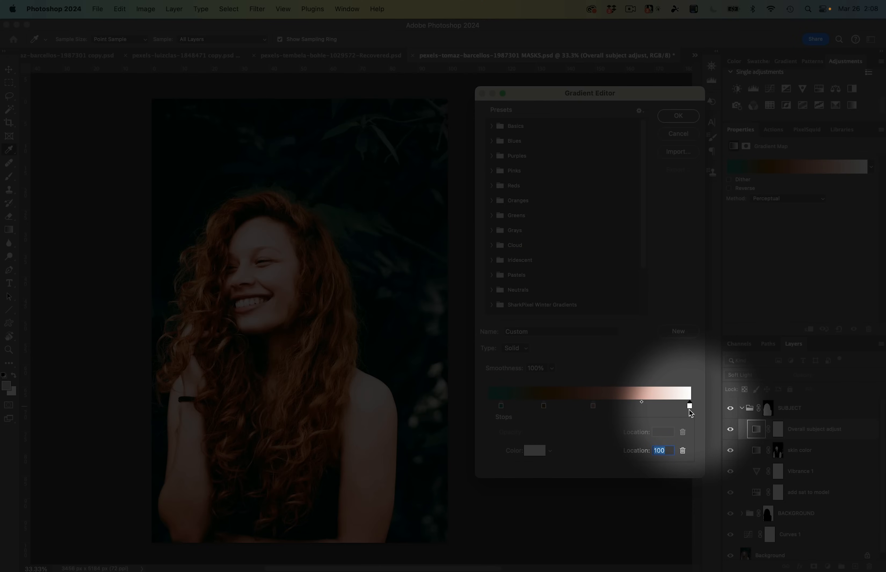
left_click(537, 450)
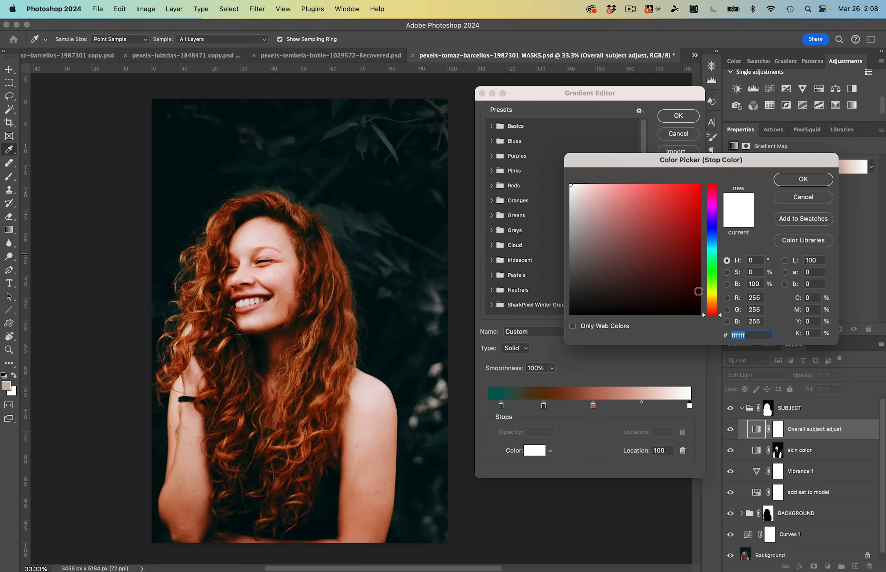
left_click(699, 249)
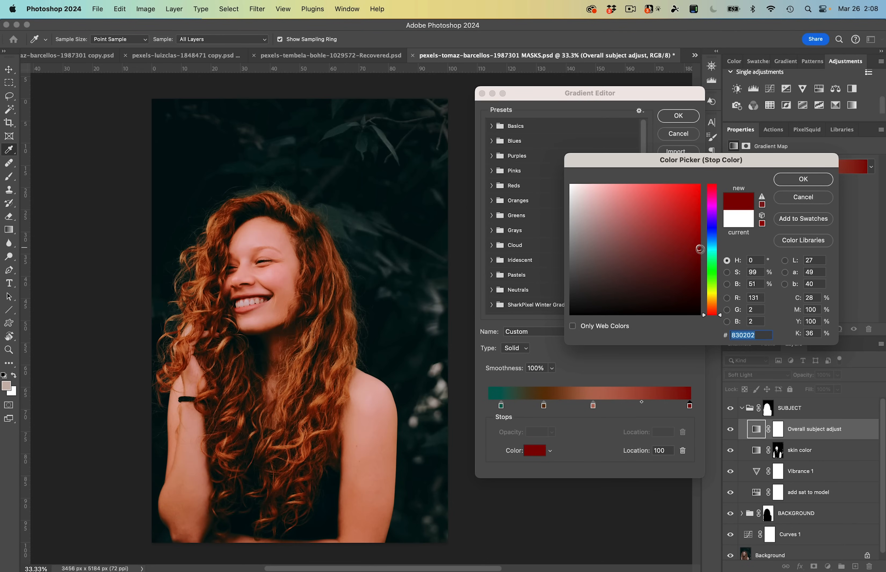
left_click(676, 267)
mouse_move(676, 267)
left_mouse_down()
mouse_move(656, 248)
mouse_move(698, 252)
mouse_move(671, 257)
left_mouse_up()
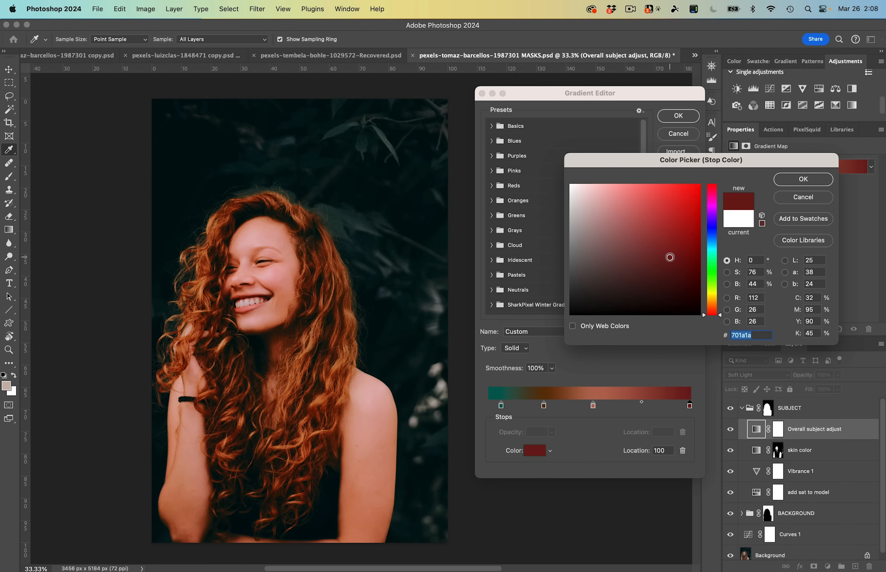
mouse_move(704, 315)
left_mouse_down()
mouse_move(709, 306)
mouse_move(705, 316)
mouse_move(685, 281)
left_mouse_up()
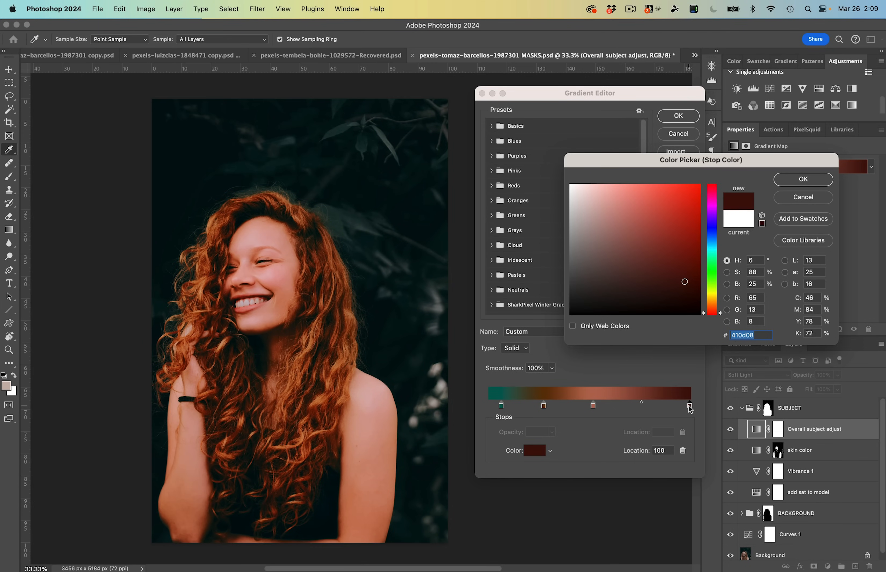
- Try magenta and blue hues for the gradient's end stop, from bright e02083 and 100be2 down to dark navy 030329
left_click(712, 230)
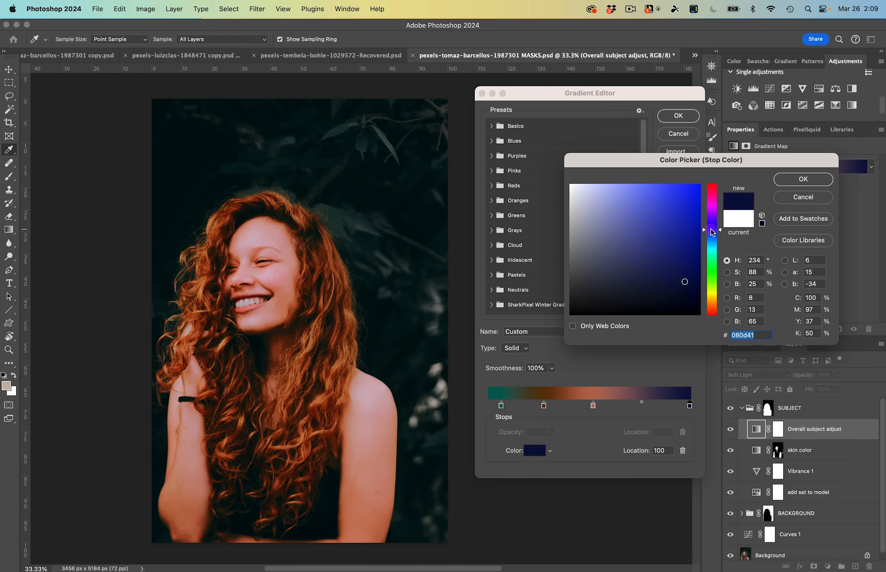
left_click(703, 197)
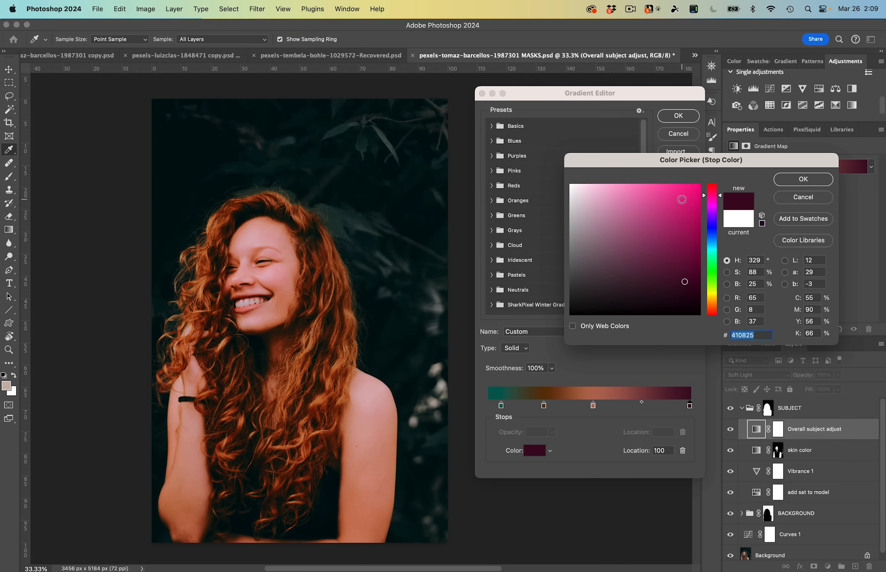
left_click(683, 200)
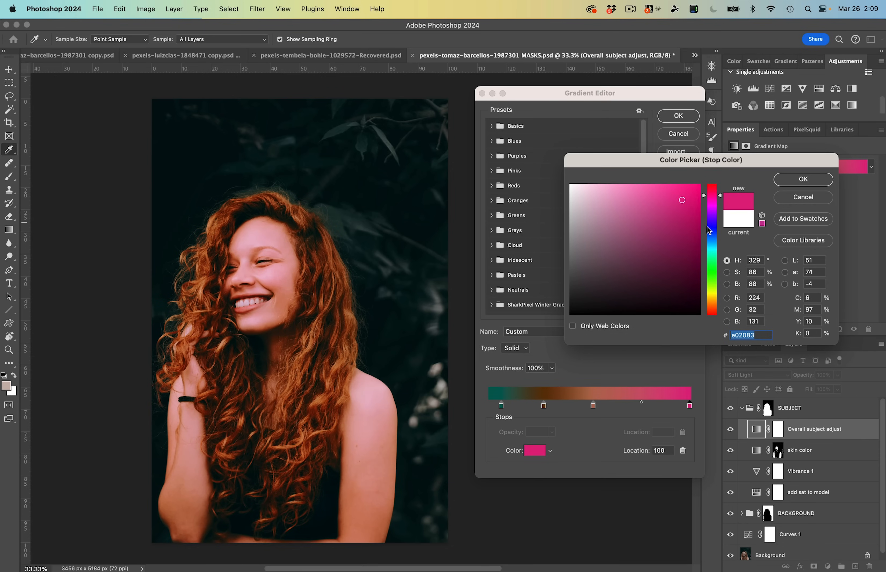
left_click(695, 218)
left_click(712, 227)
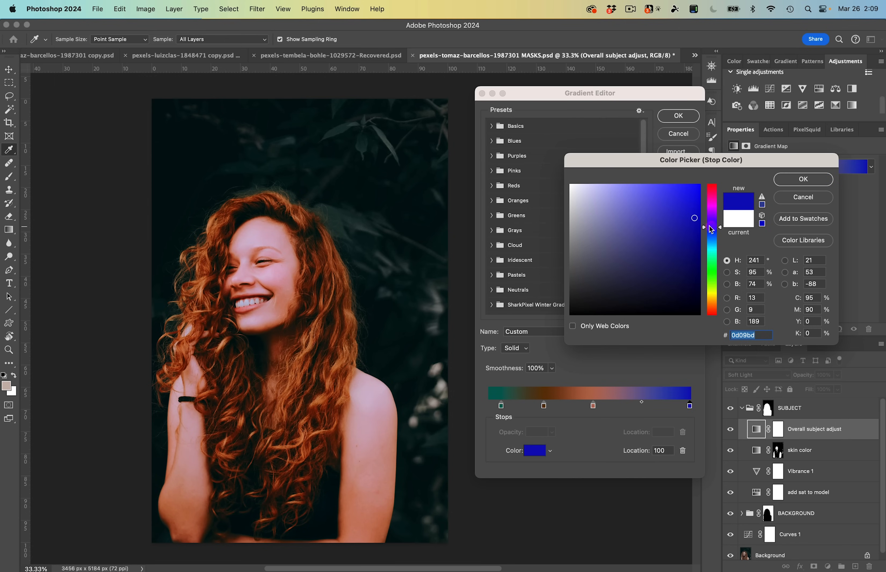
left_click(695, 198)
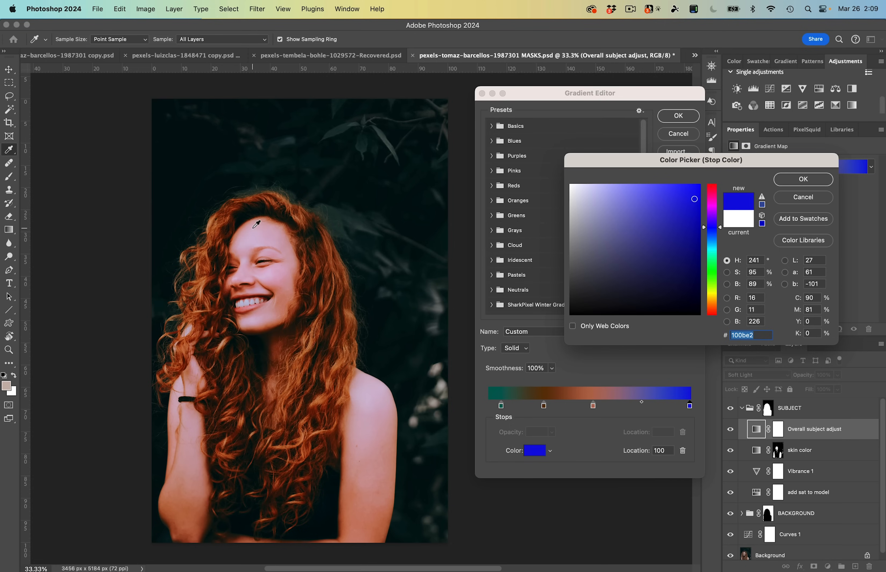
left_click_drag(694, 201, 693, 294)
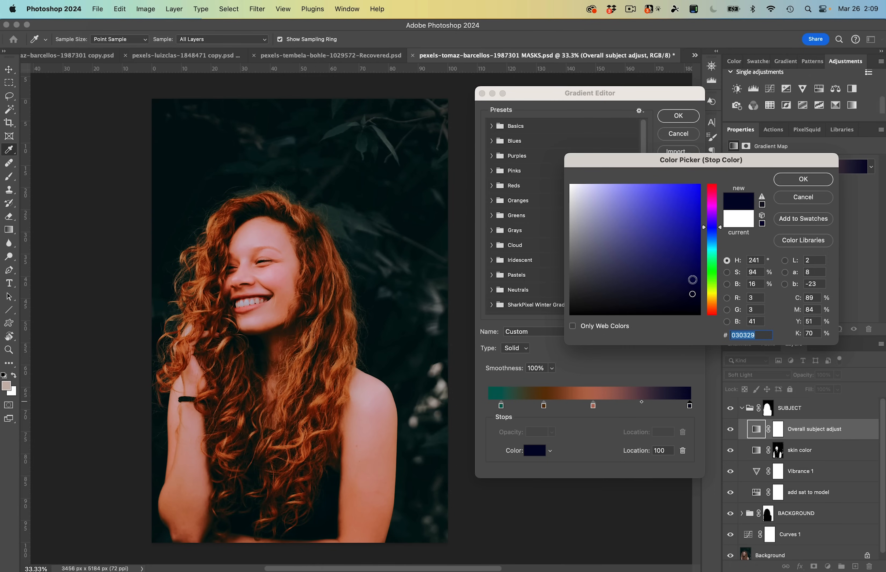
- Set the gradient's end stop to a deep saturated red, 6d0909, check it on the hair and face, and accept the color
left_click_drag(700, 225, 703, 309)
left_click(681, 248)
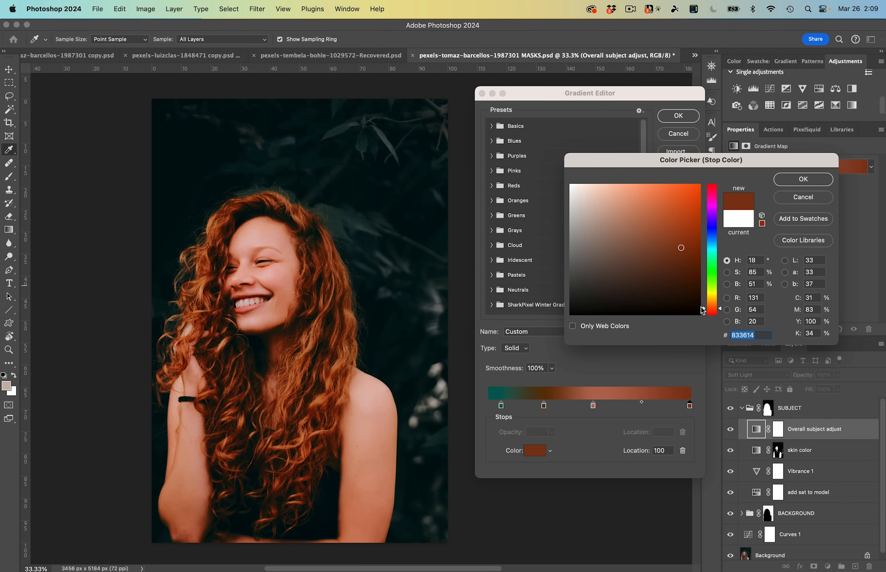
left_click_drag(705, 311, 705, 316)
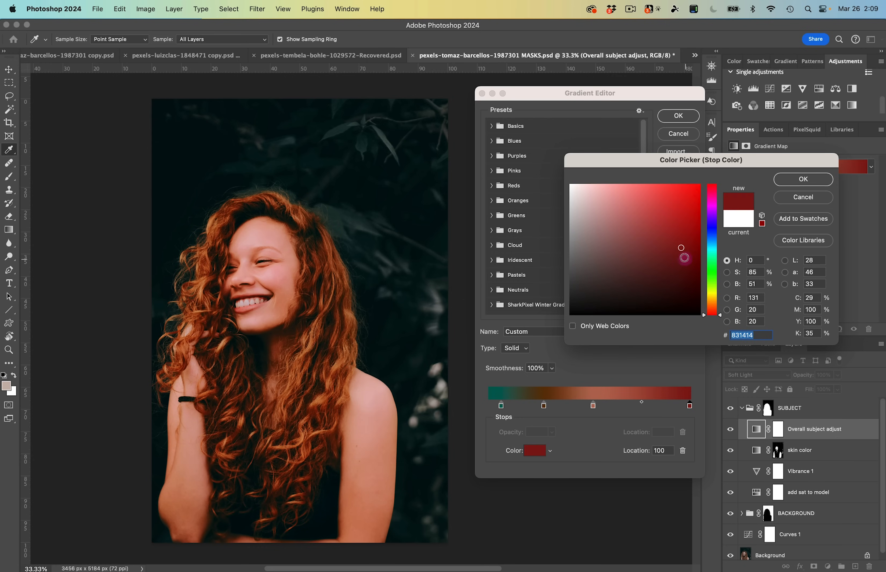
mouse_move(675, 249)
left_mouse_down()
mouse_move(667, 236)
mouse_move(691, 259)
left_mouse_up()
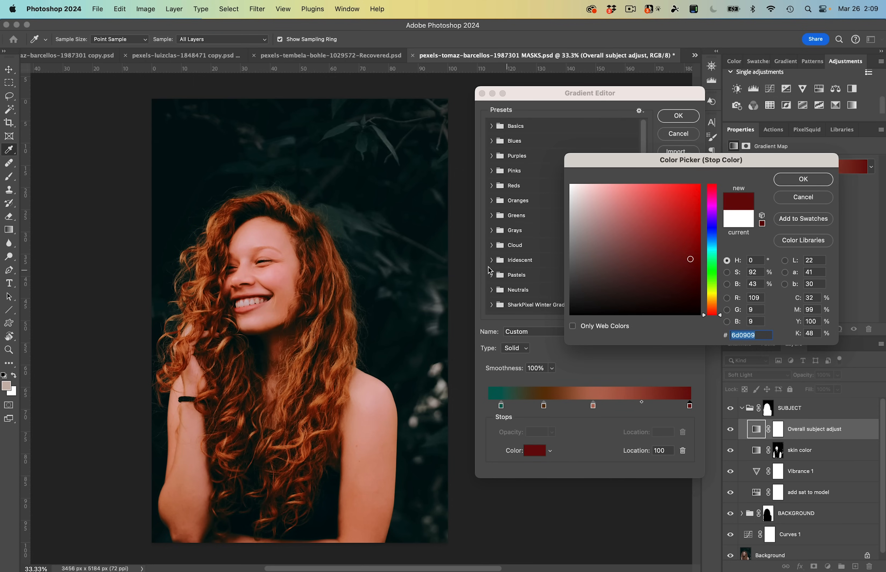
key("super+plus")
key("super+plus")
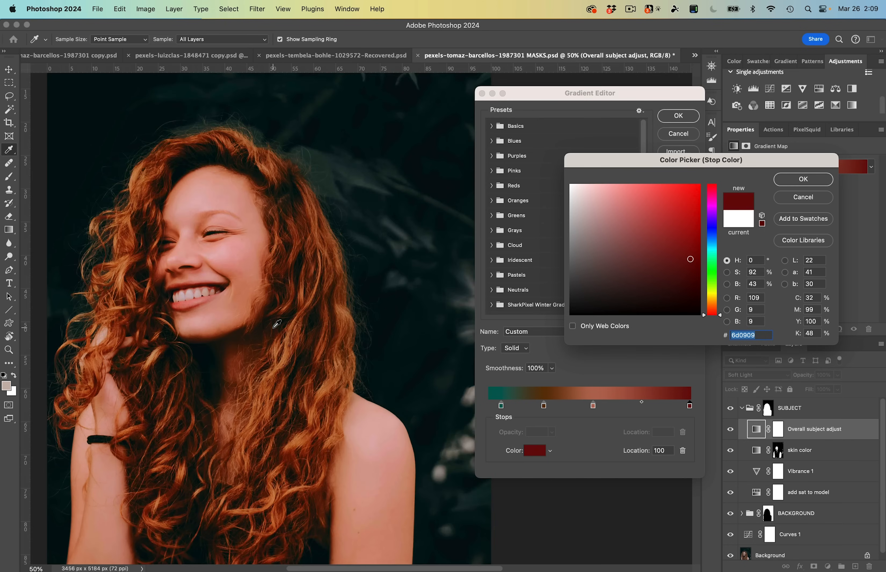
left_click_drag(163, 315, 230, 243)
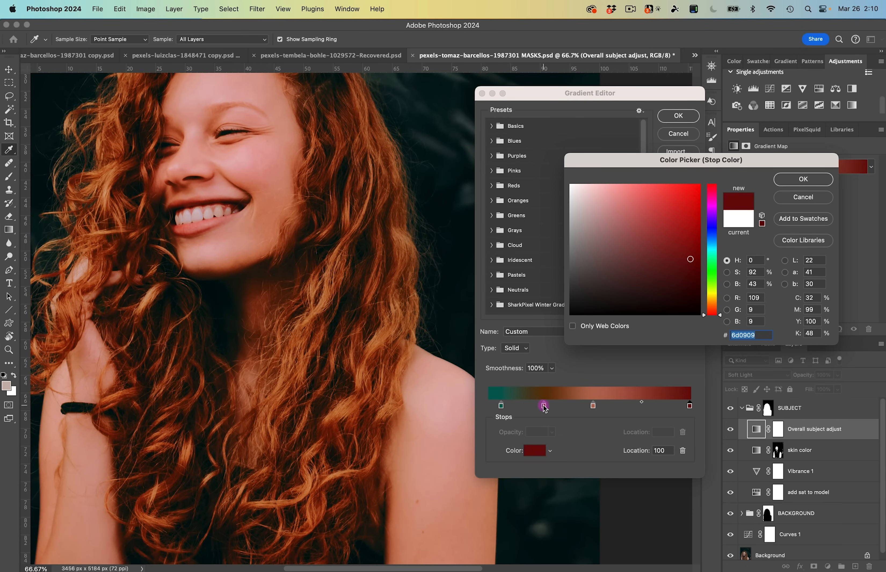
left_click(804, 181)
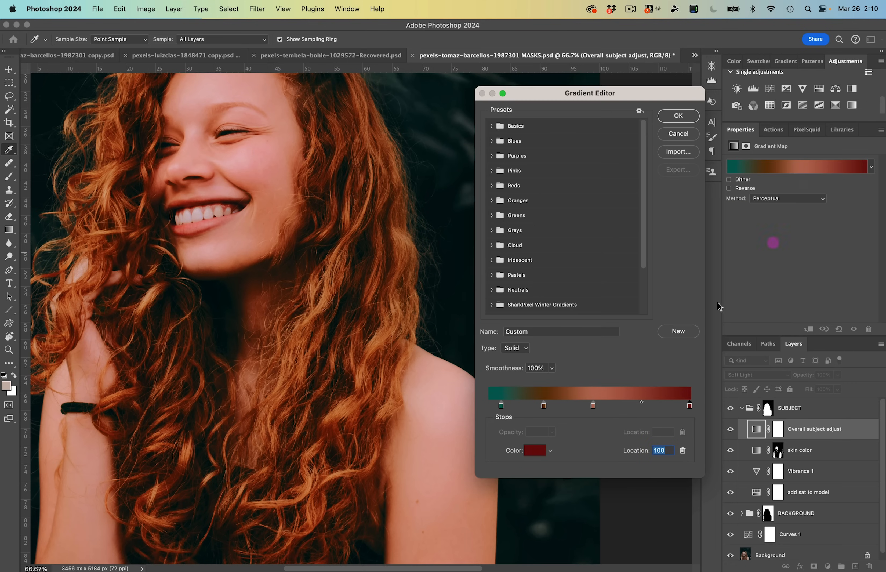
- Move the teal stop to location 0 and the brown stop to location 23, and apply the gradient
left_click_drag(502, 406, 488, 405)
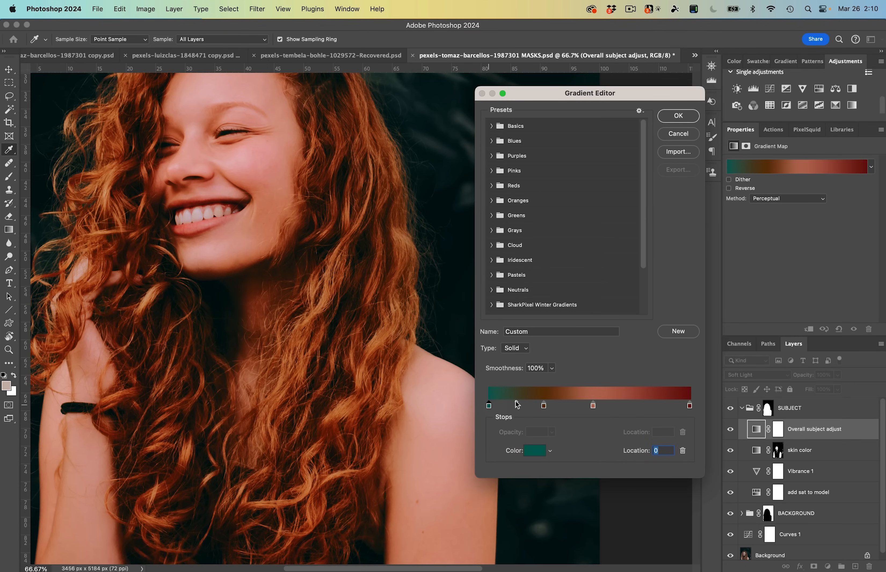
left_click_drag(545, 406, 535, 407)
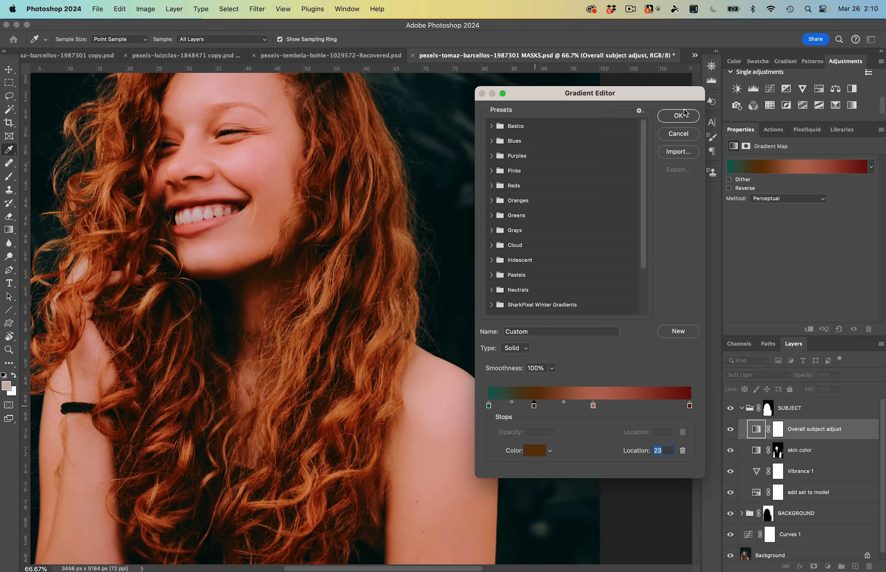
left_click(676, 117)
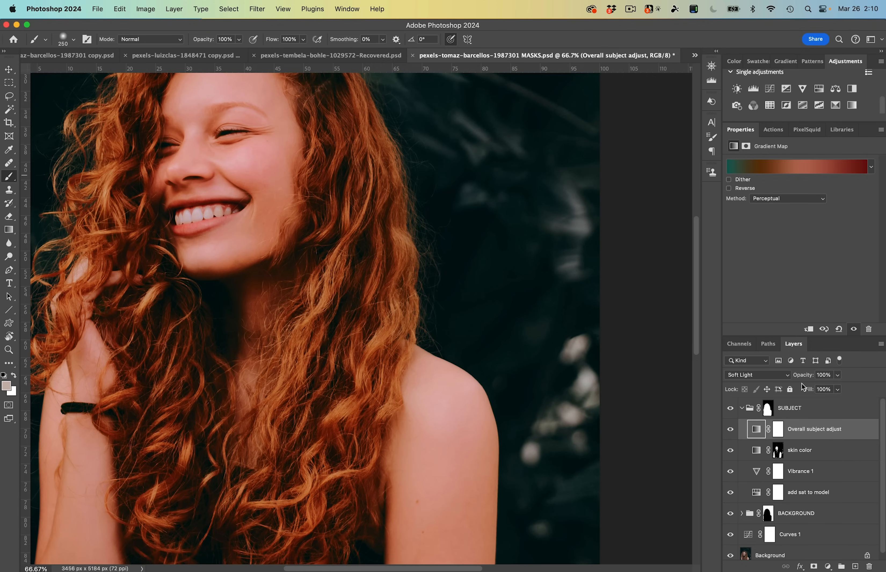
- Lower the Overall subject adjust layer's opacity to 69% and hide the layer to compare the whole portrait without it
left_click_drag(805, 374, 795, 375)
key("super+minus")
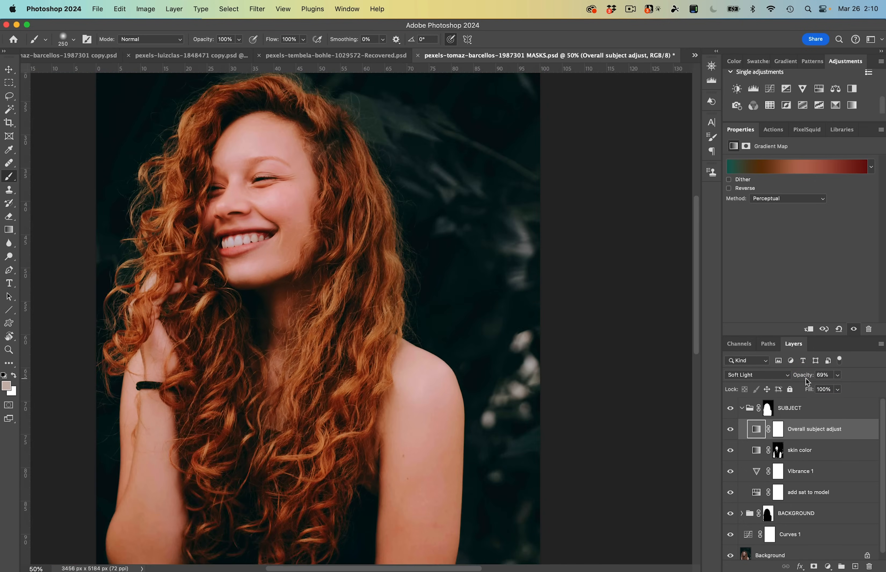
key("super+minus")
left_click_drag(406, 394, 468, 404)
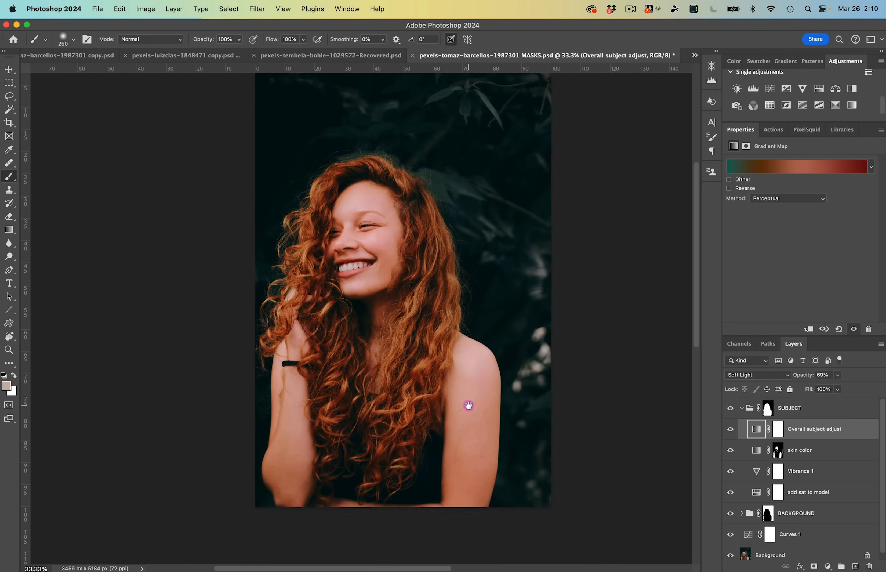
left_click(729, 430)
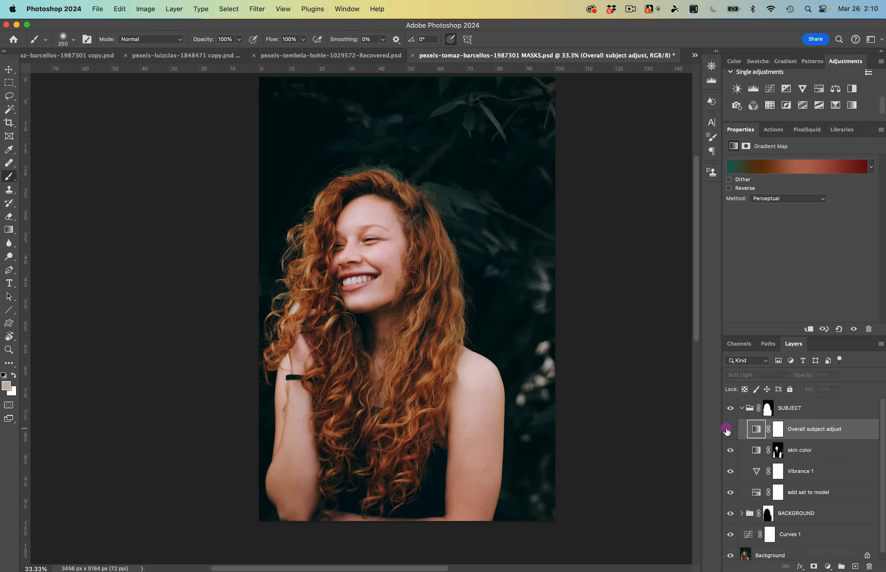
- Lower the Overall subject adjust layer's opacity to 43% and compare the portrait with the layer hidden and shown
left_click(728, 429)
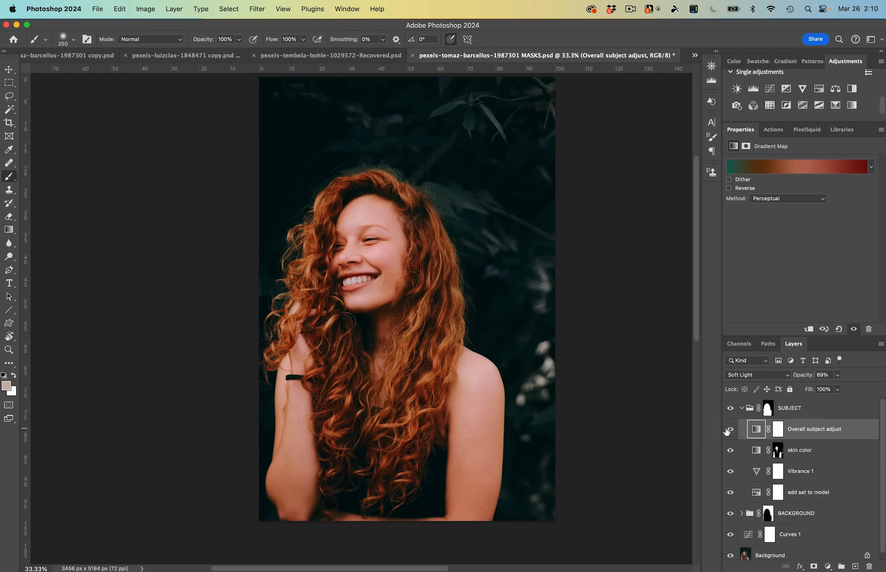
left_click(729, 430)
left_click(728, 430)
left_click_drag(808, 376, 800, 376)
left_click(732, 430)
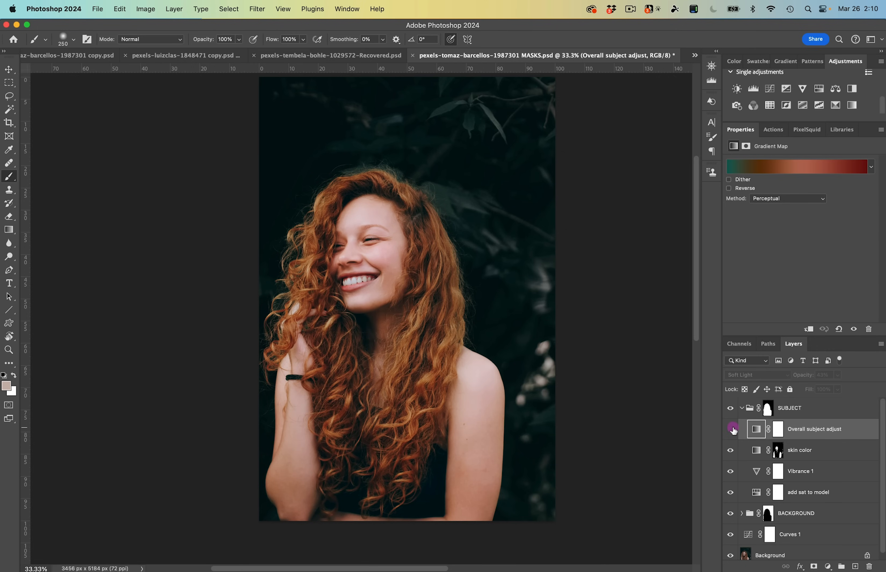
left_click(732, 429)
left_click(731, 429)
left_click(732, 430)
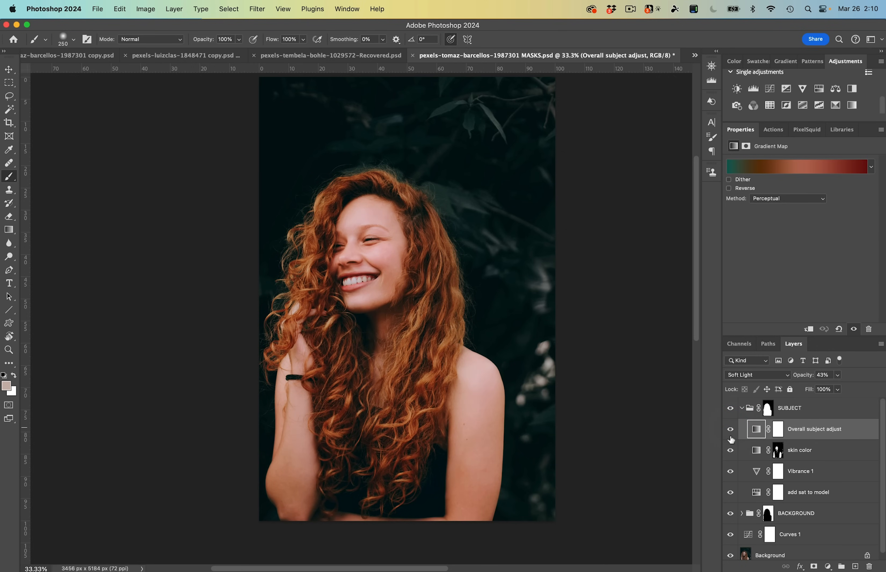
- Compare the original Background layer alone with the fully adjusted portrait, leaving all layers shown
scroll(773, 486, "down", 1)
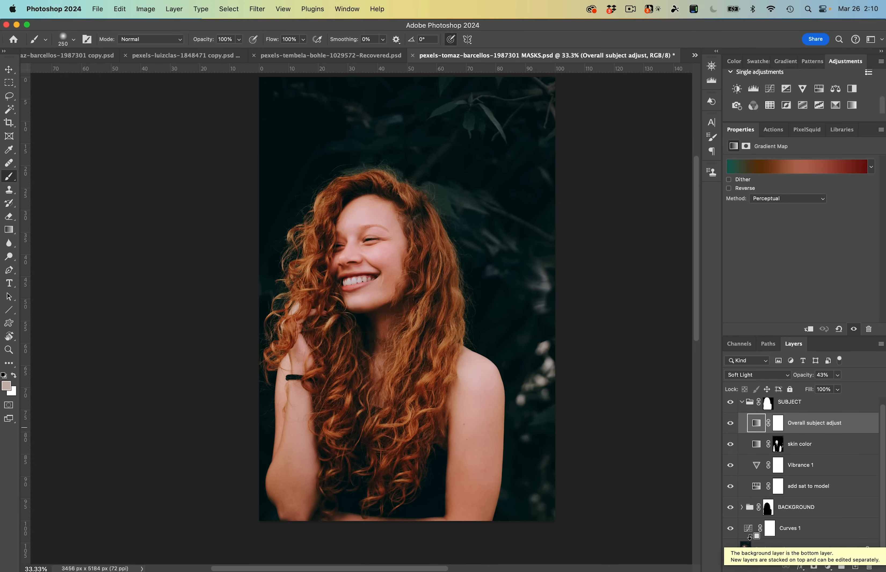
left_click(730, 550, "alt")
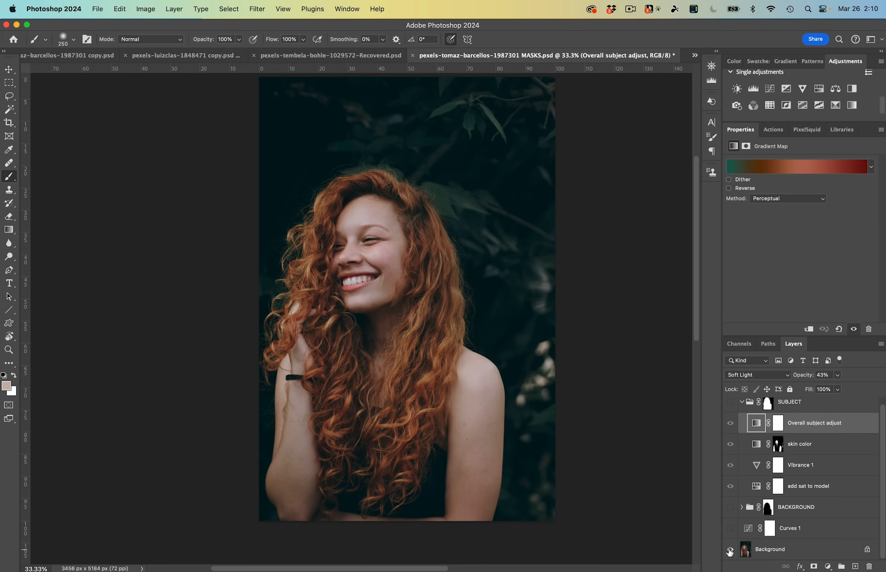
left_click(731, 550, "alt")
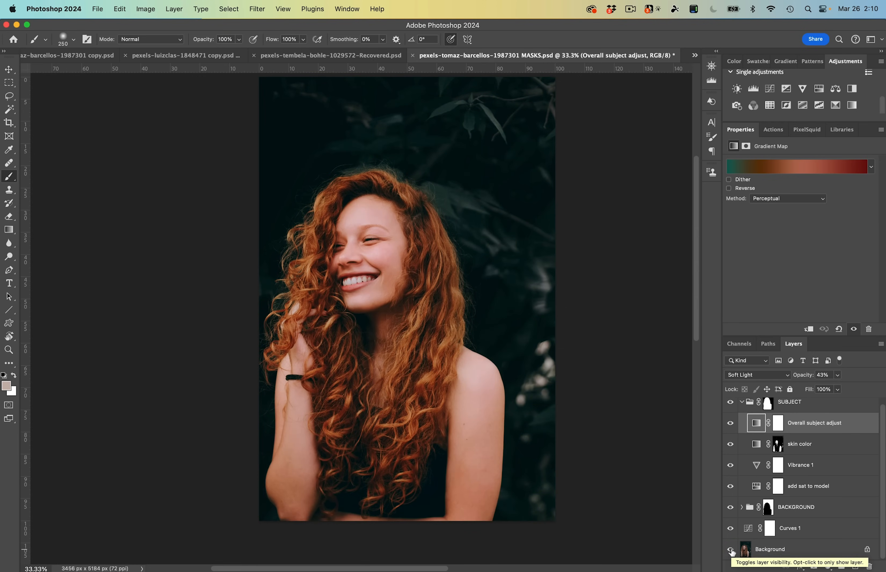
left_click(731, 549, "alt")
left_click(731, 550, "alt")
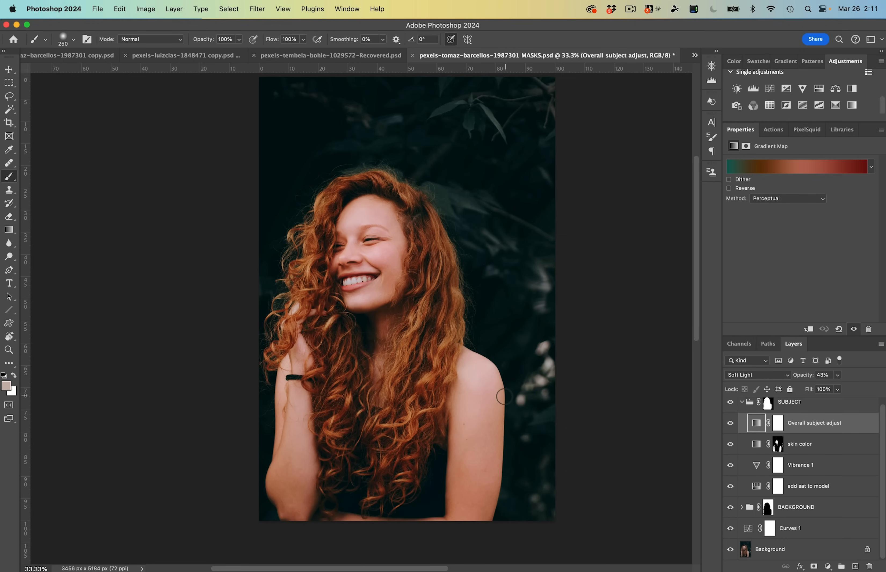
- Edit the Overall subject adjust gradient and darken its end stop to a deep red, 2e0101
left_click(756, 425)
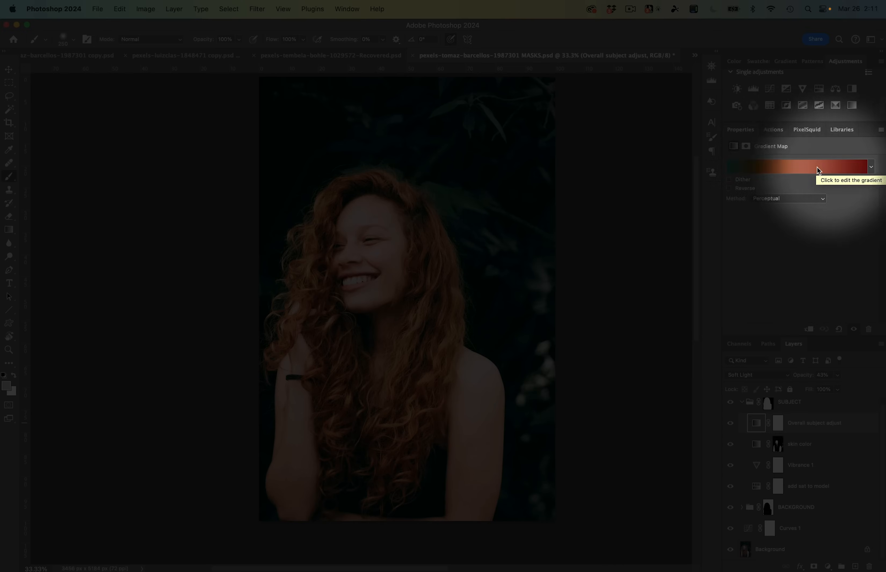
left_click(785, 167)
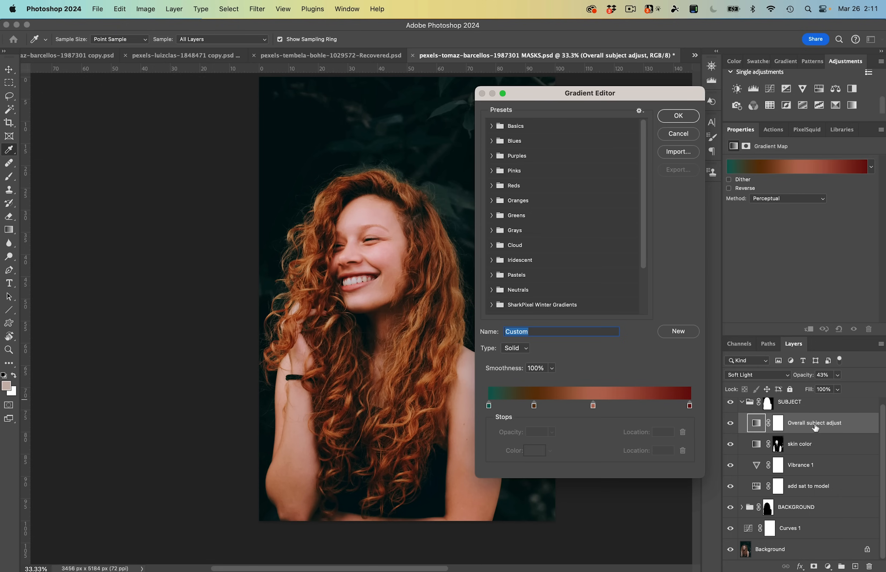
left_click(690, 406)
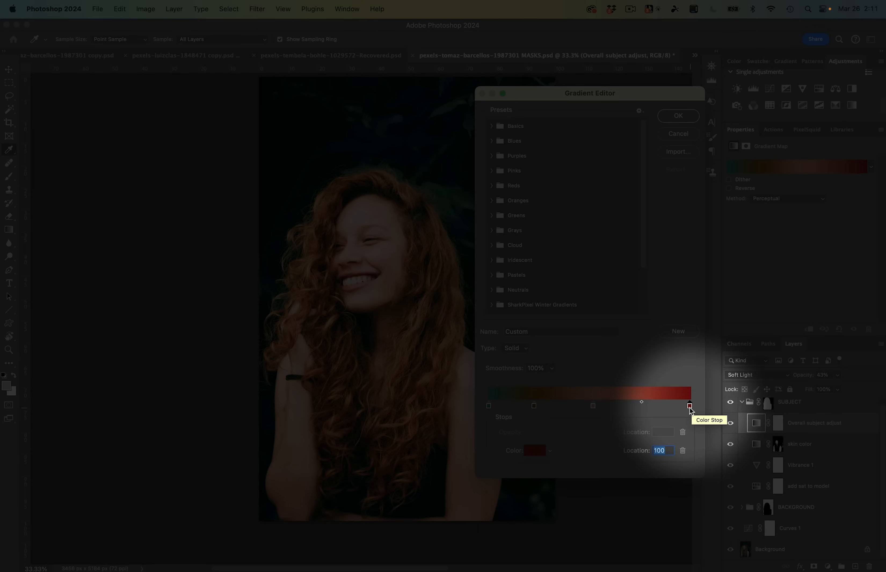
left_click(535, 451)
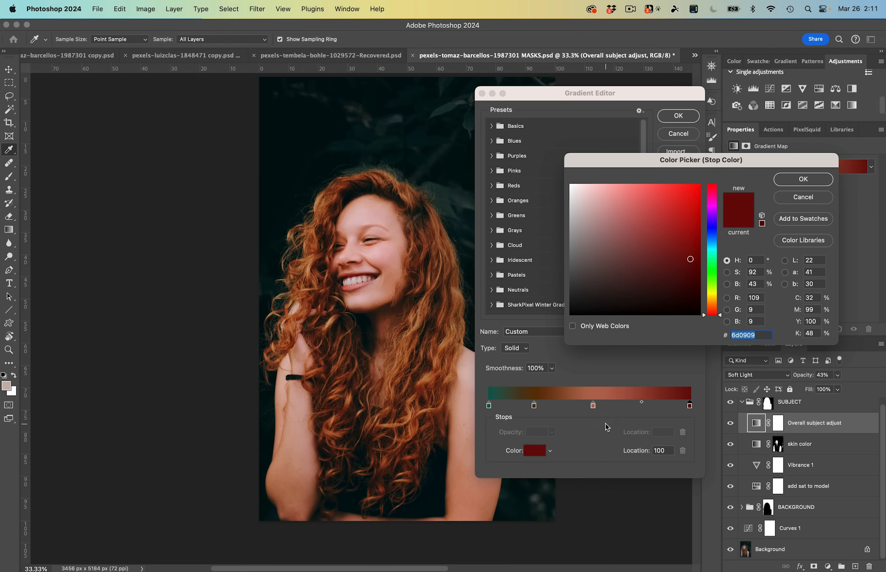
left_click(687, 283)
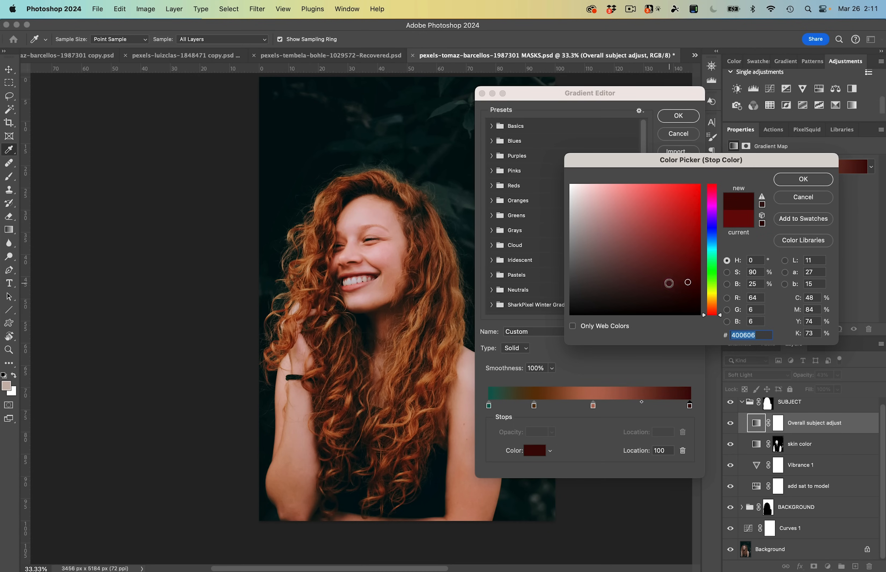
left_click(690, 289)
left_click(696, 284)
left_click(699, 291)
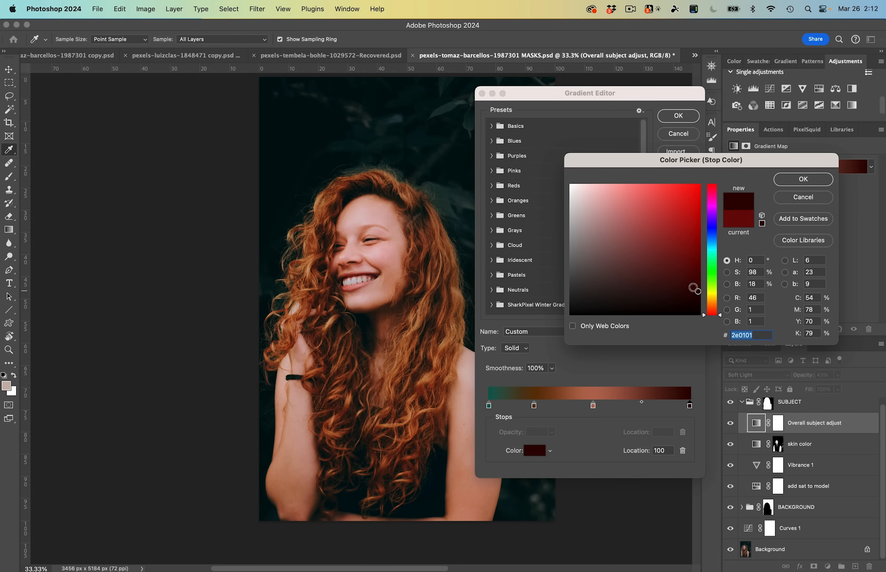
- Try bright reds dc2727 and f73131 against the very dark red 280202 for the gradient's end stop
left_click(678, 201)
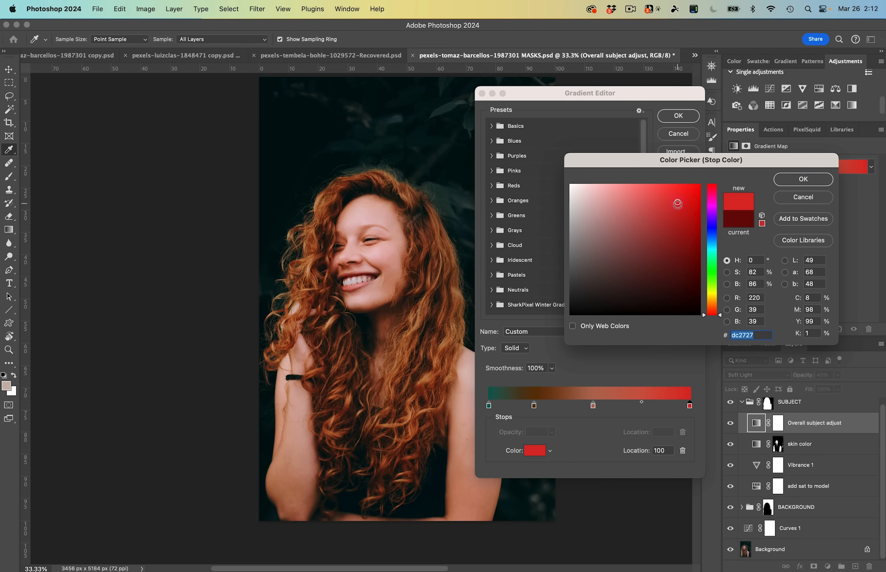
left_click(695, 295)
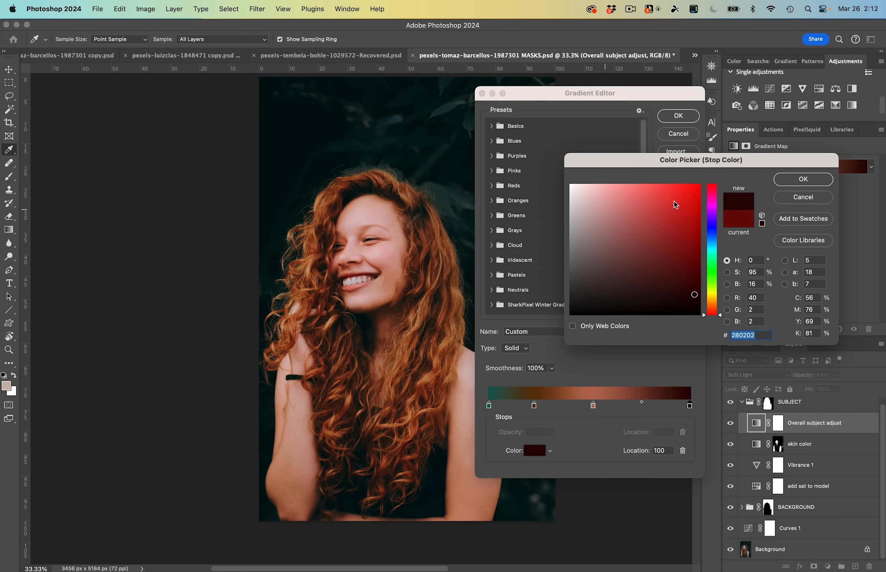
left_click(675, 189)
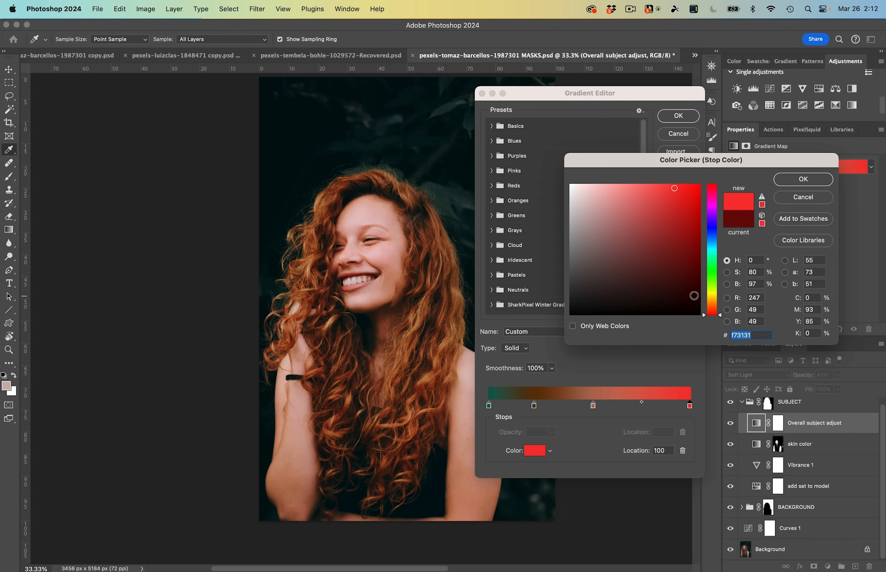
- Set the gradient's end stop to near-black red 250101 and apply the gradient
left_click(694, 295)
left_click_drag(686, 293, 697, 296)
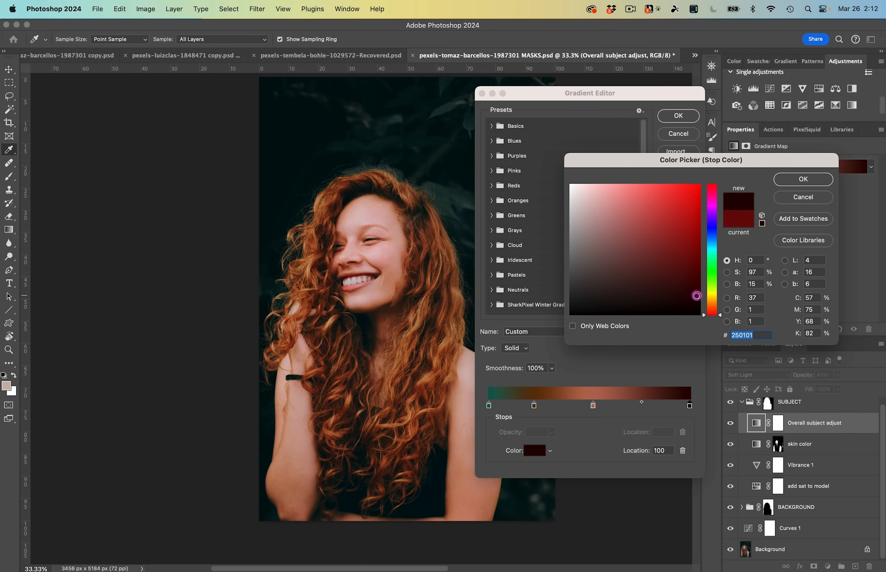
left_click(796, 183)
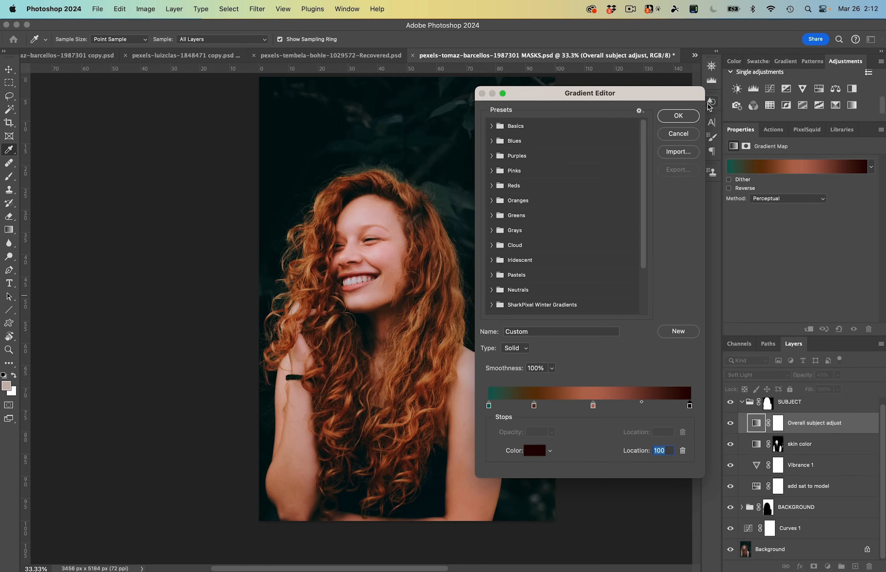
left_click(689, 116)
- Compare the portrait with and without the Overall subject adjust layer and the whole SUBJECT group
left_click(732, 424)
left_click(732, 425)
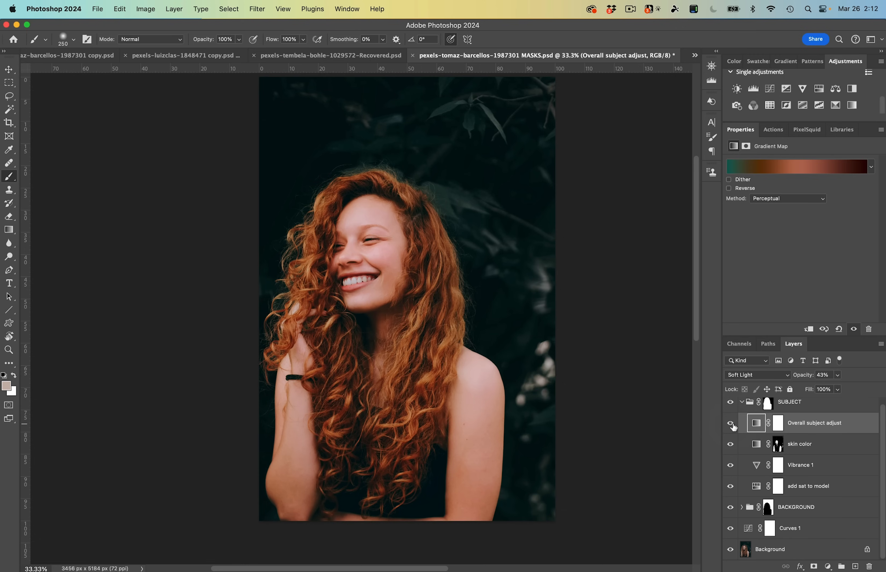
scroll(737, 423, "up", 1)
left_click(729, 408)
left_click(728, 408)
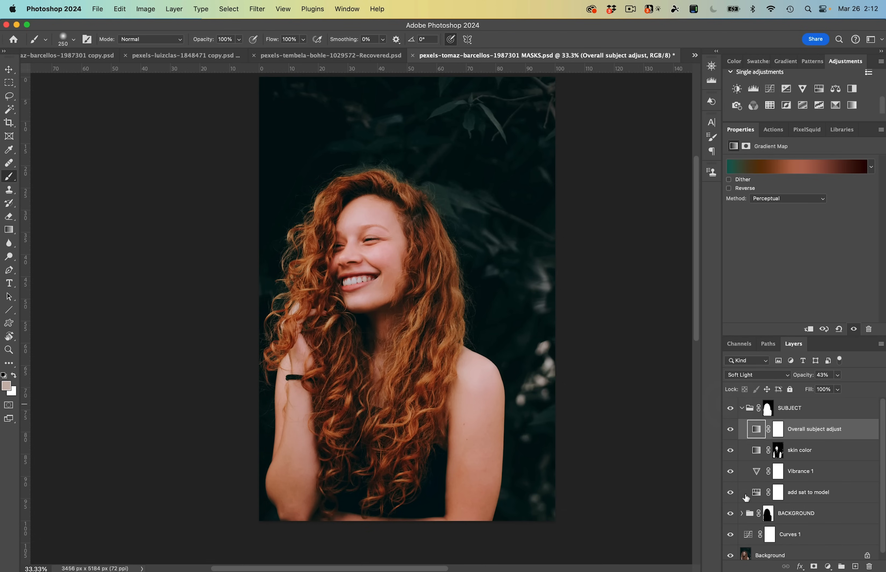
- Check the BACKGROUND group's effect and compare the finished portrait with the original Background layer alone
scroll(748, 514, "down", 1)
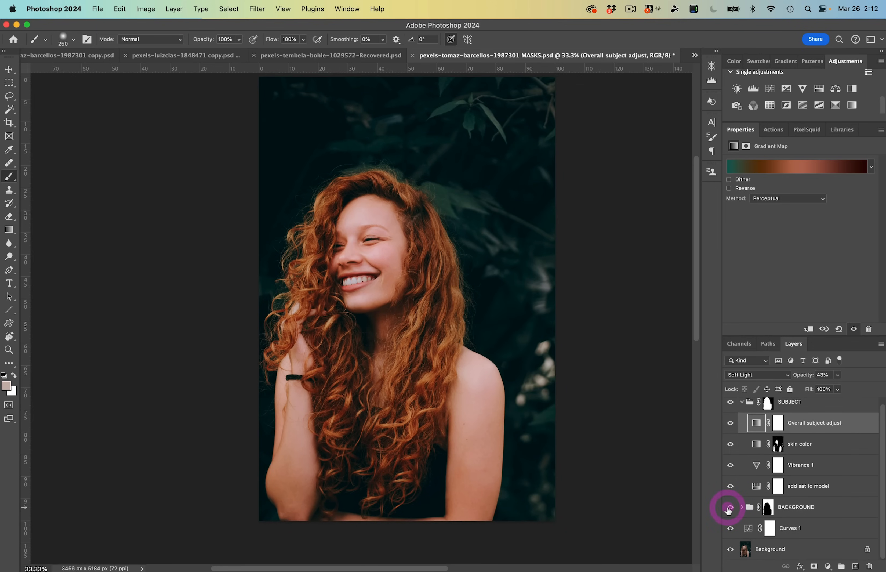
left_click(733, 550, "alt")
left_click(734, 549, "alt")
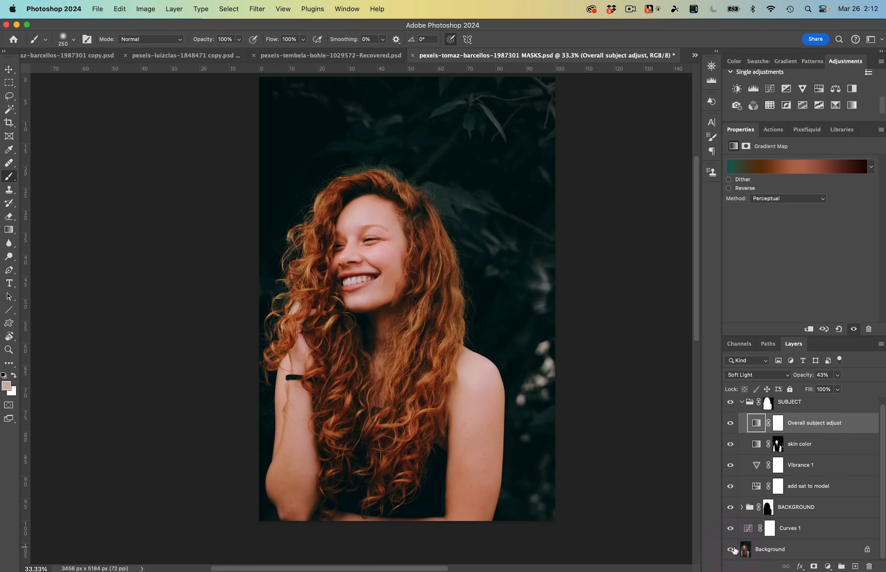
left_click(734, 549, "alt")
left_click(733, 549, "alt")
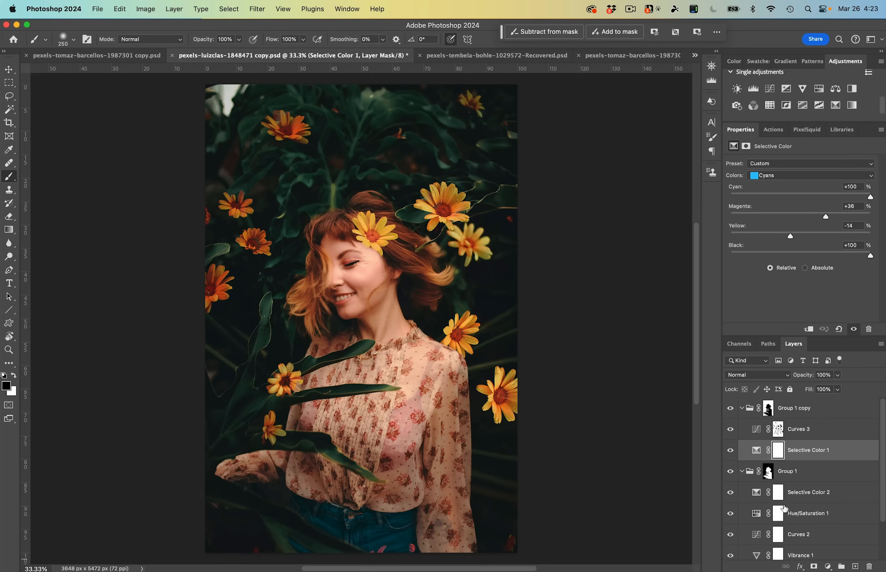
- In the pexels-luizclas-1848471 copy document, compare the finished flower portrait with its original Background layer
scroll(787, 507, "down", 3)
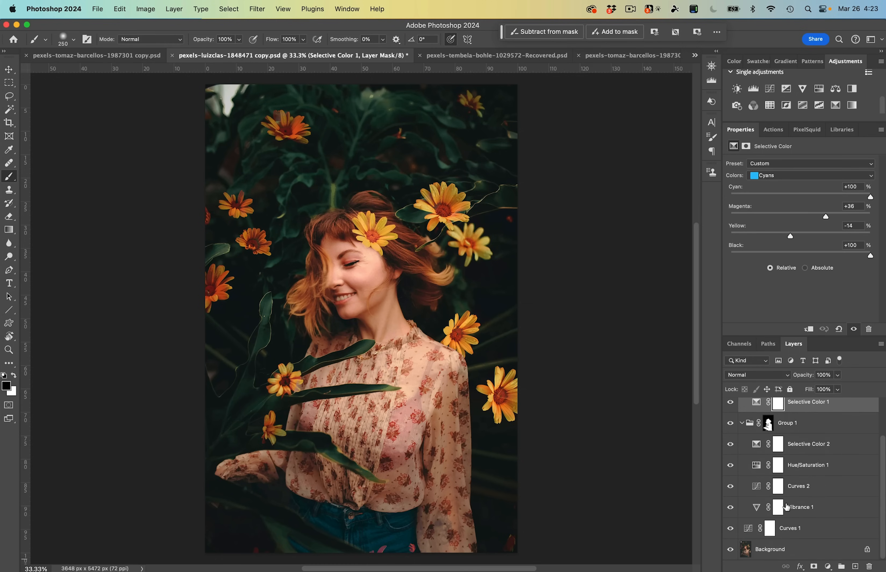
left_click(731, 550, "alt")
left_click(731, 549, "alt")
left_click(731, 549, "alt")
left_click(731, 550, "alt")
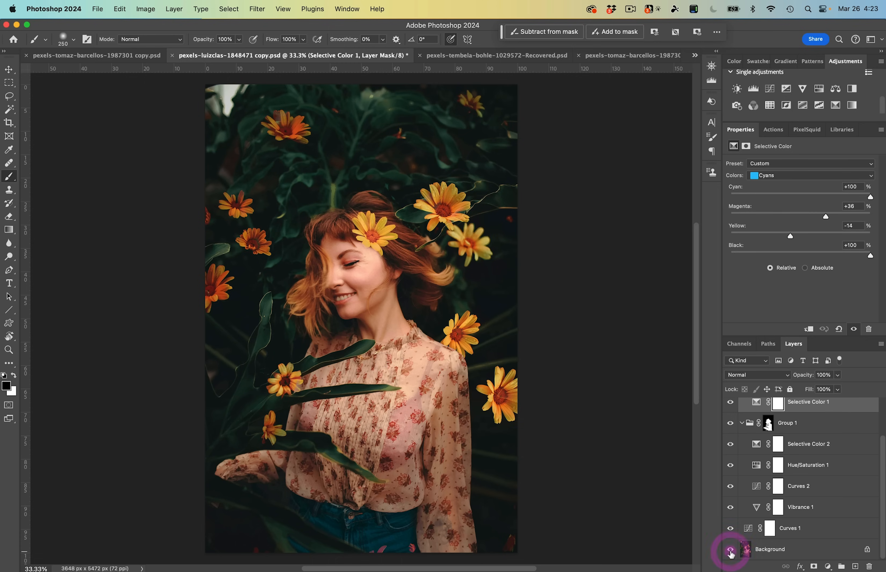
left_click(731, 550, "alt")
left_click(732, 550, "alt")
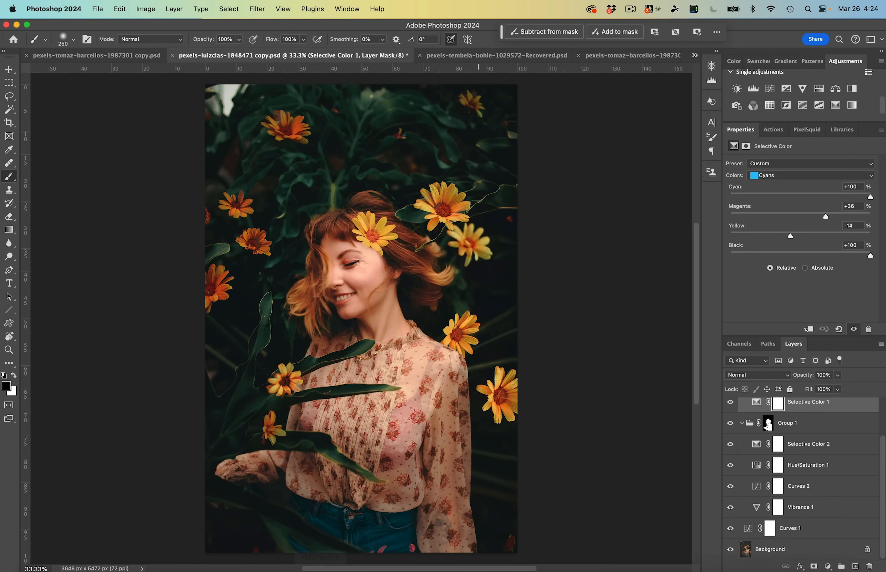
- Switch to Finder, preview pexels-luizclas-1848471 MasksDone.psd in the COLORS POP DEMO FILES folder, and open it in Photoshop
mouse_move(320, 559)
left_click(42, 551)
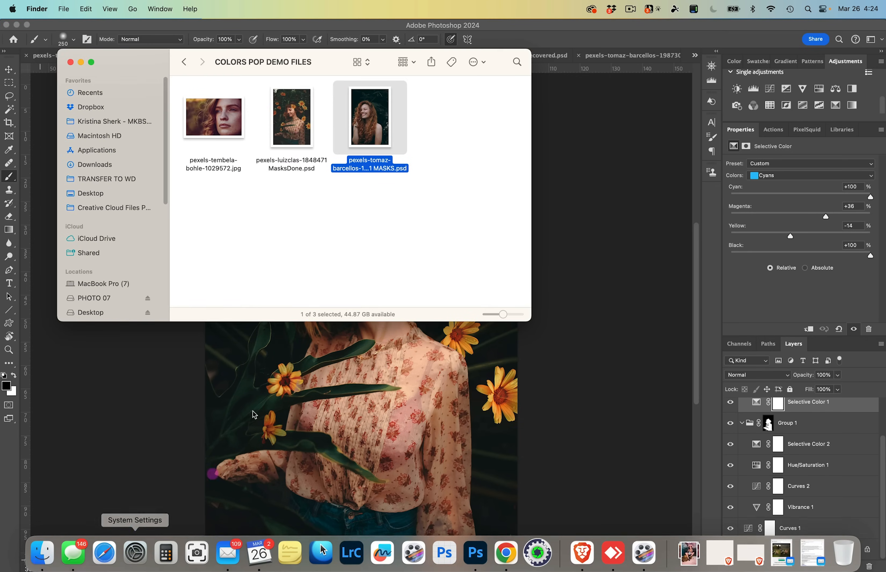
left_click(257, 208)
left_click(295, 131)
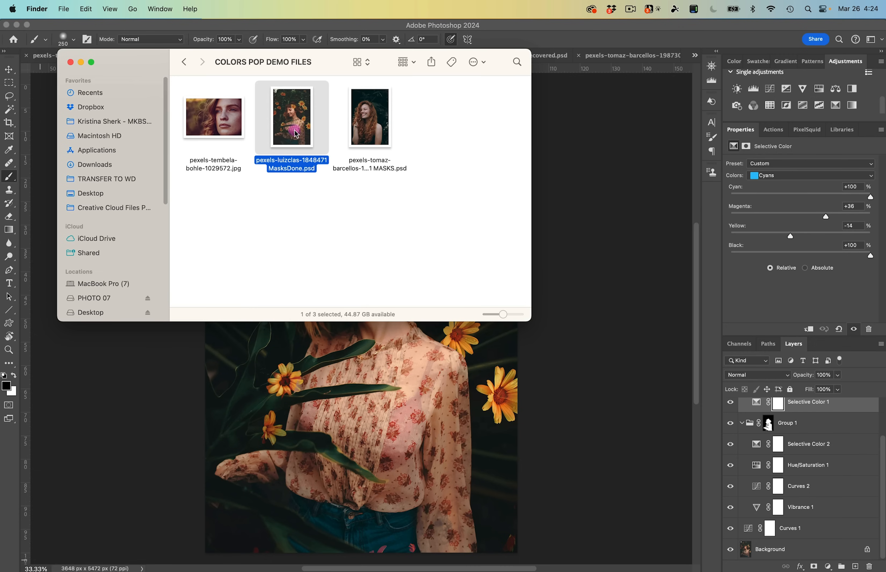
key("space")
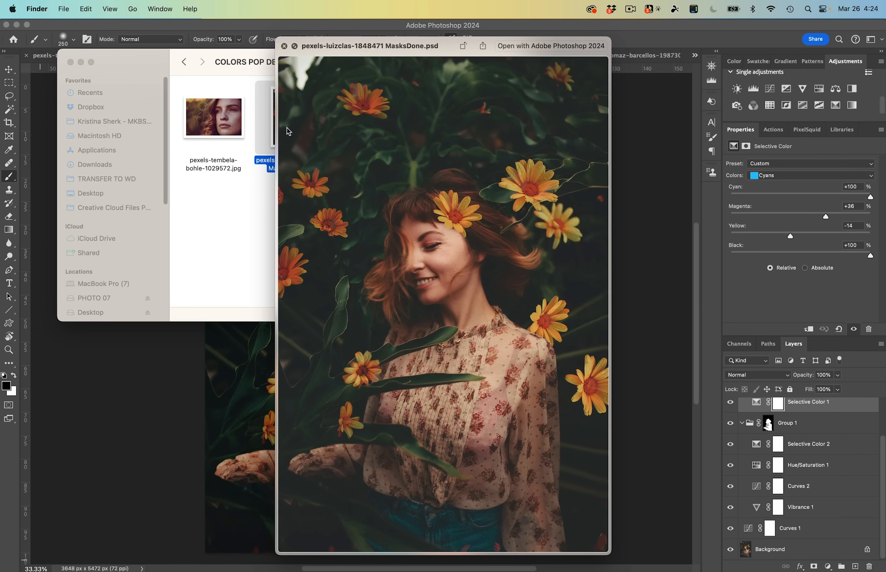
key("space")
left_click_drag(289, 131, 478, 557)
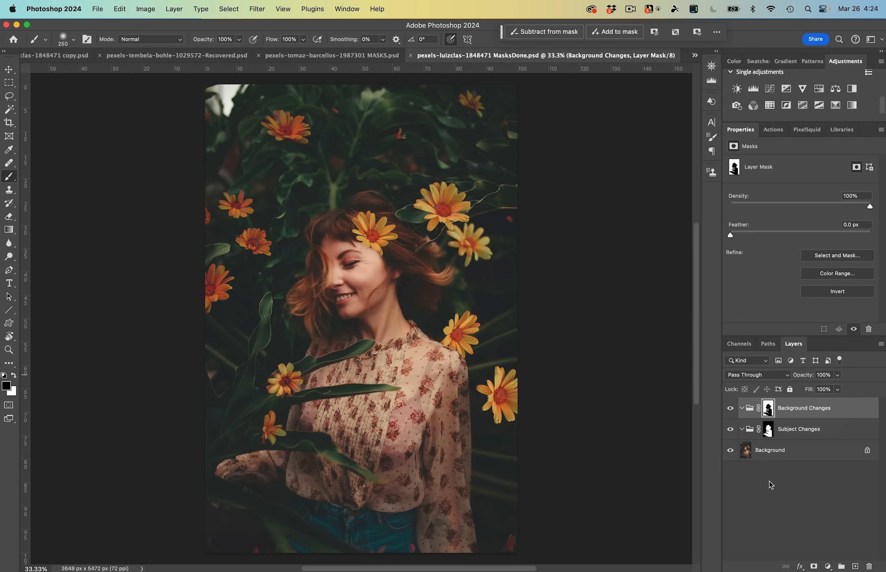
- Add a Curves adjustment directly above the Background layer and pull its black and white points inward to increase contrast
left_click(772, 453)
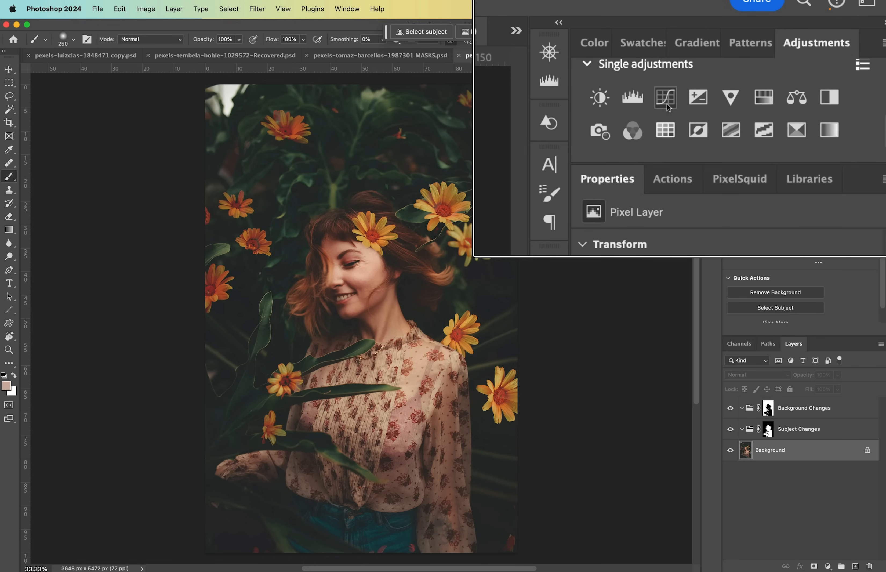
left_click(666, 97)
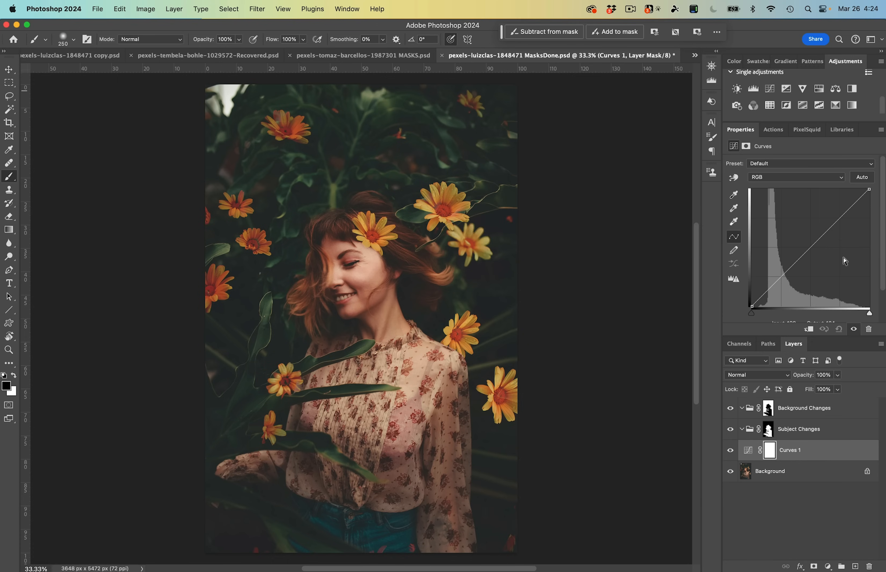
scroll(784, 310, "down", 1)
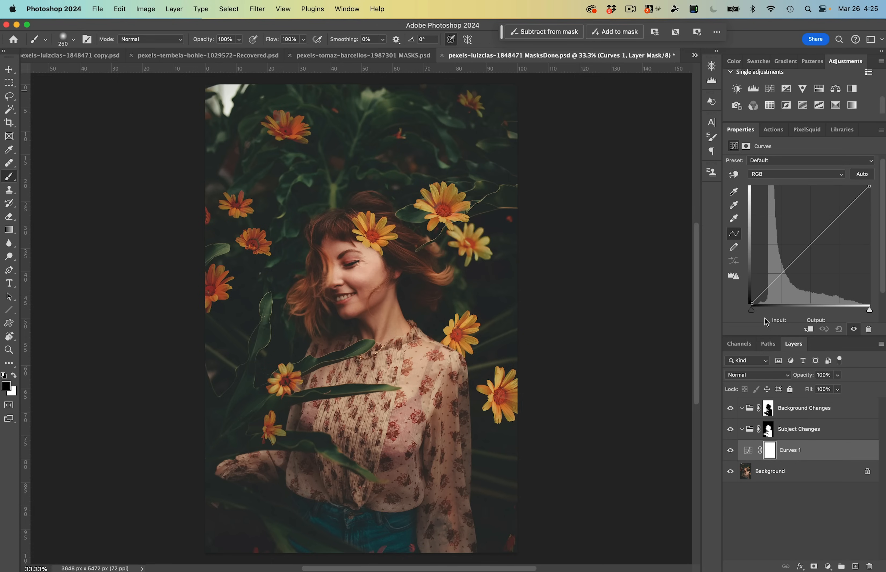
left_click_drag(752, 311, 756, 313)
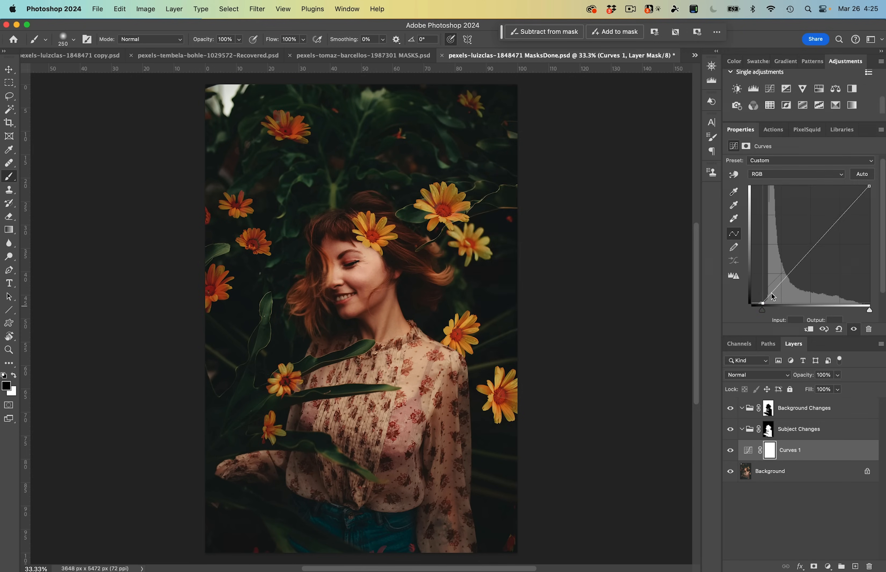
left_click(752, 313)
left_click_drag(868, 311, 854, 308)
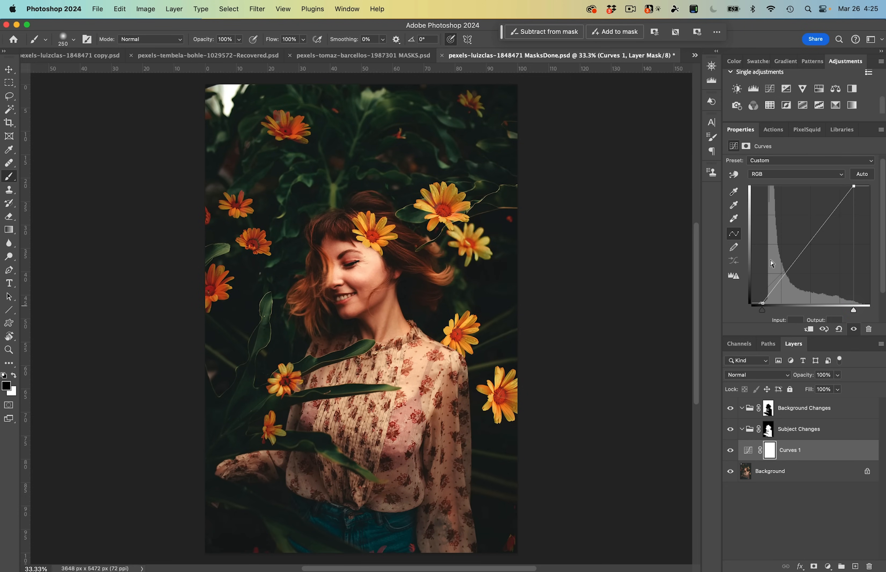
left_click_drag(763, 304, 765, 303)
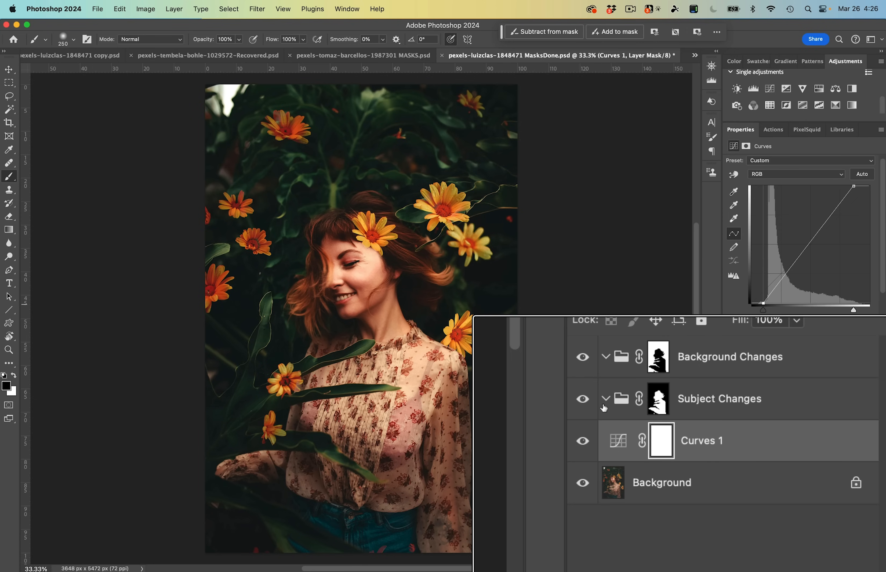
- Try the Curves layer inside the Subject Changes group, and move it back out between the group and the Background
left_click_drag(721, 450, 720, 414)
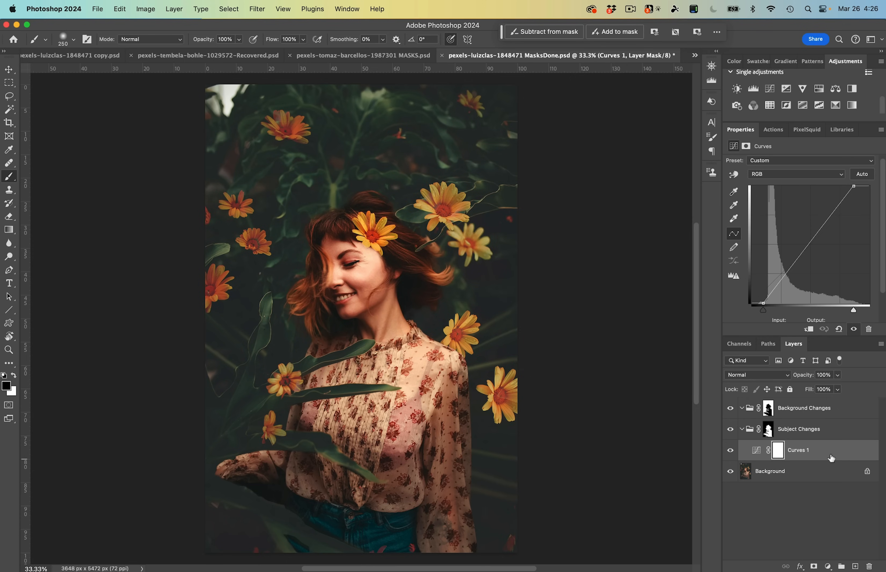
left_click_drag(800, 450, 807, 454)
left_click_drag(739, 446, 743, 463)
left_click_drag(807, 456, 807, 470)
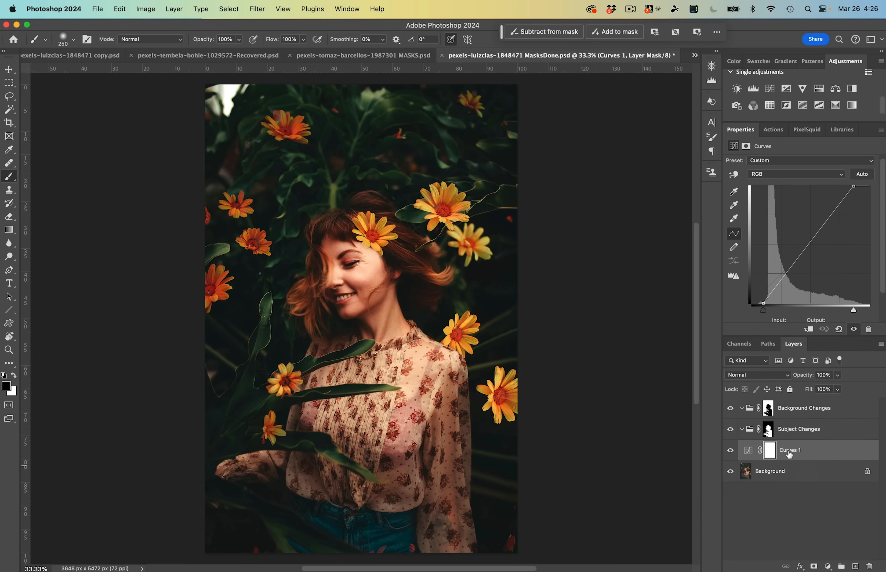
- Rename the Curves layer as overall contrast
double_click(798, 451)
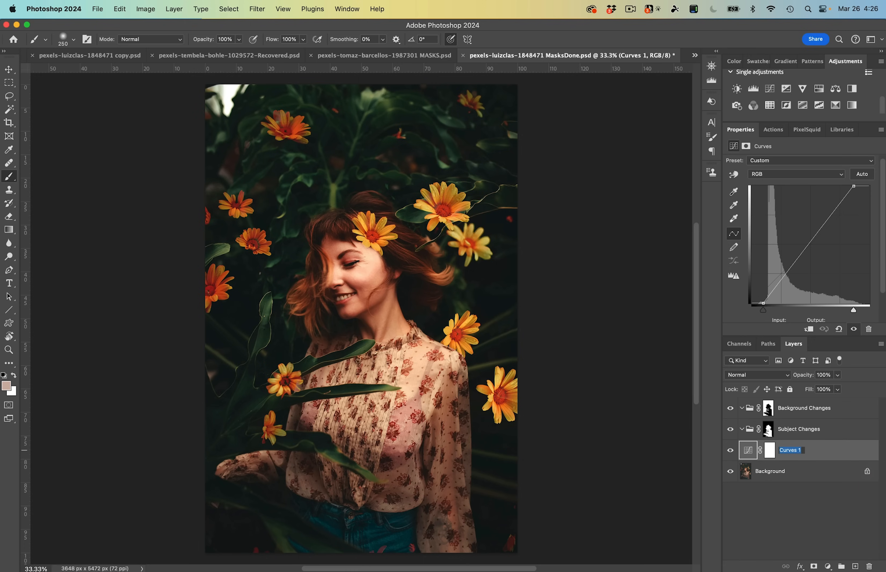
type("overall contrast")
key("Return")
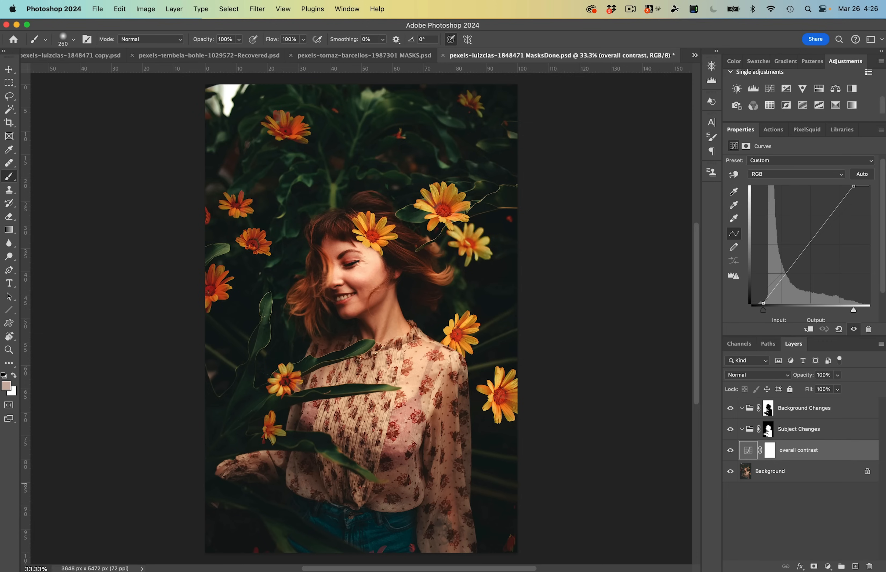
- Select the Subject Changes group's layer mask and show it as a red overlay on the photo
left_click(807, 431)
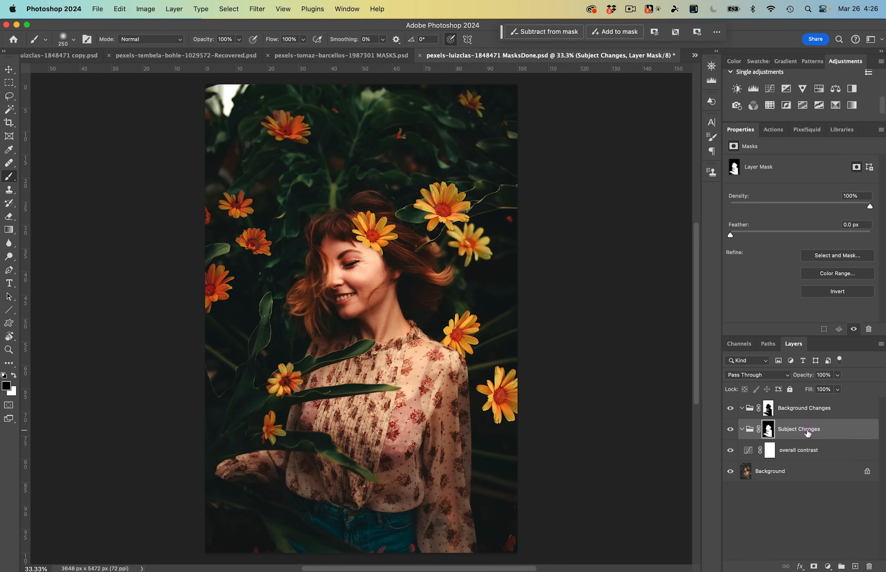
left_click(770, 431)
left_click(770, 431, "alt")
left_click(770, 431, "alt")
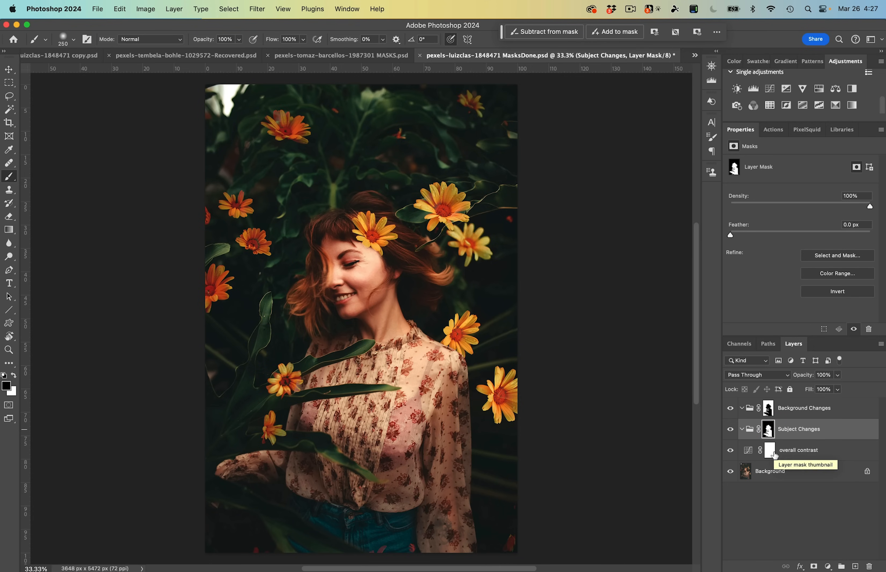
left_click(769, 430, "alt+shift")
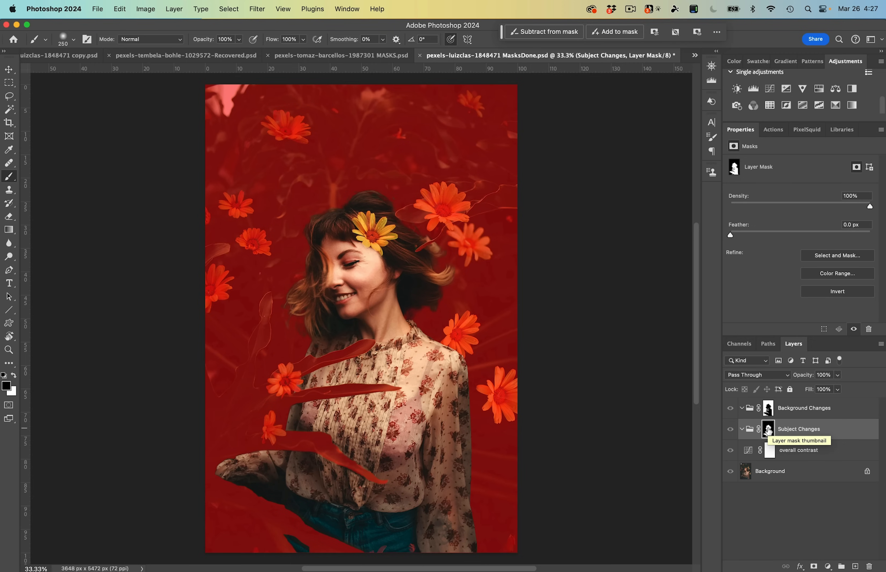
- Examine the Subject Changes mask edges around the flower and leaf over the blouse, with and without the red overlay
key("super+equal")
key("super+equal")
key("super+equal")
key("super+equal")
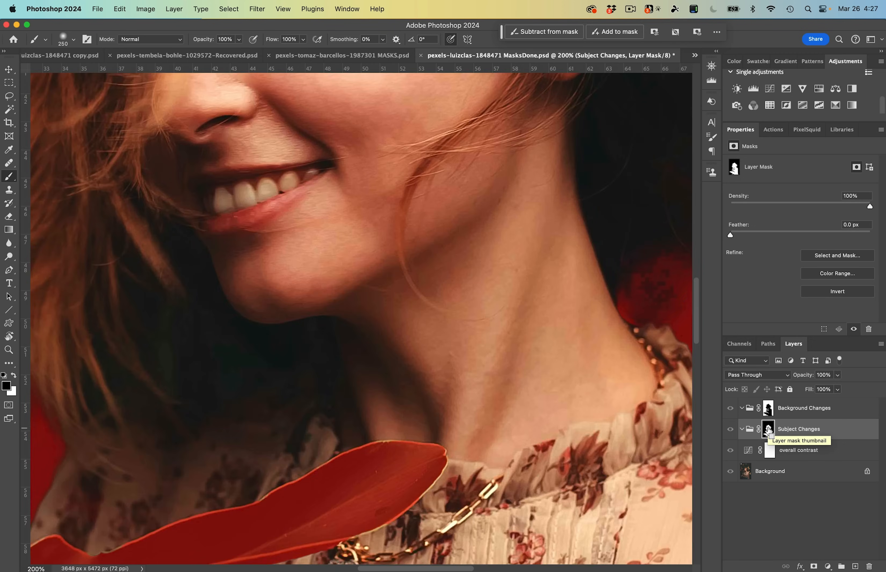
left_click_drag(389, 364, 444, 149)
left_click_drag(380, 418, 447, 179)
left_click_drag(399, 447, 516, 385)
left_click_drag(424, 355, 481, 328)
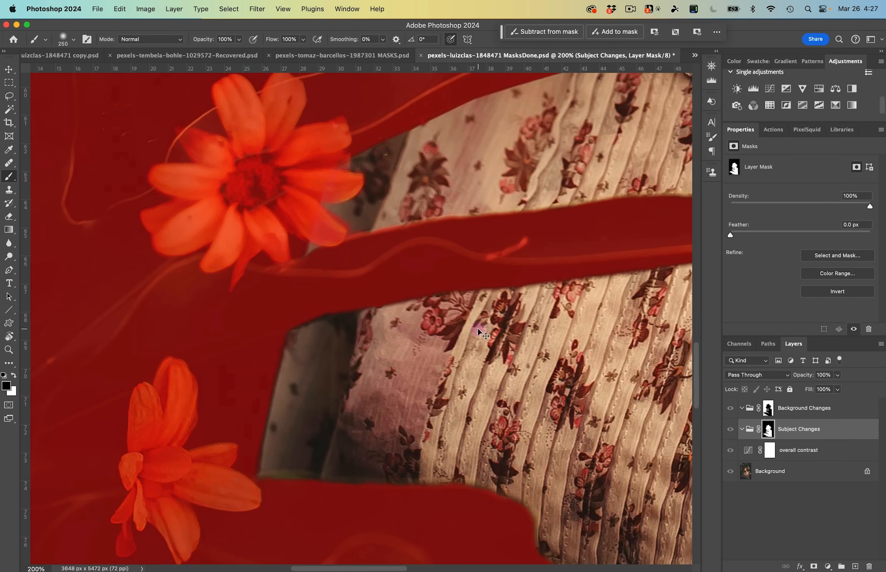
key("super+equal")
key("super+equal")
left_click_drag(350, 433, 345, 522)
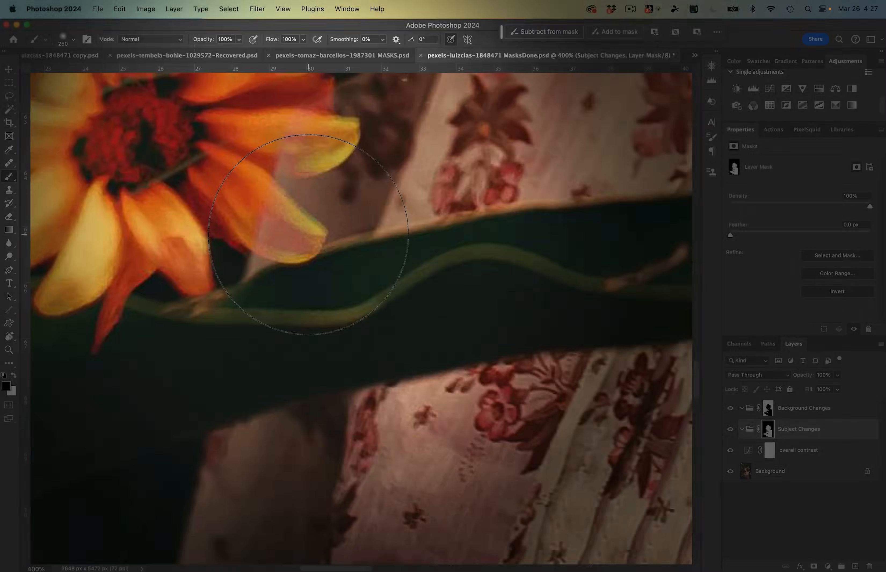
key("backslash")
key("backslash")
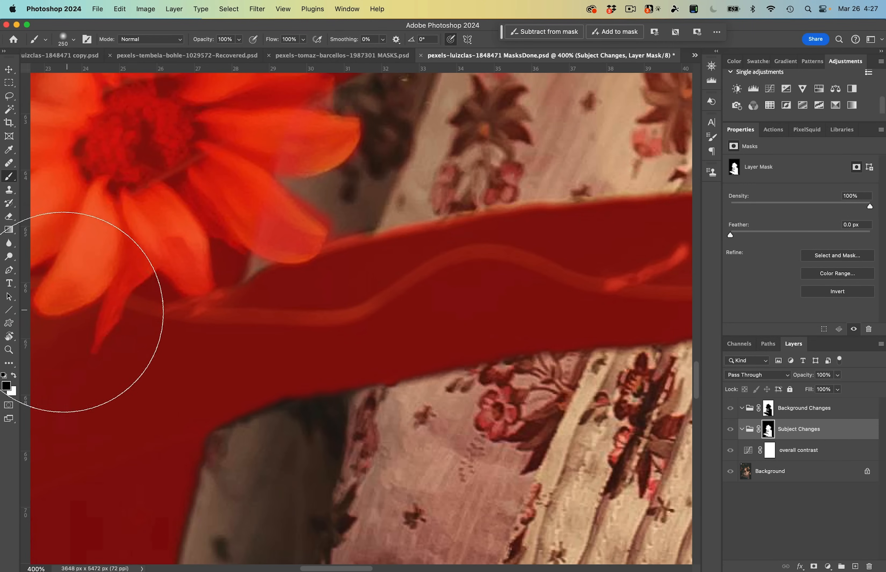
- Soften the leaf's lower edge in the Subject Changes mask with a size 50 Smudge tool, and hide the overlay
left_click(7, 244)
mouse_move(7, 247)
left_mouse_down()
mouse_move(28, 247)
mouse_move(28, 264)
mouse_move(48, 264)
left_mouse_up()
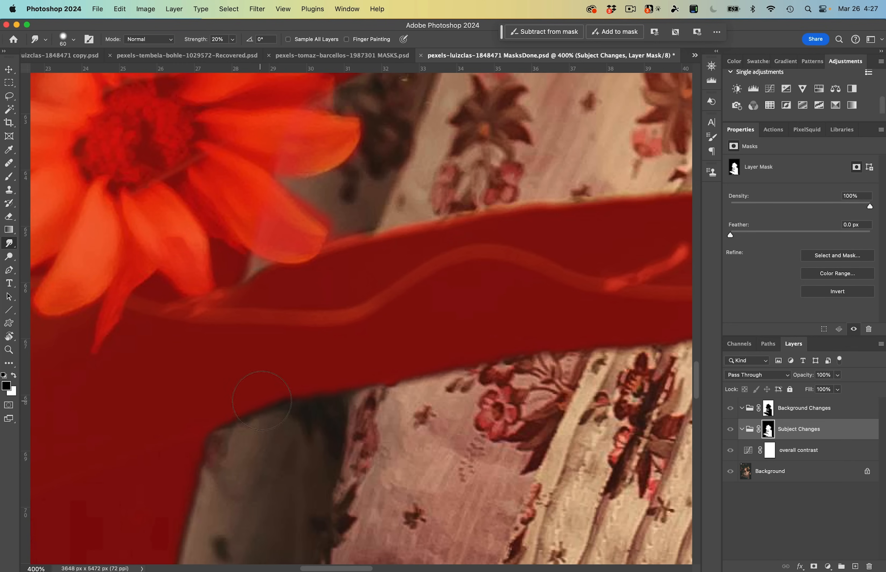
key("bracketleft")
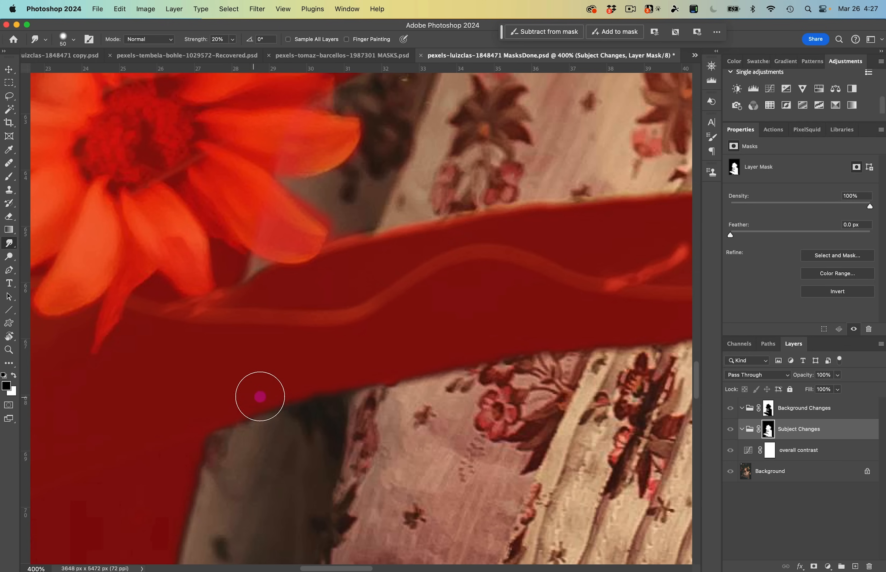
left_click_drag(289, 389, 297, 388)
left_click(756, 427)
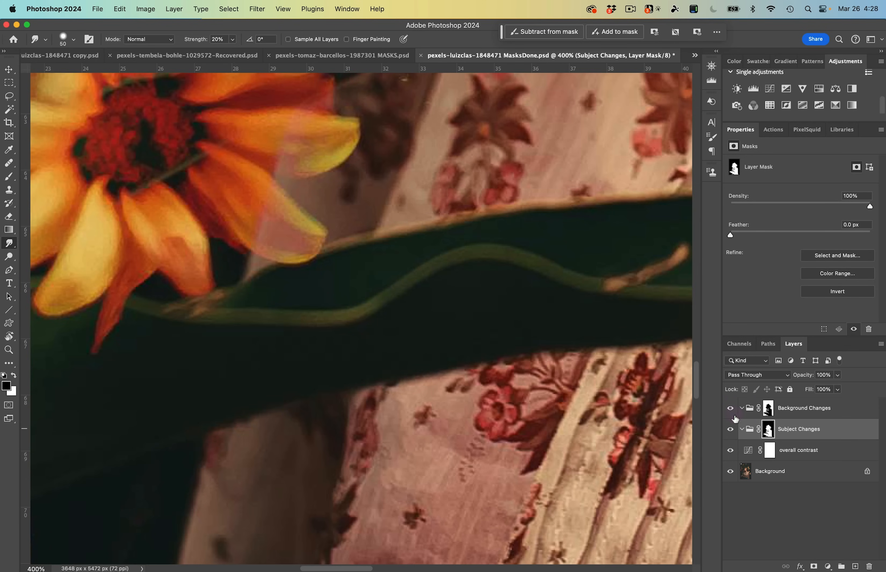
- Show the Subject Changes mask on its own, try smudging across the leaf edge and undo the latest strokes
left_click(769, 430, "alt")
mouse_move(345, 376)
left_mouse_down()
mouse_move(370, 415)
mouse_move(347, 380)
mouse_move(355, 391)
mouse_move(328, 381)
mouse_move(331, 398)
mouse_move(315, 389)
mouse_move(247, 414)
mouse_move(268, 399)
mouse_move(310, 403)
mouse_move(295, 400)
mouse_move(302, 405)
mouse_move(320, 384)
mouse_move(326, 402)
mouse_move(314, 382)
mouse_move(349, 406)
mouse_move(345, 397)
mouse_move(422, 317)
mouse_move(363, 221)
mouse_move(367, 258)
mouse_move(352, 217)
mouse_move(371, 227)
mouse_move(399, 273)
mouse_move(390, 197)
mouse_move(401, 179)
mouse_move(456, 270)
mouse_move(405, 134)
mouse_move(369, 94)
left_mouse_up()
key("super+z")
key("super+z")
key("super+z")
key("super+z")
key("super+z")
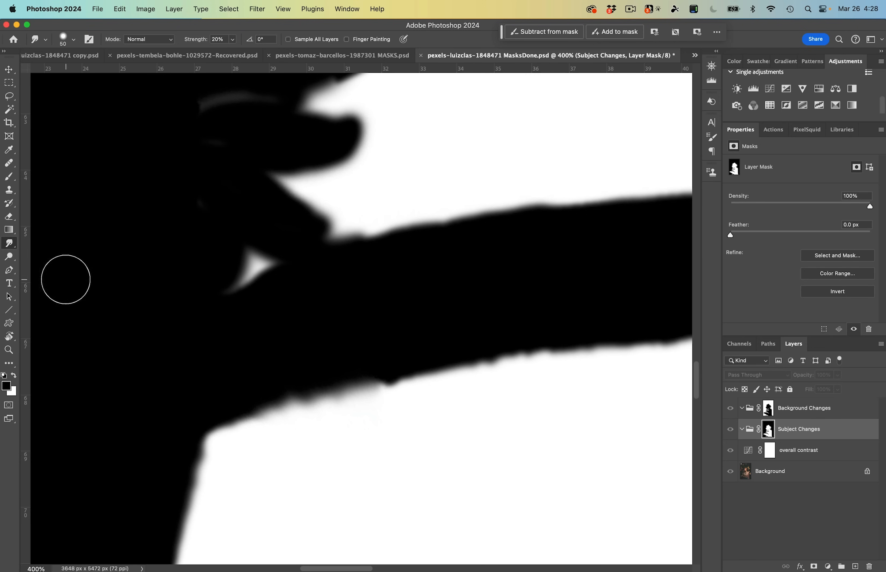
- Blur the hard leaf edges in the Subject Changes mask with the Blur tool at size 60 and 100% strength
mouse_move(8, 244)
left_mouse_down()
mouse_move(44, 233)
mouse_move(42, 243)
left_mouse_up()
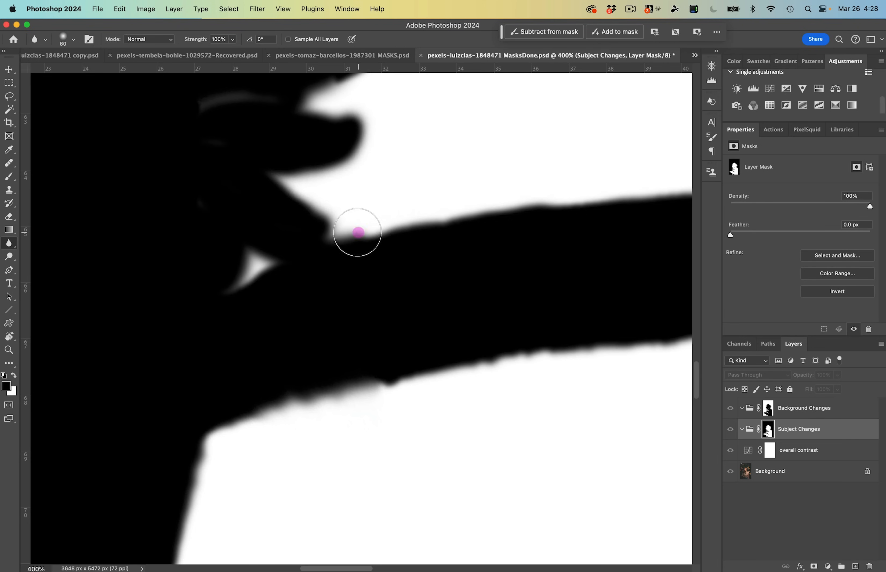
mouse_move(368, 240)
left_mouse_down()
mouse_move(189, 323)
mouse_move(233, 279)
mouse_move(268, 273)
mouse_move(252, 288)
mouse_move(257, 273)
mouse_move(261, 281)
mouse_move(247, 273)
mouse_move(259, 278)
mouse_move(265, 353)
mouse_move(226, 443)
mouse_move(239, 273)
mouse_move(237, 309)
mouse_move(135, 411)
left_mouse_up()
left_click_drag(328, 373, 280, 108)
mouse_move(274, 352)
left_mouse_down()
mouse_move(299, 338)
mouse_move(443, 317)
left_mouse_up()
mouse_move(194, 308)
left_mouse_down()
mouse_move(217, 288)
mouse_move(194, 295)
mouse_move(135, 281)
mouse_move(160, 291)
mouse_move(190, 279)
mouse_move(210, 295)
mouse_move(250, 259)
mouse_move(127, 313)
mouse_move(135, 340)
mouse_move(124, 372)
mouse_move(340, 262)
left_mouse_up()
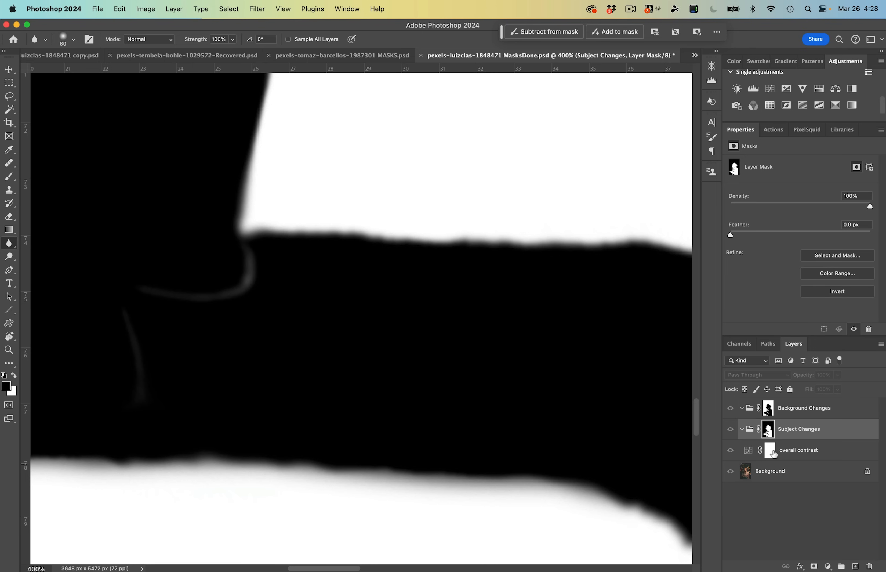
- Return from the mask display to the photo and examine the masked edges up close and across the whole image
left_click(769, 431, "alt")
left_click_drag(381, 293, 369, 480)
left_click_drag(364, 378, 266, 349)
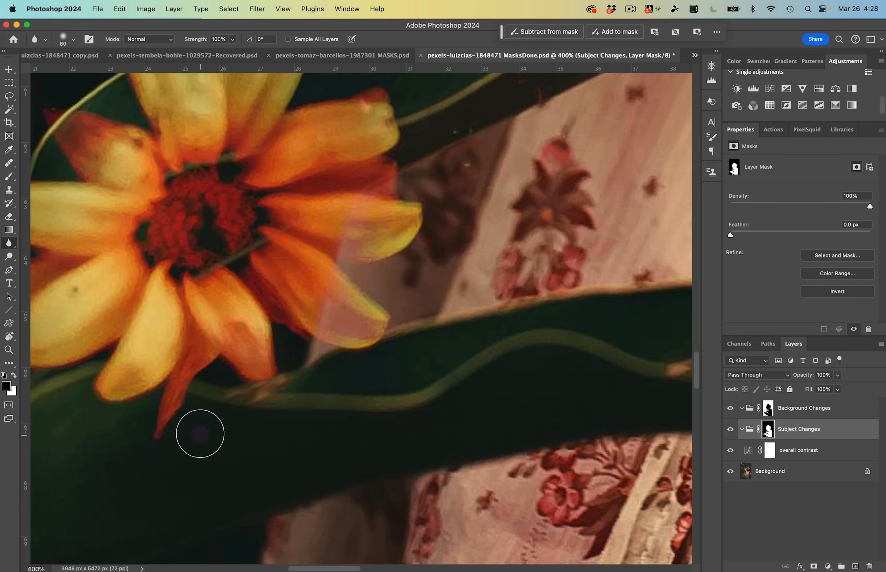
key("super+minus")
key("super+minus")
key("super+minus")
key("super+minus")
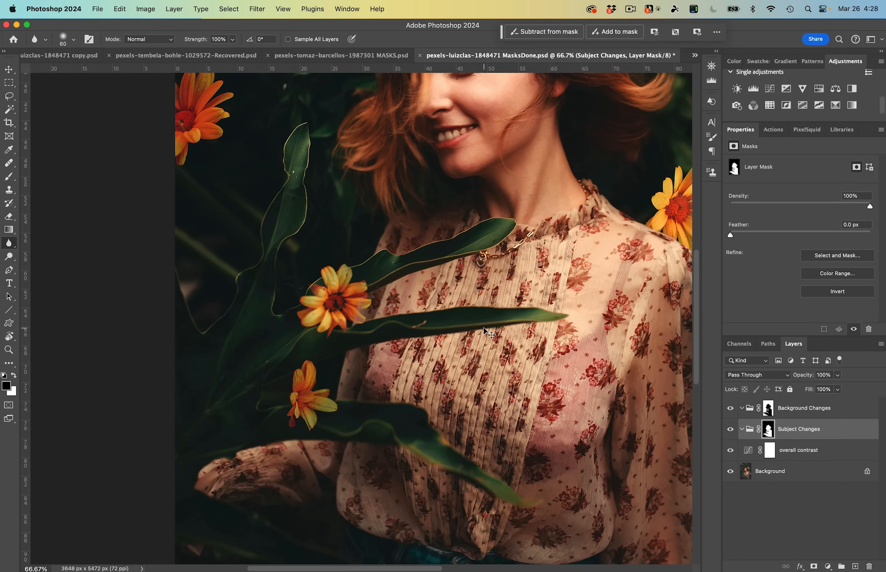
key("super+minus")
key("super+minus")
left_click_drag(413, 355, 373, 439)
- Fine-tune the black input point of the overall contrast Curves layer
left_click(800, 450)
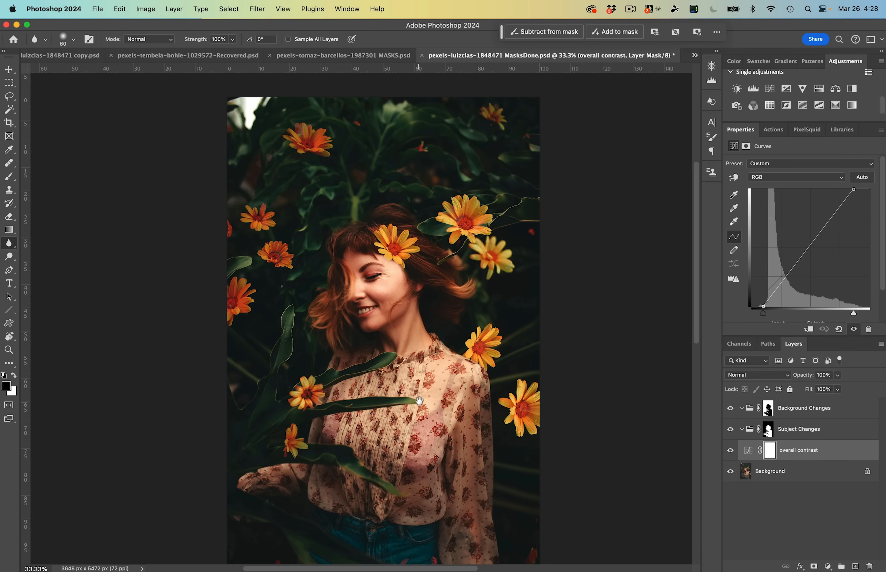
left_click_drag(419, 401, 428, 386)
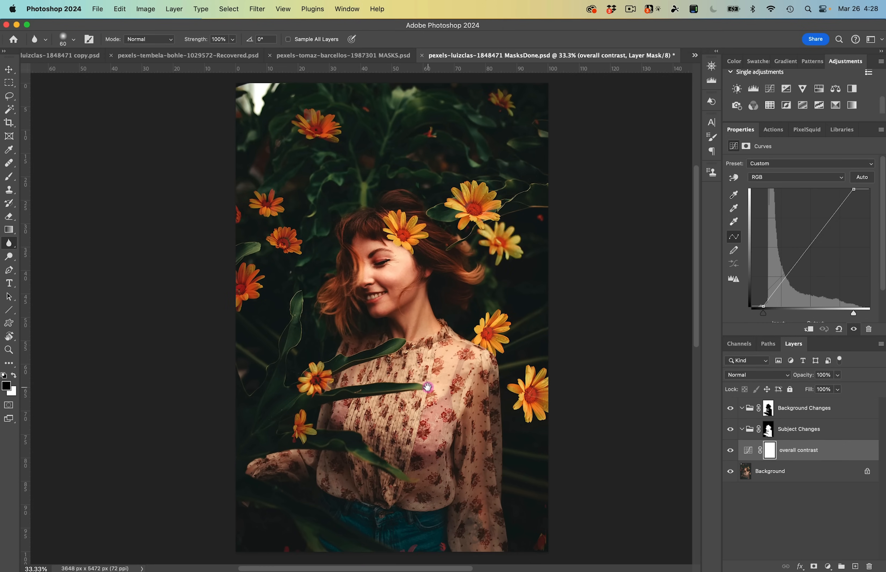
left_click(763, 314)
left_click_drag(763, 315, 765, 315)
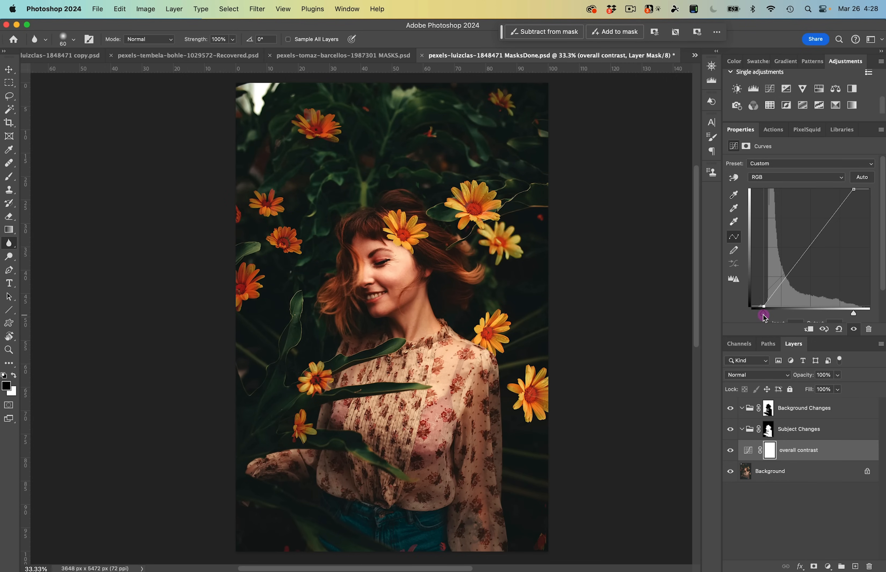
- Add a Vibrance adjustment layer for the subject below the Subject Changes group heading and increase its vibrance
left_click(807, 431)
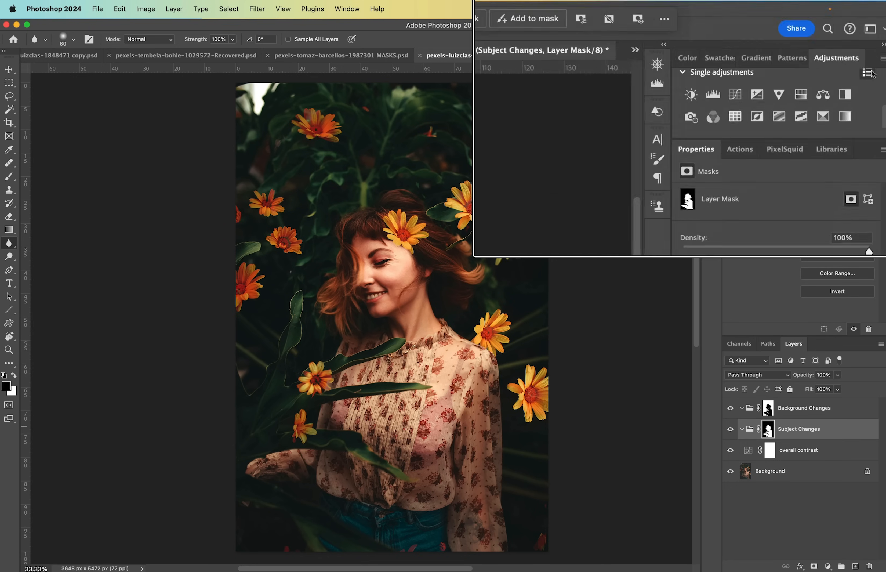
left_click(732, 108)
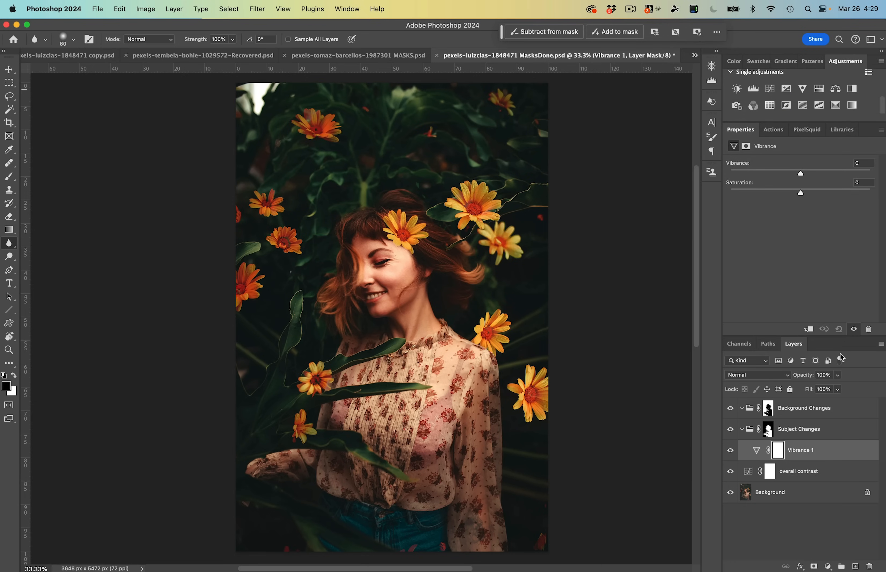
left_click(778, 451)
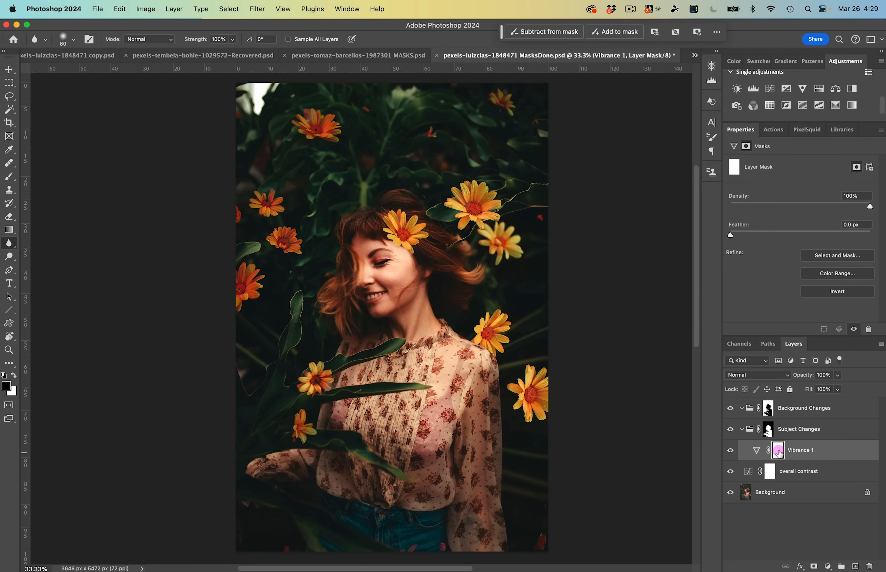
left_click(757, 453)
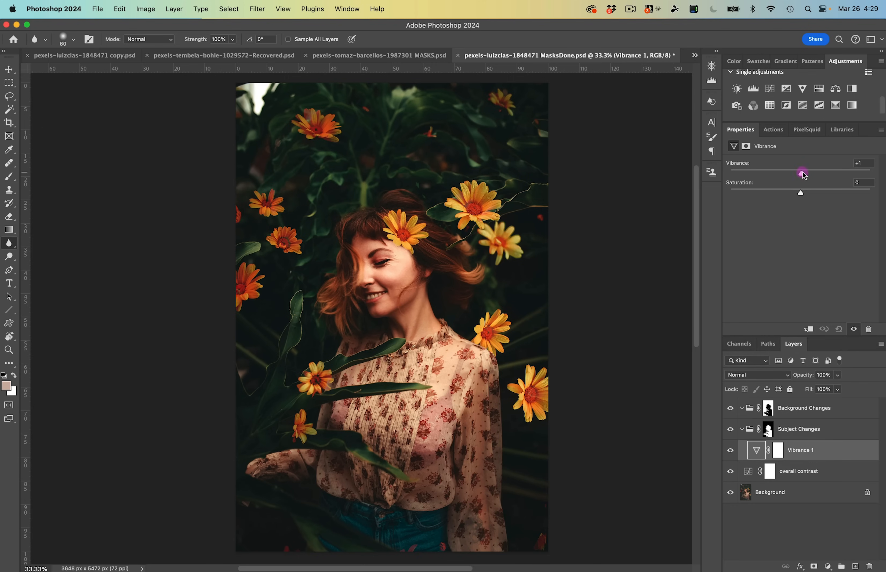
left_click_drag(810, 174, 816, 172)
left_click_drag(827, 168, 838, 164)
- Add a Curves adjustment layer to the Subject Changes group and lift the shadows from input 58 to output 76
left_click(794, 430)
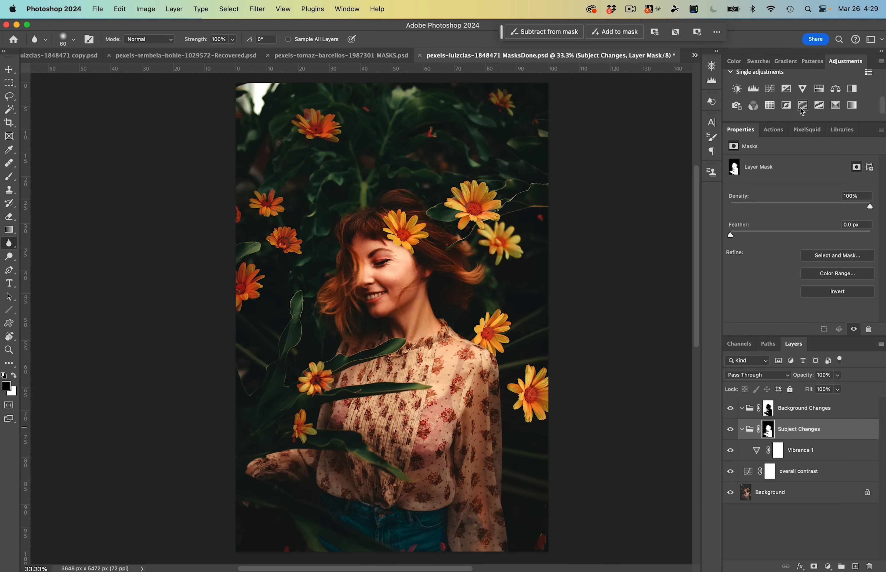
left_click(769, 89)
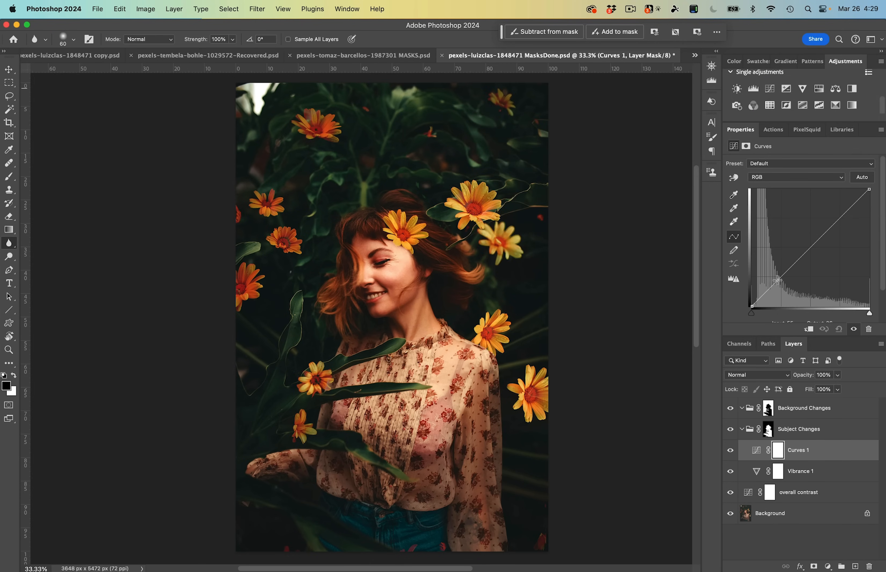
scroll(781, 275, "down", 1)
left_click(783, 267)
left_click_drag(782, 267, 778, 265)
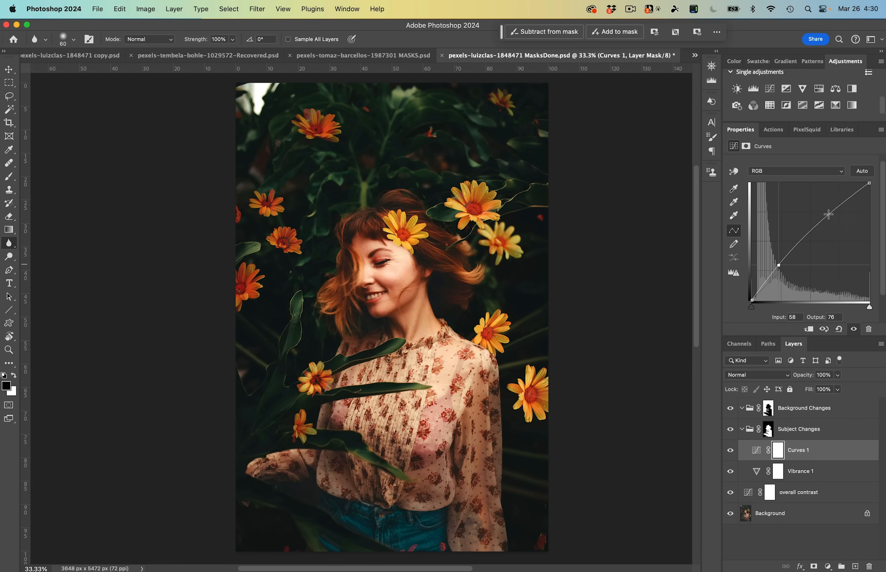
- Pull down the subject curve's highlights with a second point, set the shadow point to 60/75 and the black point to 1/0
left_click(829, 212)
left_click_drag(829, 211, 840, 214)
left_click_drag(778, 265, 780, 265)
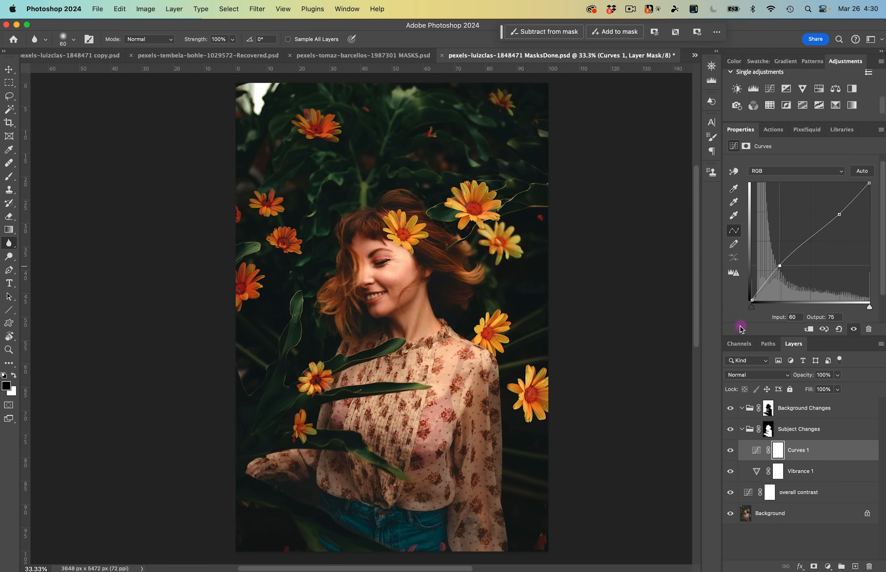
left_click_drag(752, 299, 752, 304)
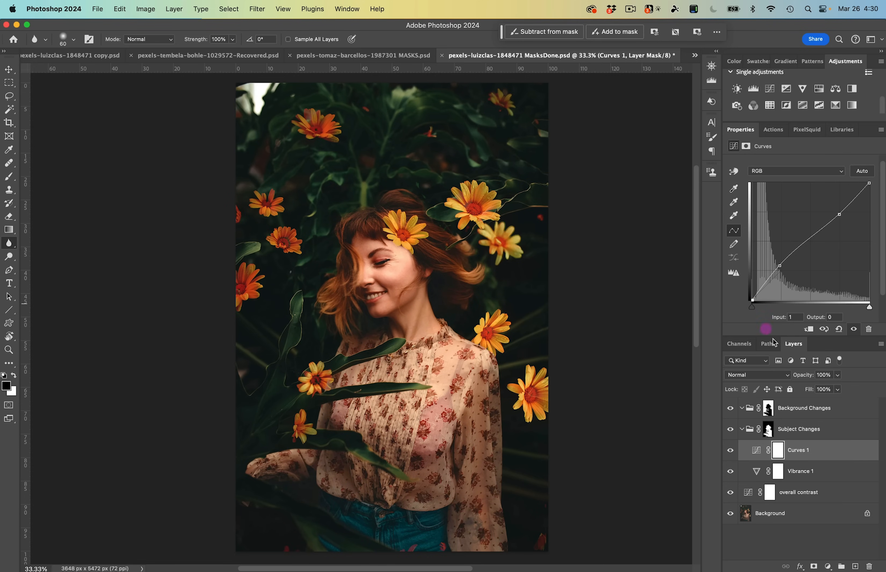
- Compare the photo with and without the subject's Curves layer, and set its black point to input 2, output 0
left_click(733, 451)
left_click(733, 451)
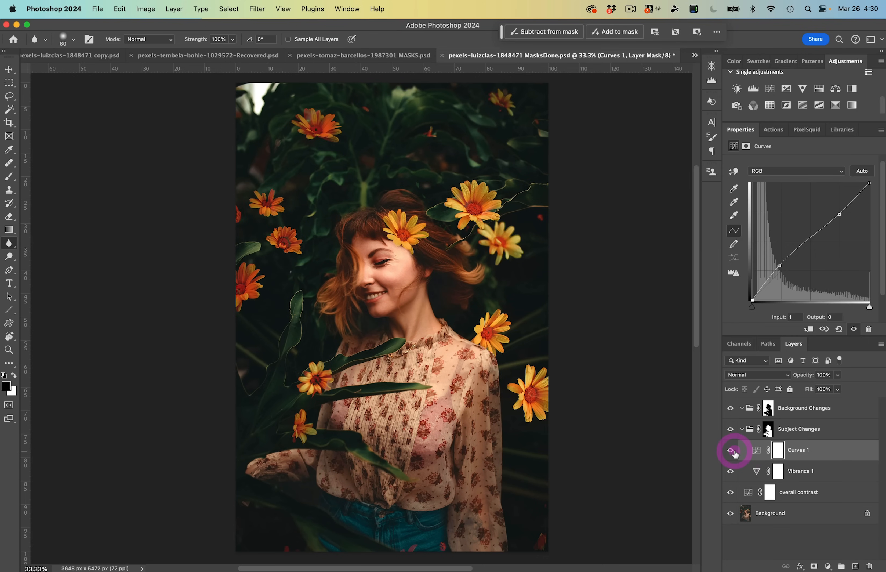
left_click(733, 451)
left_click(733, 452)
left_click(753, 300)
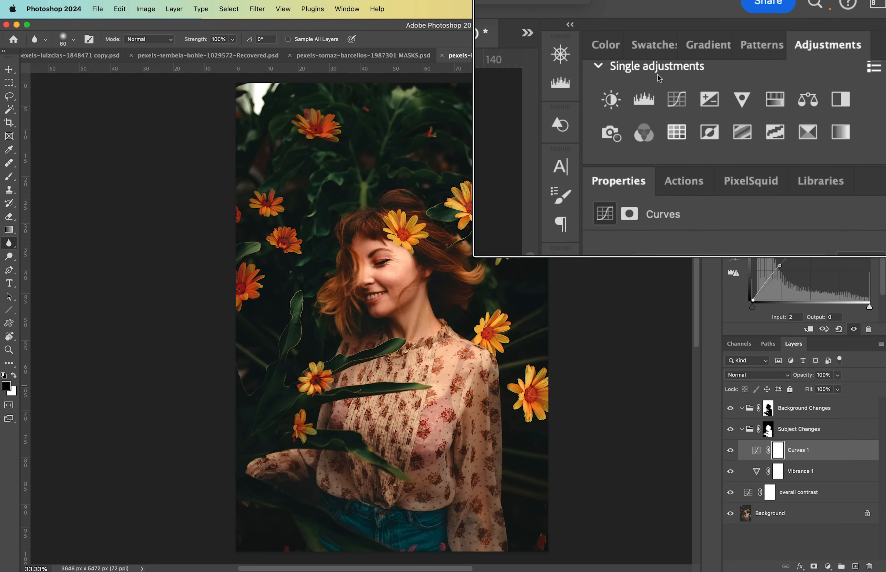
- Add a Hue/Saturation layer to the Subject Changes group with Overlay blend mode and 20% opacity
left_click(771, 104)
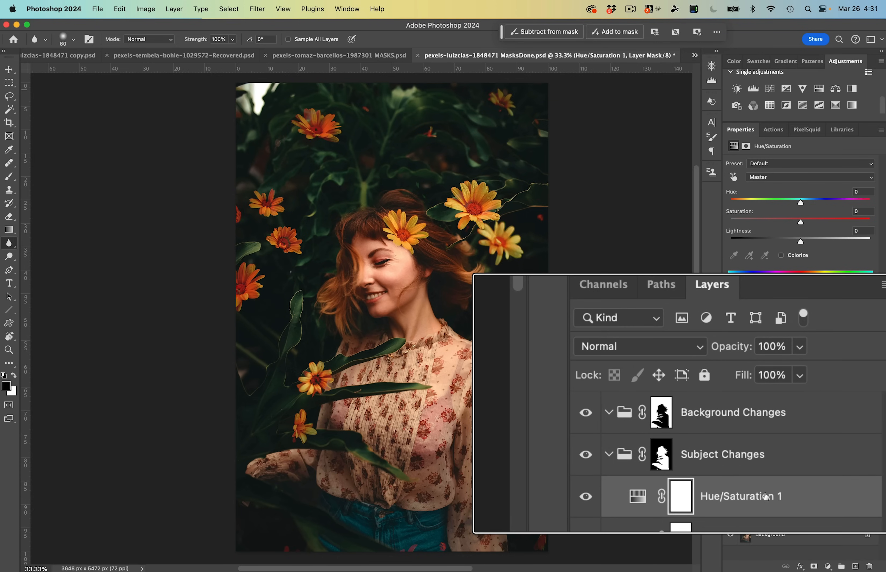
left_click(674, 350)
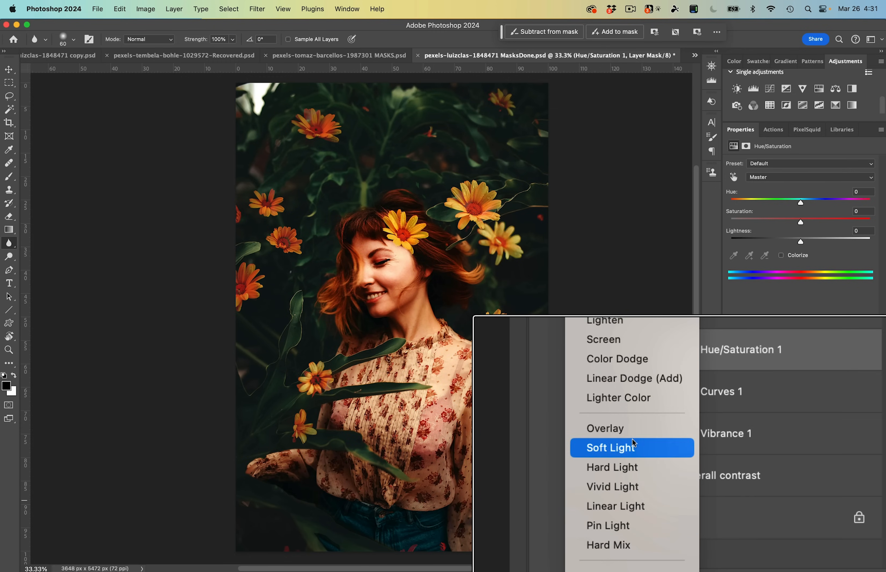
left_click(633, 428)
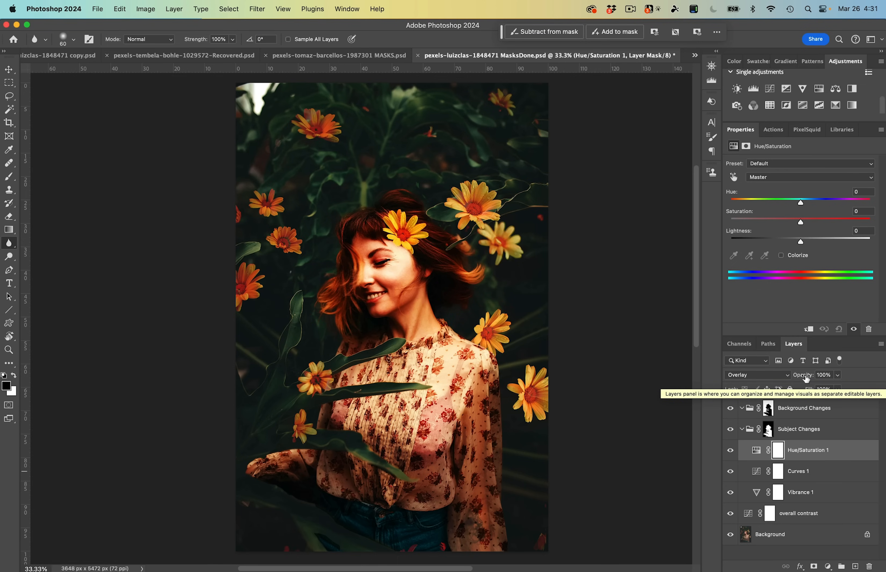
mouse_move(806, 378)
left_mouse_down()
mouse_move(770, 379)
mouse_move(800, 378)
left_mouse_up()
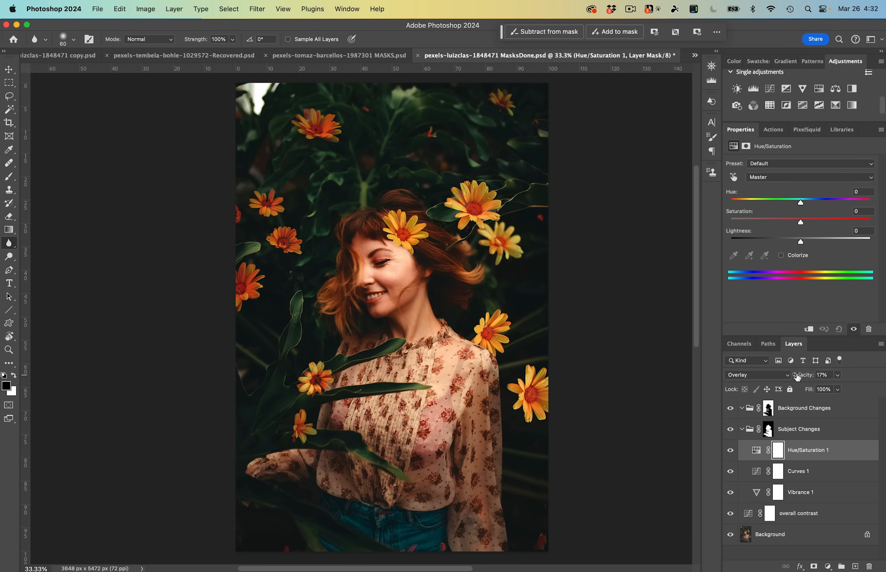
left_click_drag(796, 377, 798, 377)
- Compare the photo with and without the subject's Hue/Saturation layer and the whole Subject Changes group
left_click(732, 449)
left_click(732, 450)
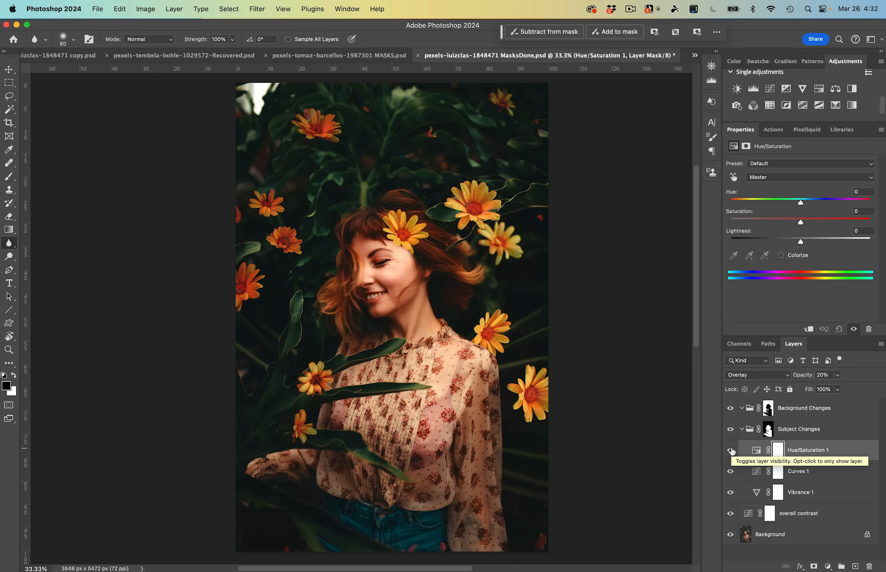
left_click(731, 430)
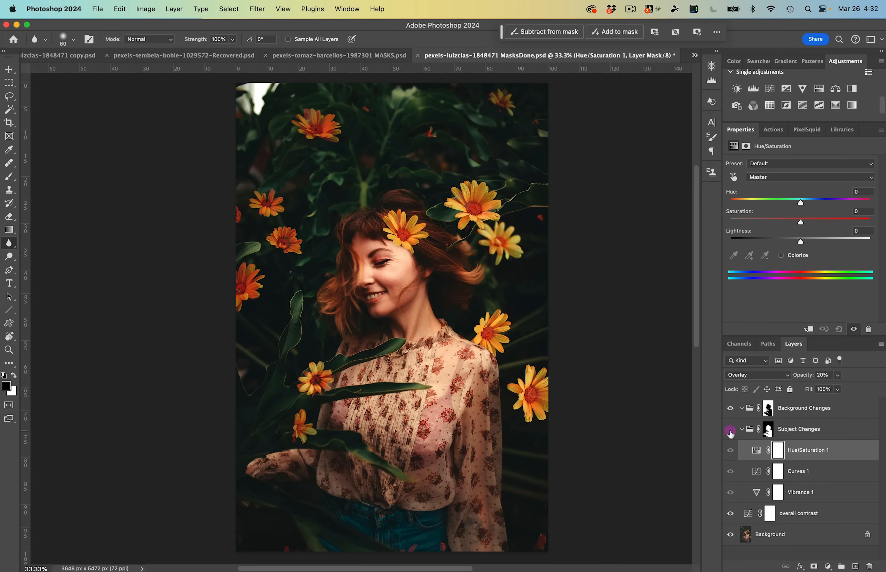
left_click(731, 430)
left_click(731, 431)
left_click(731, 431)
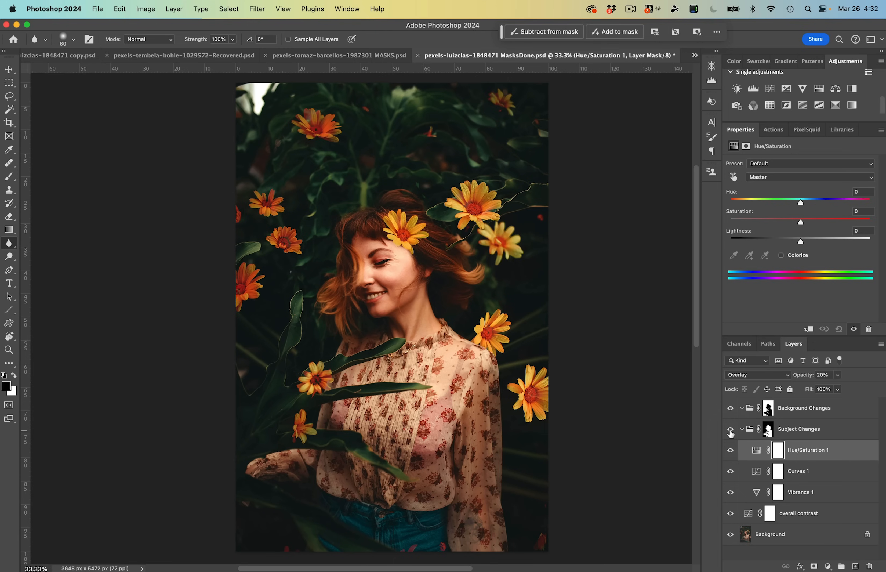
- Add a Selective Color layer to the Subject Changes group and set Reds to cyan -55, magenta -7, yellow -14 and black -16
left_click(820, 435)
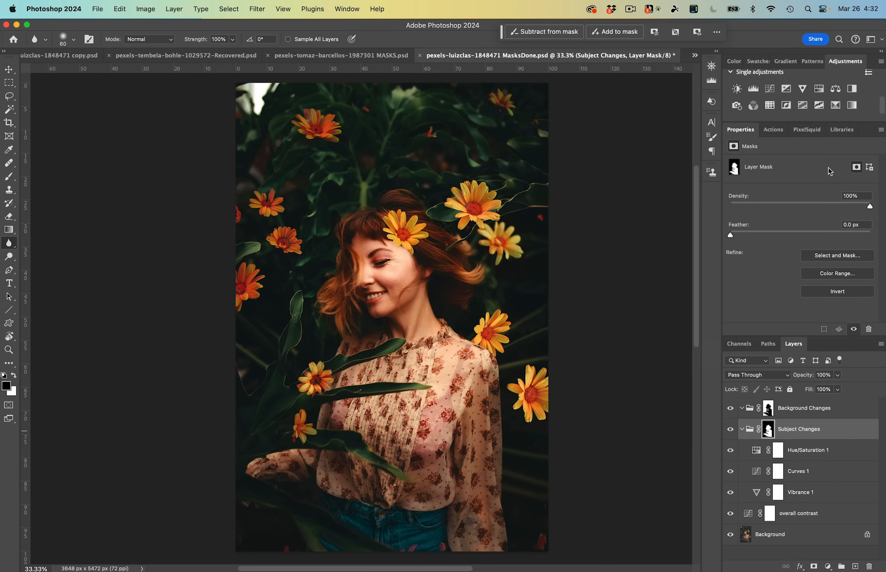
left_click(836, 106)
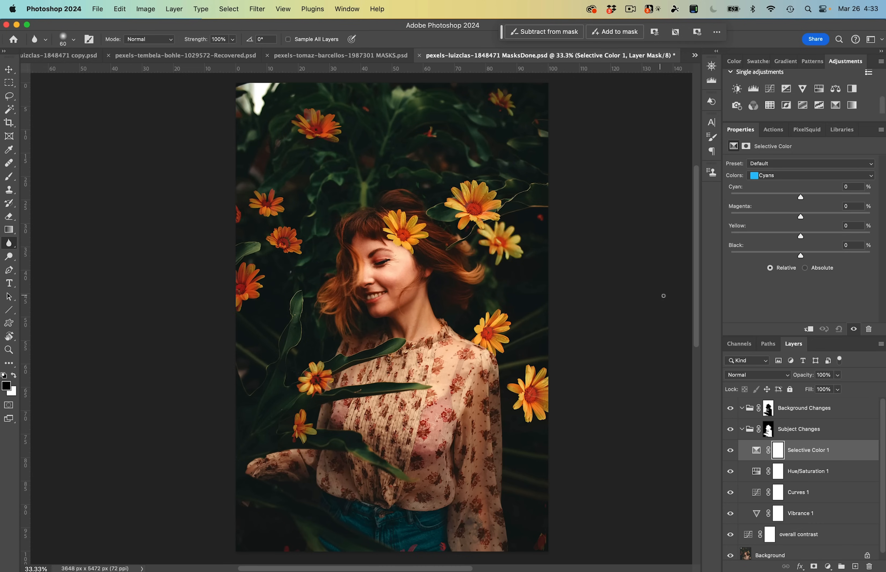
left_click(796, 178)
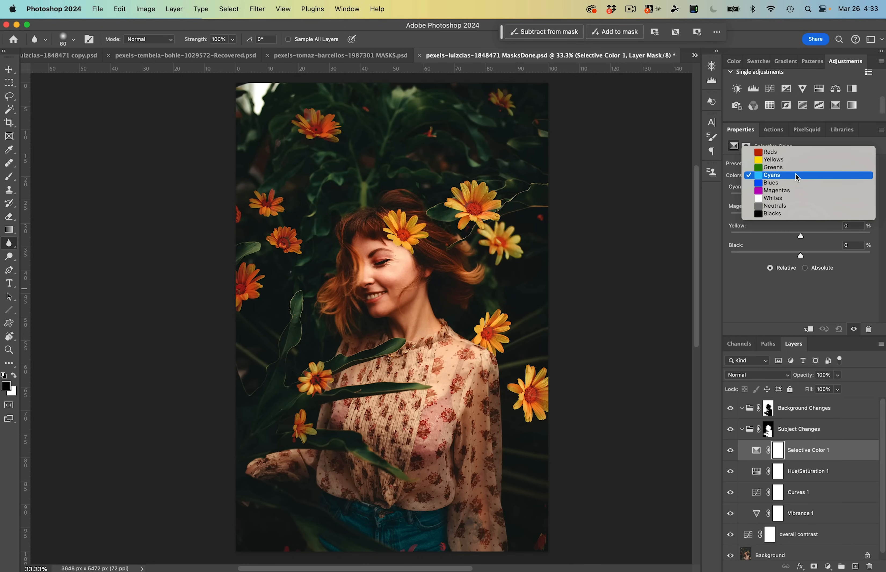
left_click(816, 456)
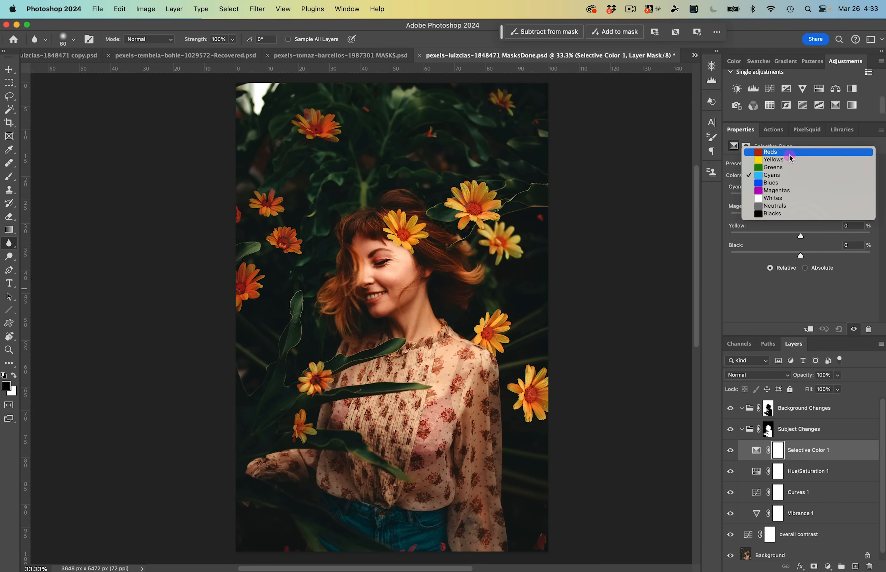
left_click(790, 154)
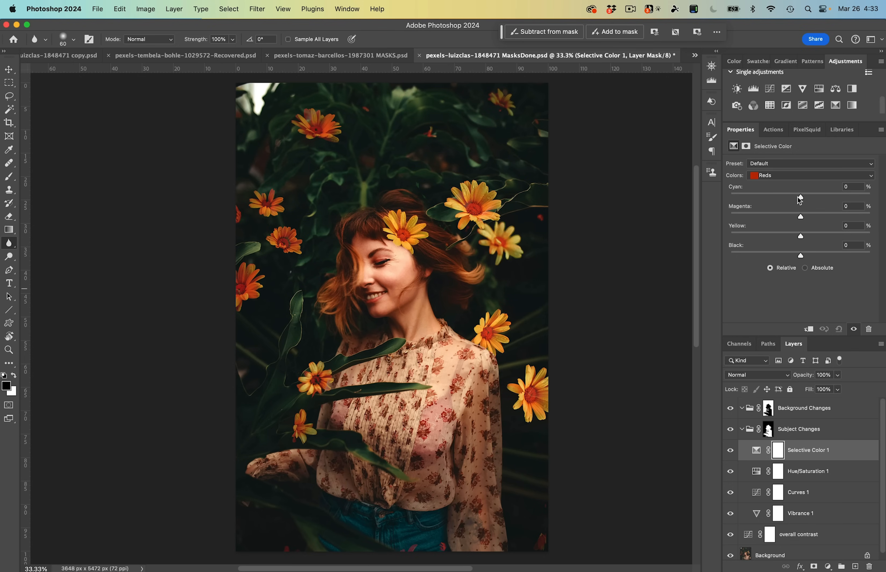
left_click_drag(798, 197, 762, 200)
left_click_drag(797, 213, 792, 237)
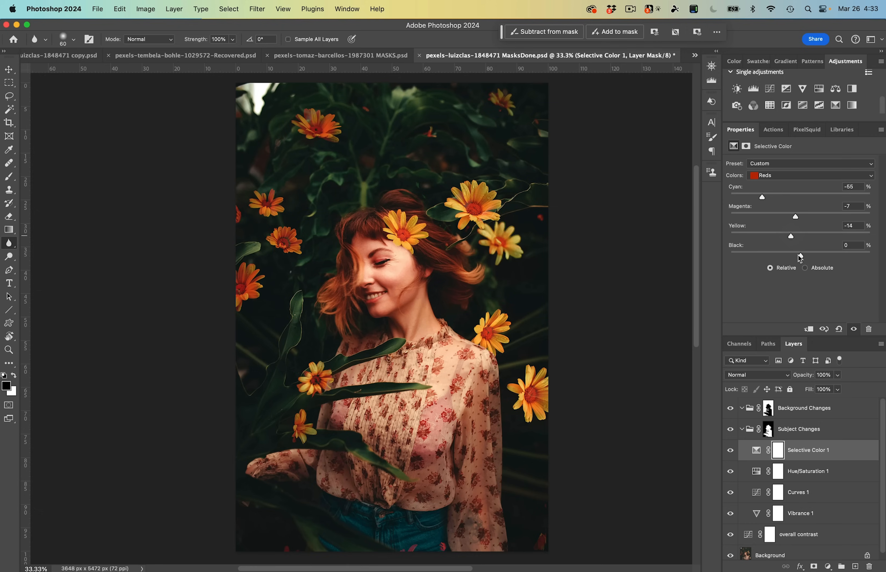
left_click_drag(801, 258, 790, 259)
- Compare the photo with and without the Selective Color layer, and slightly lower the magenta amount in Reds
left_click(731, 450)
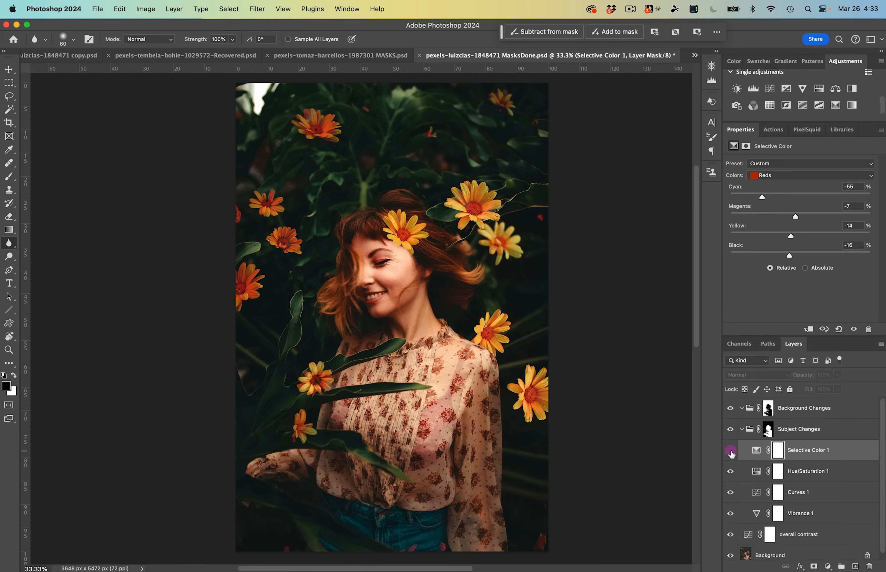
left_click(730, 450)
left_click(731, 451)
left_click(731, 450)
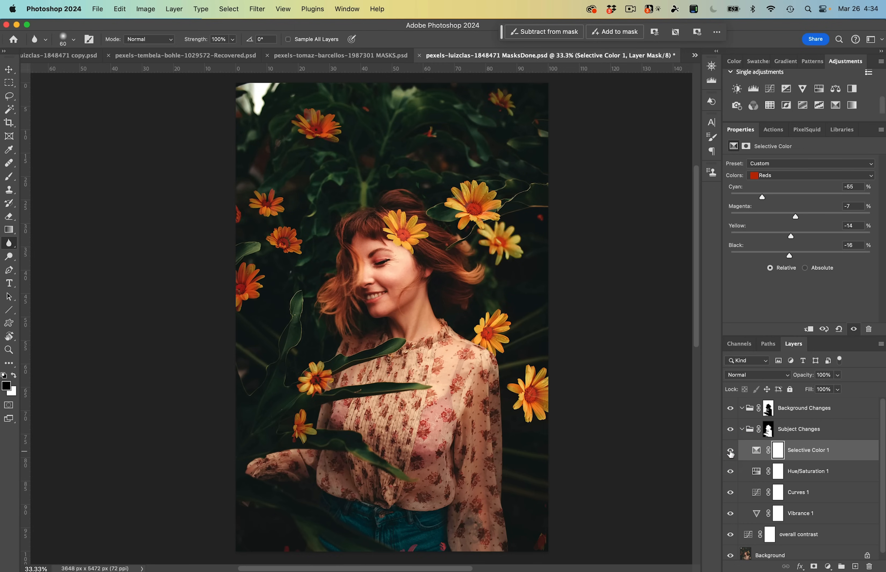
left_click(730, 450)
left_click(731, 451)
left_click_drag(796, 216, 794, 219)
- Set the Selective Color layer's Yellows to cyan -44, magenta -24, yellow -13 and black -11
left_click(779, 176)
left_click(781, 183)
left_click_drag(801, 199, 770, 200)
left_click_drag(802, 216, 786, 219)
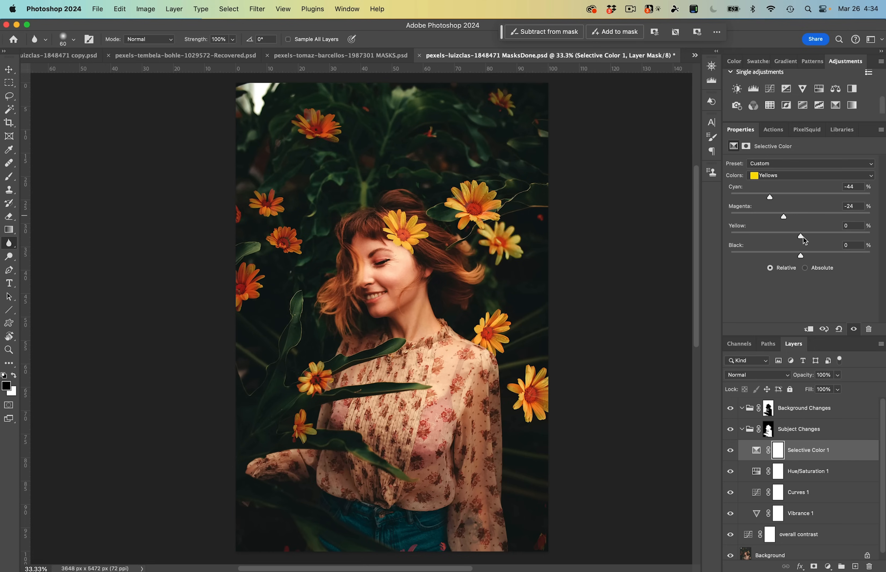
left_click_drag(804, 237, 791, 233)
left_click_drag(801, 254, 794, 256)
- Examine the Selective Color layer's effect on the woman by switching its visibility off and on
left_click(729, 451)
left_click(729, 451)
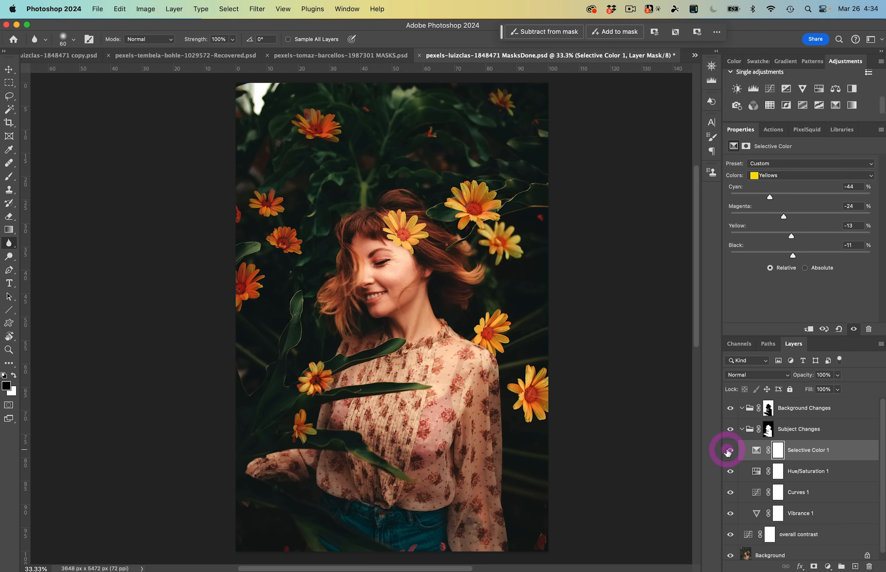
left_click(728, 450)
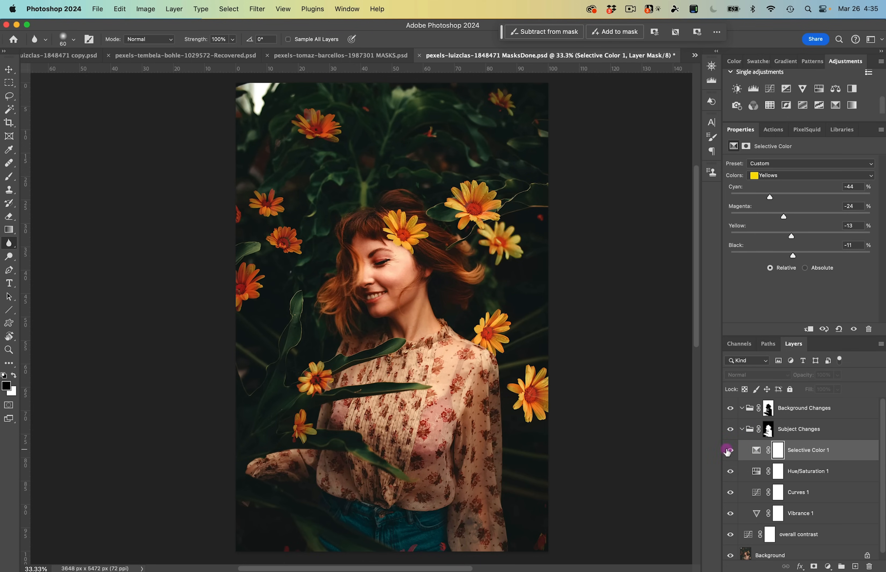
left_click(729, 451)
left_click(728, 450)
left_click(728, 451)
left_click(729, 450)
left_click(728, 451)
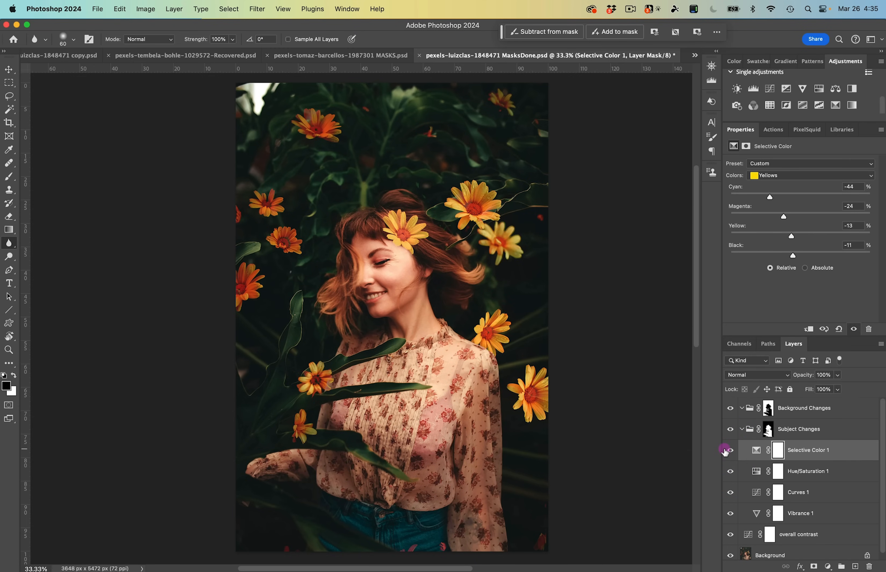
left_click(727, 451)
left_click(726, 451)
- With the Background Changes group selected, collapse the Subject Changes group and compare the photo with and without its edits
left_click(789, 413)
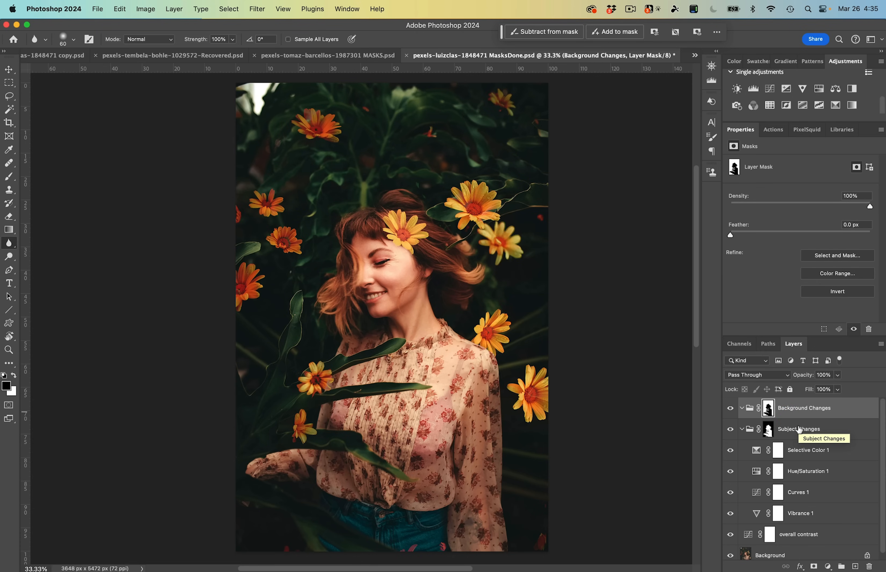
left_click(743, 430)
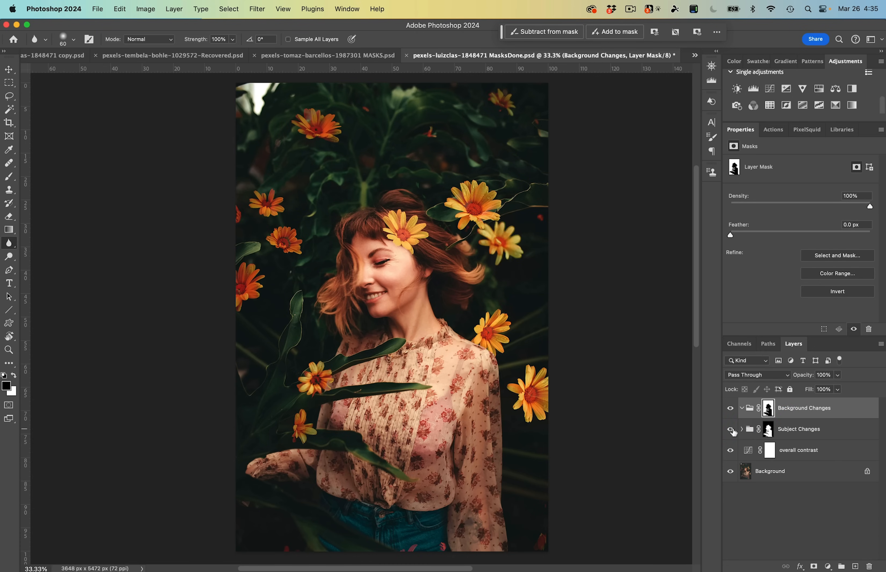
left_click(731, 429)
left_click(731, 429)
left_click(731, 430)
left_click(731, 430)
left_click(730, 430)
left_click(731, 430)
- Add a Hue/Saturation layer to the Background Changes group and widen its Greens range to 63°/88° and 159°\176°
left_click(820, 90)
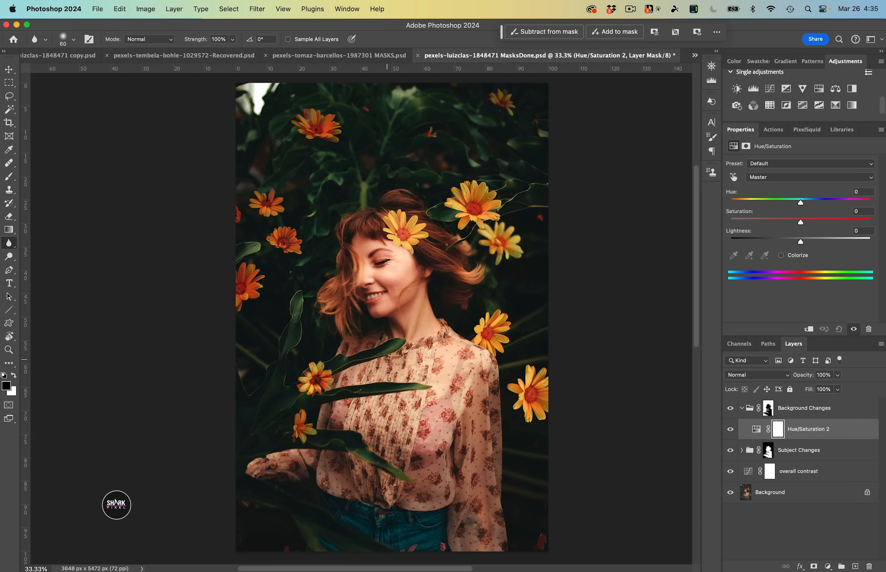
left_click(731, 450)
left_click(731, 451)
left_click(848, 178)
left_click(842, 207)
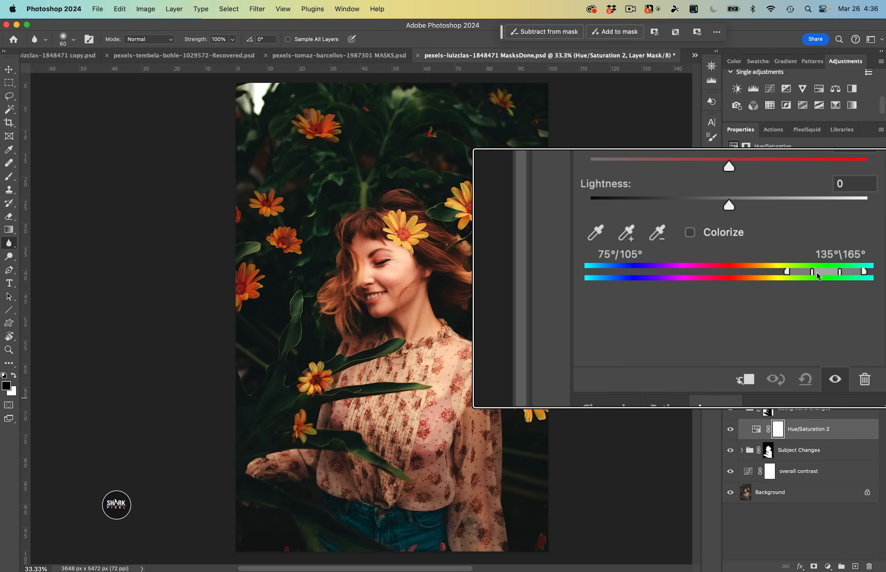
left_click_drag(813, 273, 779, 273)
left_click_drag(840, 272, 872, 272)
left_click(863, 389)
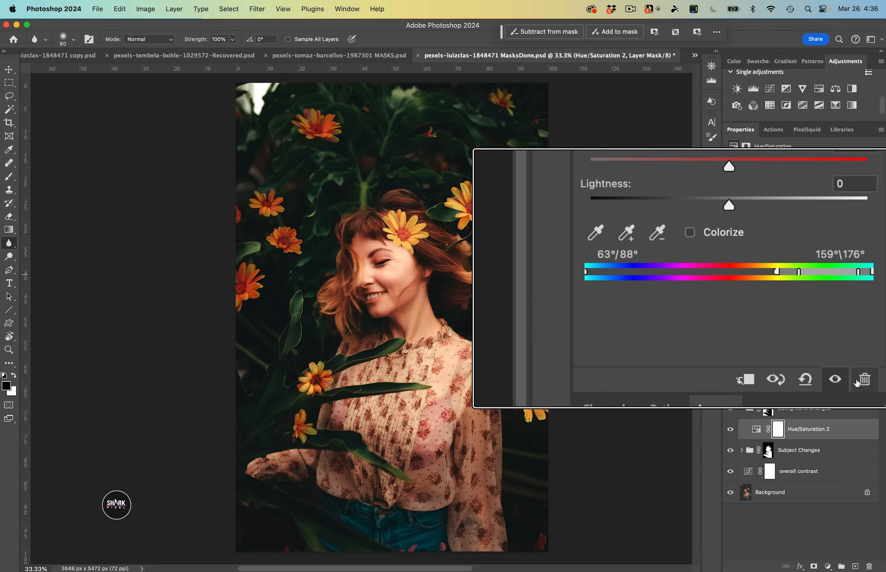
- Set the background Greens to hue +15, saturation +17 and lightness -19, and compare with the layer hidden
mouse_move(811, 200)
left_mouse_down()
mouse_move(704, 201)
mouse_move(812, 191)
mouse_move(803, 224)
mouse_move(779, 224)
mouse_move(861, 216)
mouse_move(802, 222)
mouse_move(811, 217)
left_mouse_up()
left_click(800, 241)
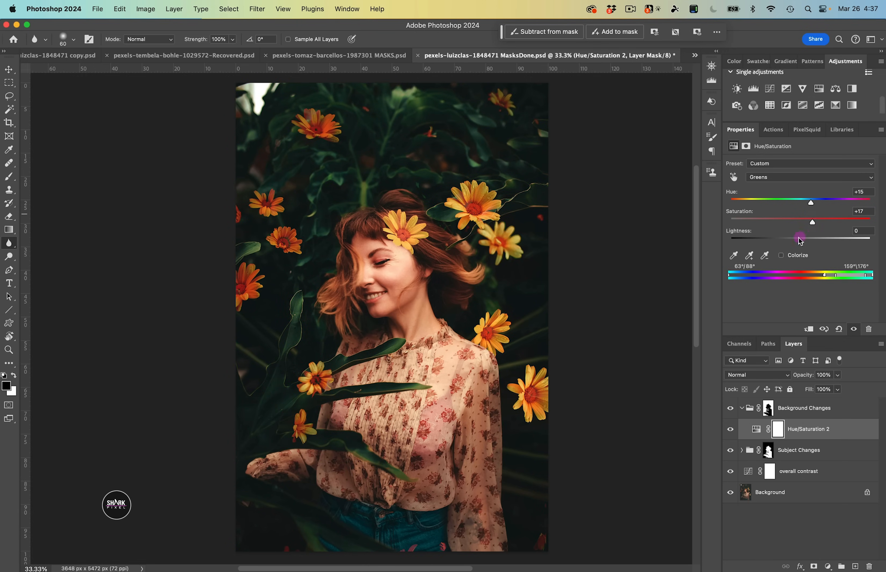
mouse_move(801, 244)
left_mouse_down()
mouse_move(785, 245)
mouse_move(787, 237)
left_mouse_up()
left_click(731, 431)
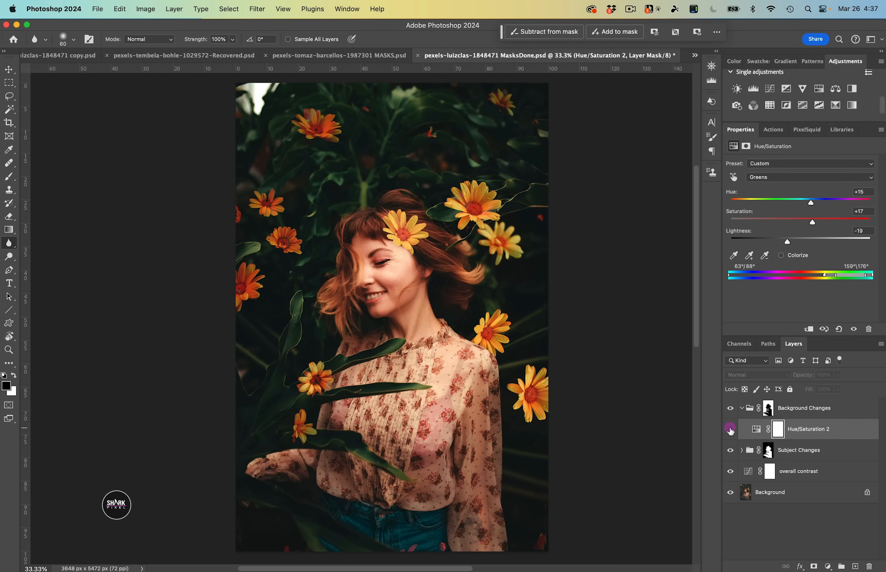
left_click(730, 430)
left_click(729, 430)
left_click(728, 429)
- Set the background Greens to saturation +33, lightness -27 and hue -8, comparing the photo with and without the layer
left_click_drag(812, 222, 818, 223)
left_click_drag(823, 223, 825, 223)
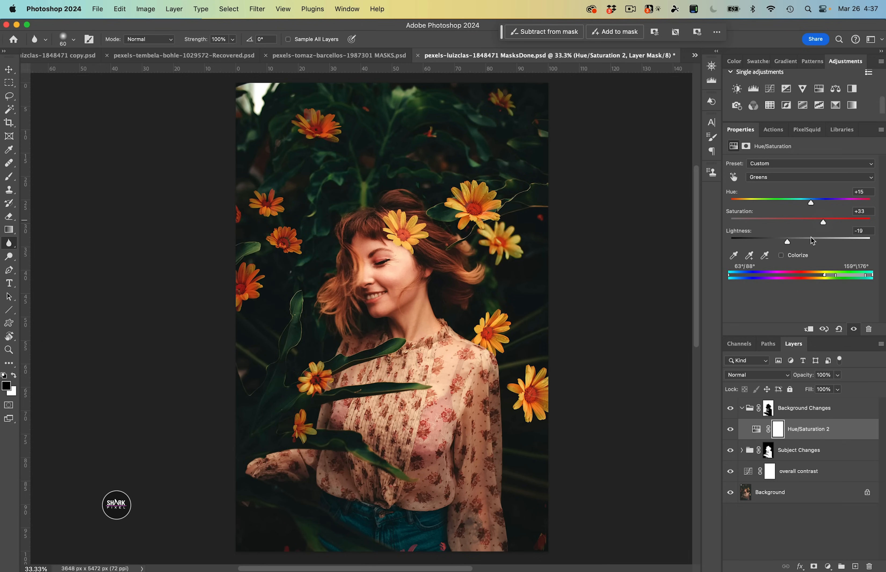
left_click_drag(787, 242, 782, 244)
left_click(730, 429)
left_click(729, 430)
left_click(730, 430)
left_click(730, 430)
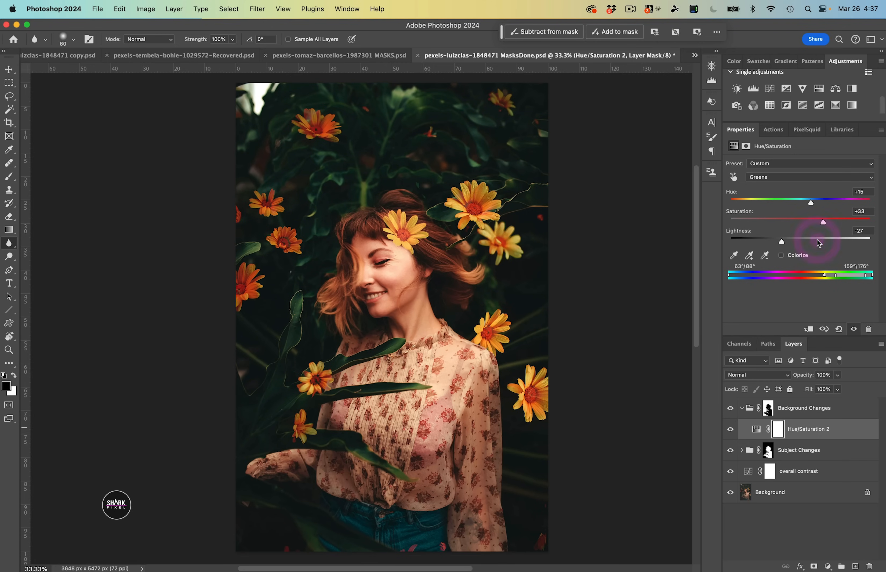
mouse_move(813, 203)
left_mouse_down()
mouse_move(829, 202)
mouse_move(799, 205)
left_mouse_up()
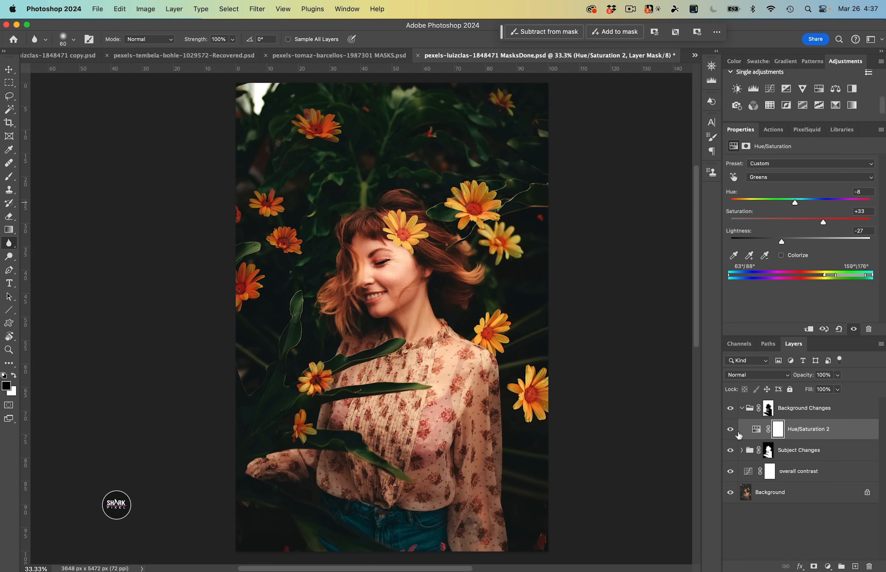
- In the Subject Changes group's Selective Color layer, set Cyans to cyan -49, magenta -51 and yellow -11 to recolor the jeans
left_click(804, 414)
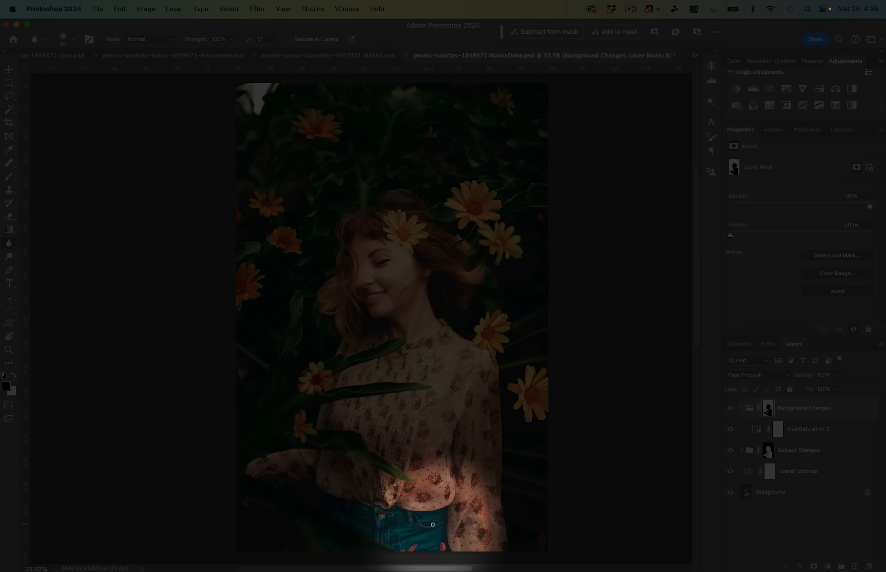
left_click(797, 451)
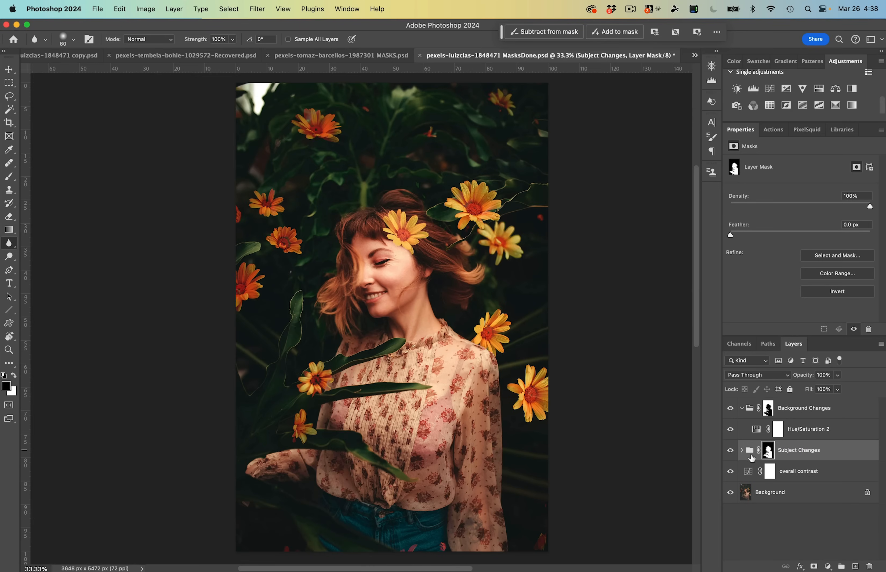
left_click(743, 451)
left_click(789, 477)
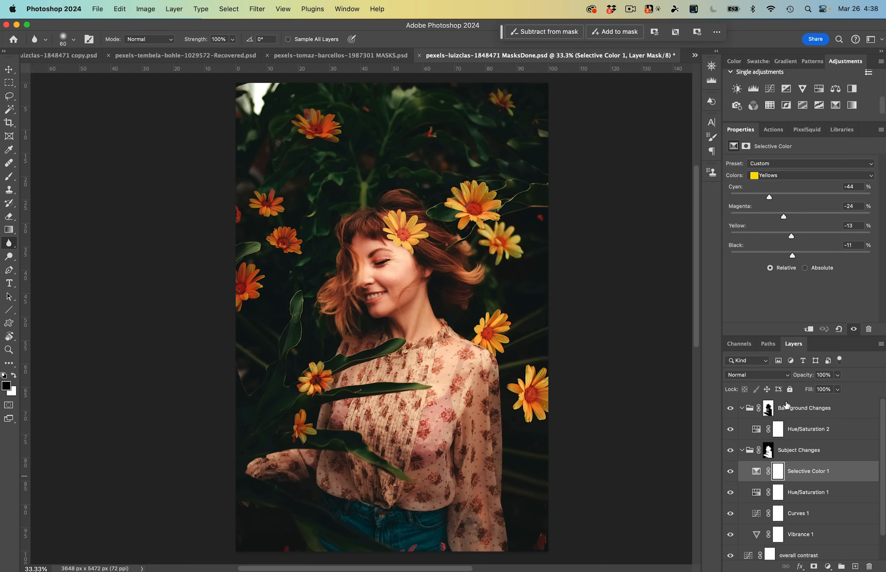
left_click(784, 175)
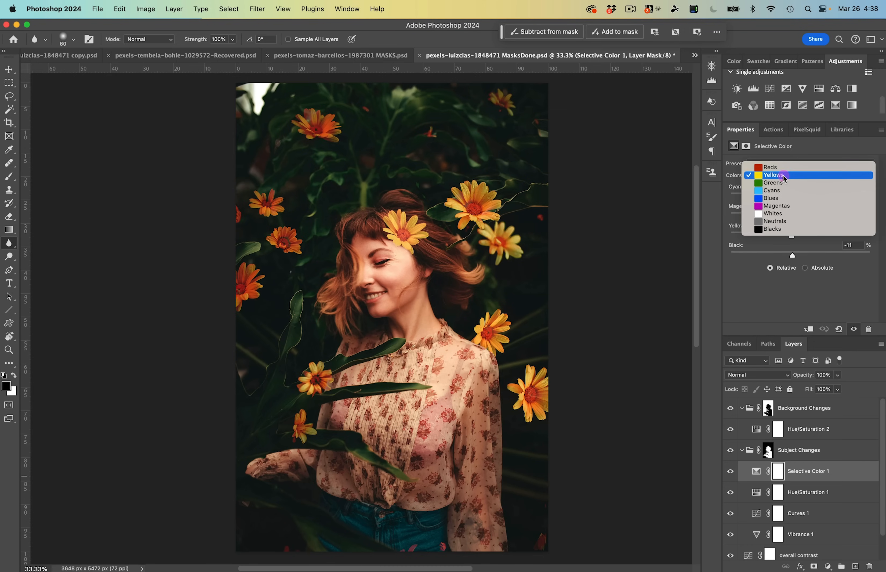
left_click(784, 191)
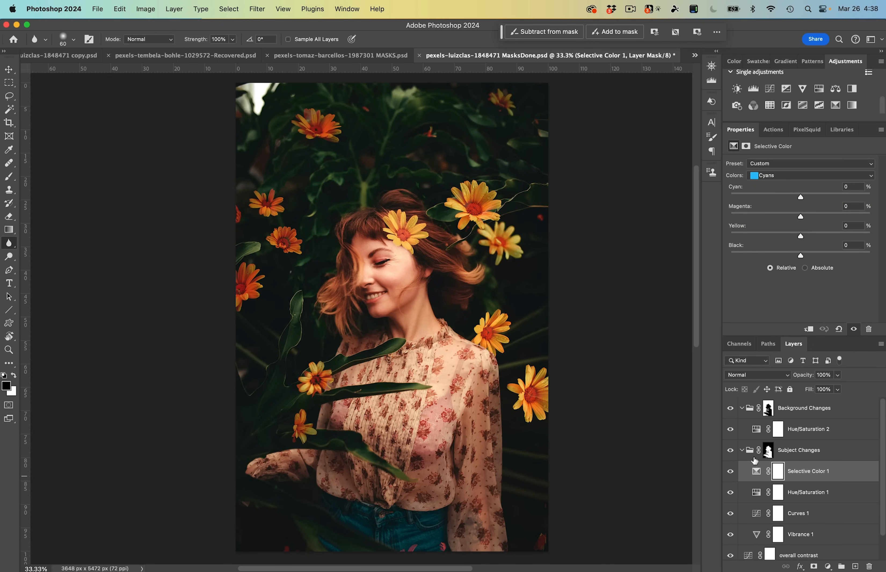
left_click_drag(801, 196, 767, 187)
left_click_drag(800, 216, 645, 227)
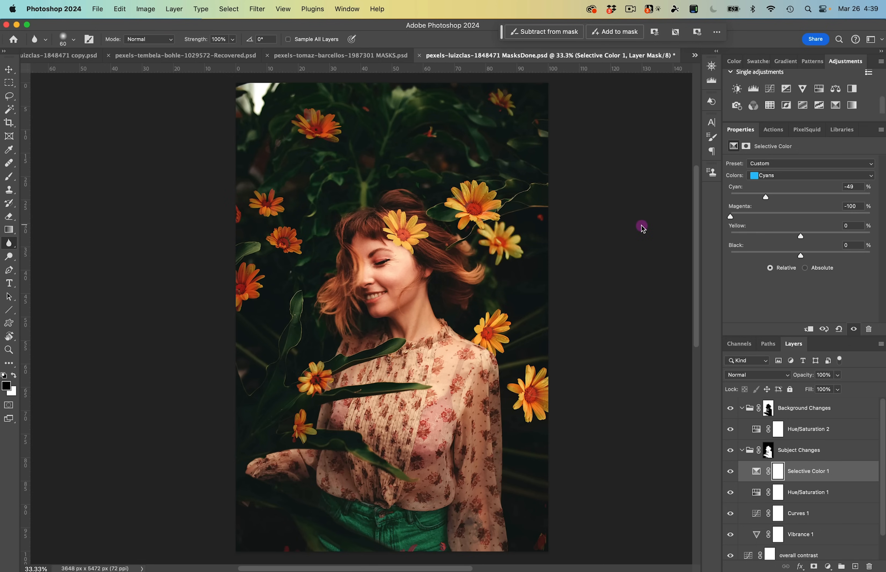
left_click_drag(641, 227, 672, 230)
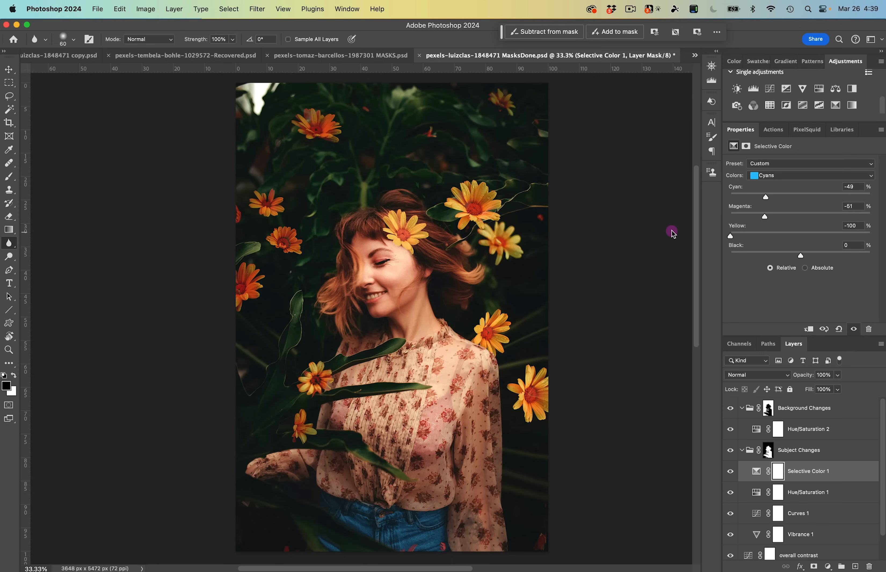
left_click_drag(672, 232, 793, 232)
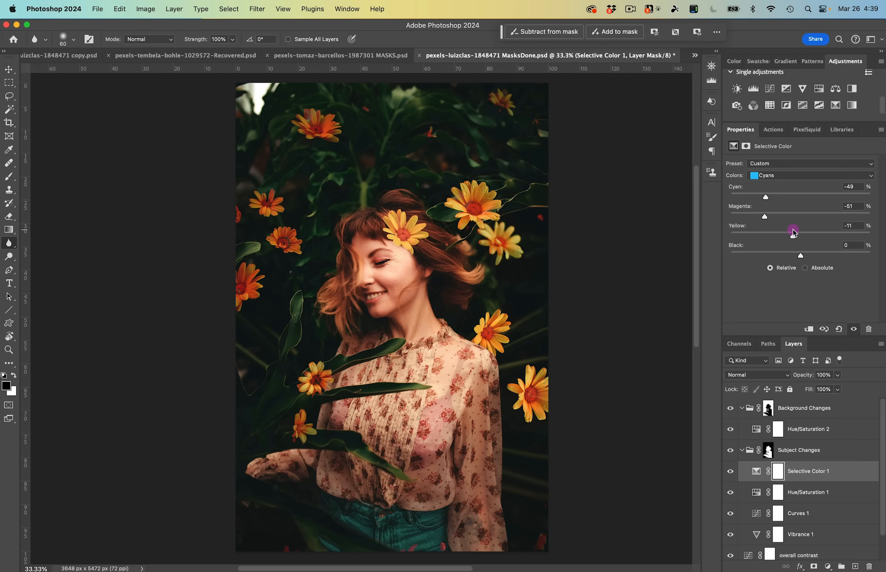
- Refine the Selective Color layer's Cyans to cyan -89, magenta -32, yellow +8 and black +7
left_click_drag(795, 236, 739, 197)
left_click_drag(801, 256, 871, 256)
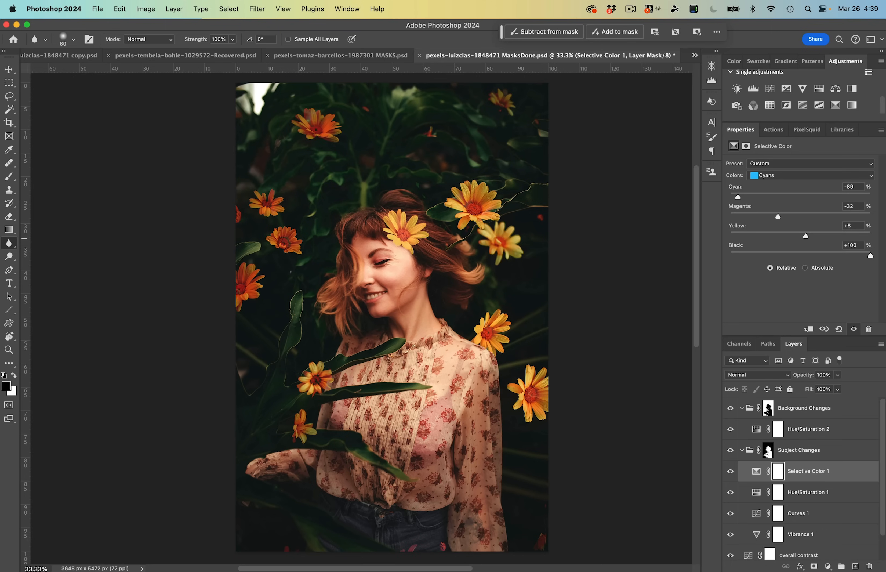
left_click_drag(870, 255, 805, 259)
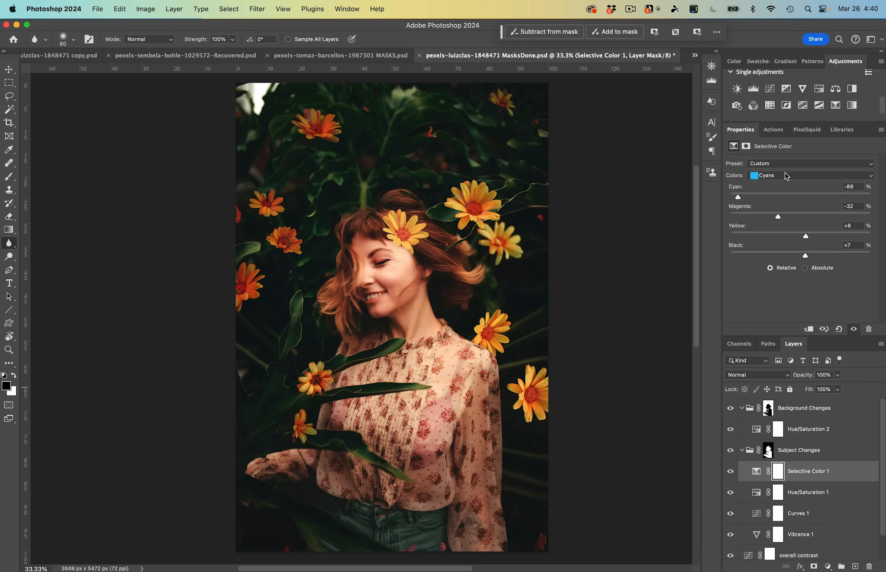
- Set the Selective Color layer's Cyans to cyan -100 and compare the jeans with the layer hidden and shown
left_click_drag(738, 197, 720, 197)
left_click(731, 471)
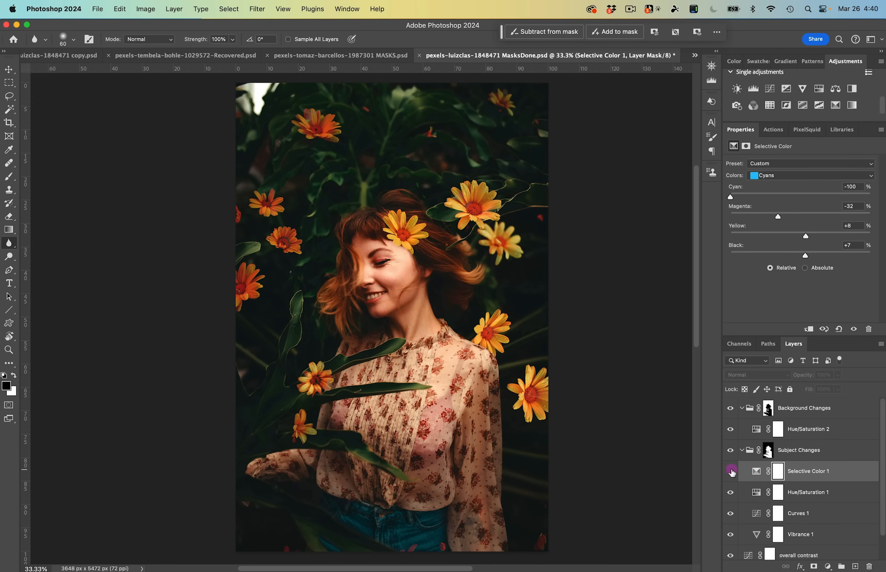
left_click(730, 471)
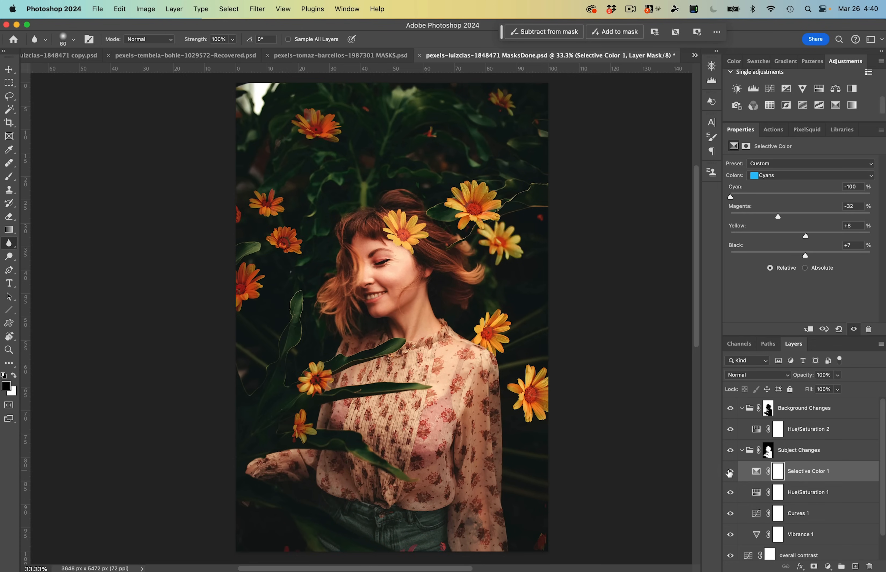
left_click(731, 471)
left_click(730, 471)
- Rename the Hue/Saturation 1 layer in the Subject Changes group as "contrast overlay"
left_click(797, 499)
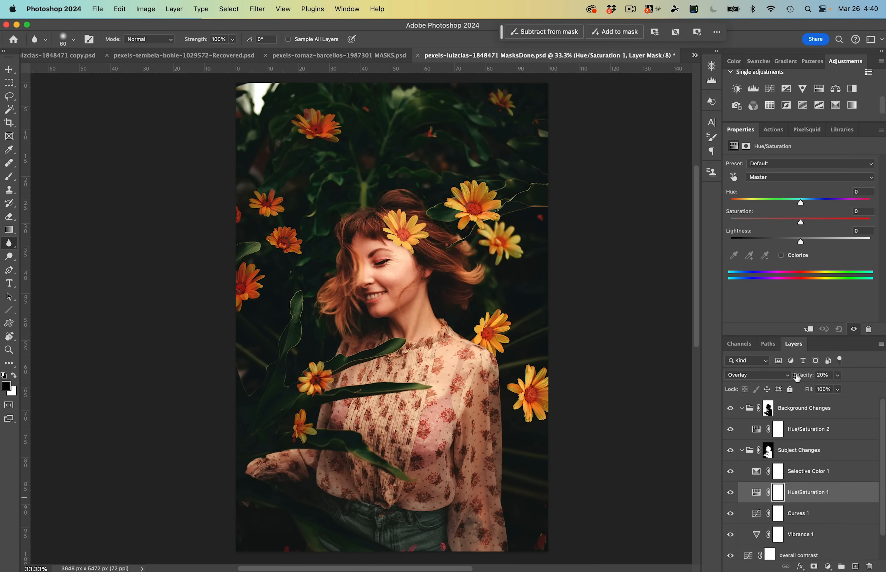
double_click(805, 491)
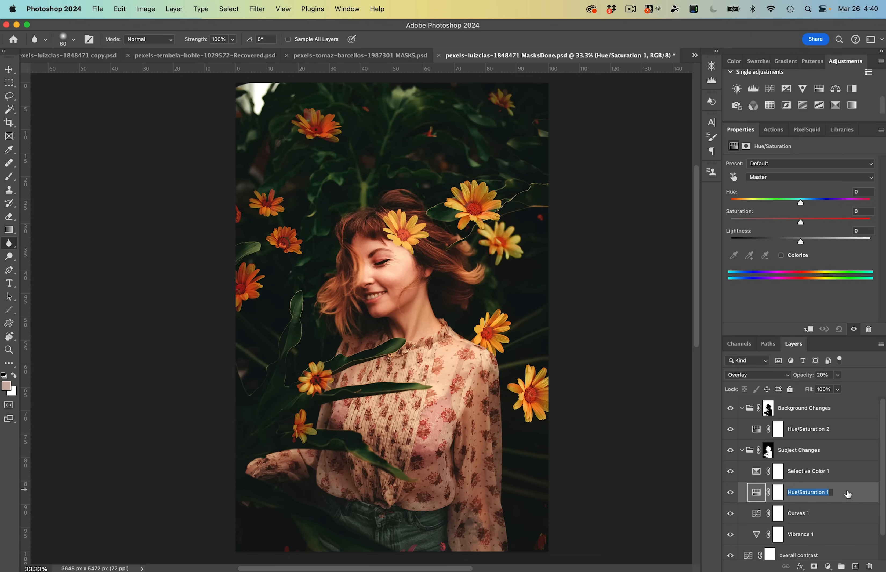
type("contrast overlay")
key("Return")
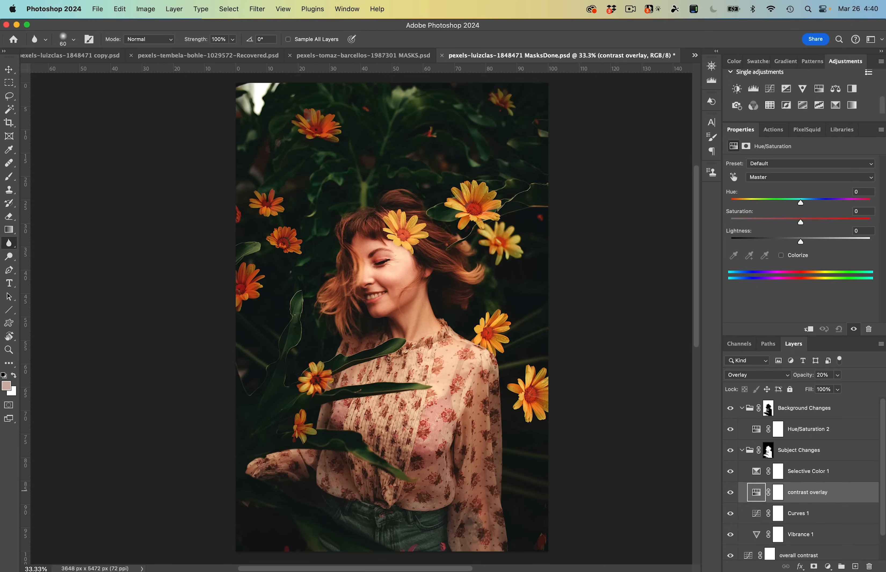
- Rename the Selective Color 1 layer as "subject color select"
double_click(816, 470)
type("subjec")
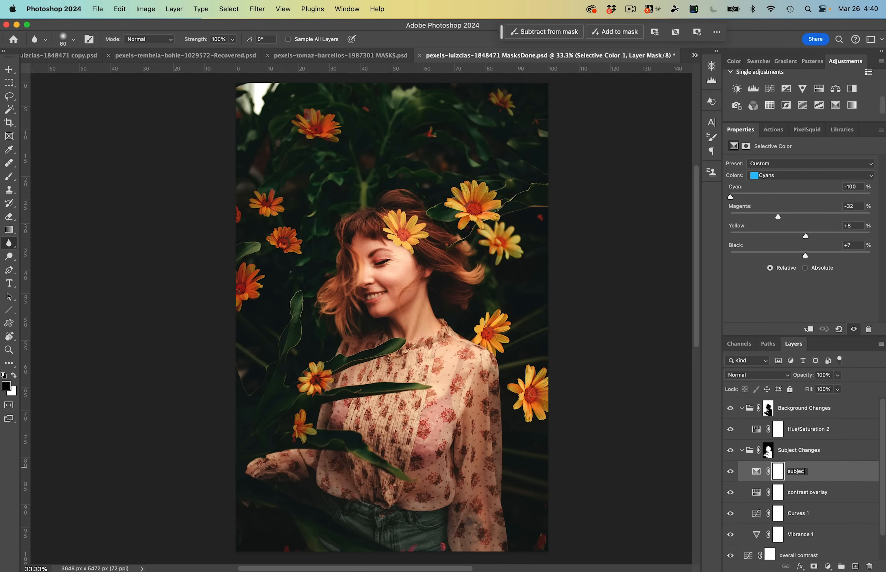
type("t color select")
key("Return")
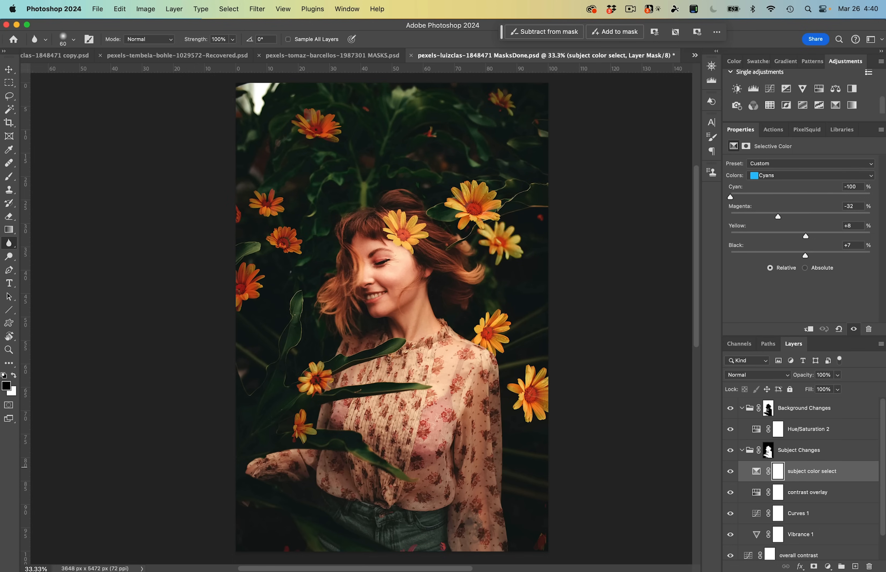
- Check the Curves 1 layer's effect by hiding and showing it, and rename the layer as "overall fill shaddows"
left_click(794, 516)
left_click(730, 513)
left_click(731, 513)
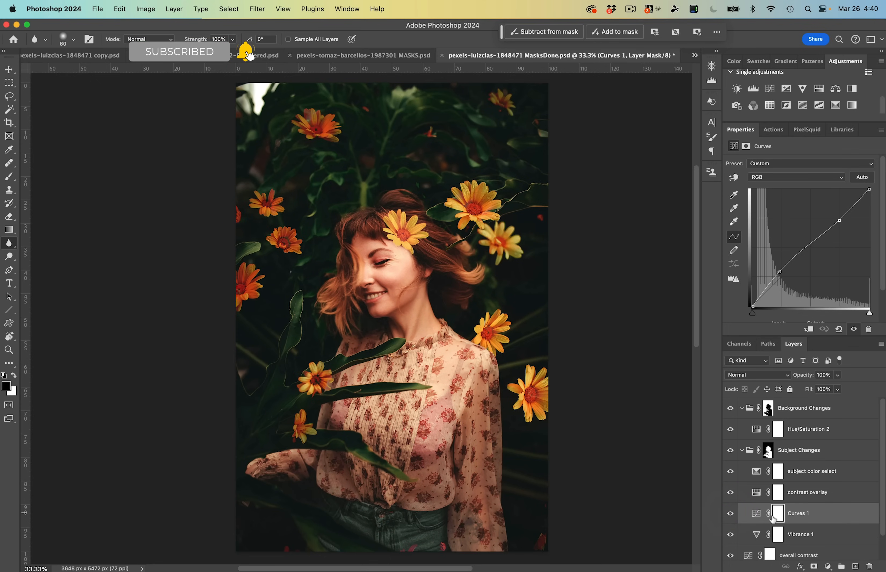
double_click(797, 514)
type("overall")
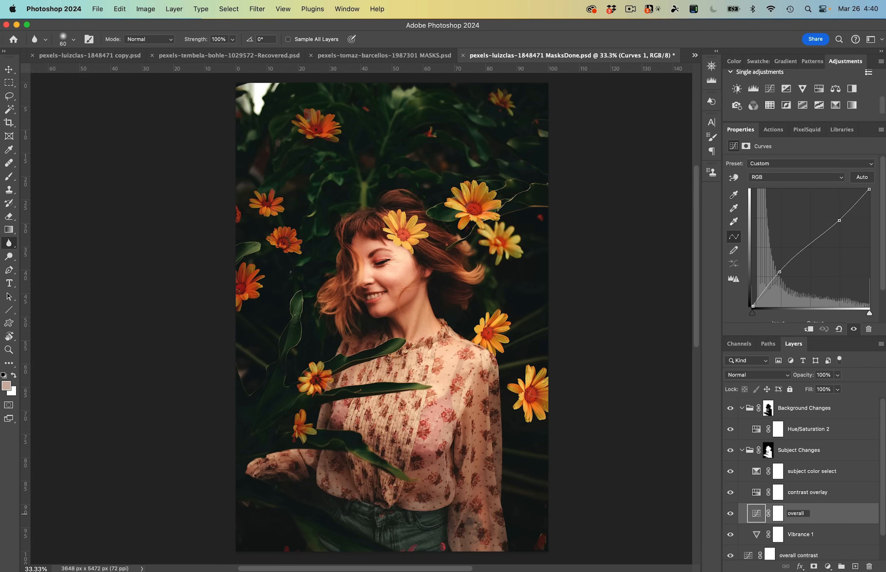
type(" fill shadows")
key("Return")
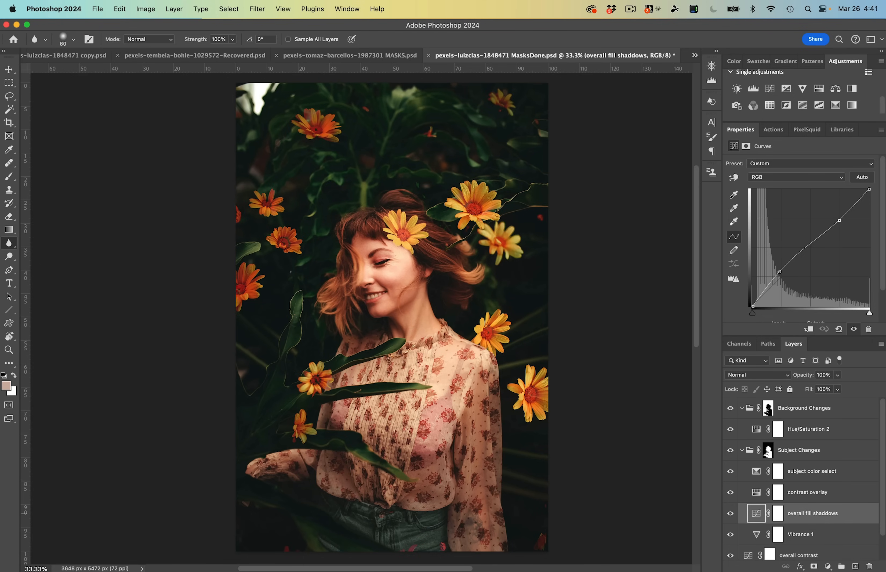
- Review the adjustment layers in the Subject Changes group and collapse the group
left_click(811, 534)
left_click(809, 518)
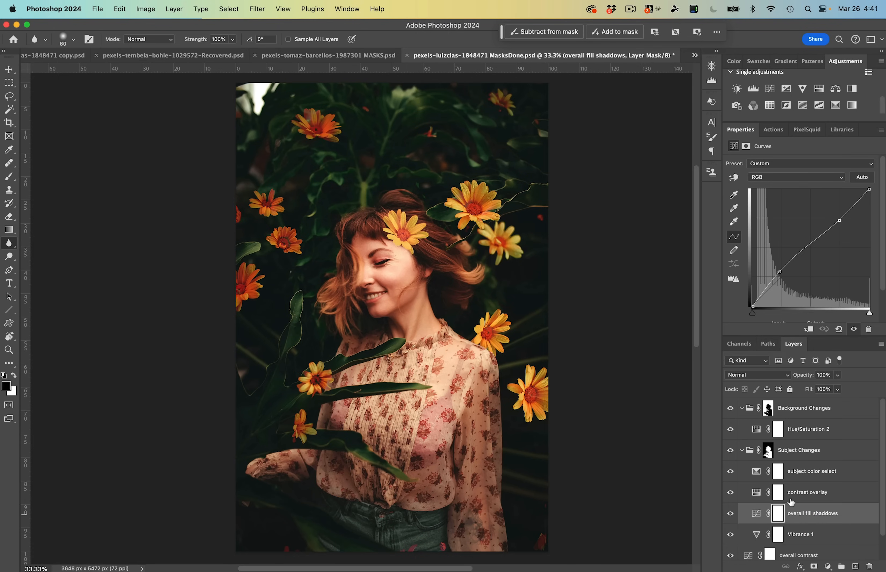
left_click(799, 497)
left_click(788, 478)
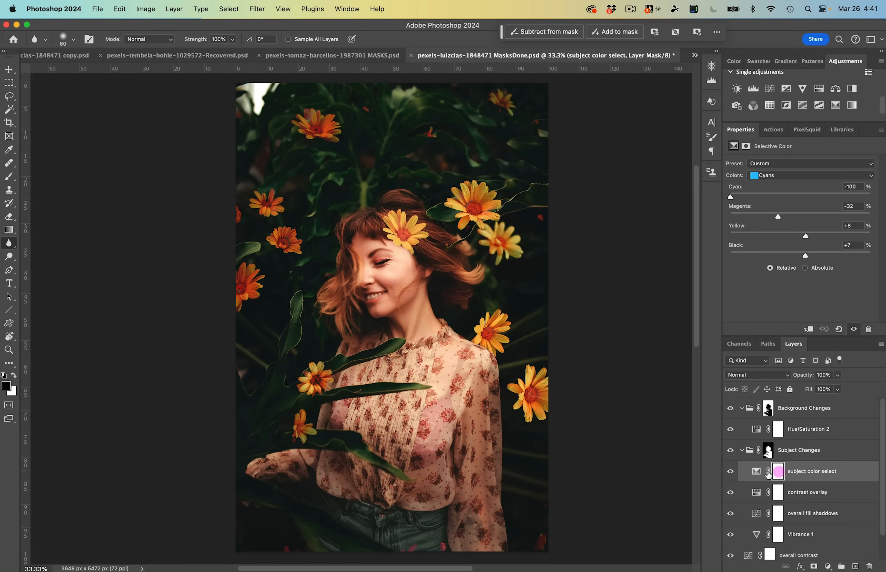
left_click(729, 451)
left_click(807, 459)
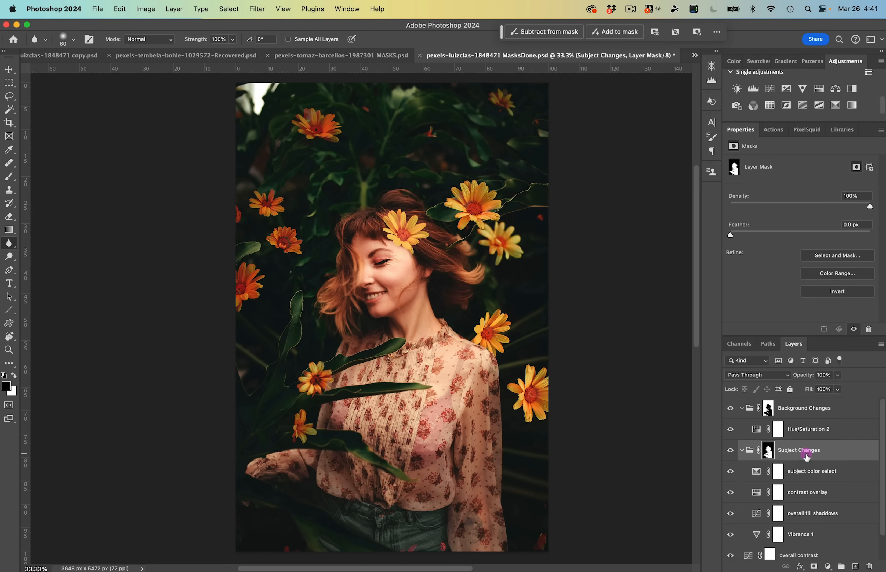
left_click(743, 451)
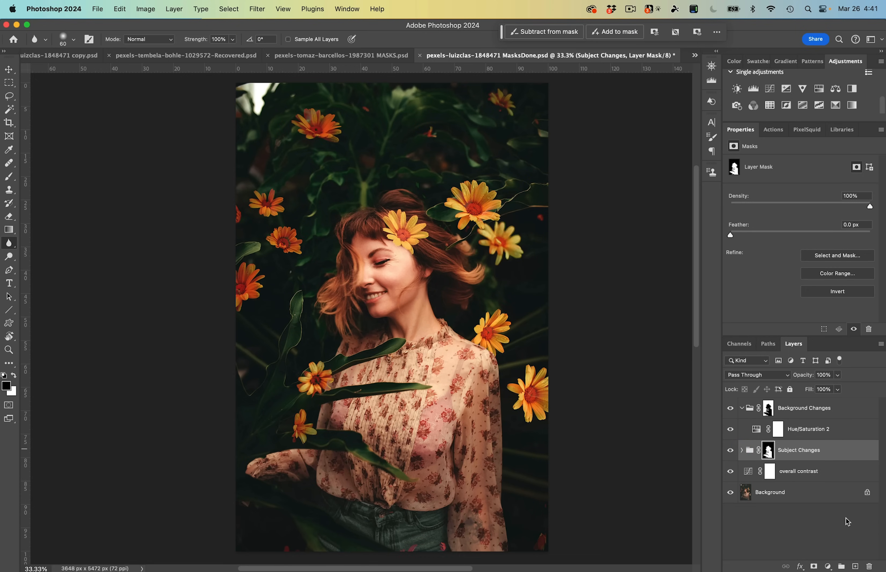
- Add a Brightness/Contrast layer inside the Background Changes group with brightness -86 and contrast -37
left_click(795, 411)
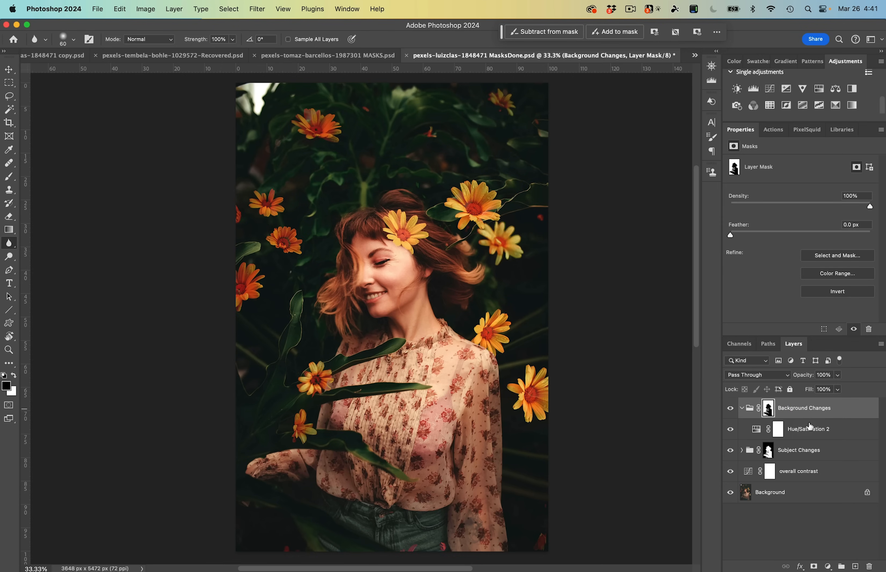
left_click(737, 89)
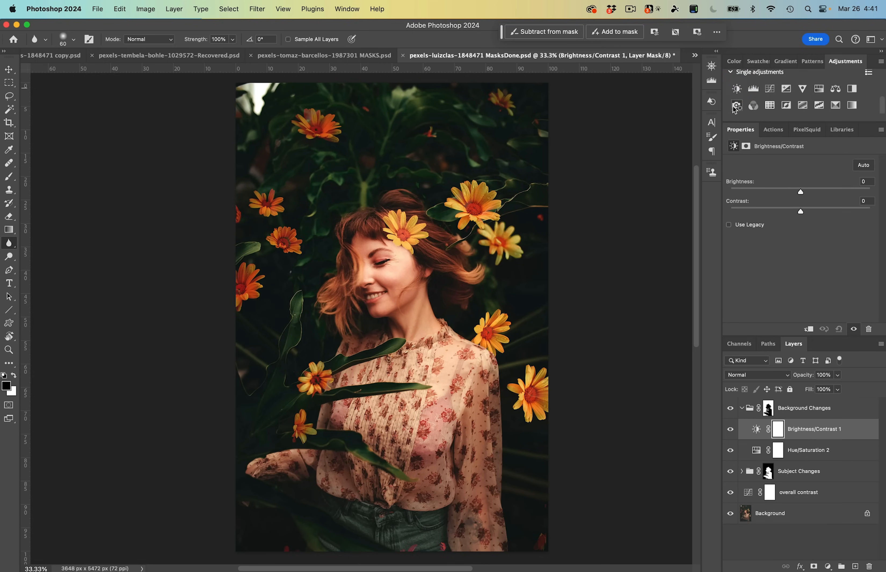
left_click_drag(800, 211, 750, 210)
left_click_drag(801, 192, 762, 194)
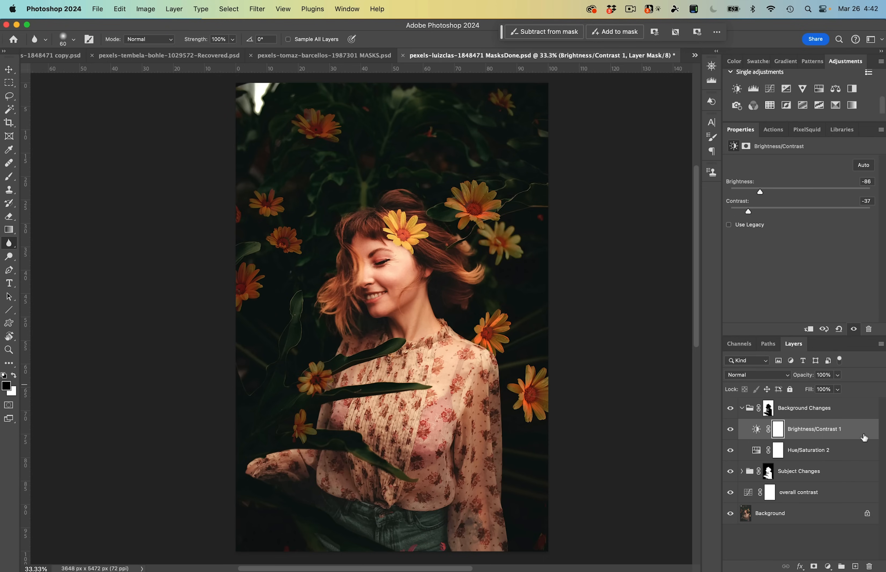
- Select the Yellows with Color Range, working from the Background layer
left_click(786, 514)
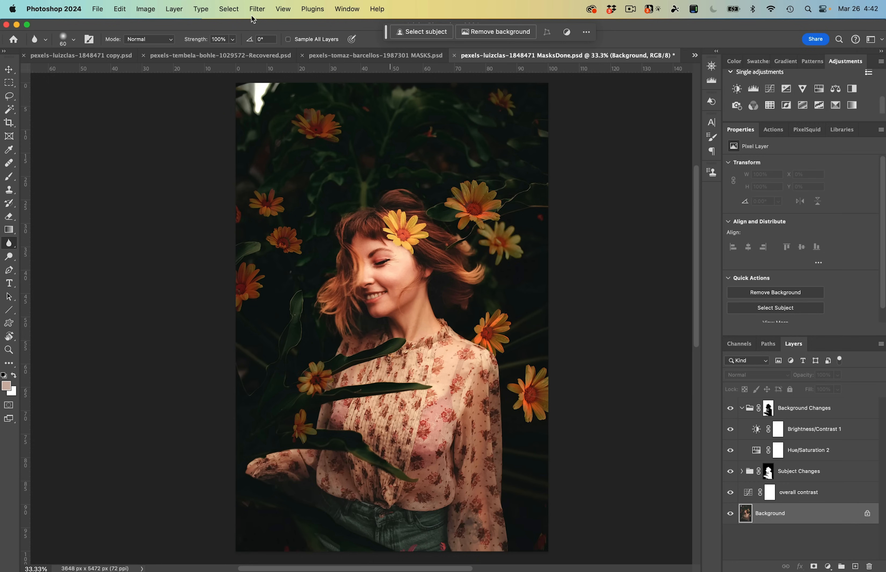
left_click(233, 9)
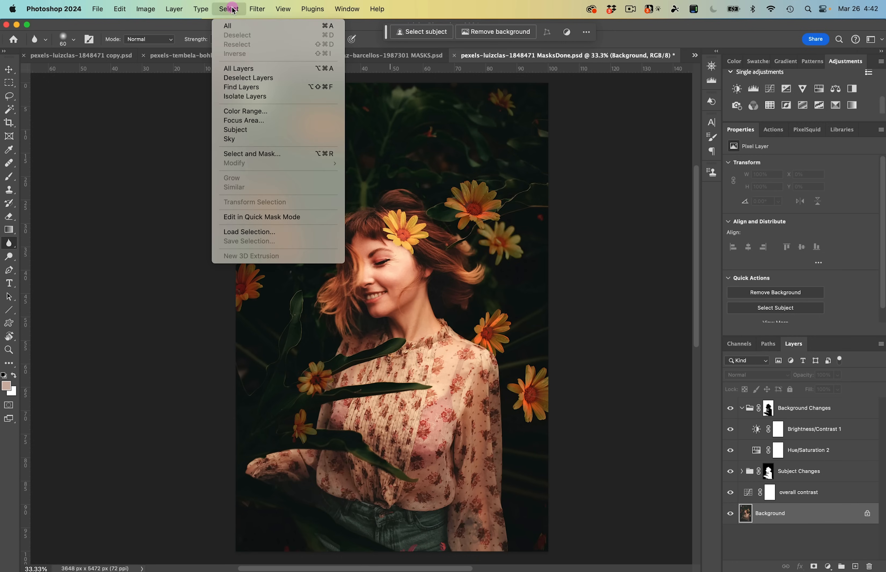
left_click(261, 113)
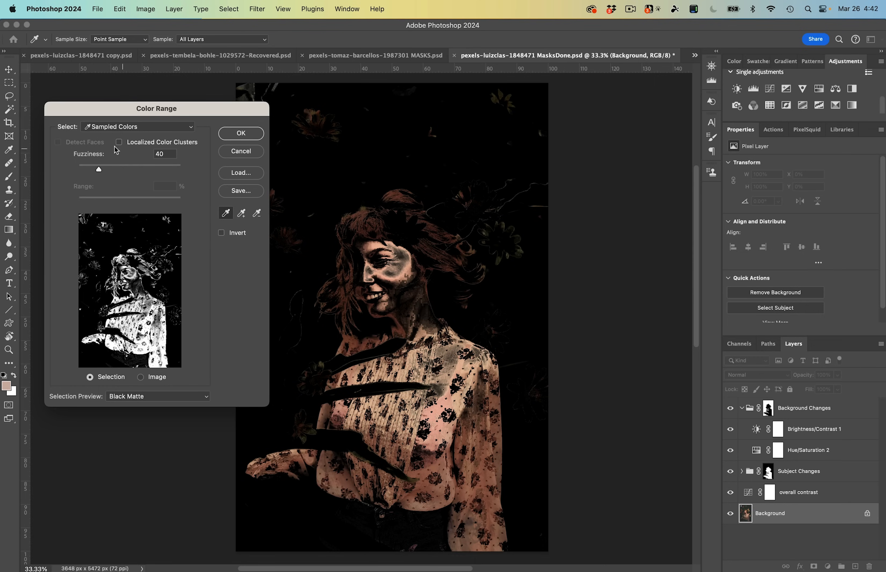
left_click(110, 128)
left_click(113, 152)
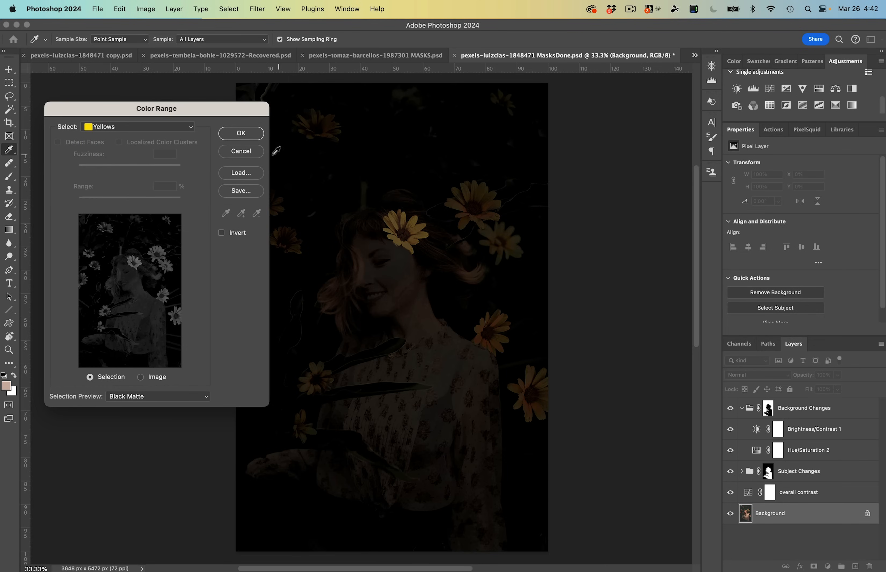
left_click(241, 134)
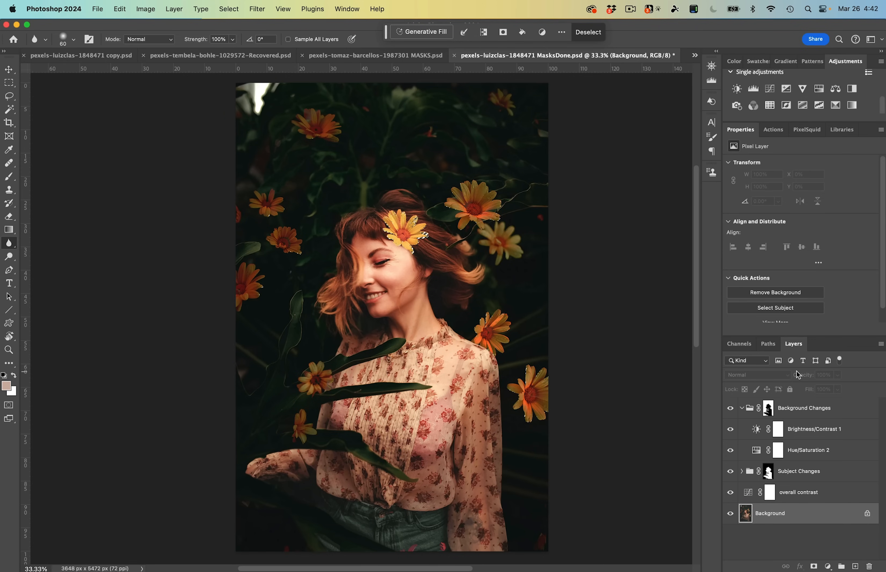
- Invert the selected yellow areas in the Brightness/Contrast 1 layer's mask to reduce the darkening on the flowers, and deselect
key("super+equal")
key("super+equal")
left_click_drag(604, 251, 507, 363)
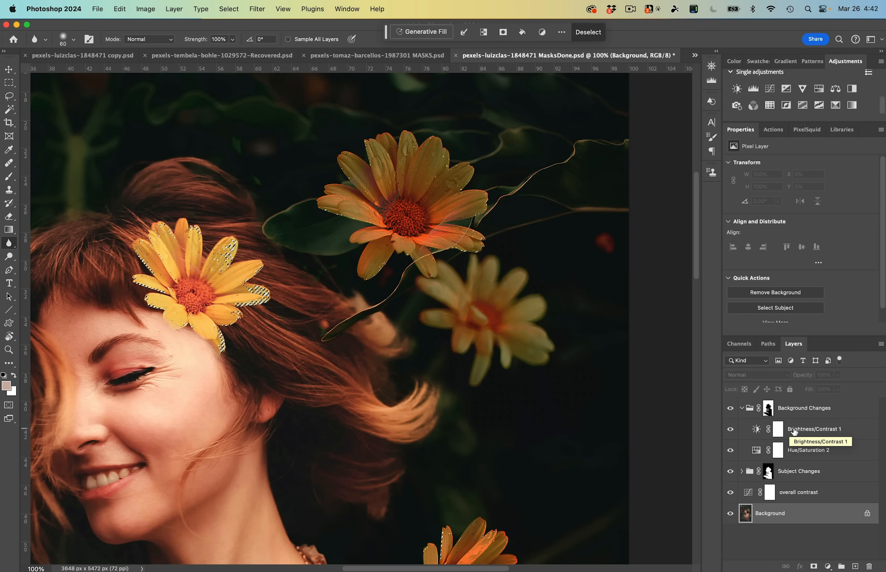
left_click(780, 431)
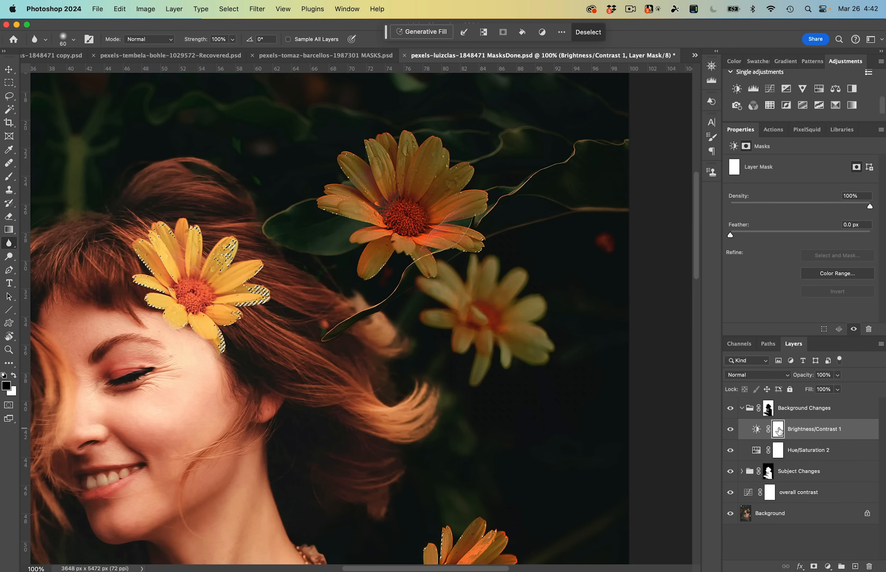
key("super+i")
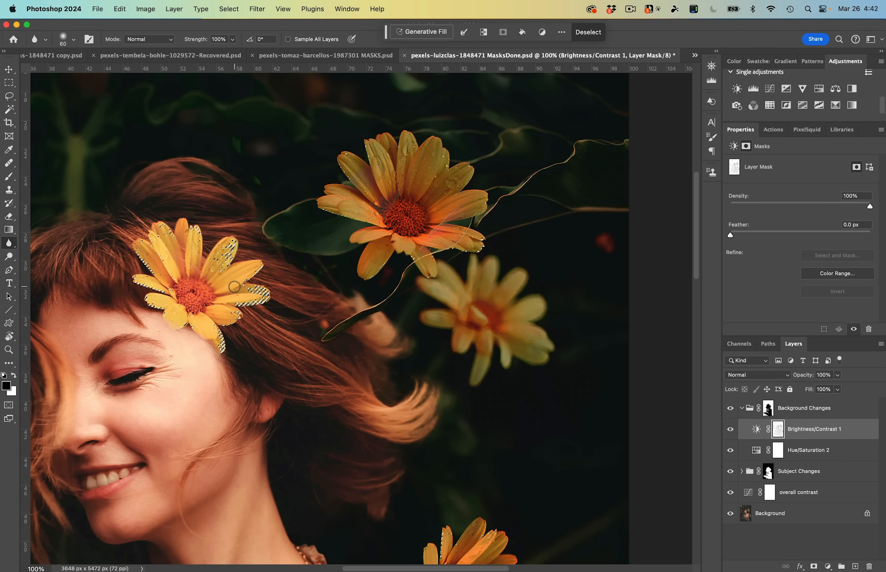
key("super+d")
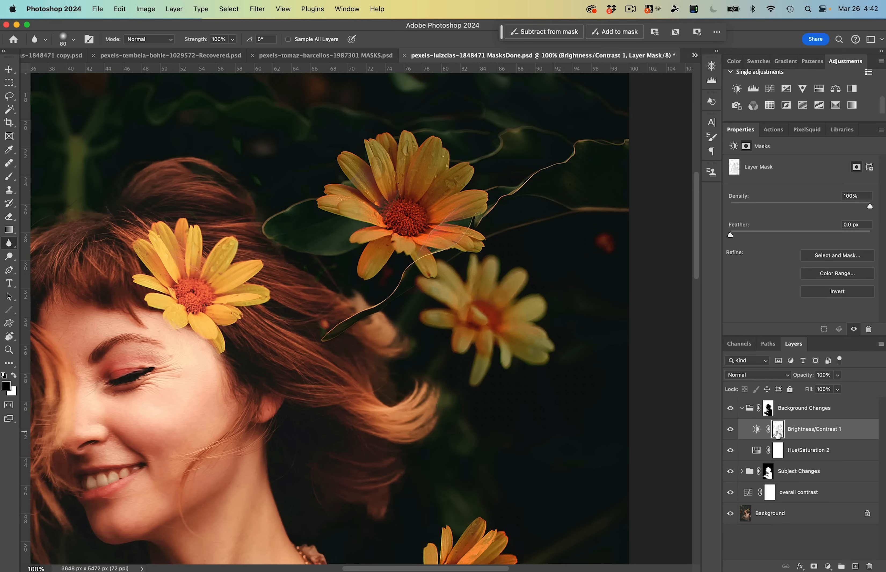
- Display the Brightness/Contrast 1 mask on its own, inspect how gray the flowers are, and return to the photo
left_click(779, 435, "alt")
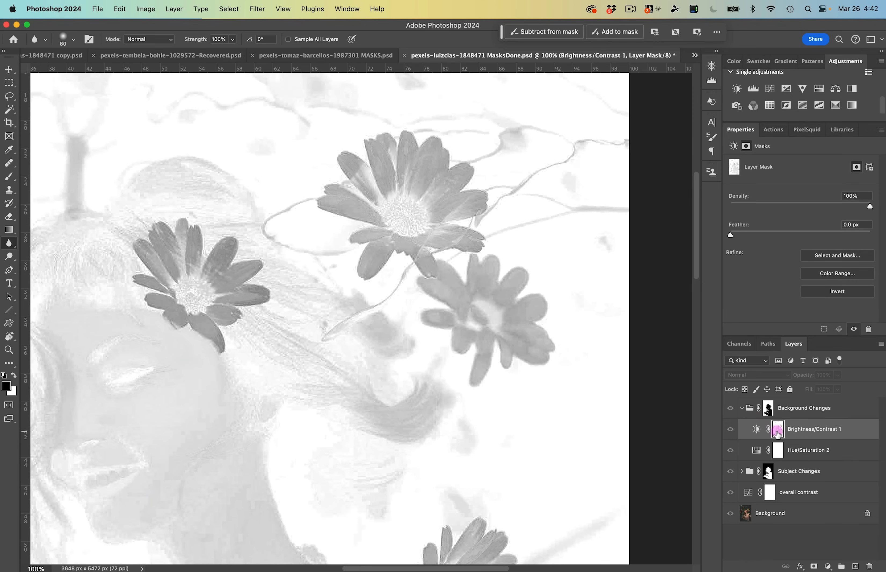
key("super+minus")
key("super+minus")
key("super+minus")
left_click_drag(377, 465, 495, 399)
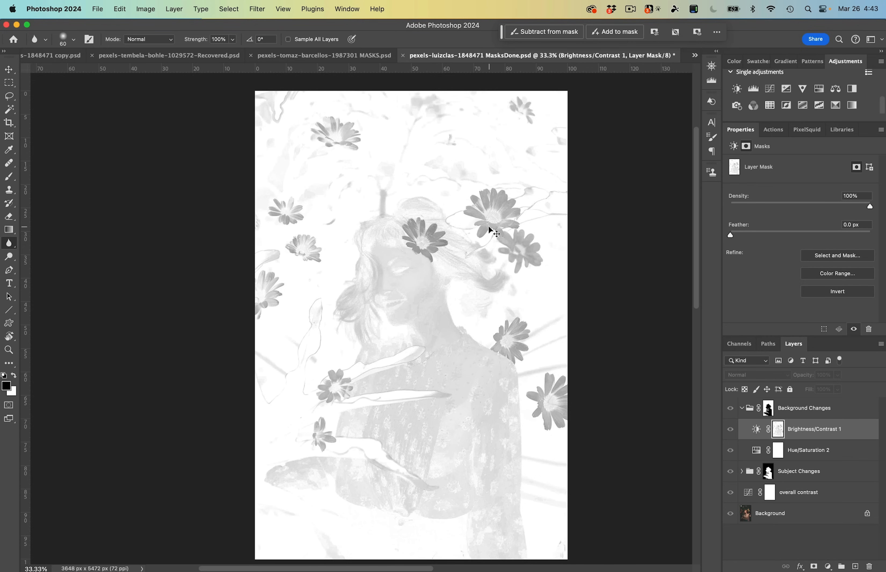
scroll(489, 226, "up", 2)
mouse_move(485, 196)
left_mouse_down()
mouse_move(457, 298)
mouse_move(369, 340)
left_mouse_up()
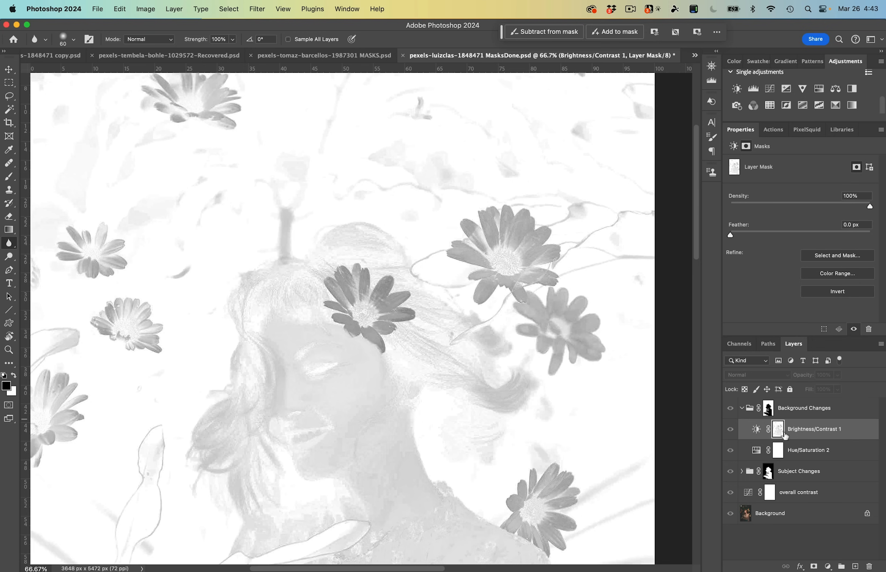
key("super+minus")
key("super+minus")
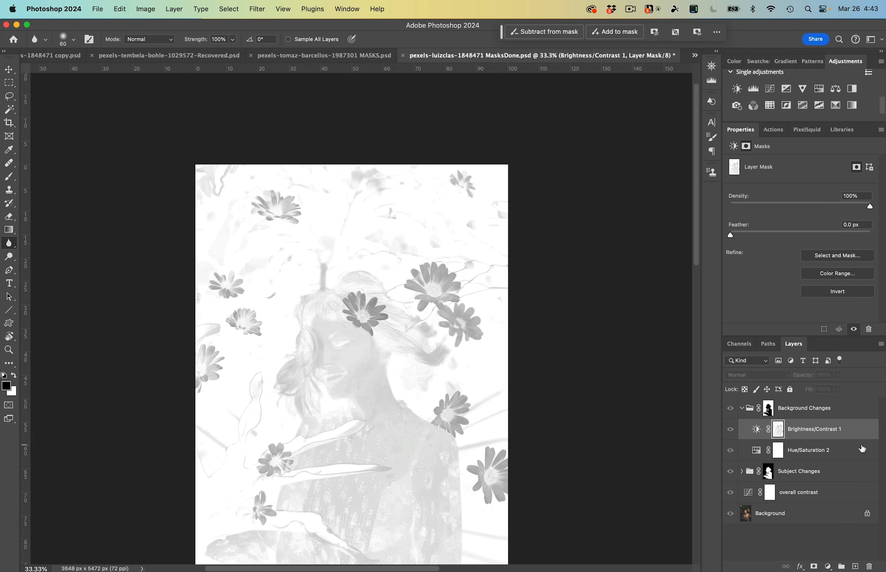
left_click_drag(453, 425, 499, 349)
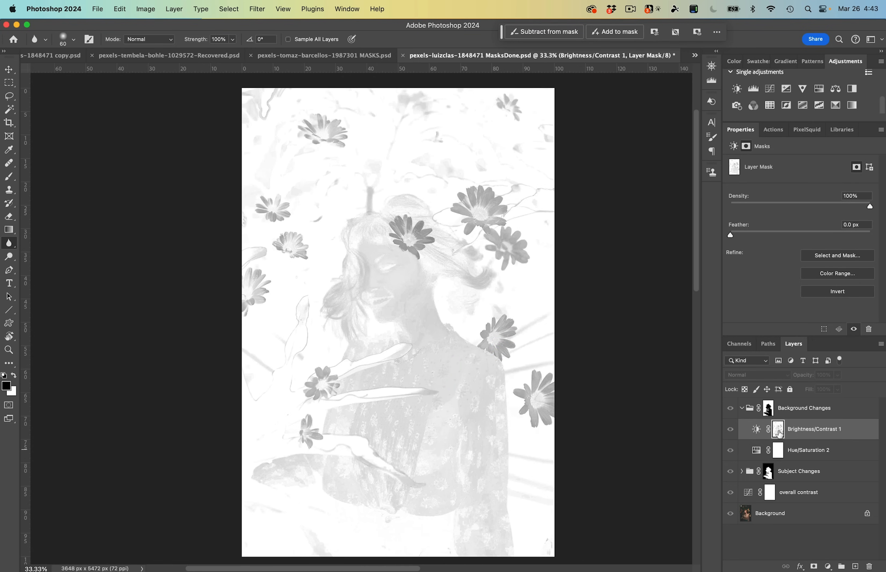
left_click(779, 432, "alt")
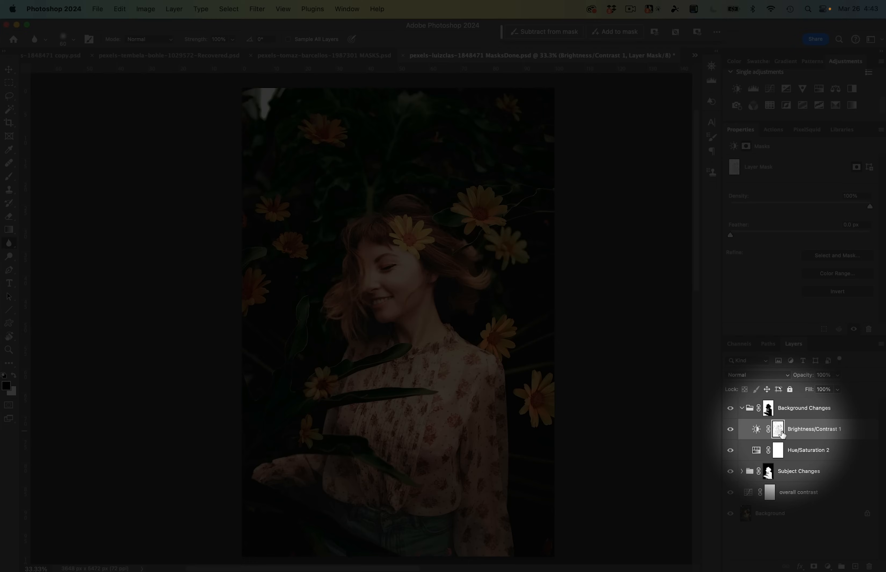
- Darken the flowers in the Brightness/Contrast 1 mask with Levels, using black input 211 and midtone 0.87, and return to the photo
left_click(781, 432, "alt")
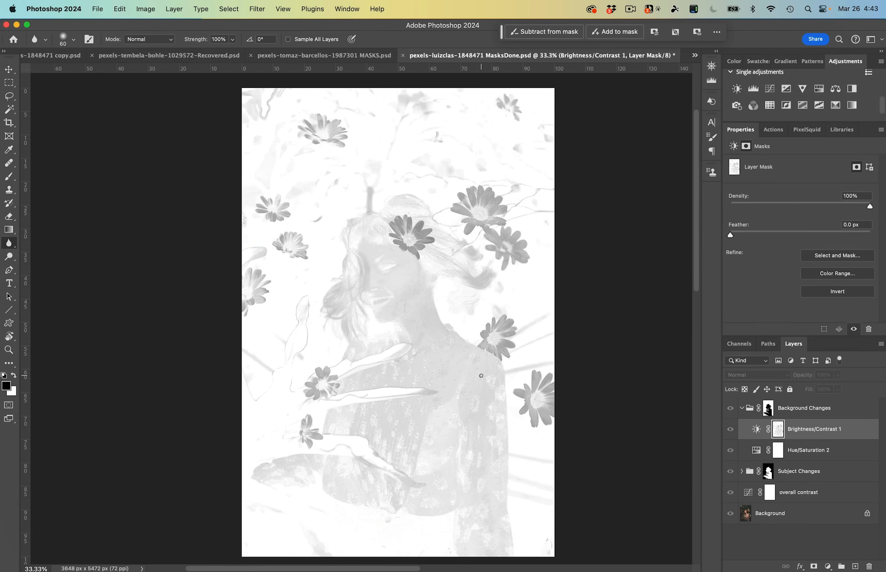
key("super+l")
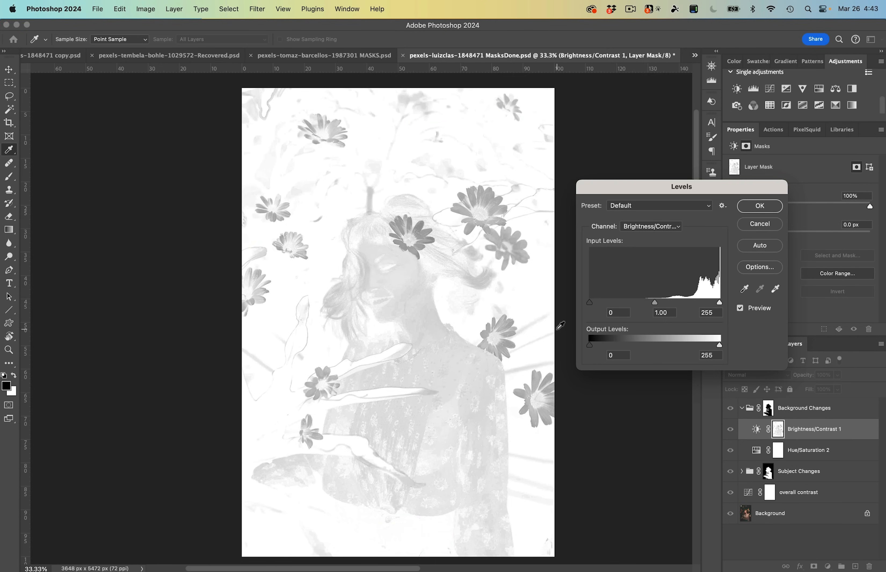
left_click_drag(693, 190, 671, 112)
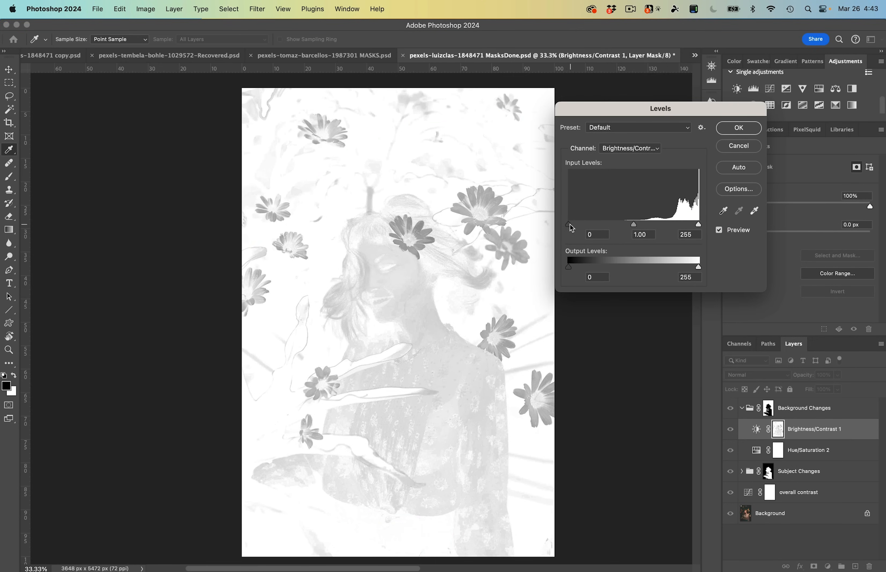
left_click_drag(569, 225, 663, 229)
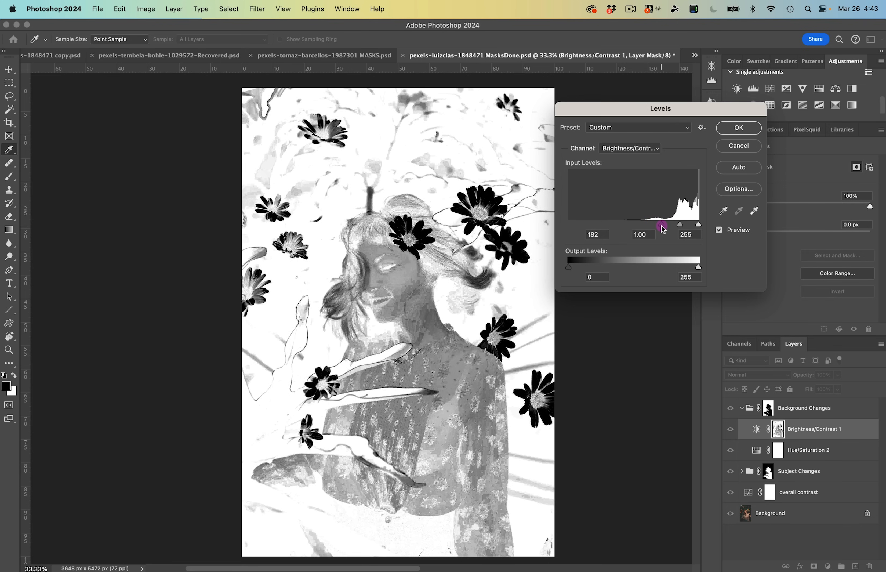
left_click_drag(664, 228, 668, 227)
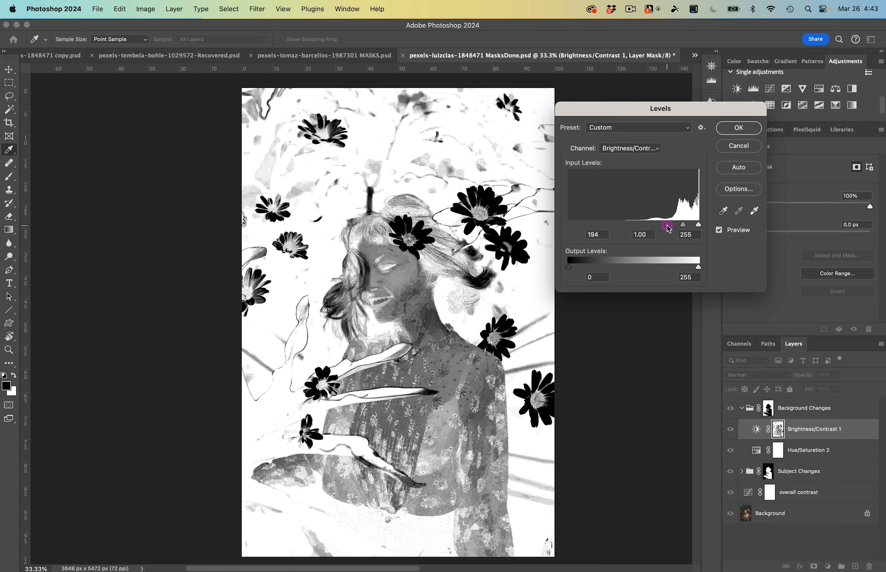
left_click_drag(669, 228, 689, 226)
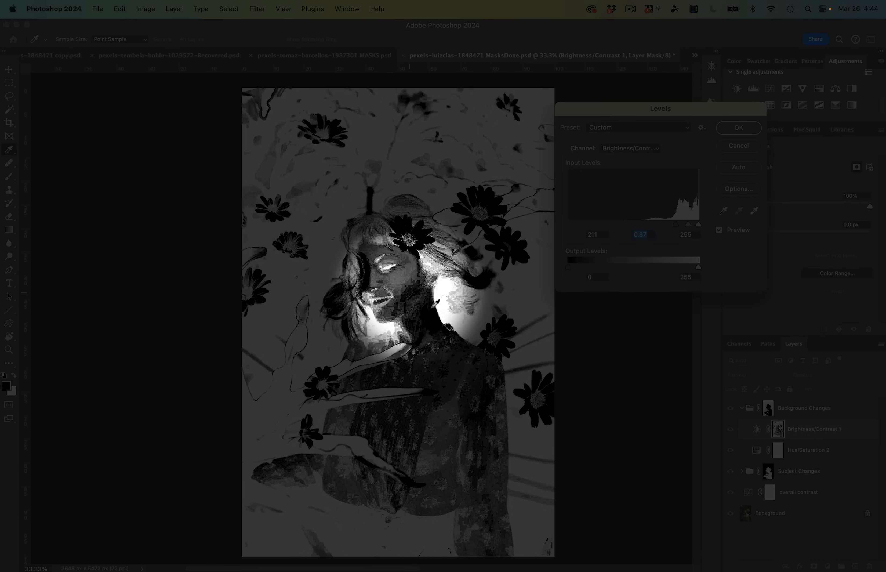
key("alt")
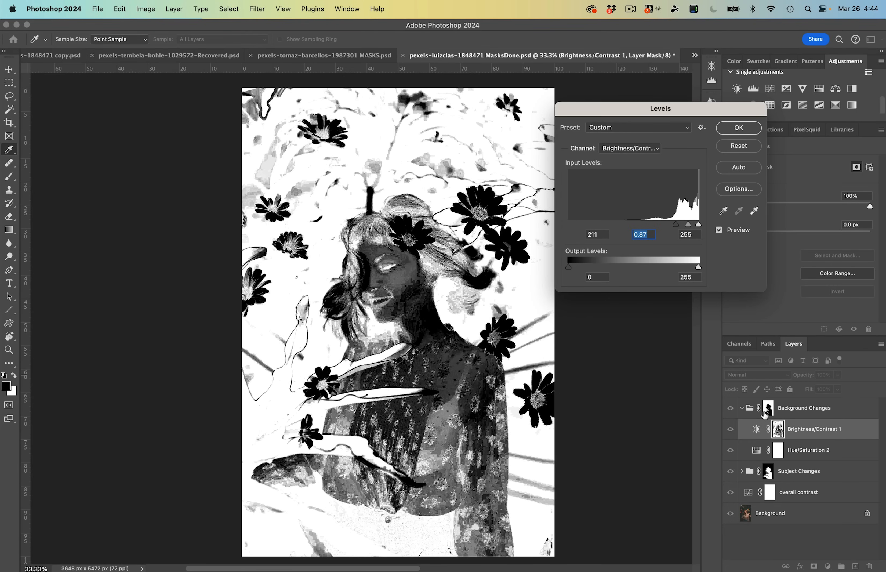
left_click(769, 408, "alt")
left_click(739, 128)
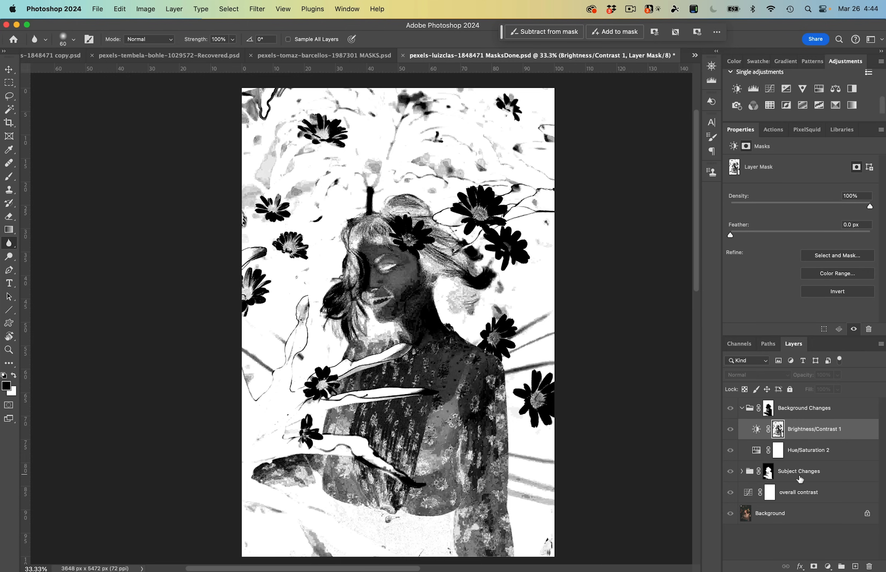
left_click(778, 432, "alt")
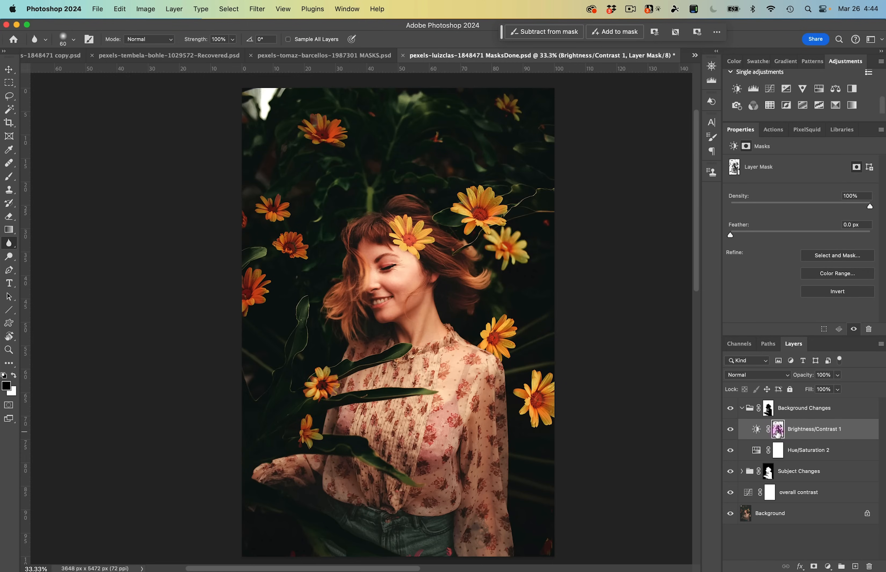
- Compare the photo with and without the Brightness/Contrast 1 layer to judge the effect on the flowers
left_click(730, 429)
left_click(730, 429)
left_click(731, 429)
left_click(730, 429)
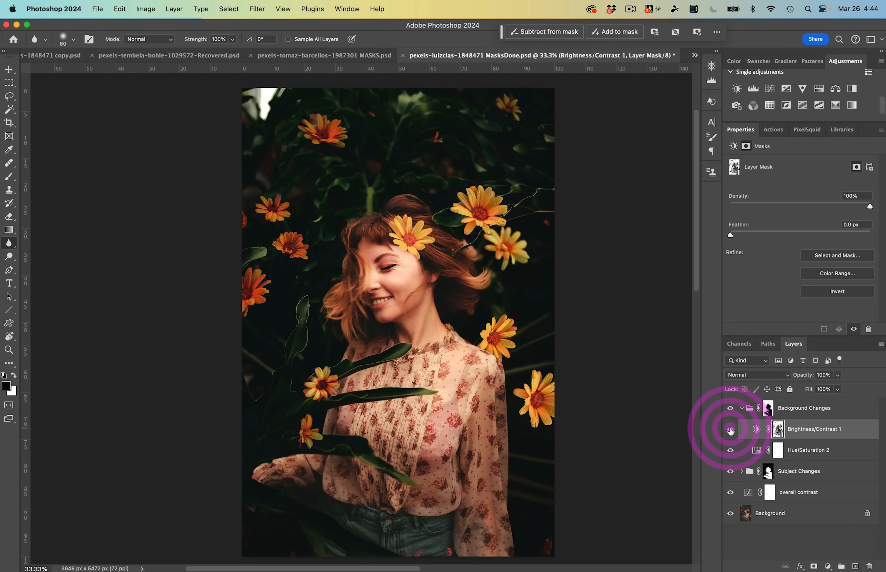
left_click(731, 429)
left_click(730, 429)
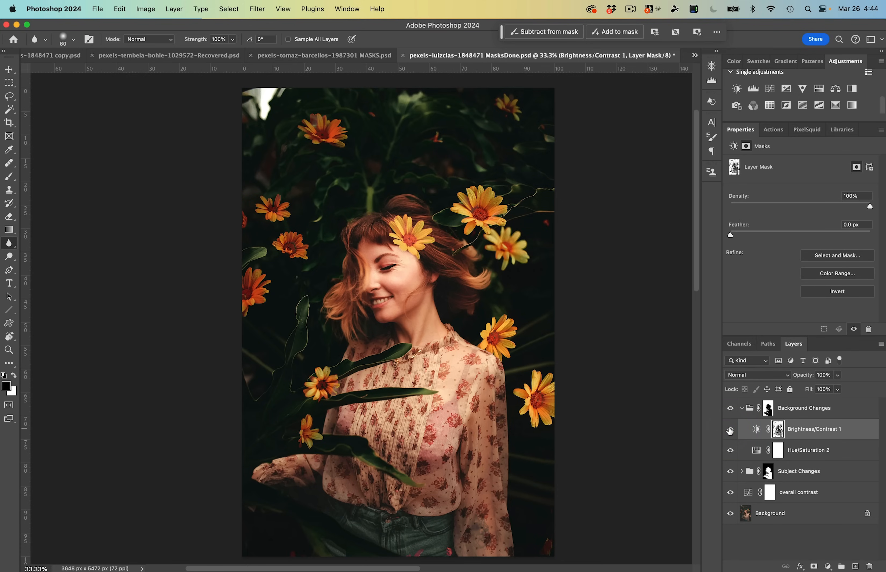
left_click(731, 430)
left_click(731, 430)
- Paint black on the Brightness/Contrast 1 mask over the centers of the flowers around the woman's head with a 250 px brush
key("super+equal")
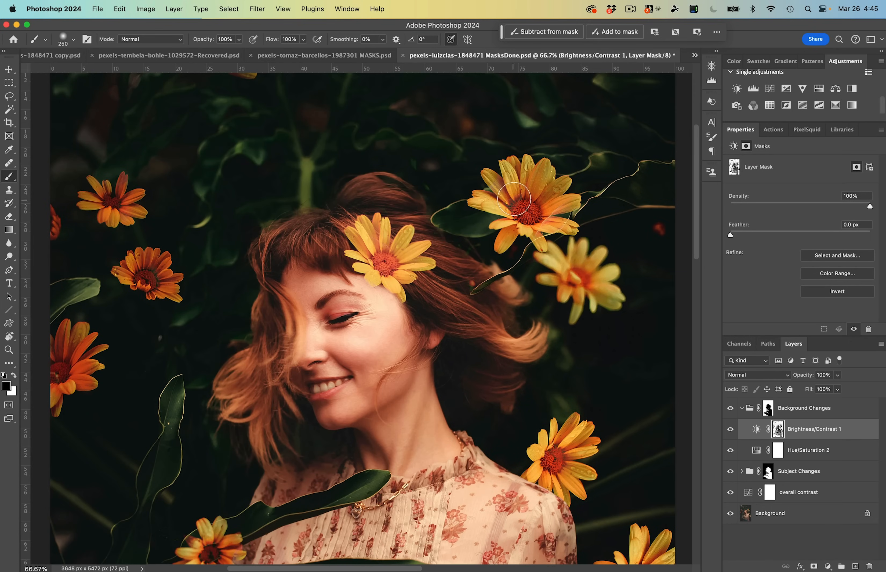
mouse_move(522, 202)
left_mouse_down()
mouse_move(533, 207)
mouse_move(526, 214)
left_mouse_up()
left_click_drag(591, 295, 593, 294)
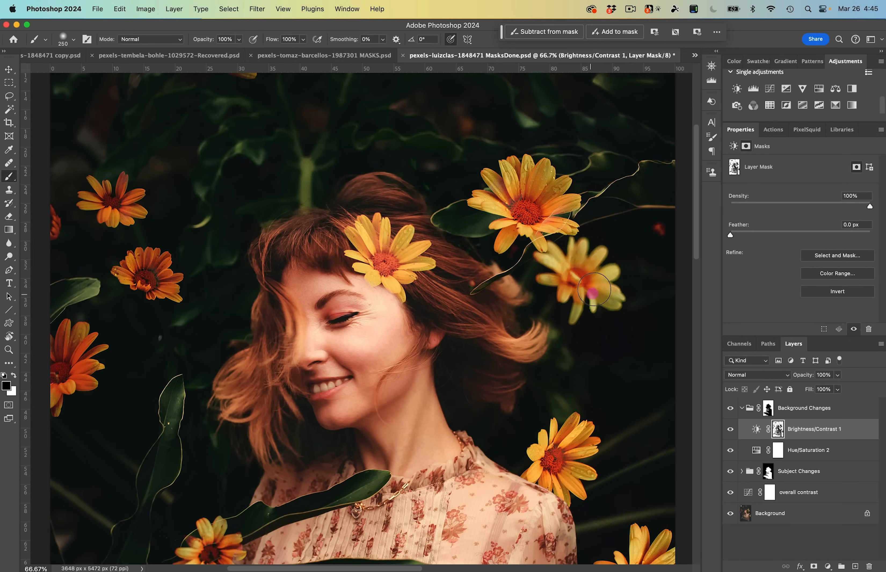
left_click_drag(388, 259, 388, 265)
left_click_drag(139, 277, 152, 277)
left_click_drag(109, 196, 113, 202)
- Reduce the brush to 125 px and mask the centers of the lower flowers and the partial flower at the photo's edge in black
key("[")
key("[")
key("[")
key("[")
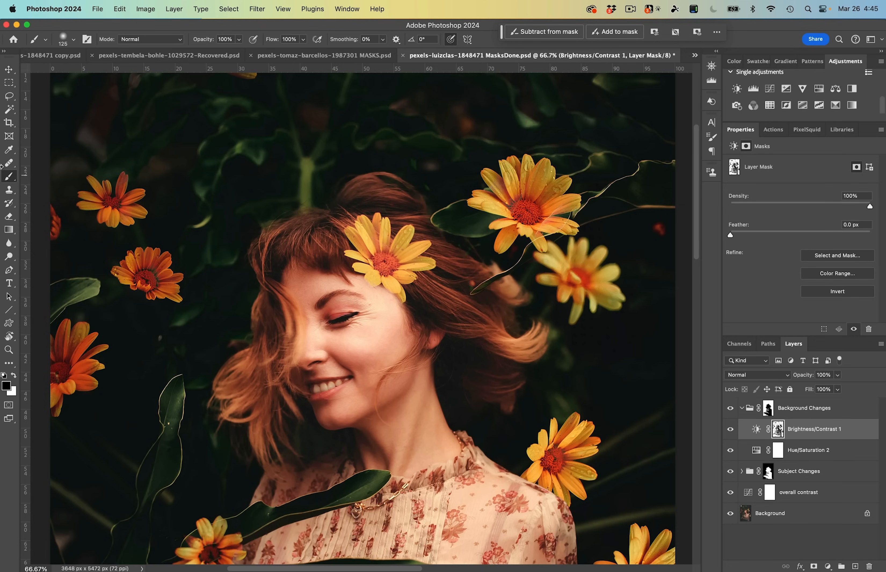
left_click_drag(517, 431, 449, 253)
left_click_drag(489, 288, 478, 285)
mouse_move(559, 412)
left_mouse_down()
mouse_move(575, 398)
mouse_move(573, 411)
left_mouse_up()
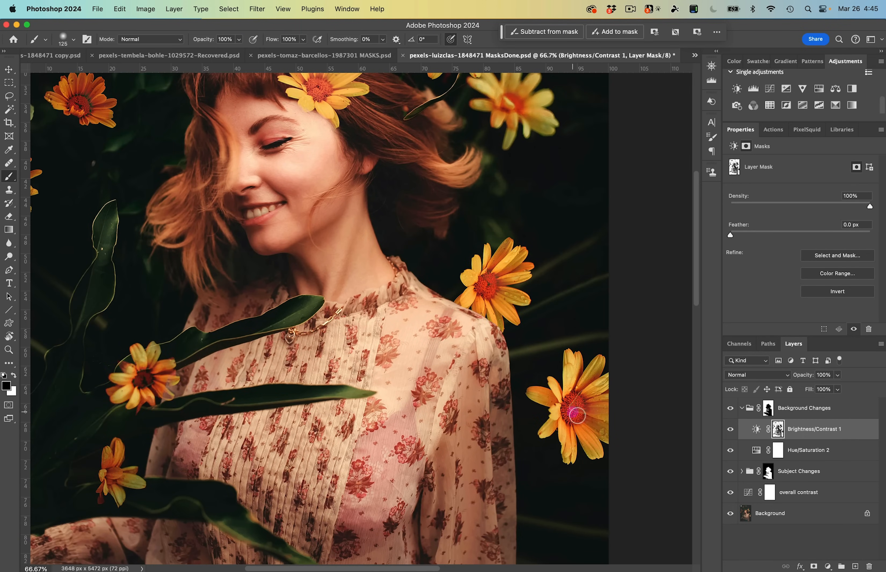
scroll(242, 409, "left", 5)
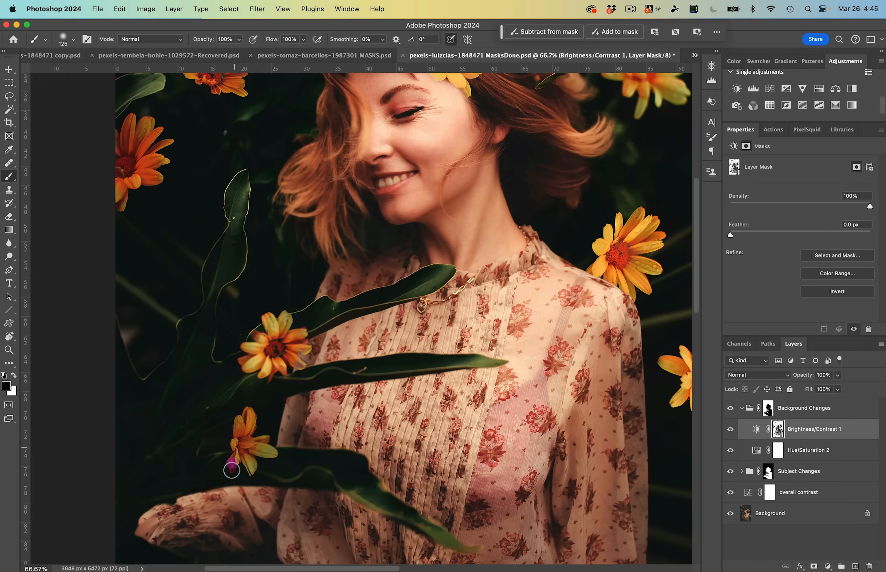
scroll(166, 214, "up", 5)
scroll(166, 214, "left", 4)
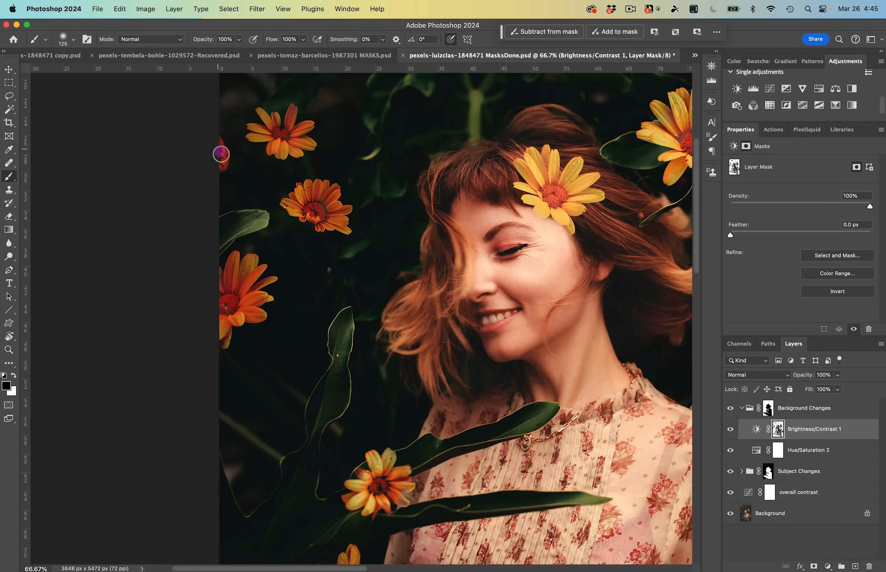
- Paint black on the mask over the flower near the photo's top edge, and enlarge the brush to 200 px
key("super+minus")
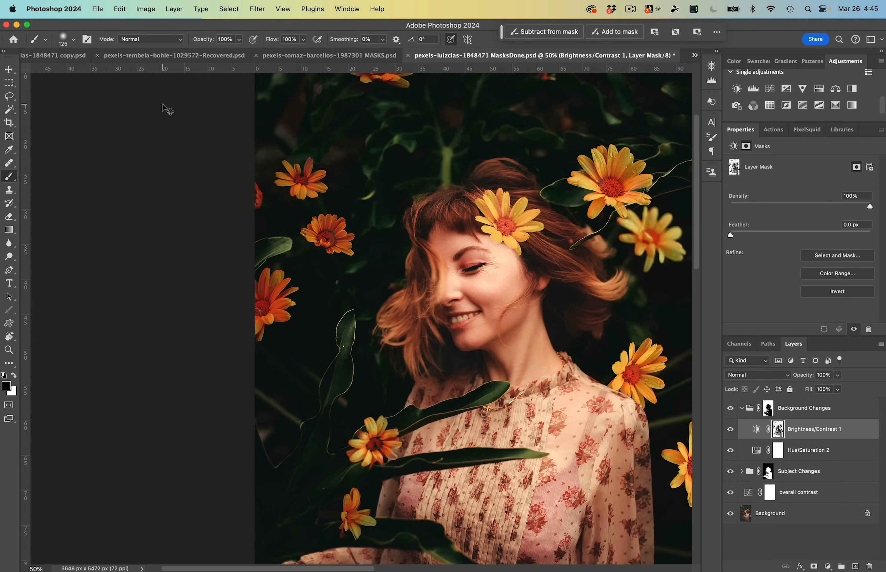
key("super+minus")
scroll(431, 267, "up", 3)
scroll(431, 266, "right", 3)
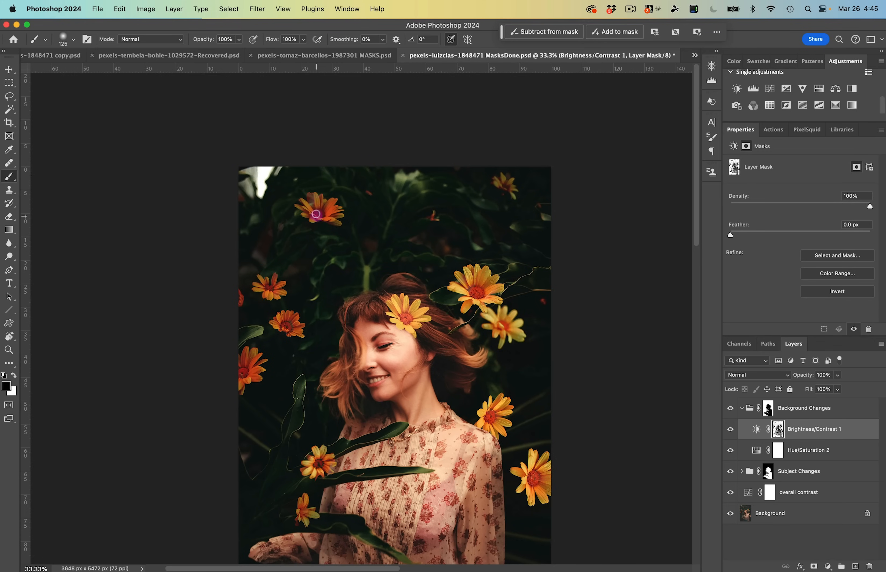
key("bracketright")
key("bracketright")
key("bracketright")
- Compare the whole photo with the Brightness/Contrast 1 layer hidden and shown, checking the darkened background against the flowers
left_click(730, 432)
left_click(731, 431)
key("super+minus")
left_click_drag(393, 442, 420, 367)
key("super+plus")
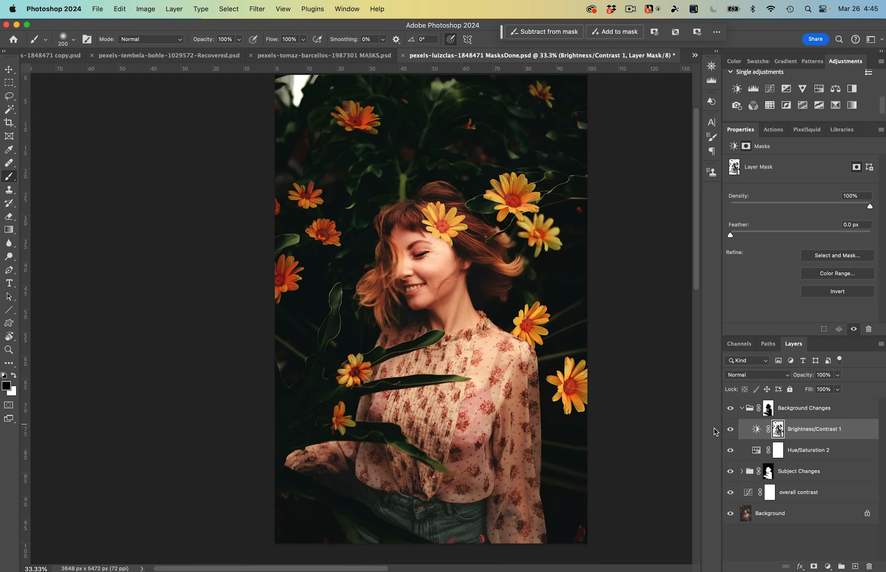
left_click(731, 430)
left_click(731, 429)
left_click(730, 430)
left_click(730, 430)
- Compare the original Background layer alone with the fully adjusted photo
left_click(733, 514, "alt")
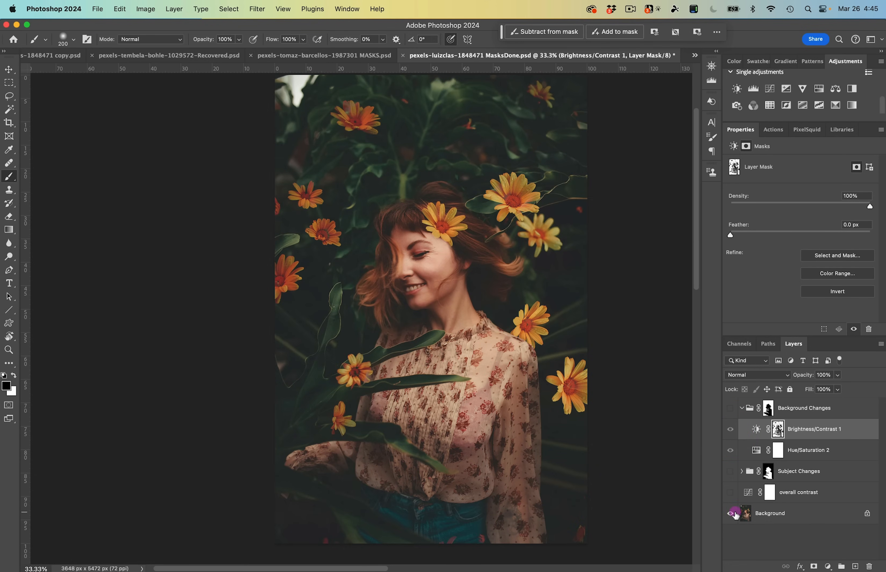
left_click(733, 514, "alt")
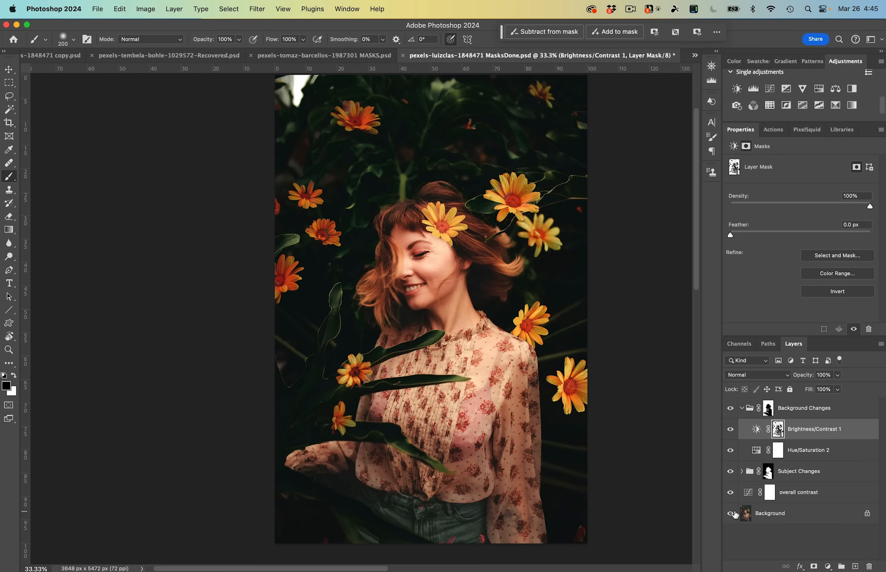
left_click(734, 514, "alt")
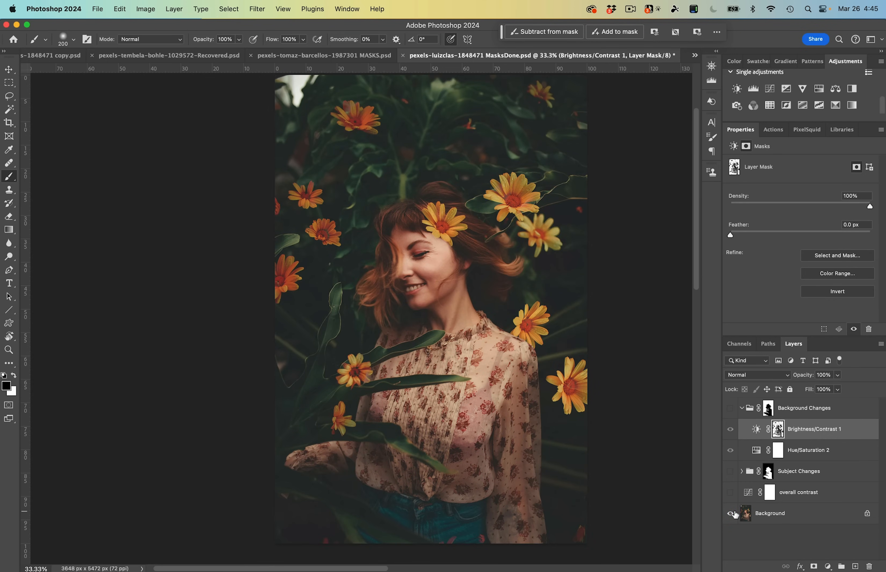
left_click(733, 514, "alt")
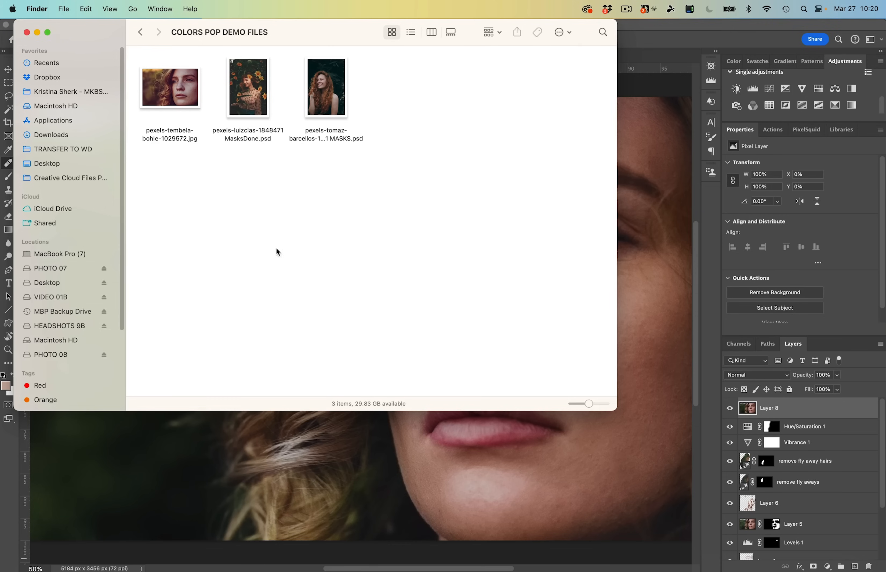
- Open pexels-tembela-bohle-1029572.jpg from the COLORS POP DEMO FILES folder in Photoshop
left_click(175, 94)
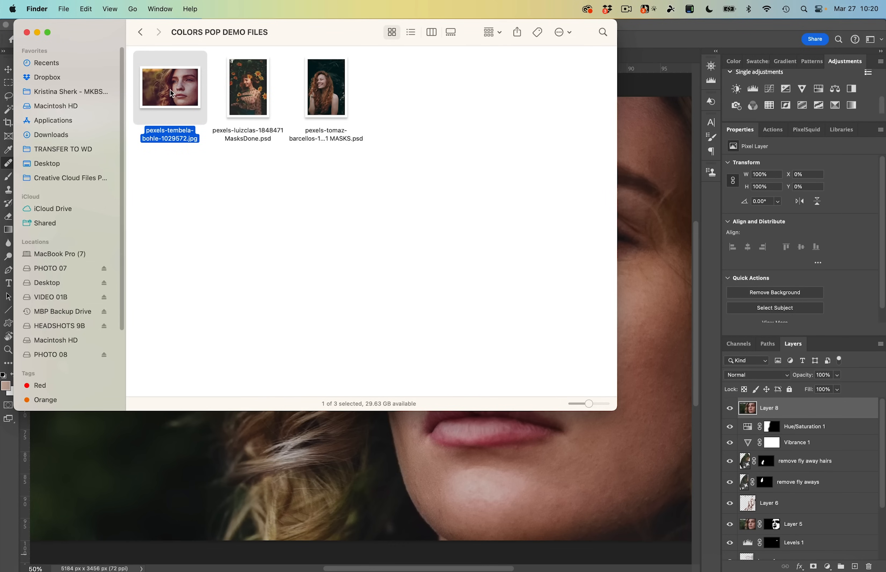
left_click_drag(170, 90, 481, 557)
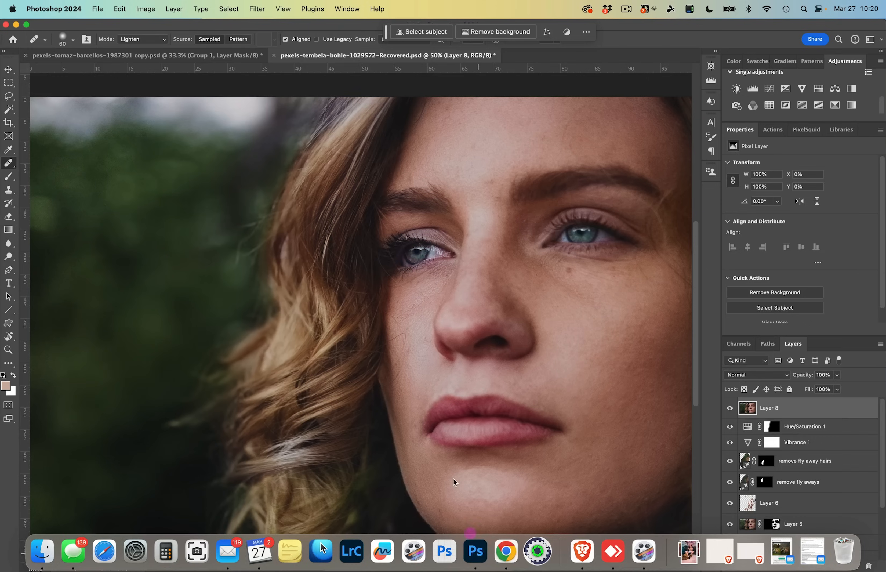
- In pexels-tembela-bohle-1029572-Recovered.psd, compare the original Background layer with the finished edit
left_click(331, 57)
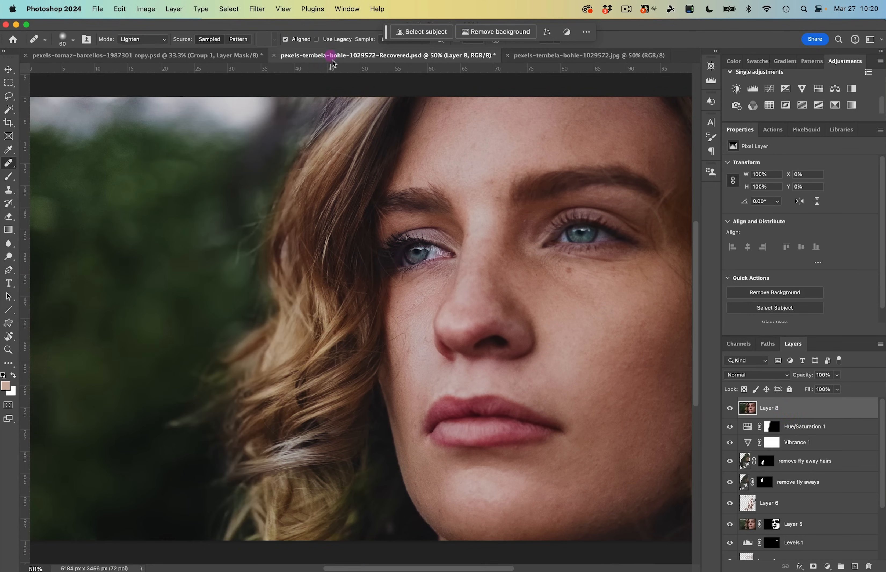
scroll(790, 495, "down", 4)
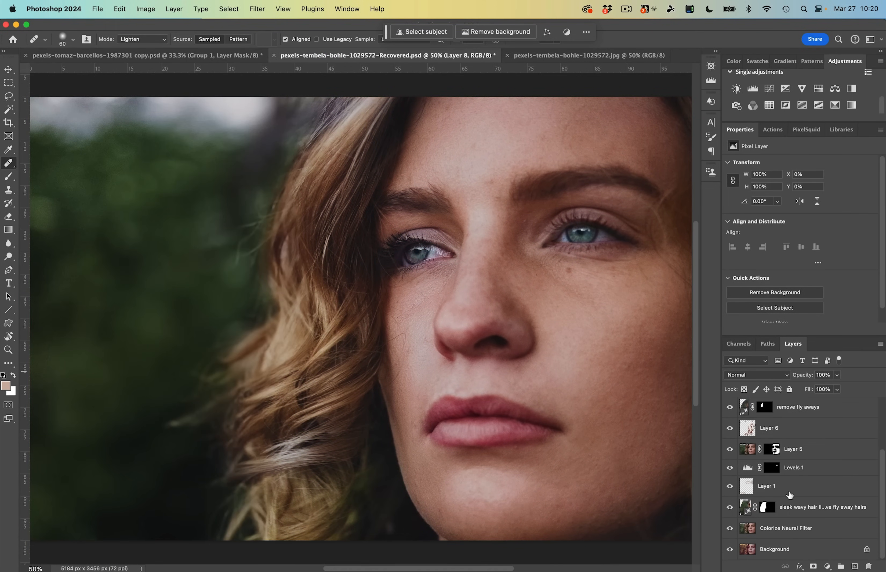
left_click(729, 550, "alt")
left_click(730, 551, "alt")
- Duplicate the Background layer in pexels-tembela-bohle-1029572.jpg and name the copy recolor
left_click(591, 56)
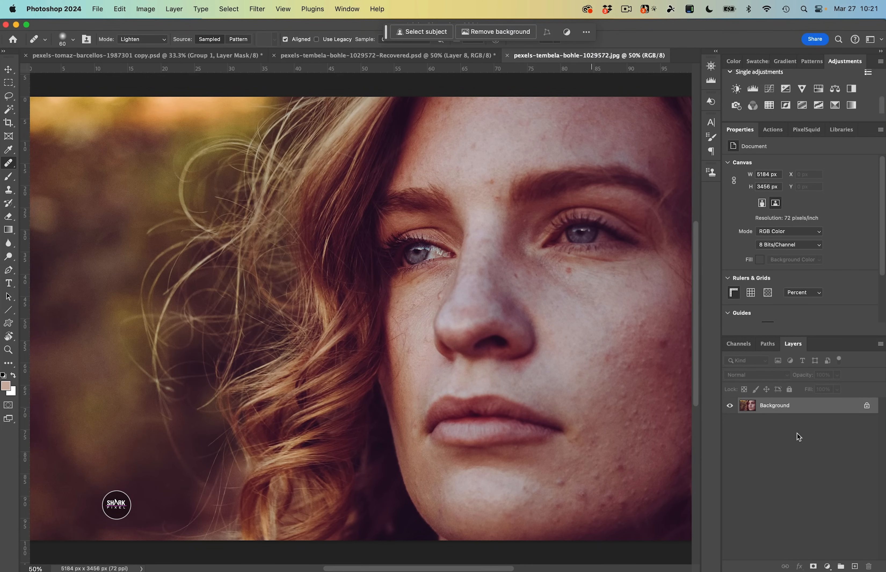
key("super+j")
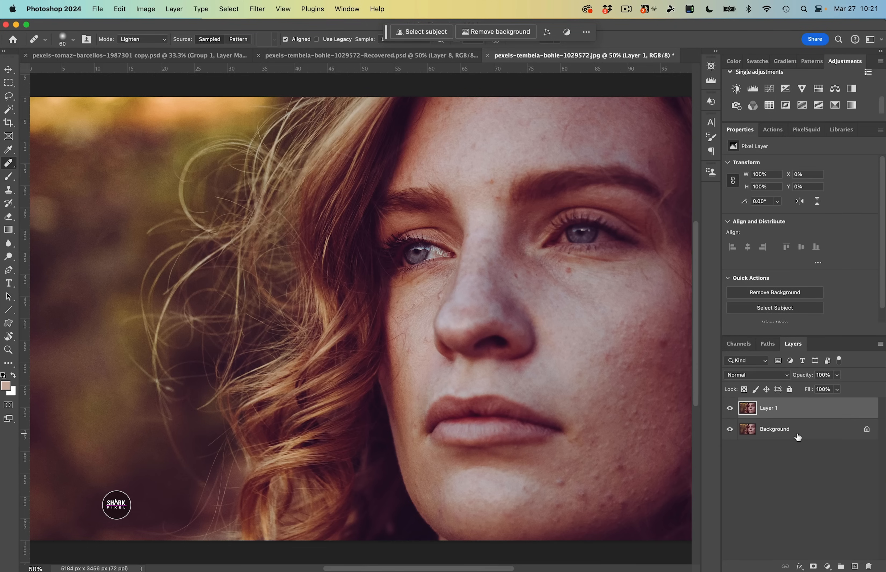
double_click(768, 409)
type("recolor")
key("Return")
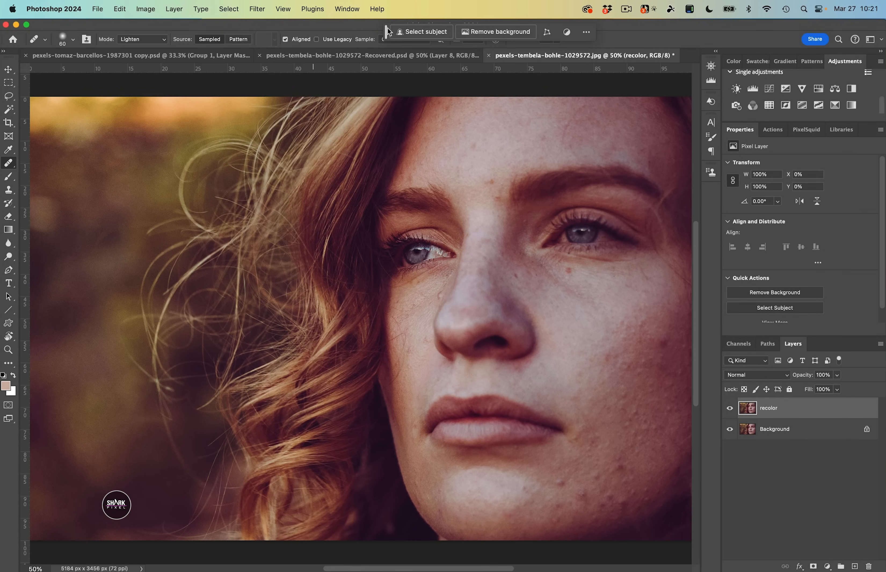
- Move the contextual task bar aside and turn on the Colorize neural filter for the recolor layer
left_click_drag(387, 33, 574, 35)
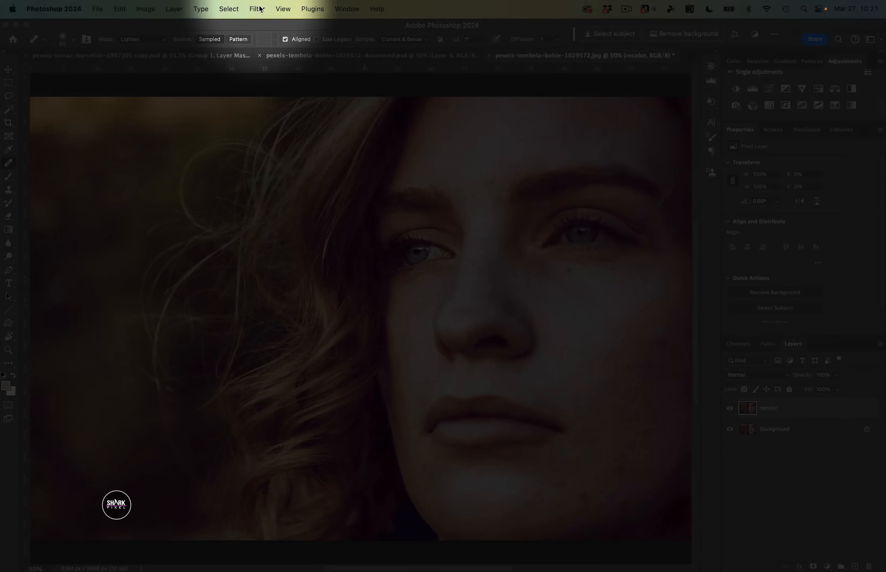
left_click(259, 9)
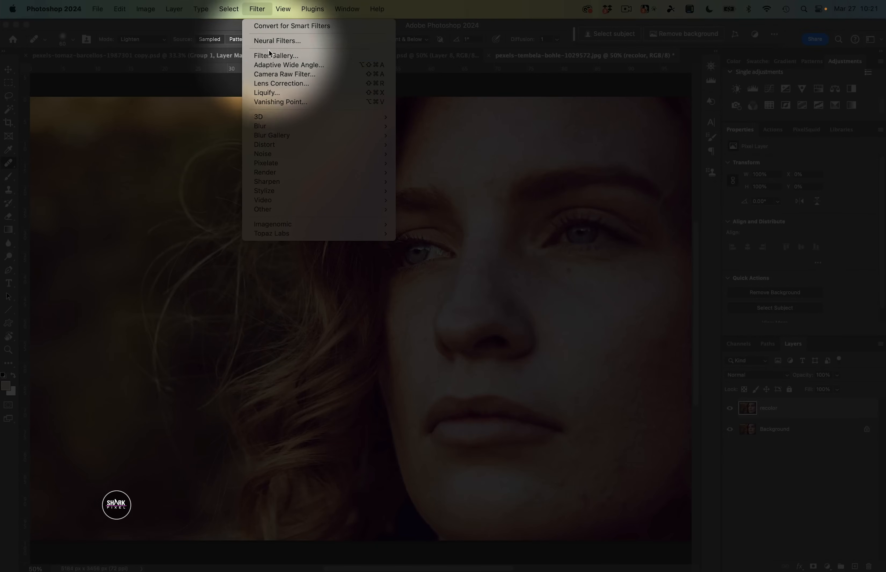
left_click(275, 41)
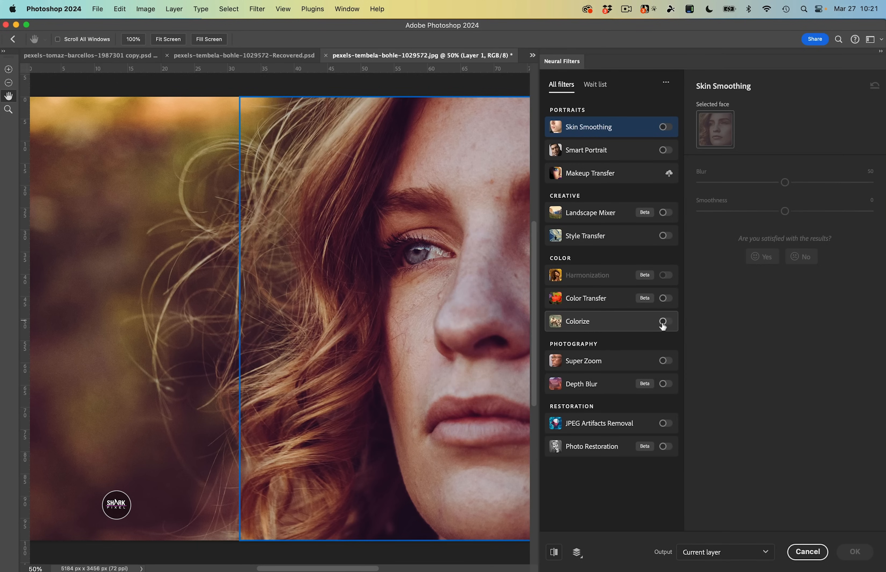
left_click(665, 322)
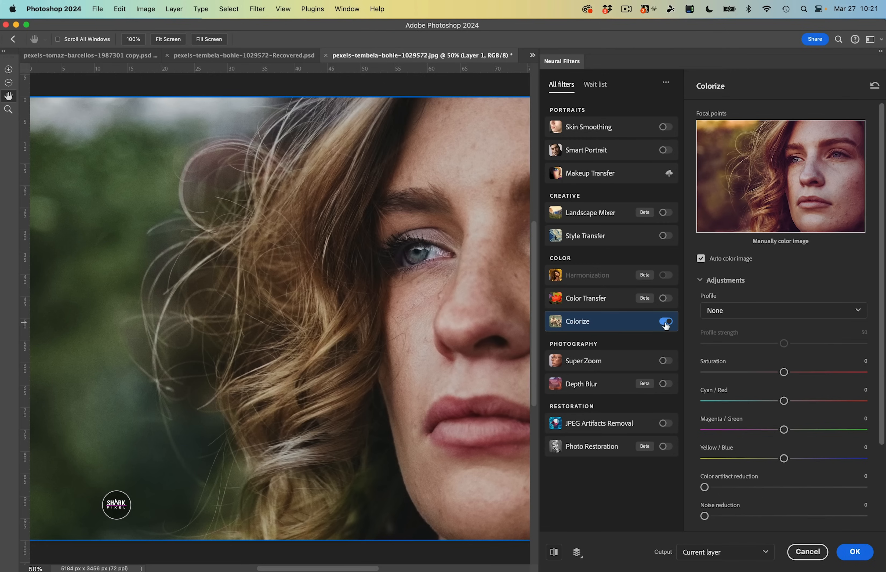
left_click_drag(433, 272, 243, 269)
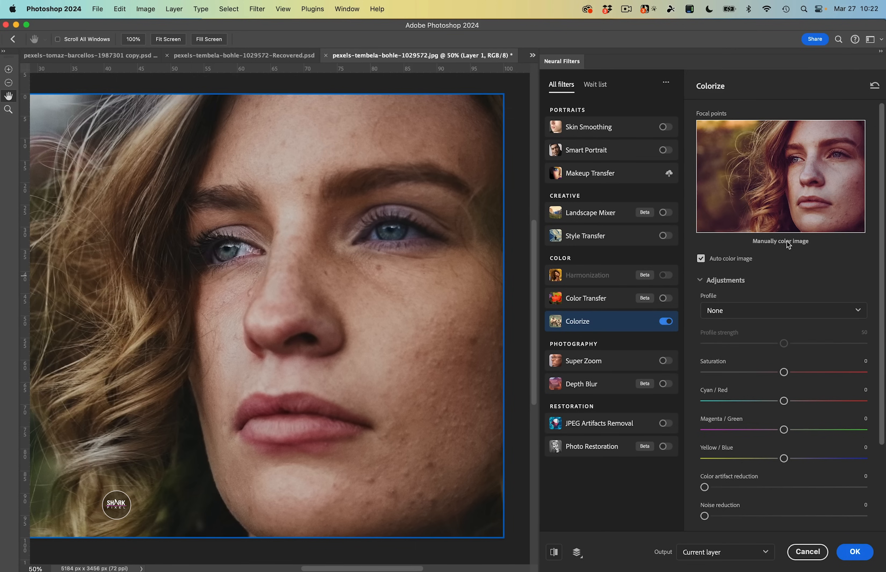
- Try a manual Colorize focal point near the mouth in dark blue 0f1f97, and remove it again
left_click(802, 195)
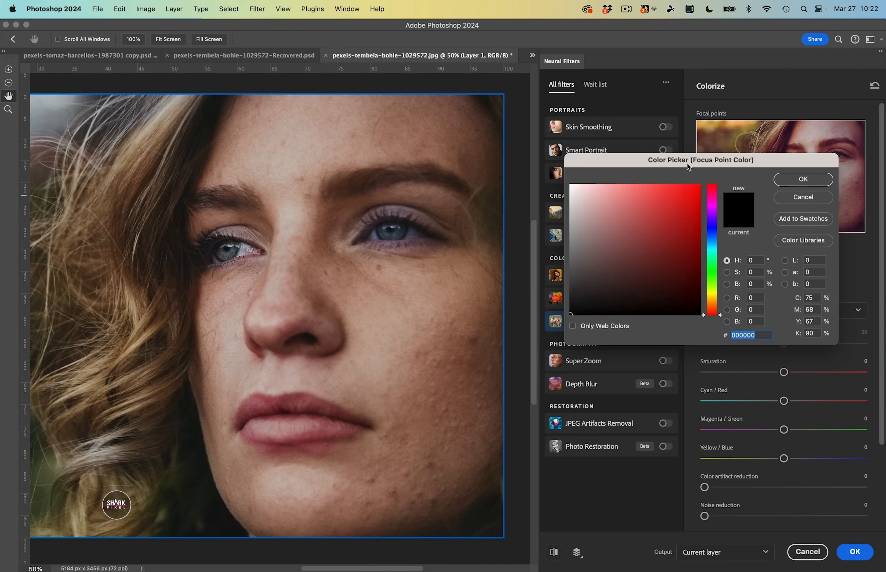
left_click_drag(689, 166, 606, 190)
left_click(630, 254)
left_click(606, 261)
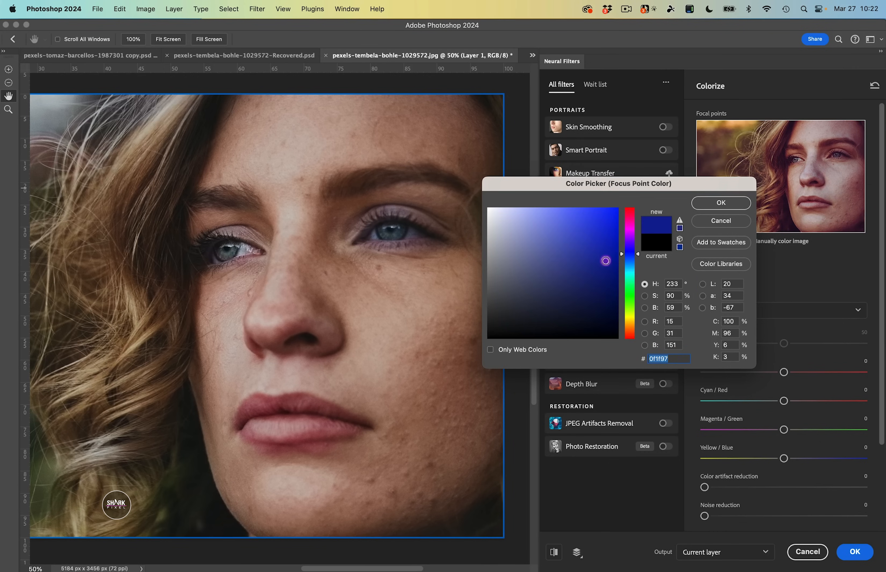
left_click(735, 206)
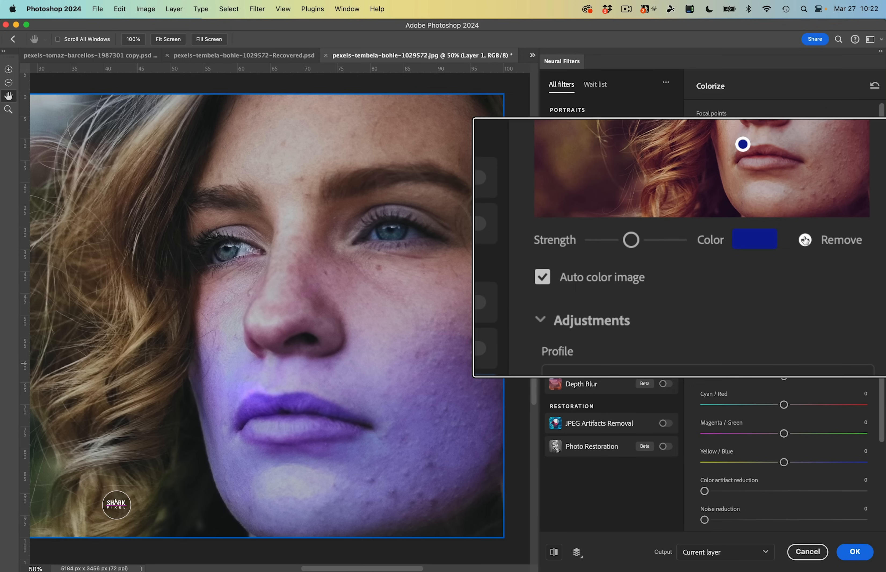
left_click(834, 245)
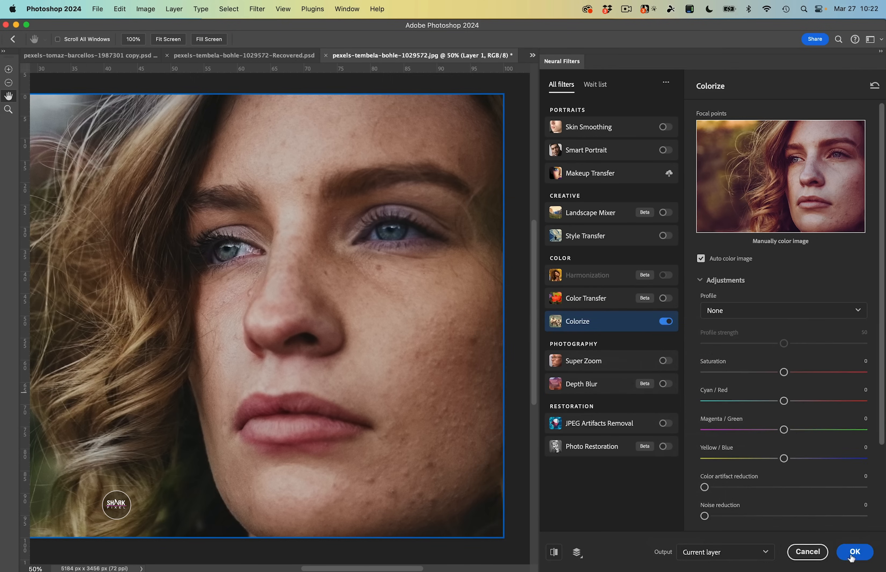
- Apply the automatic Colorize result to the current layer and clear the selection around the image
left_click(854, 553)
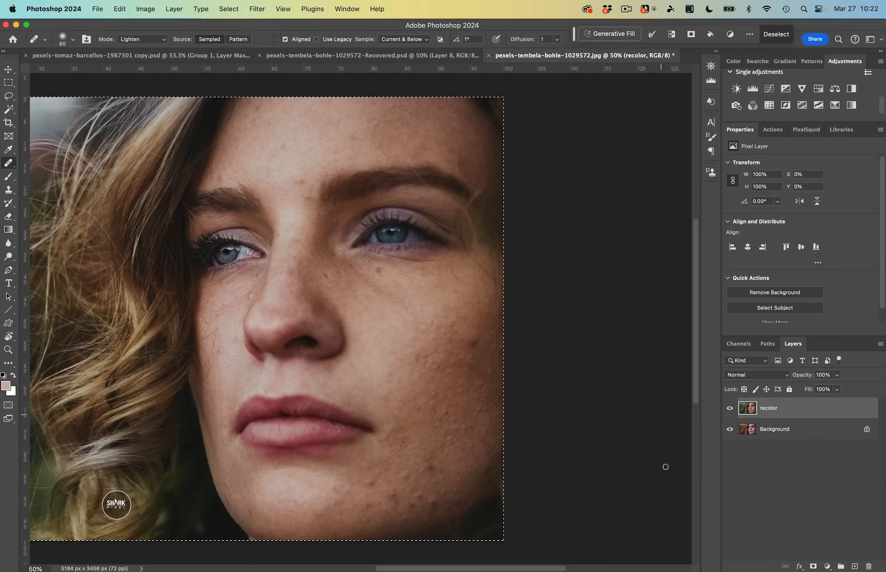
left_click_drag(247, 398, 399, 400)
key("super+minus")
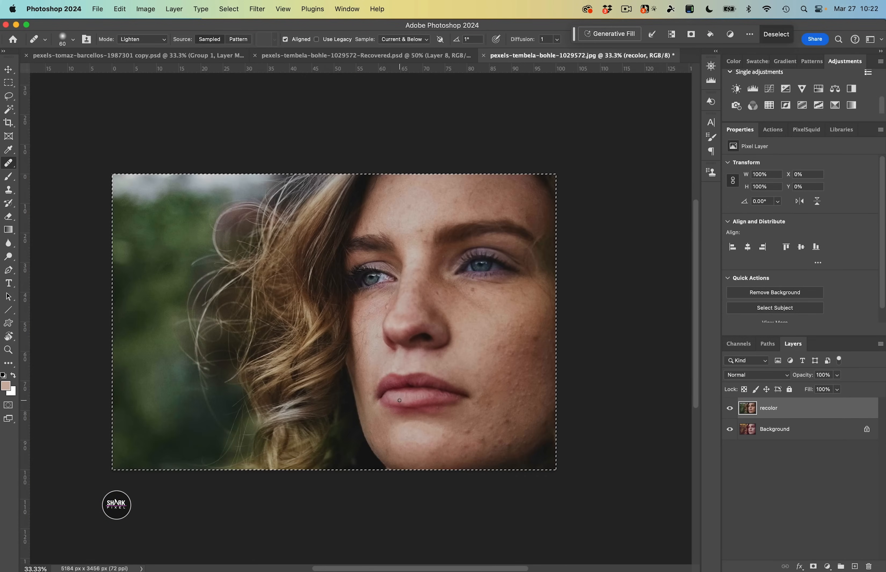
key("super+d")
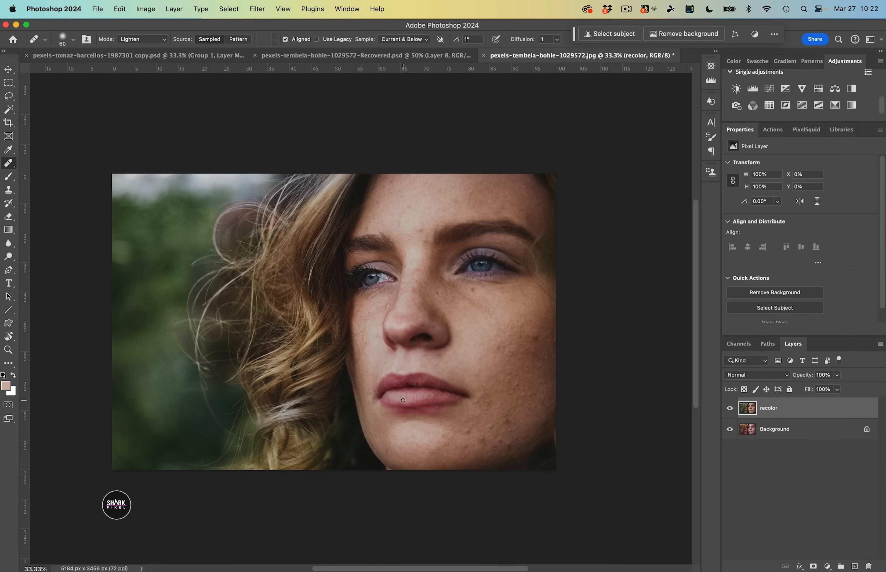
- Compare the recolored portrait with the original Background layer by toggling the recolor layer's visibility
left_click(729, 409)
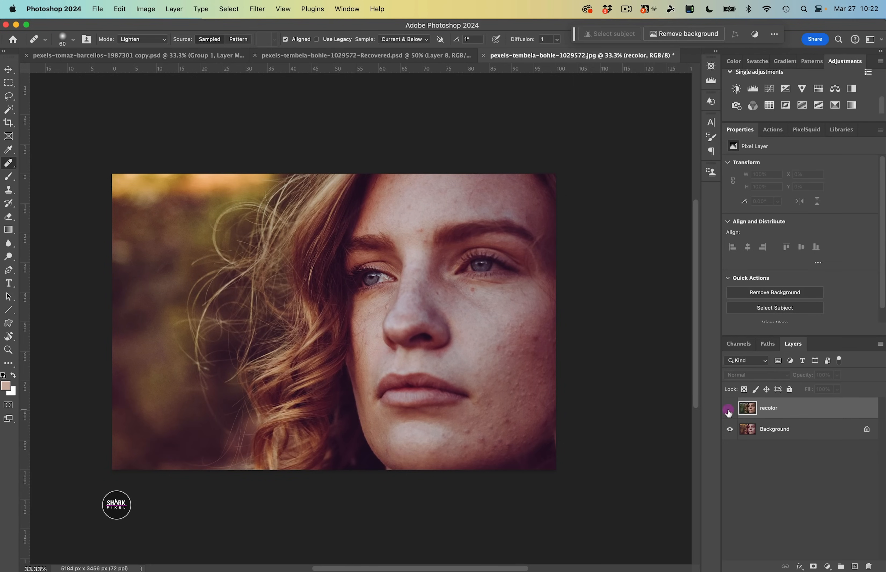
left_click(728, 409)
left_click(729, 409)
left_click(729, 410)
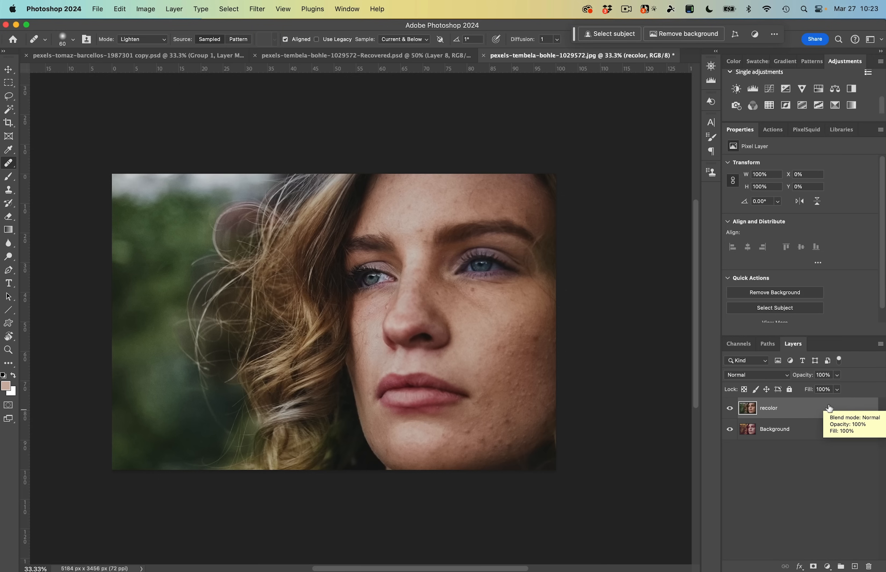
- Add a new layer named colorize above recolor and set its blend mode to Color
key("super+equal")
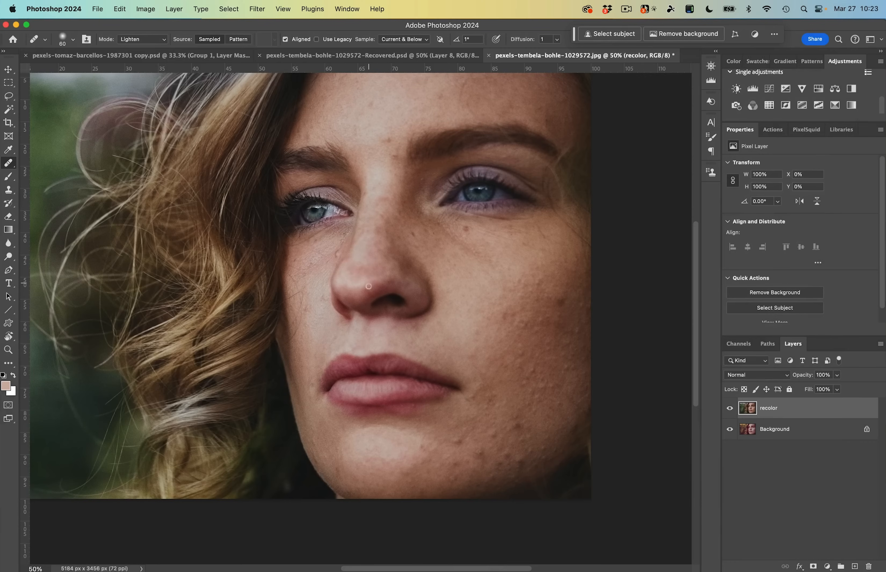
left_click(855, 566)
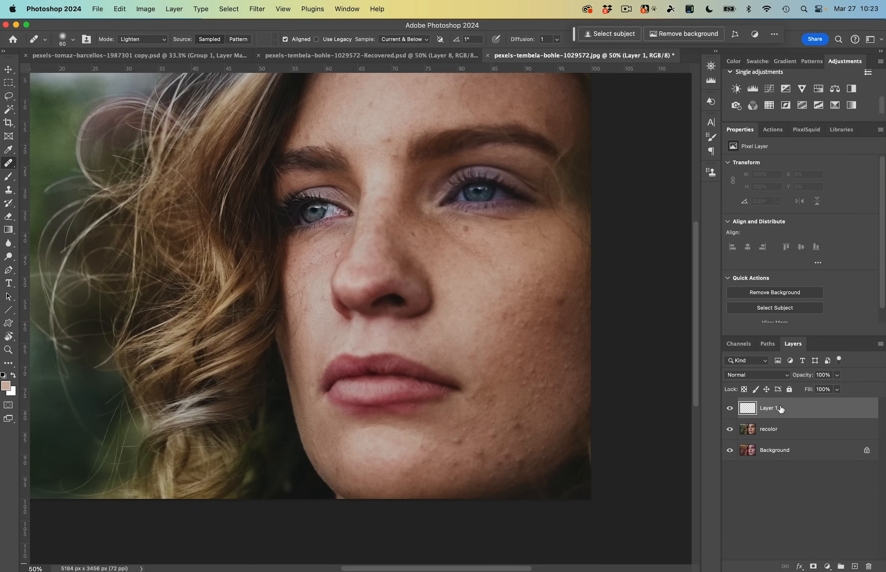
double_click(773, 410)
type("colorize")
key("Return")
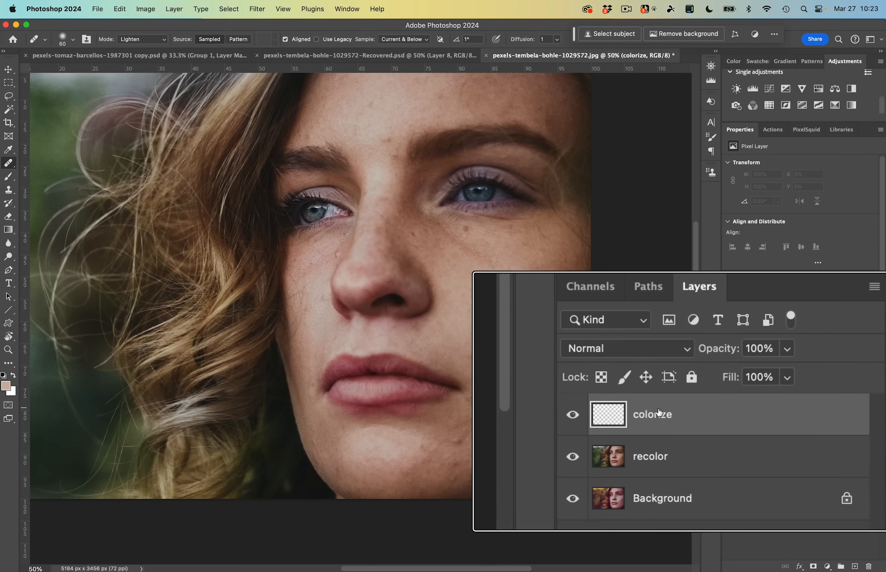
left_click(672, 348)
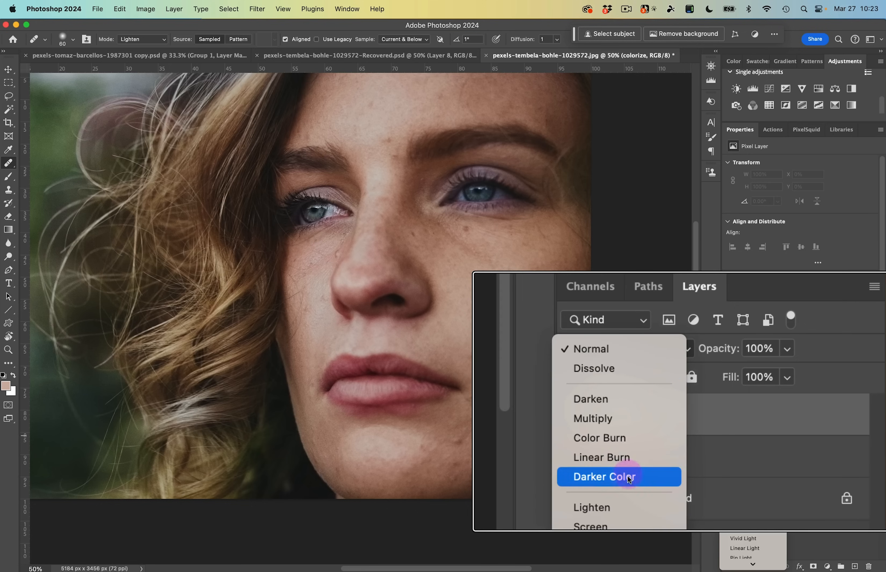
mouse_move(748, 564)
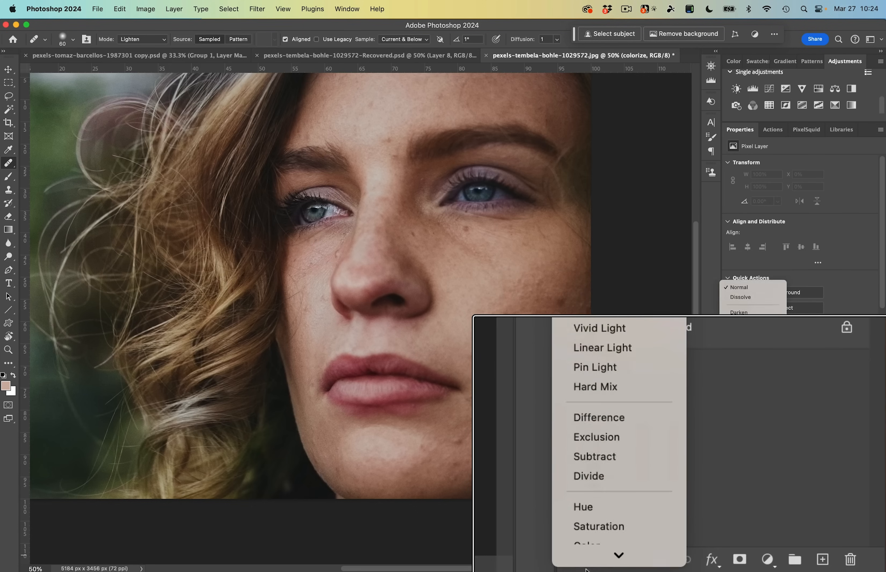
left_click(610, 532)
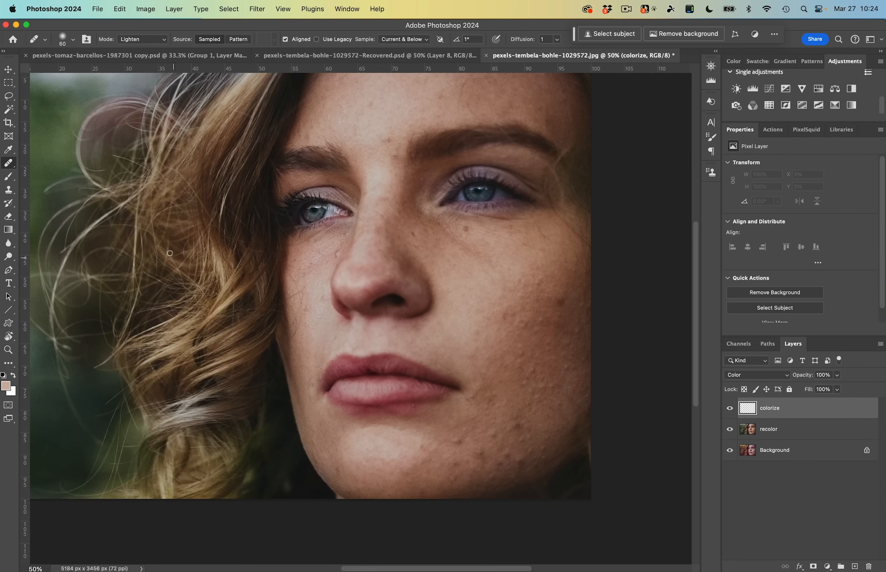
- Switch to the Brush tool, sample the skin tone below the mouth, and reduce the brush size to 100
left_click(8, 176)
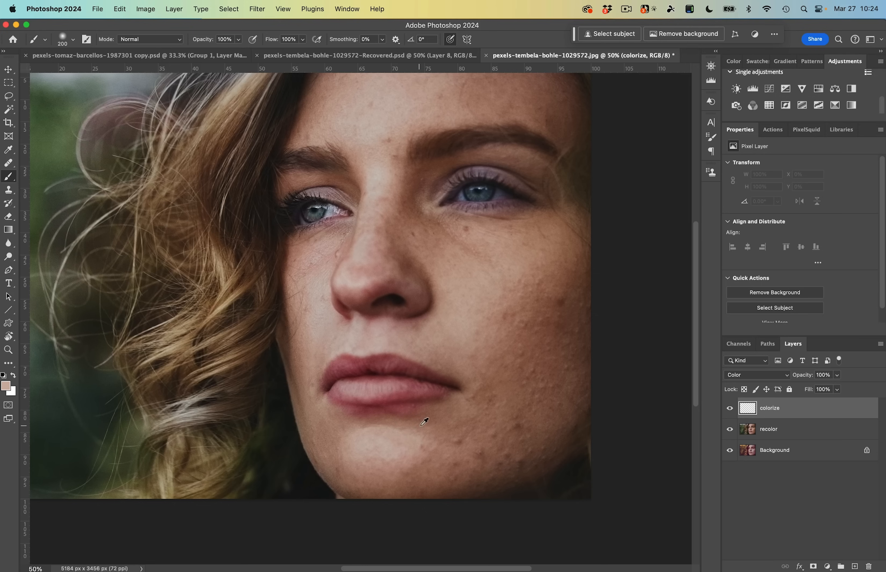
left_click(434, 417, "alt")
key("super+plus")
left_click_drag(447, 412, 412, 316)
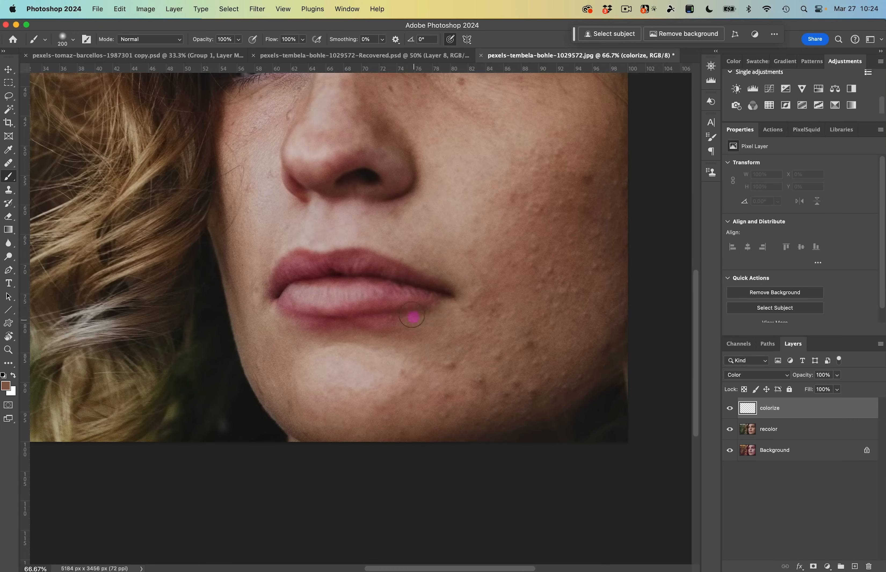
key("bracketleft")
key("bracketleft")
- Try painting the sampled skin tone at 100% opacity under the lower lip, and undo the strokes
mouse_move(374, 327)
left_mouse_down()
mouse_move(404, 327)
mouse_move(384, 320)
mouse_move(400, 316)
mouse_move(334, 327)
mouse_move(361, 326)
mouse_move(347, 327)
left_mouse_up()
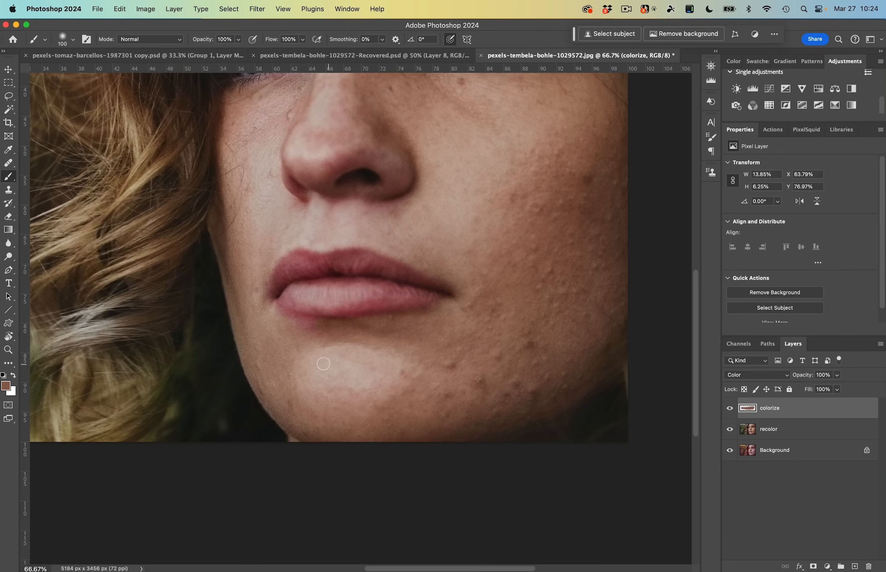
left_click_drag(408, 335, 408, 340)
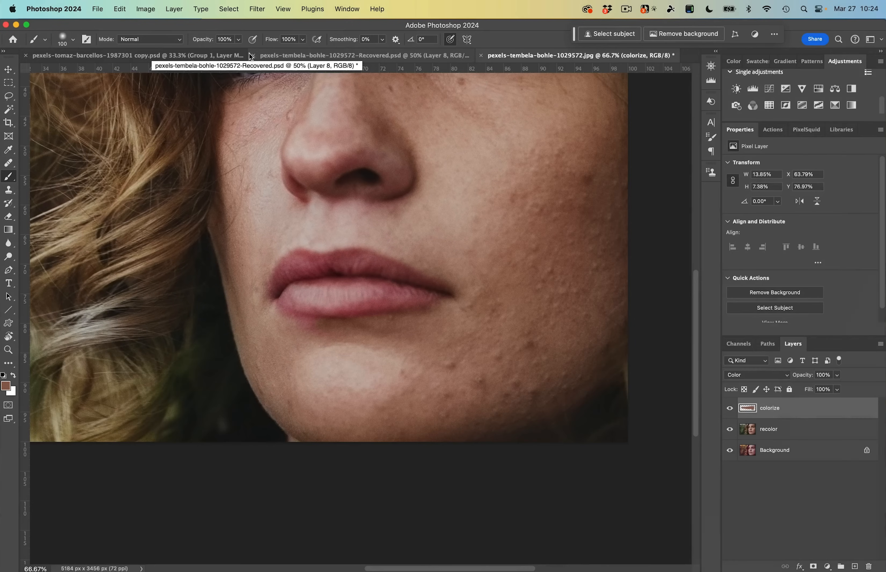
key("super+z")
key("super+z")
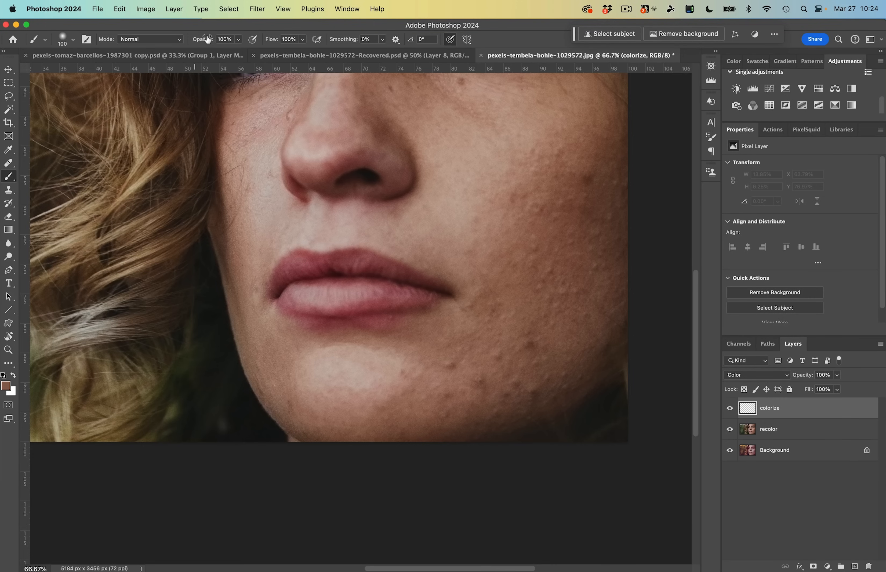
- With brush opacity at 50%, paint nearby sampled skin tones over the red spill beneath the lower lip and around the mouth corner
key("5")
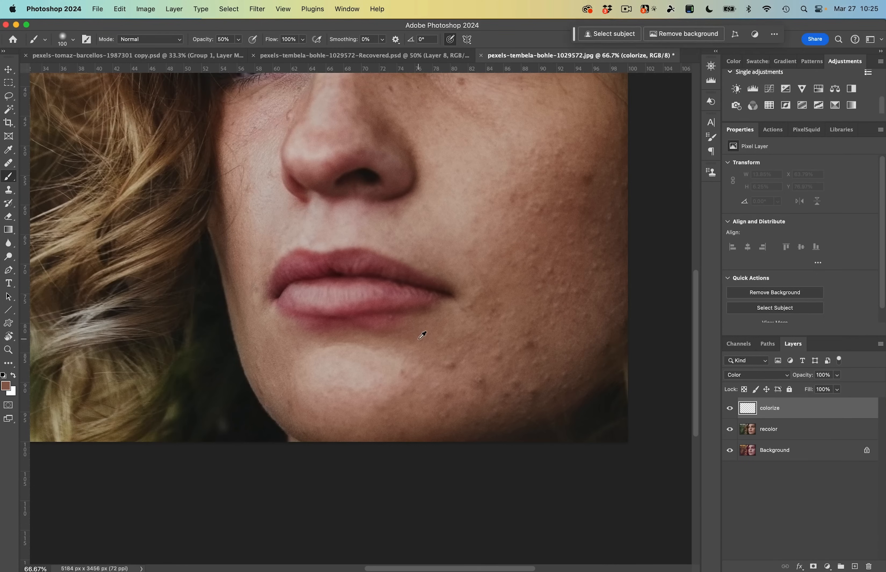
left_click(390, 329, "alt")
mouse_move(385, 329)
left_mouse_down()
mouse_move(402, 321)
mouse_move(370, 320)
mouse_move(403, 322)
mouse_move(368, 321)
mouse_move(386, 335)
mouse_move(397, 333)
mouse_move(331, 325)
mouse_move(406, 333)
mouse_move(411, 322)
mouse_move(354, 321)
mouse_move(427, 309)
mouse_move(377, 315)
mouse_move(368, 331)
mouse_move(293, 325)
left_mouse_up()
left_click(304, 328, "alt")
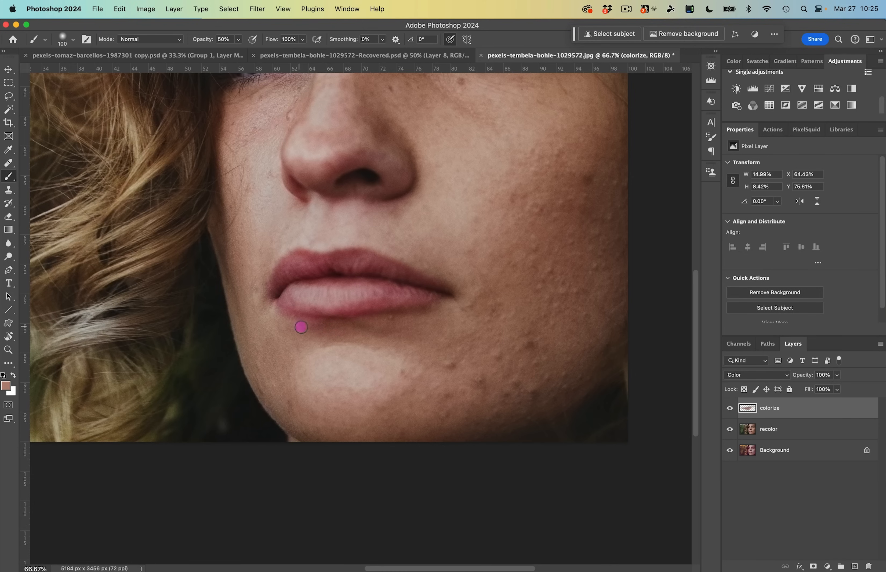
left_click_drag(303, 323, 256, 293)
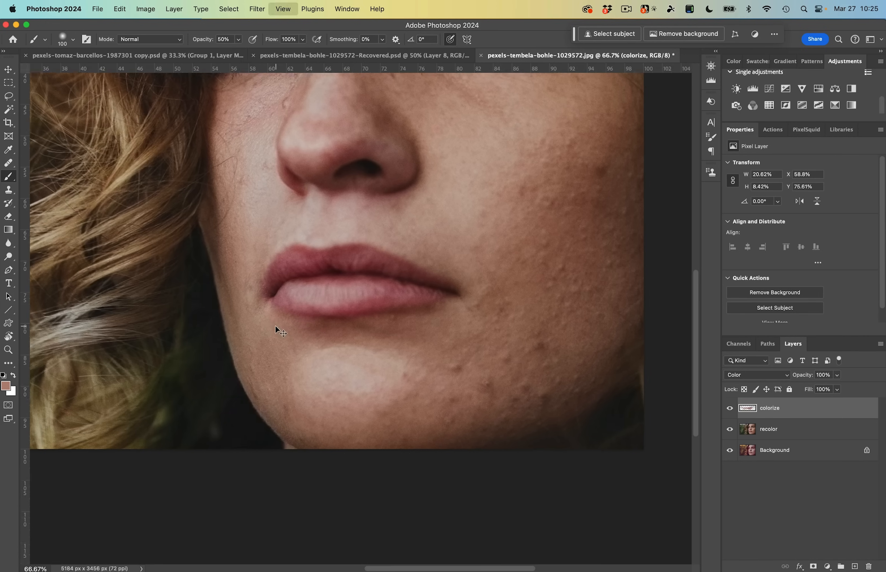
key("super+plus")
left_click(424, 340)
mouse_move(369, 333)
left_mouse_down()
mouse_move(342, 329)
mouse_move(262, 353)
mouse_move(308, 328)
mouse_move(274, 326)
mouse_move(283, 341)
mouse_move(271, 346)
mouse_move(247, 238)
left_mouse_up()
left_click(265, 341, "alt")
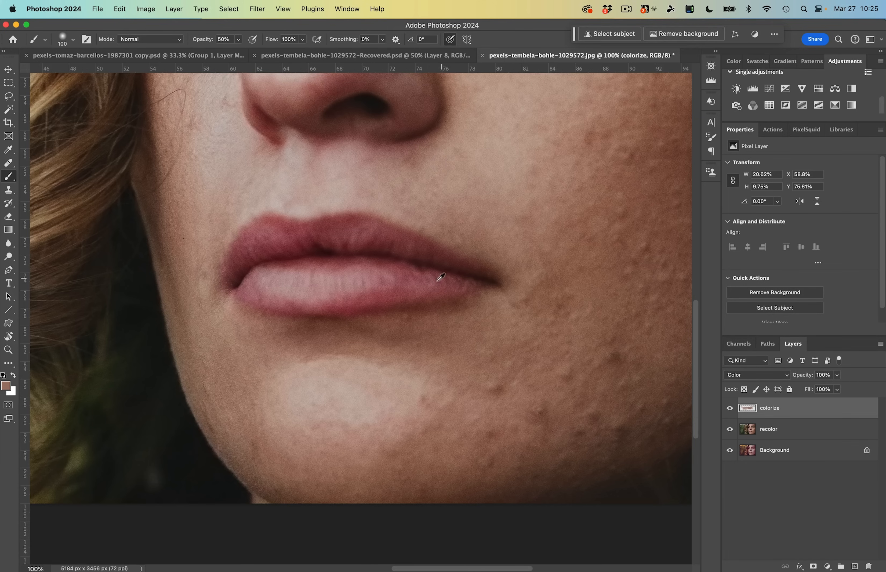
- Paint the lower and upper lips on the colorize layer with pink and red tones sampled from the lips
left_click(393, 291, "alt")
mouse_move(359, 267)
left_mouse_down()
mouse_move(325, 281)
mouse_move(384, 282)
mouse_move(329, 273)
mouse_move(329, 294)
mouse_move(309, 284)
mouse_move(299, 295)
mouse_move(263, 286)
left_mouse_up()
left_click(261, 287, "alt")
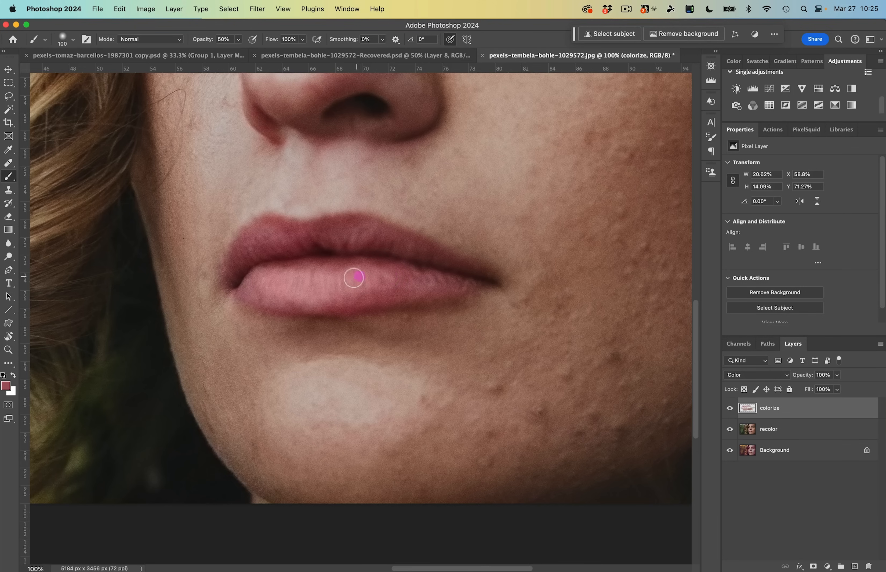
left_click(339, 224, "alt")
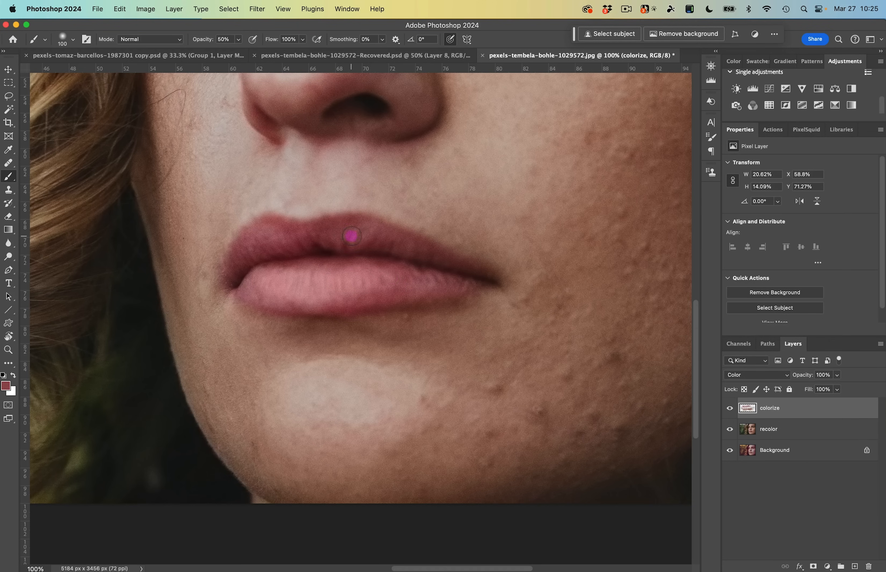
left_click(359, 232)
left_click(370, 227)
- Paint a skin tone sampled from the nose over the reddish nose and the area beneath it, with brush size 150
key("super+minus")
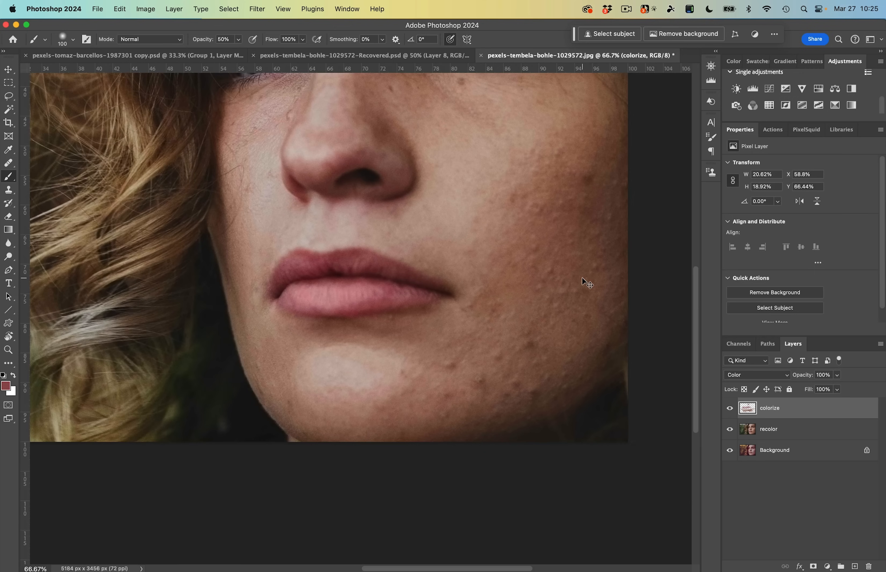
left_click_drag(446, 293, 479, 432)
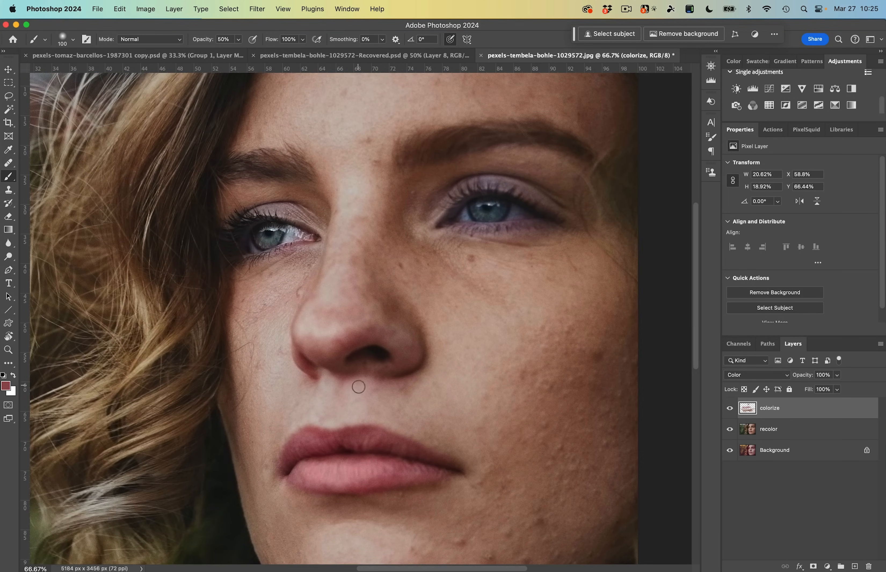
left_click(373, 312, "alt")
key("bracketright")
key("bracketright")
mouse_move(387, 342)
left_mouse_down()
mouse_move(398, 362)
mouse_move(371, 370)
mouse_move(399, 383)
mouse_move(417, 372)
mouse_move(378, 328)
mouse_move(361, 328)
mouse_move(331, 362)
mouse_move(364, 376)
mouse_move(315, 364)
mouse_move(302, 342)
mouse_move(316, 351)
mouse_move(282, 337)
mouse_move(286, 353)
mouse_move(317, 374)
left_mouse_up()
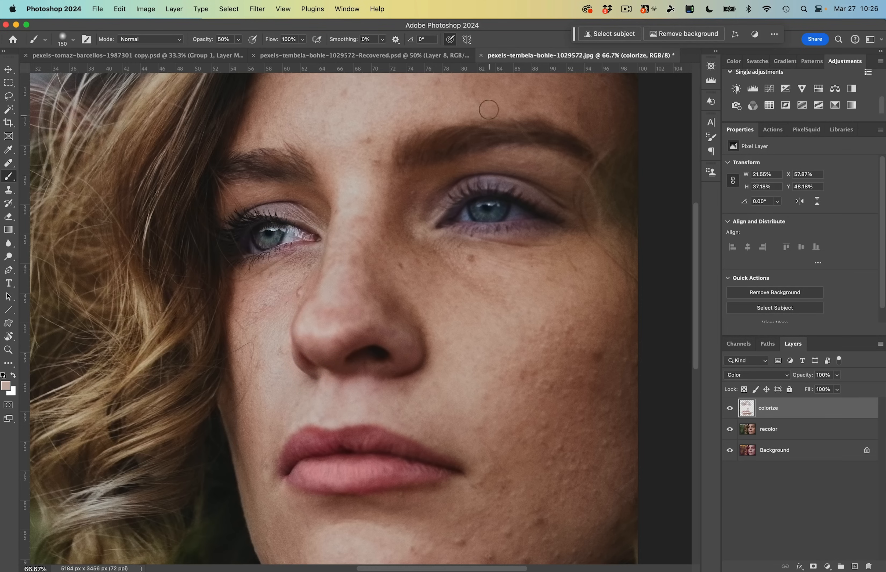
- Paint skin tones sampled from the cheek over the purple cast under the eye nearer the photo's edge
key("super+plus")
left_click_drag(529, 279, 386, 383)
left_click(448, 324, "alt")
left_click(429, 323, "alt")
left_click(447, 301)
left_click_drag(451, 300, 307, 292)
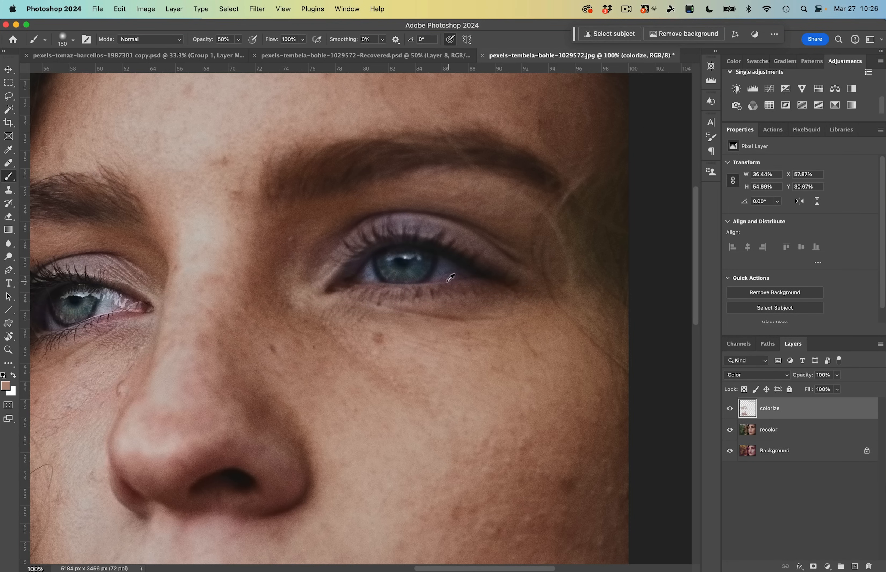
- Paint a skin tone sampled from the forehead over the purple upper eyelid of the eye nearer the photo's edge
left_click(425, 88, "alt")
left_click(422, 204)
mouse_move(342, 253)
left_mouse_down()
mouse_move(313, 278)
mouse_move(269, 212)
mouse_move(134, 198)
left_mouse_up()
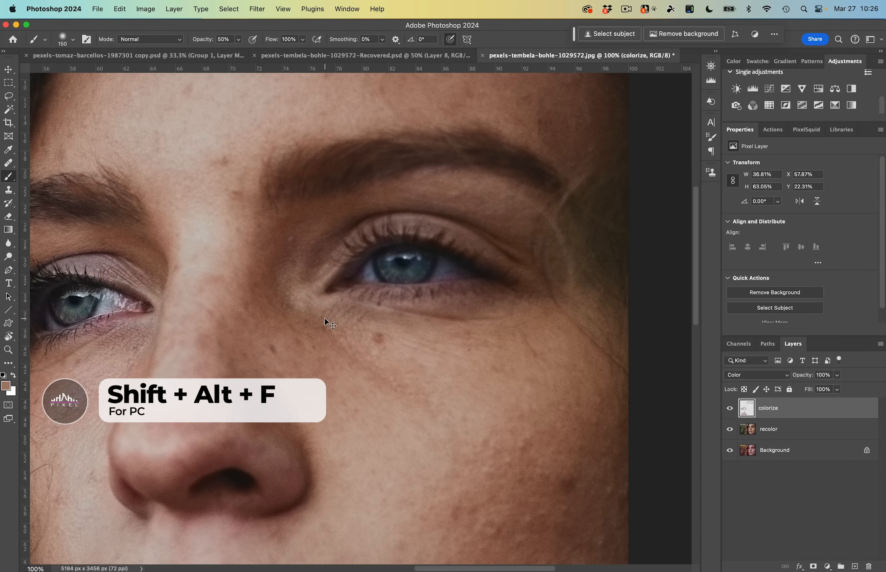
- Fade the last eyelid brush stroke to a lower opacity, keeping the Normal fade mode
key("super+shift+f")
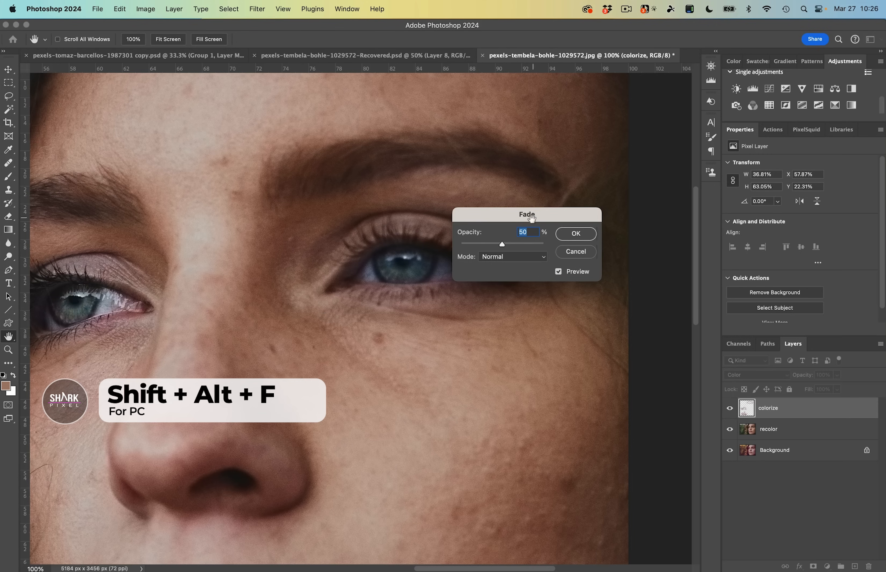
left_click_drag(533, 216, 550, 333)
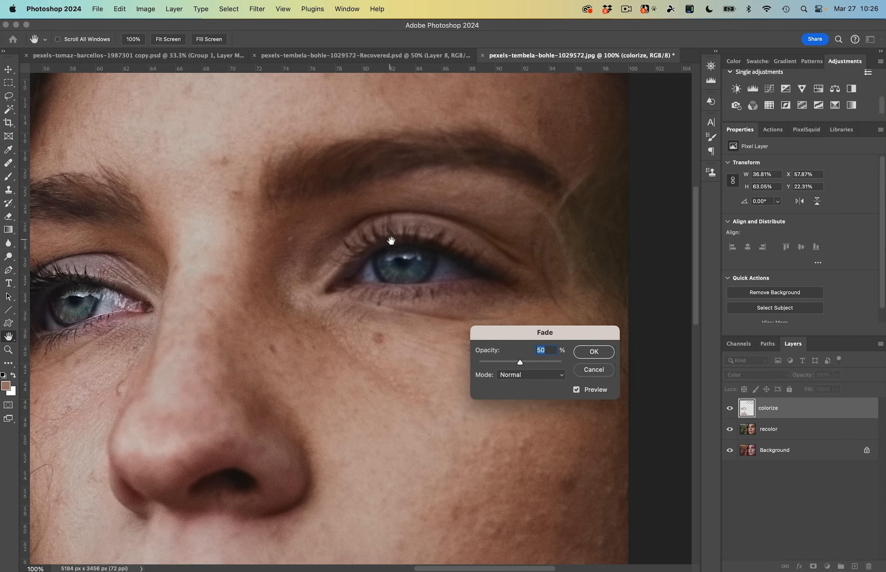
left_click_drag(522, 364, 563, 363)
left_click_drag(562, 362, 498, 372)
left_click_drag(504, 370, 502, 372)
left_click_drag(504, 363, 506, 364)
left_click(594, 354)
key("b")
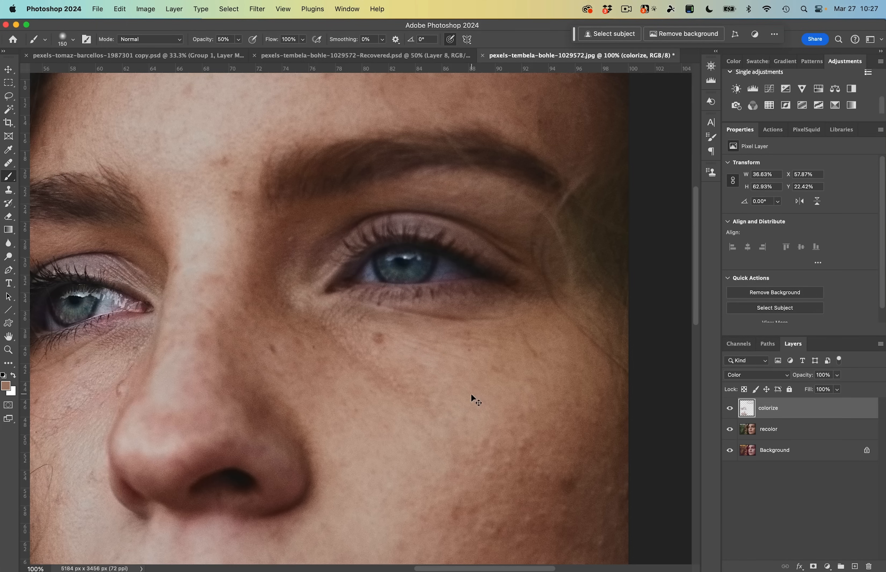
- With brush size 500, paint sampled cheek and temple tones over the greenish cast along the photo's edge beside the eye
key("super+minus")
left_click(517, 344, "alt")
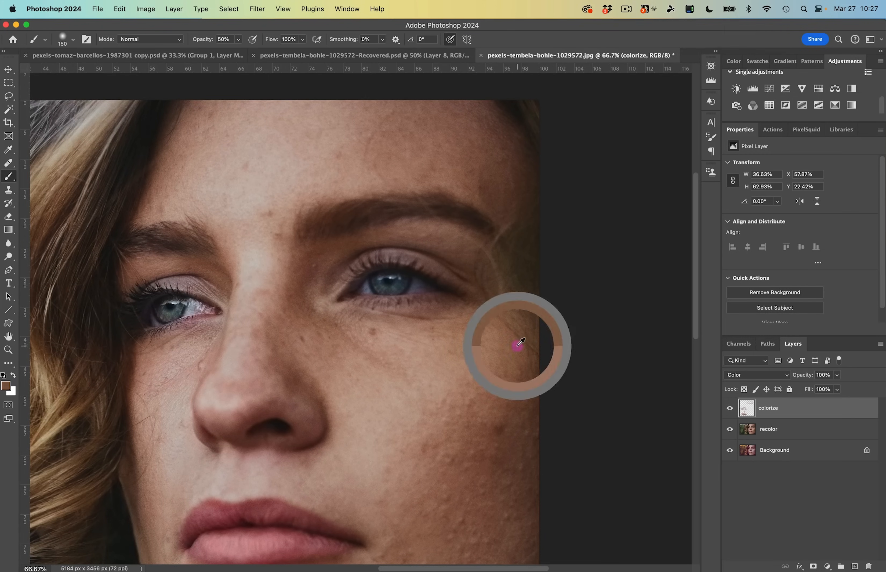
key("bracketright")
key("bracketright")
key("bracketright")
key("bracketright")
key("bracketright")
key("bracketright")
mouse_move(519, 305)
left_mouse_down()
mouse_move(526, 248)
mouse_move(538, 518)
mouse_move(467, 91)
left_mouse_up()
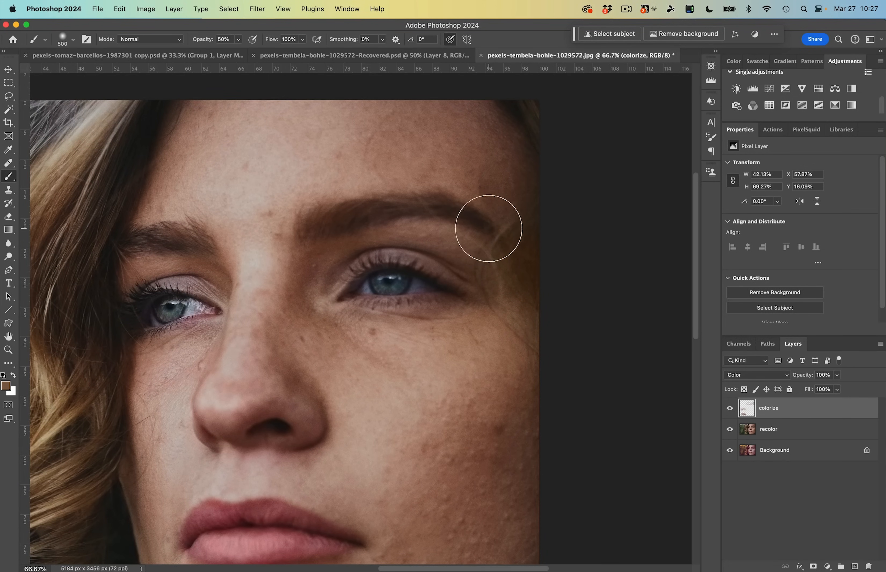
key("super+z")
left_click(516, 188, "alt")
mouse_move(521, 210)
left_mouse_down()
mouse_move(527, 261)
mouse_move(519, 261)
mouse_move(545, 327)
left_mouse_up()
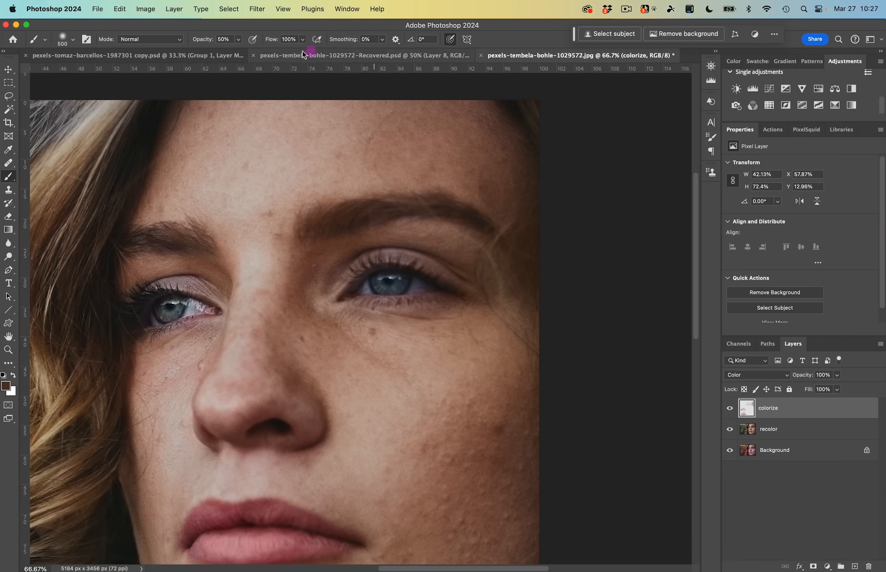
left_click(496, 314, "alt")
left_click(461, 237, "alt")
- Compare the portrait with and without the colorize layer by toggling its visibility
key("super+minus")
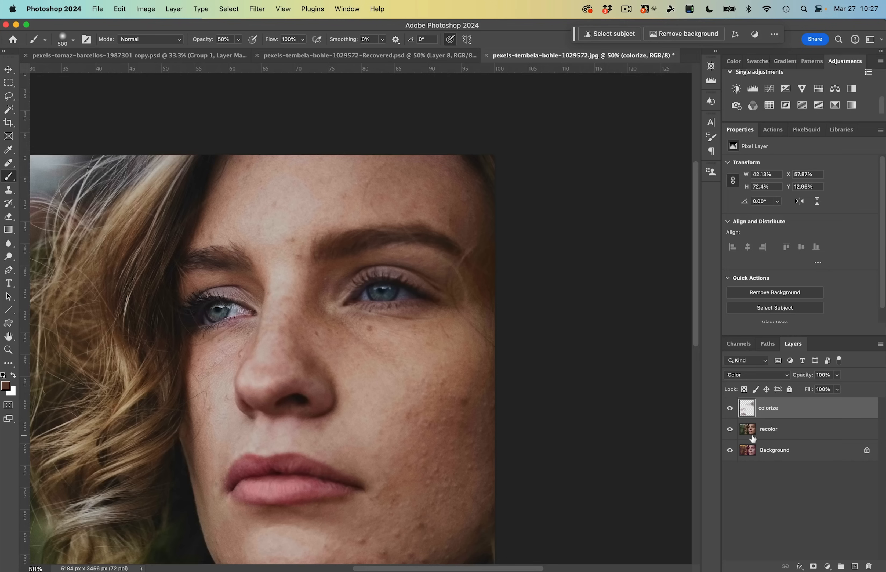
left_click_drag(367, 489, 499, 438)
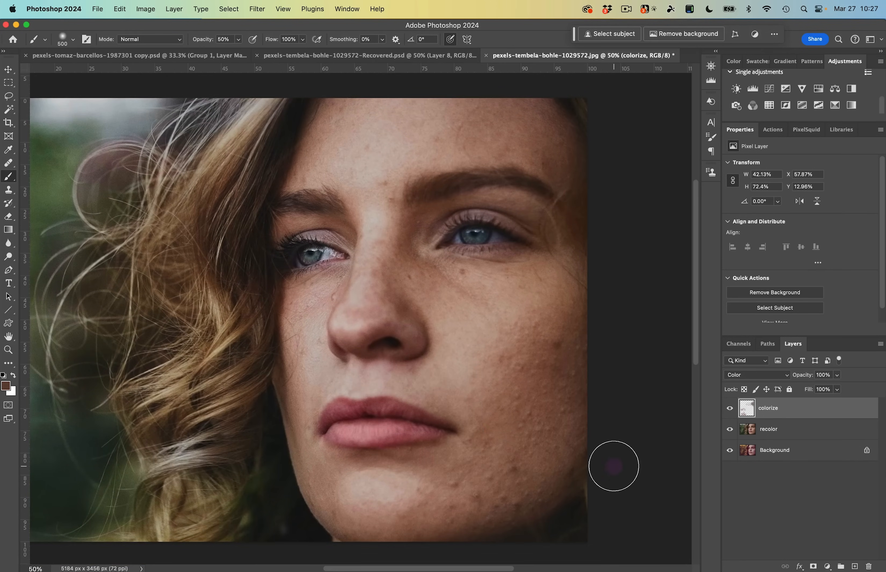
left_click(731, 410)
left_click(730, 410)
left_click(731, 410)
left_click(731, 409)
left_click(730, 410)
left_click(731, 409)
left_click(730, 409)
left_click(731, 410)
left_click(730, 410)
left_click(731, 410)
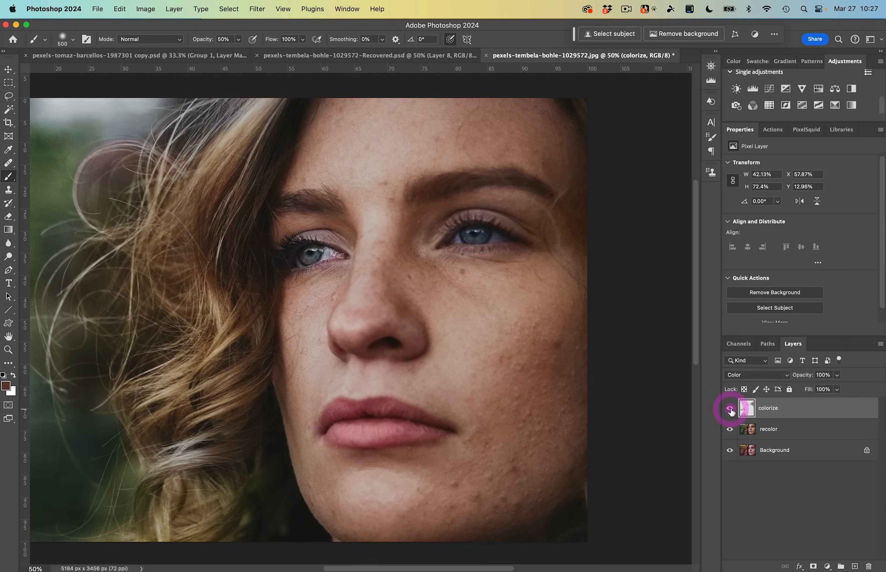
- Compare the corrected portrait with the original by showing only the Background layer and restoring the others
left_click(729, 452, "alt")
left_click(729, 452, "alt")
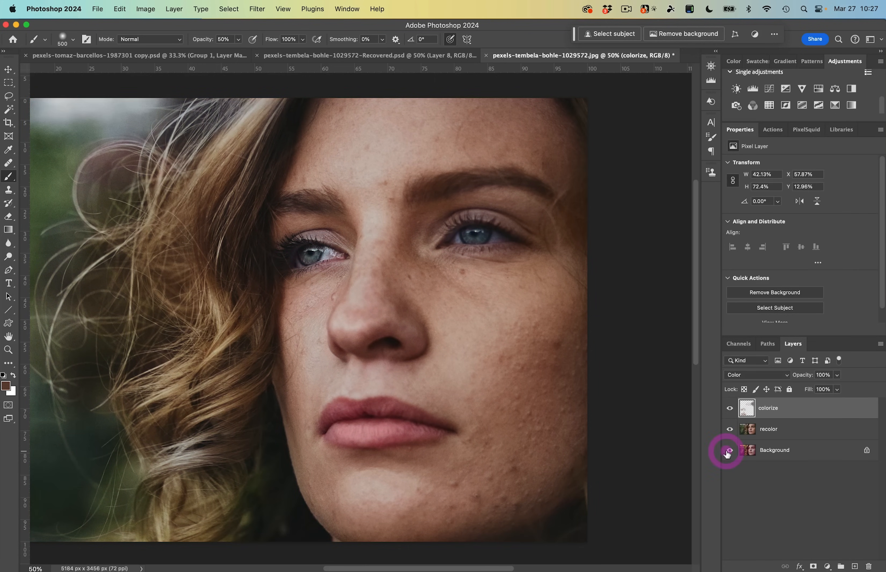
left_click(729, 451, "alt")
left_click(729, 452, "alt")
- Add a Levels adjustment layer above colorize and black out its mask outside a lasso selection of the eye nearer the photo's edge
left_click(781, 412)
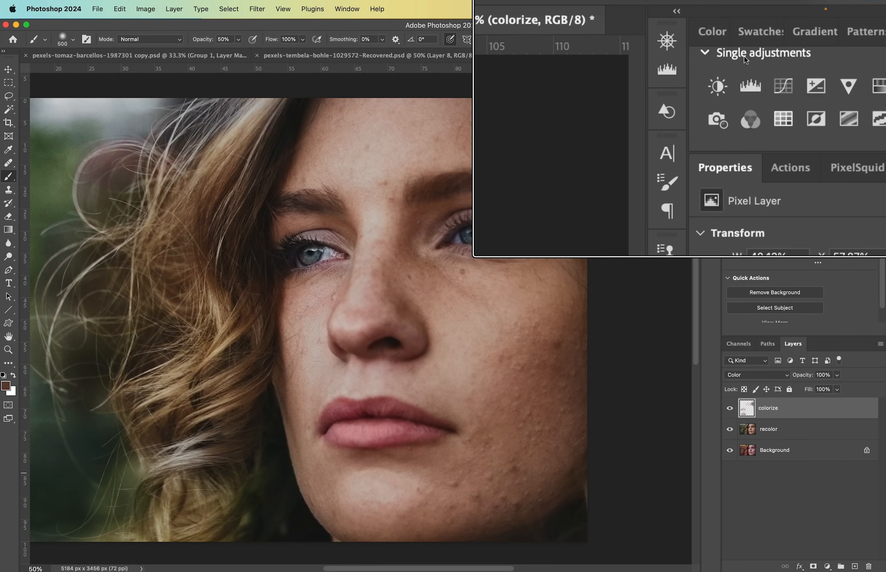
left_click(751, 92)
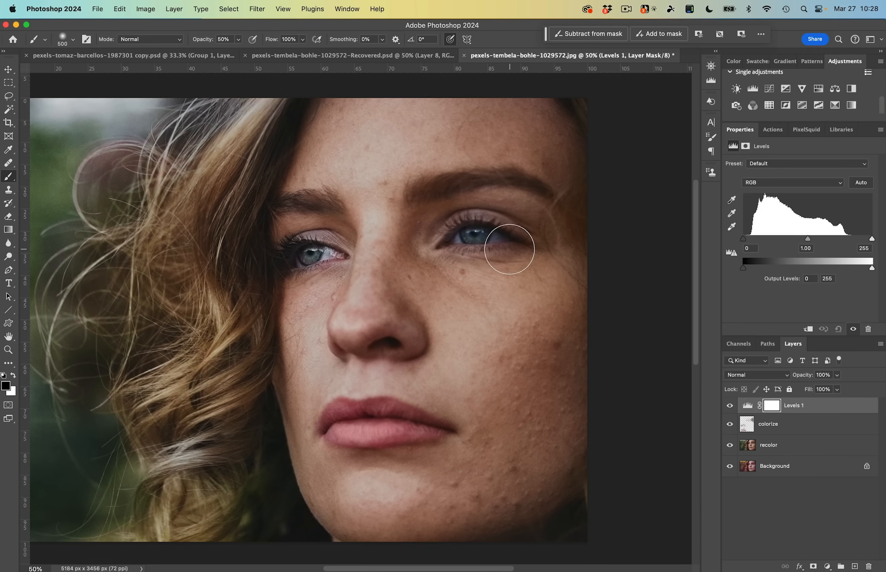
key("l")
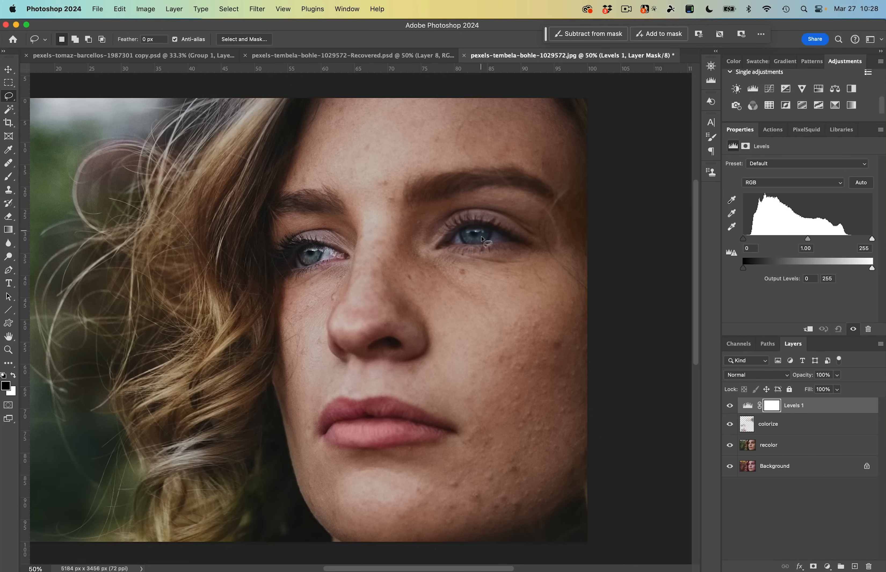
mouse_move(436, 246)
left_mouse_down()
mouse_move(472, 218)
mouse_move(522, 239)
mouse_move(439, 246)
left_mouse_up()
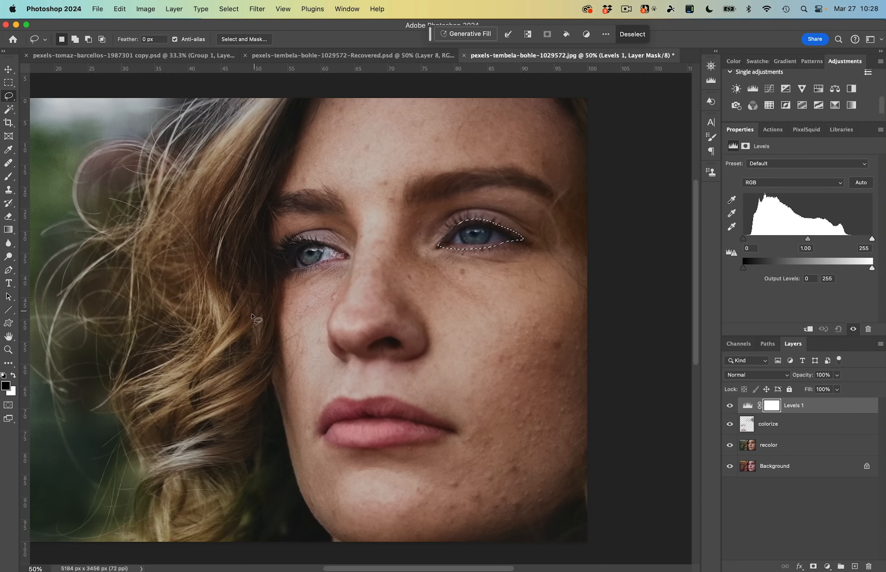
key("super+shift+i")
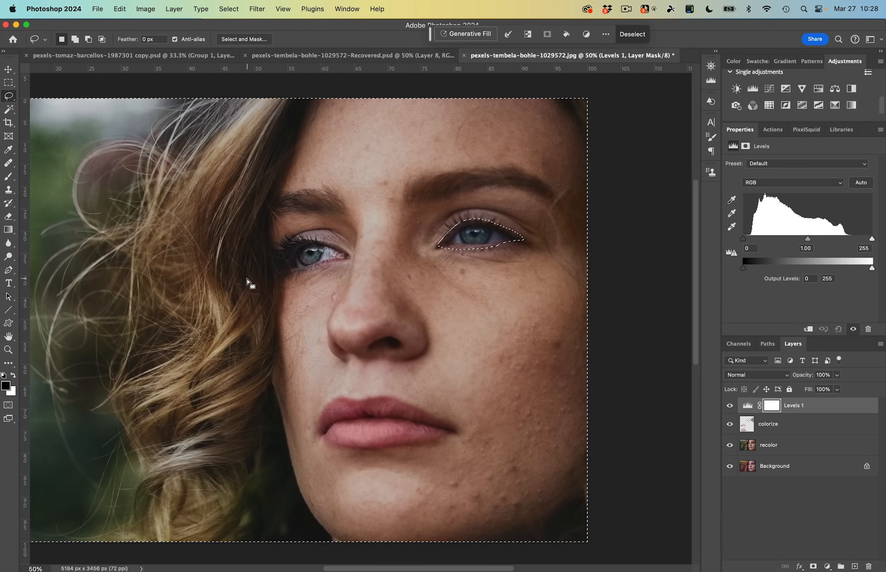
key("alt+BackSpace")
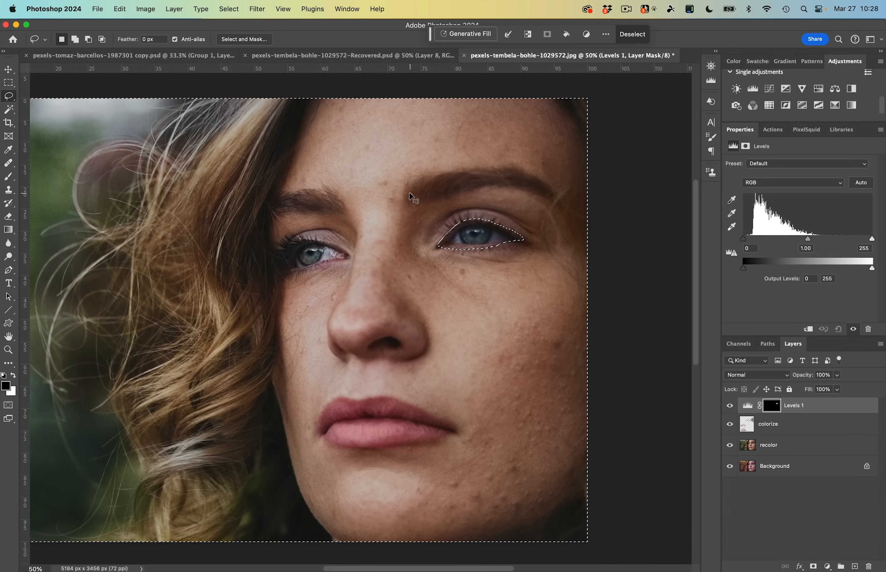
key("super+d")
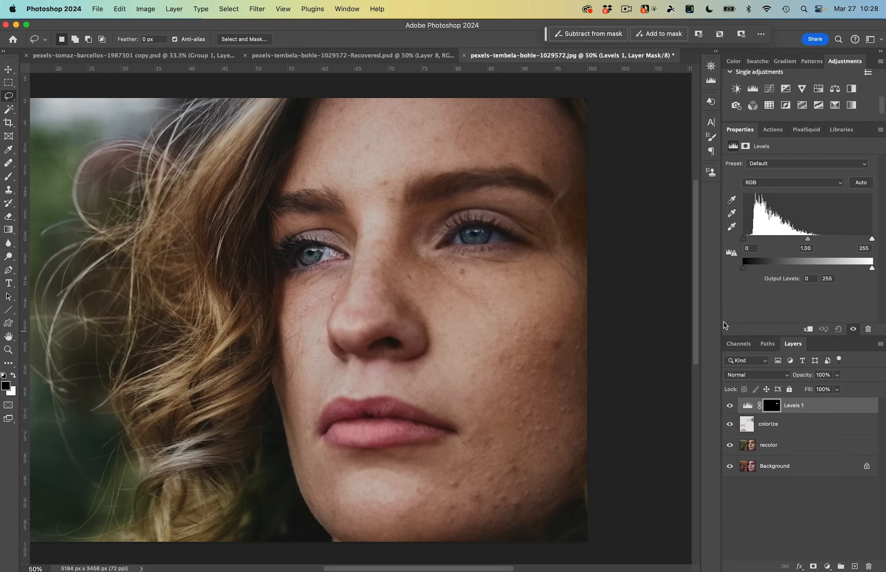
- Feather the Levels 1 layer mask by 24.5 px while viewing the mask on its own
left_click(773, 408, "alt")
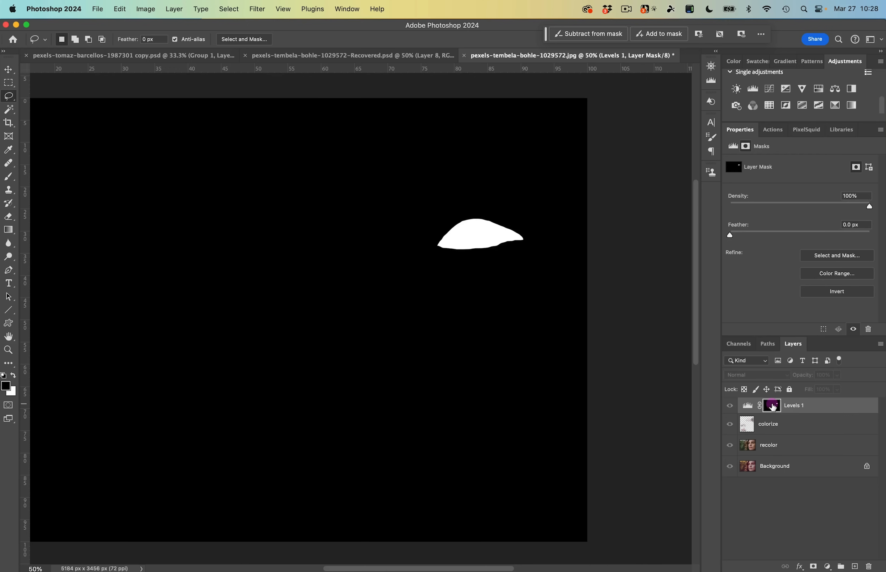
left_click(773, 407, "alt")
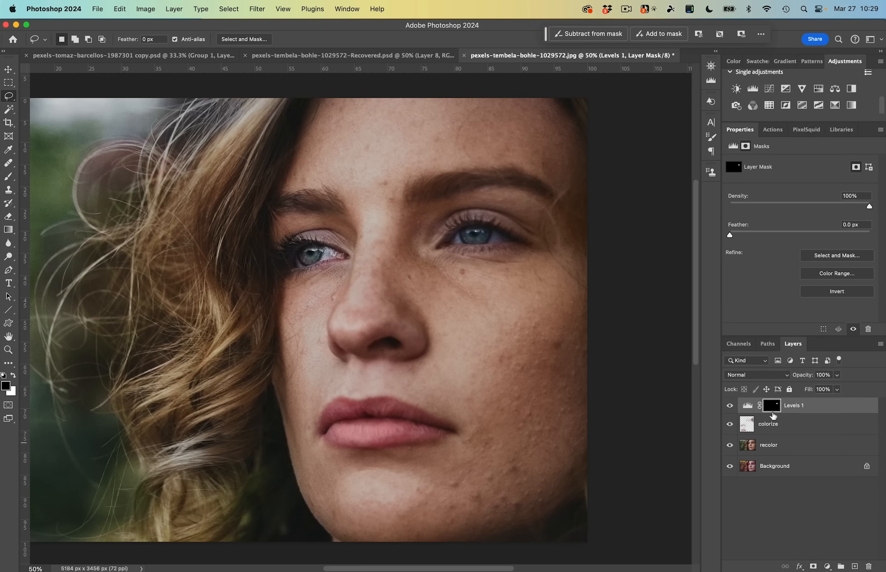
left_click(772, 408, "alt")
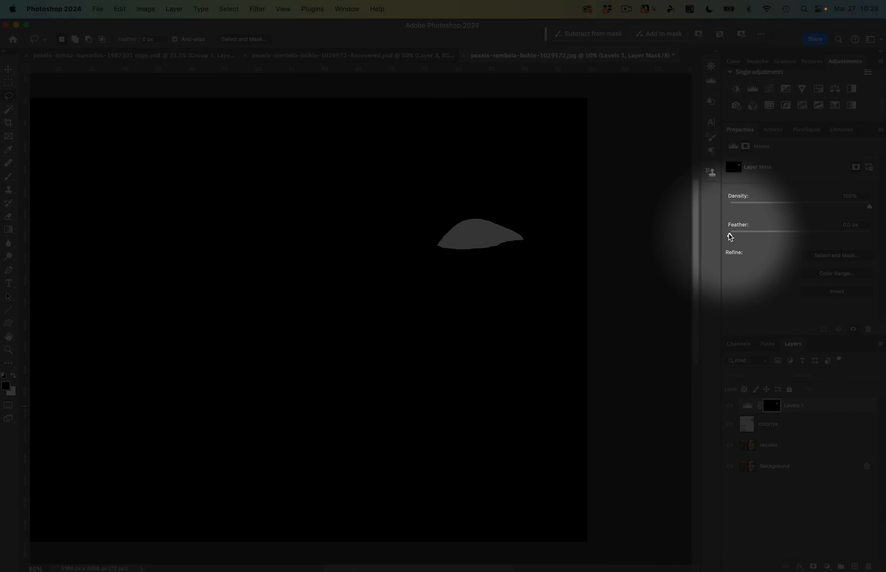
left_click_drag(730, 235, 794, 242)
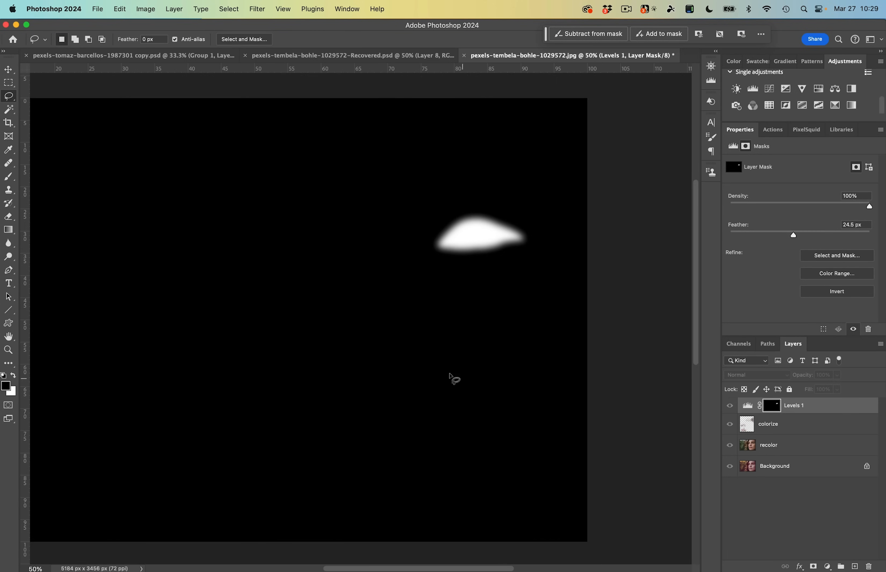
left_click(772, 407, "alt")
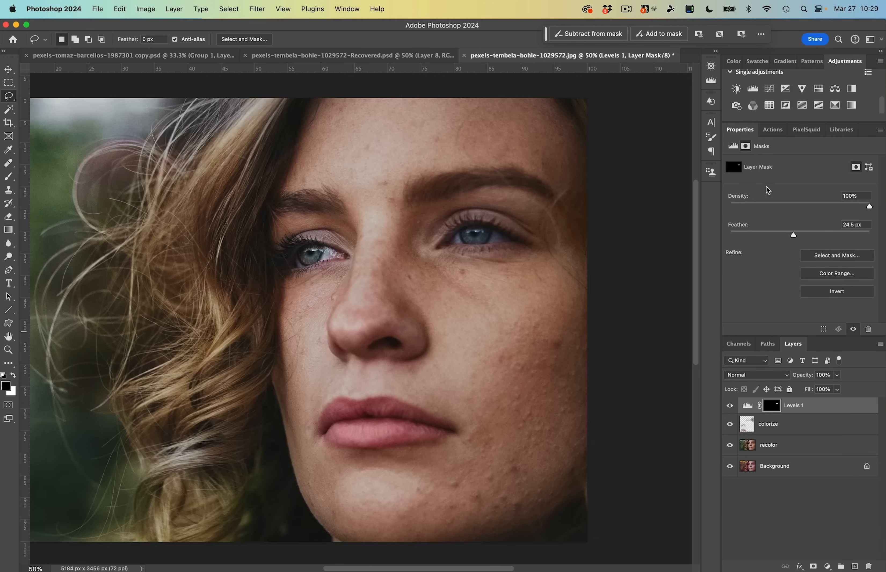
- Set the Levels 1 RGB inputs to 8, 1.17 and 213 to brighten the eye, and compare before and after
left_click(749, 406)
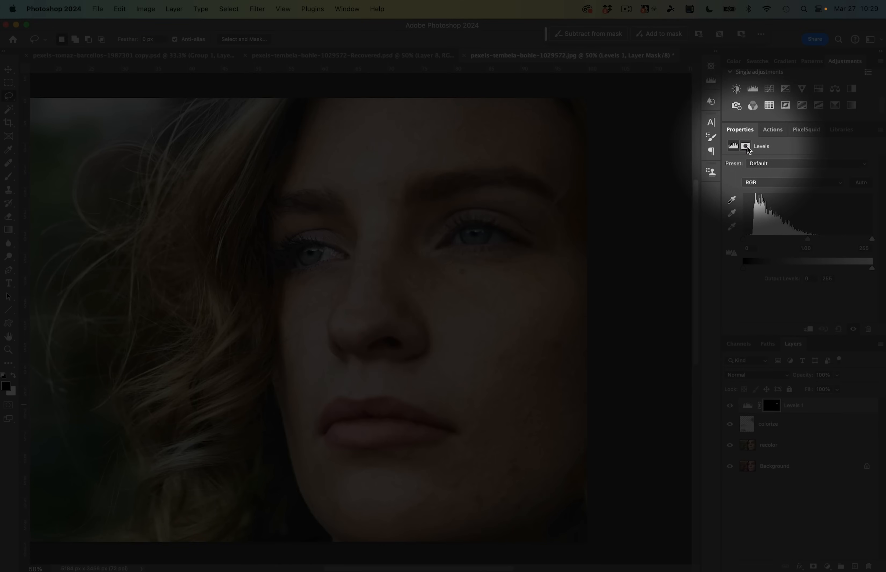
left_click(747, 147)
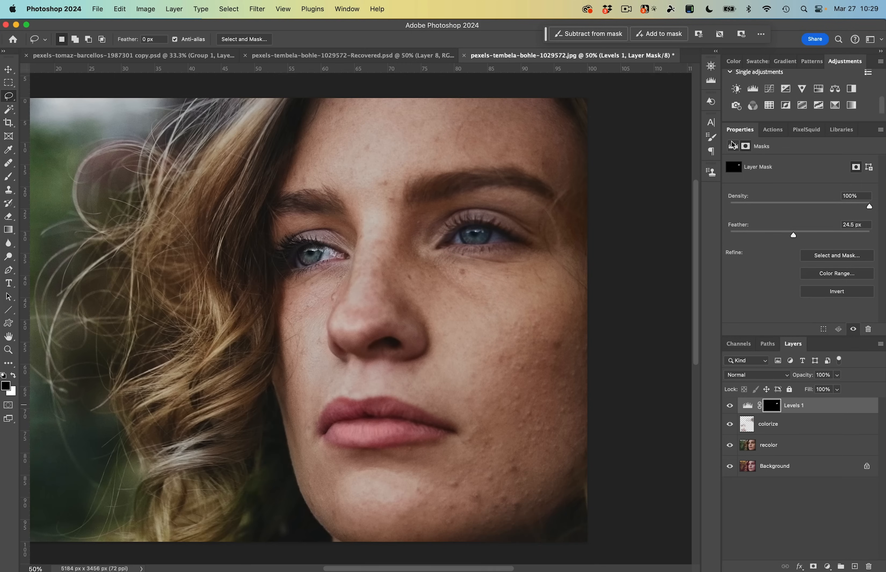
left_click(733, 146)
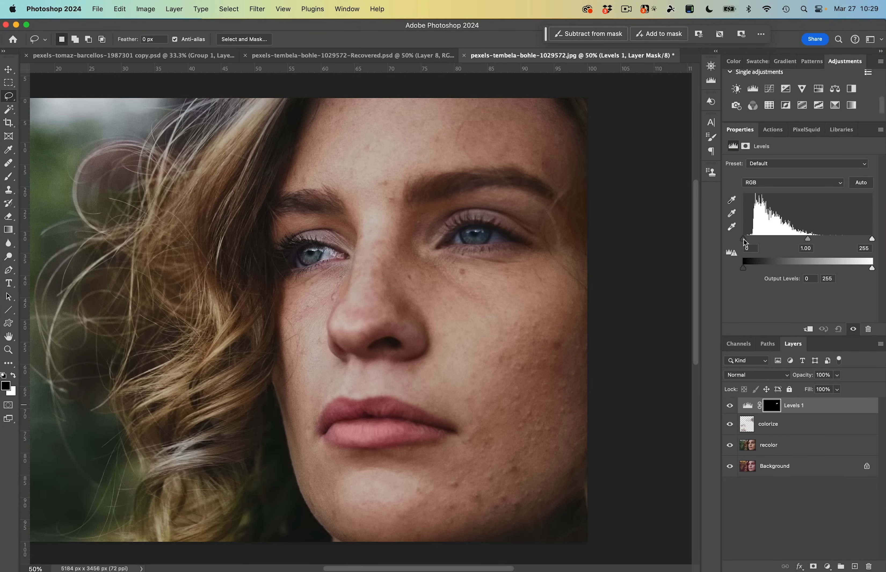
left_click_drag(745, 240, 749, 240)
left_click_drag(808, 240, 801, 240)
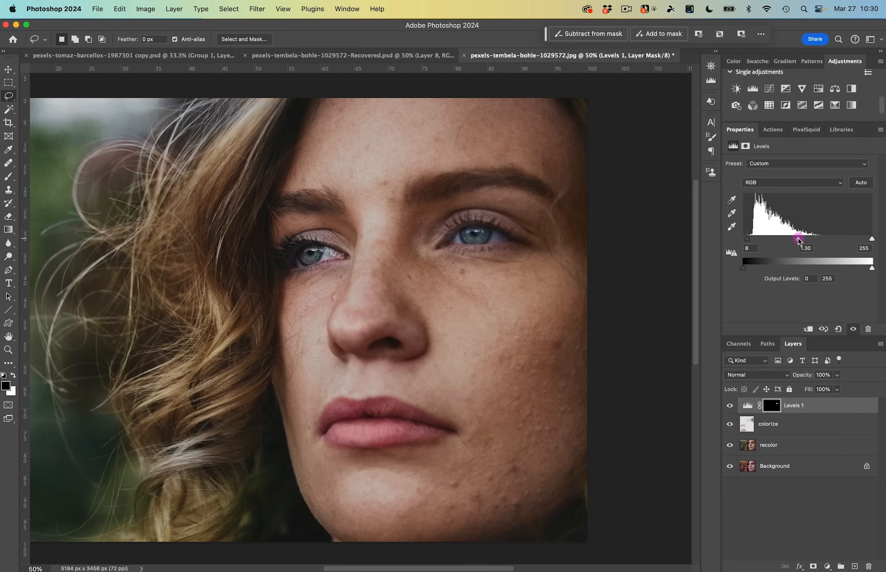
left_click_drag(803, 237, 802, 238)
left_click_drag(873, 240, 853, 234)
left_click_drag(791, 241, 793, 239)
left_click(727, 407)
left_click(727, 408)
left_click(727, 407)
left_click(728, 408)
left_click(728, 408)
left_click(728, 407)
- Set the Blue channel midtone of Levels 1 to 0.93, testing stronger yellow shifts in the masked eye on the way
left_click(819, 182)
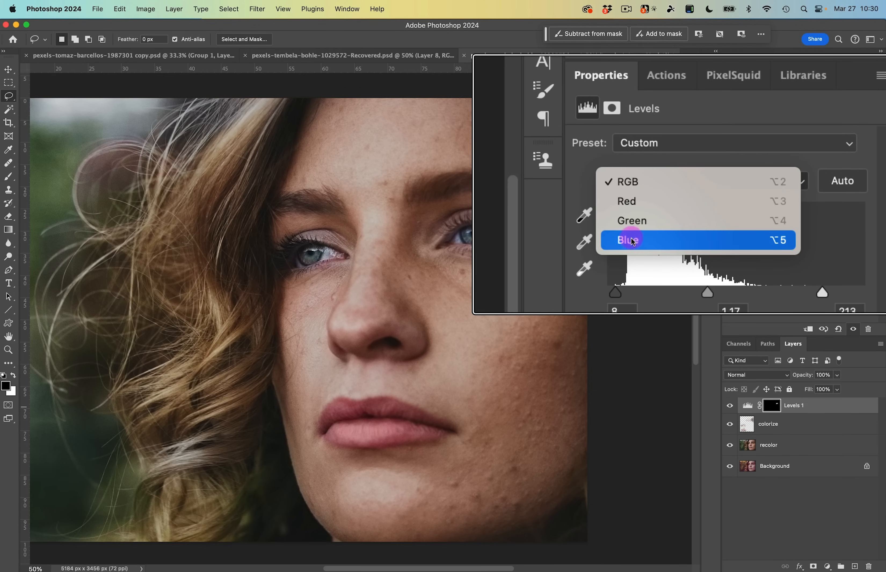
left_click(754, 212)
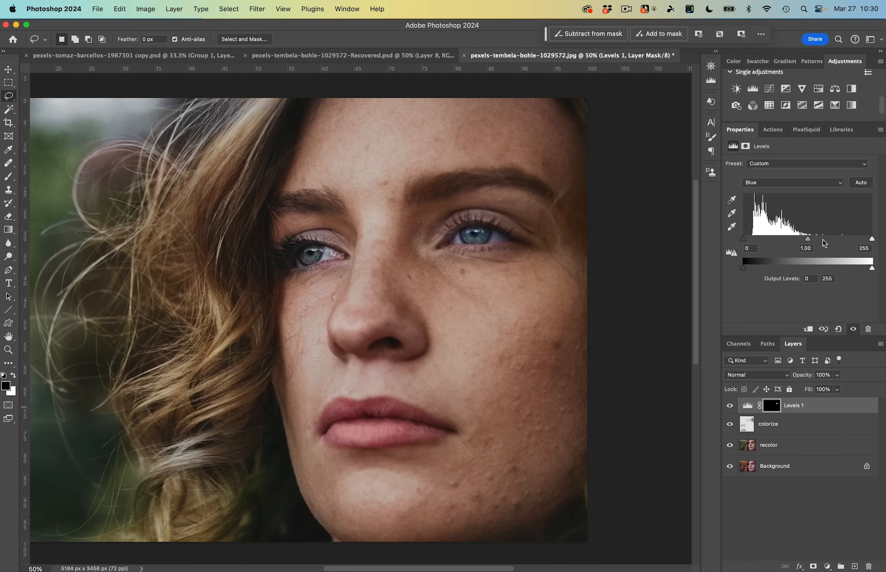
left_click_drag(807, 238, 863, 242)
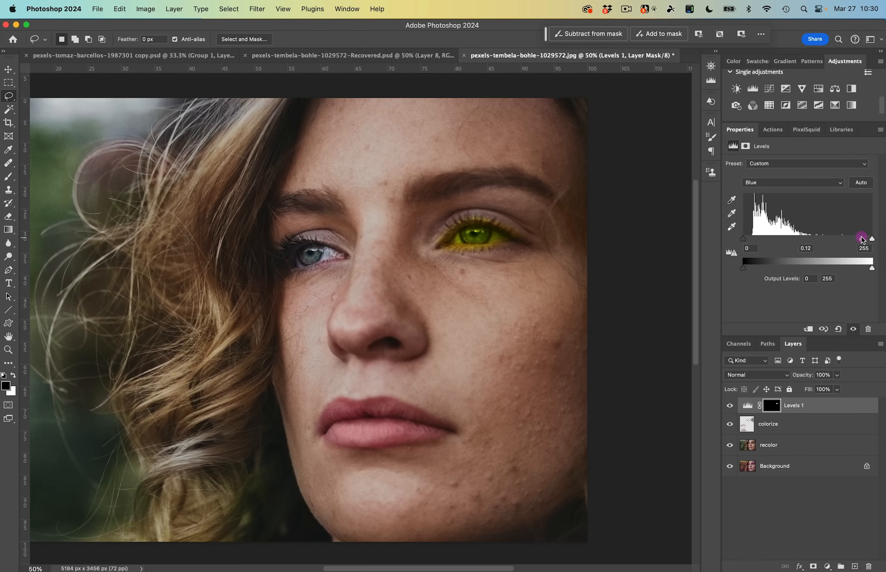
left_click_drag(863, 238, 808, 233)
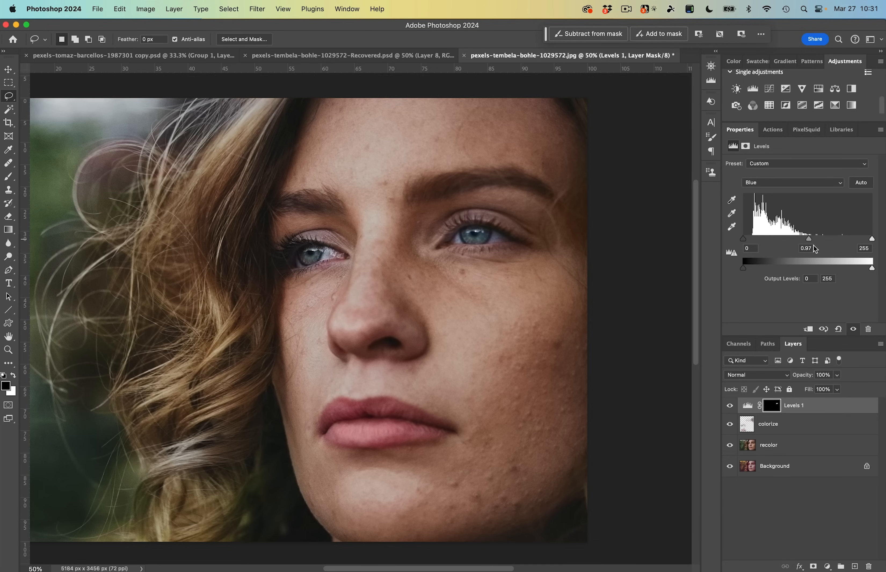
left_click_drag(810, 241, 812, 238)
left_click_drag(810, 242, 812, 242)
- In the RGB channel of Levels 1, set the black input to 15 and midtone to 1.29, and lower the white input slightly
left_click(781, 185)
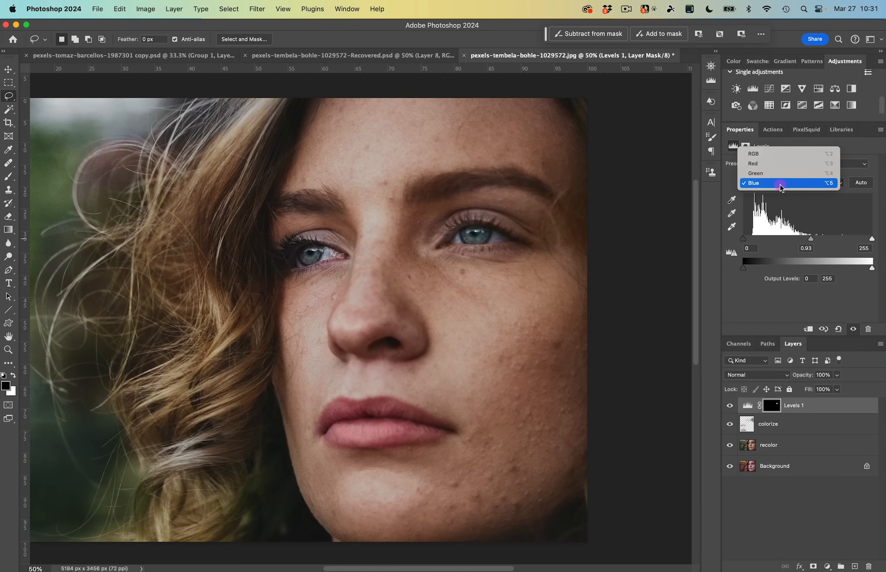
left_click(789, 153)
left_click(791, 239)
left_click(752, 243)
left_click_drag(749, 241, 752, 240)
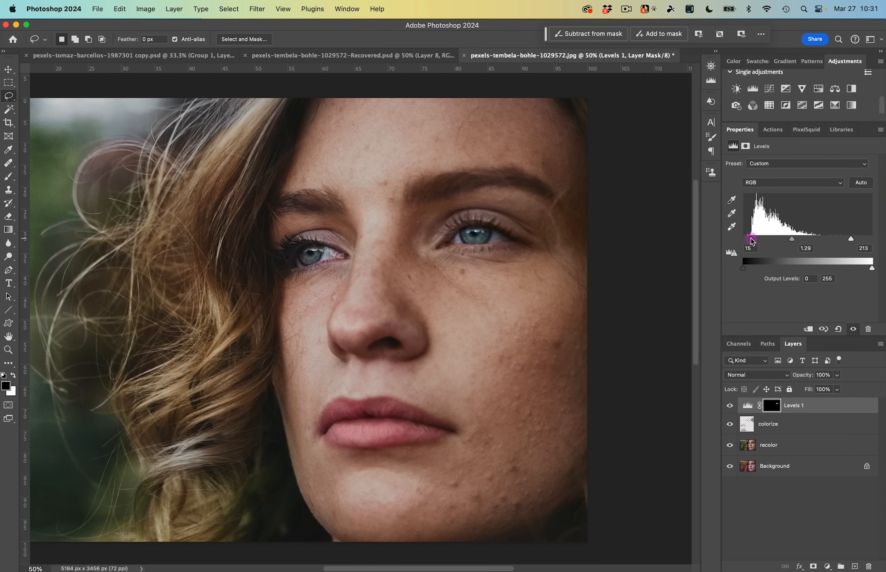
left_click_drag(851, 239, 847, 240)
left_click(729, 405)
left_click(729, 405)
- Paint black on the Levels 1 mask along the brightened eye's upper lid with a 100 px brush at 100% opacity
left_click(773, 409)
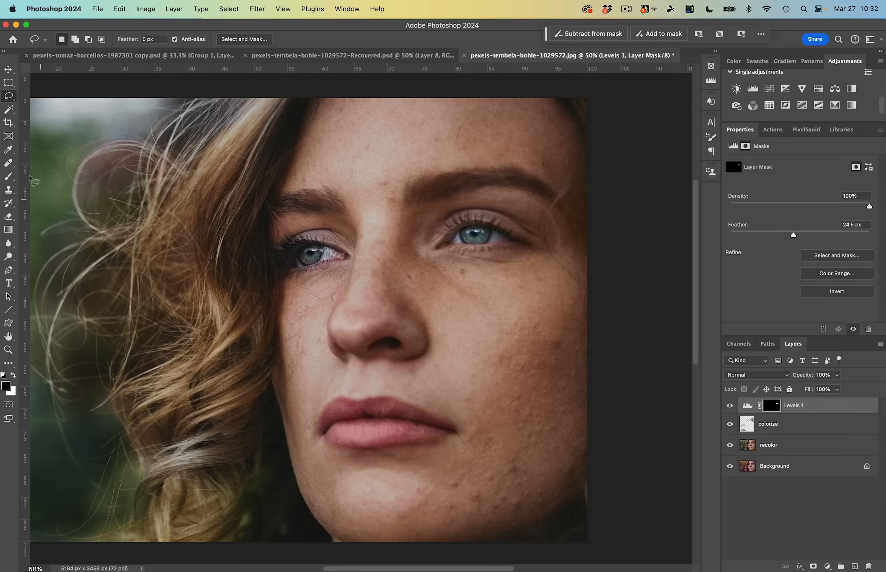
key("b")
key("bracketleft")
key("bracketleft")
key("bracketleft")
key("bracketleft")
key("bracketleft")
key("bracketleft")
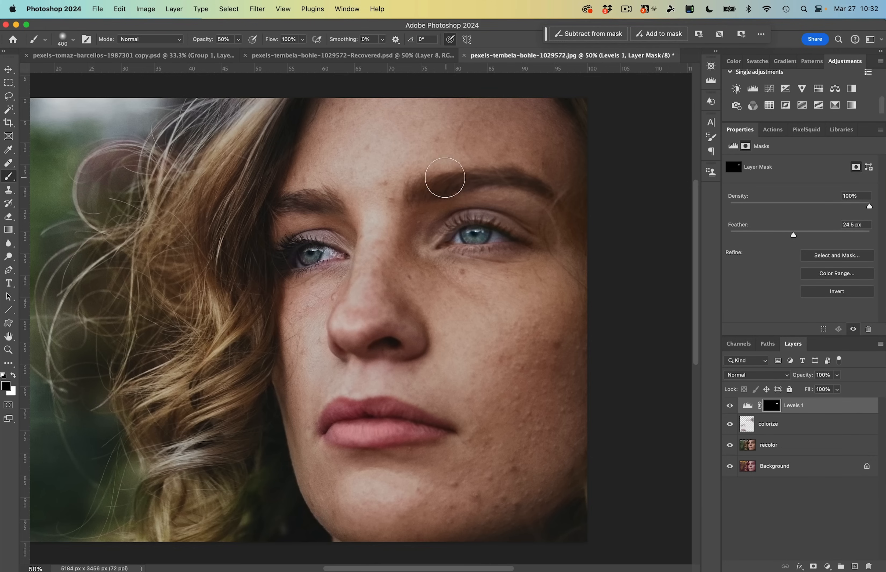
key("bracketleft")
key("bracketleft")
key("bracketleft")
key("bracketleft")
key("0")
left_click(481, 216)
mouse_move(480, 216)
left_mouse_down()
mouse_move(459, 219)
mouse_move(438, 240)
mouse_move(475, 218)
mouse_move(505, 226)
mouse_move(447, 231)
mouse_move(450, 216)
mouse_move(437, 242)
mouse_move(480, 217)
mouse_move(444, 241)
mouse_move(467, 219)
left_mouse_up()
key("bracketright")
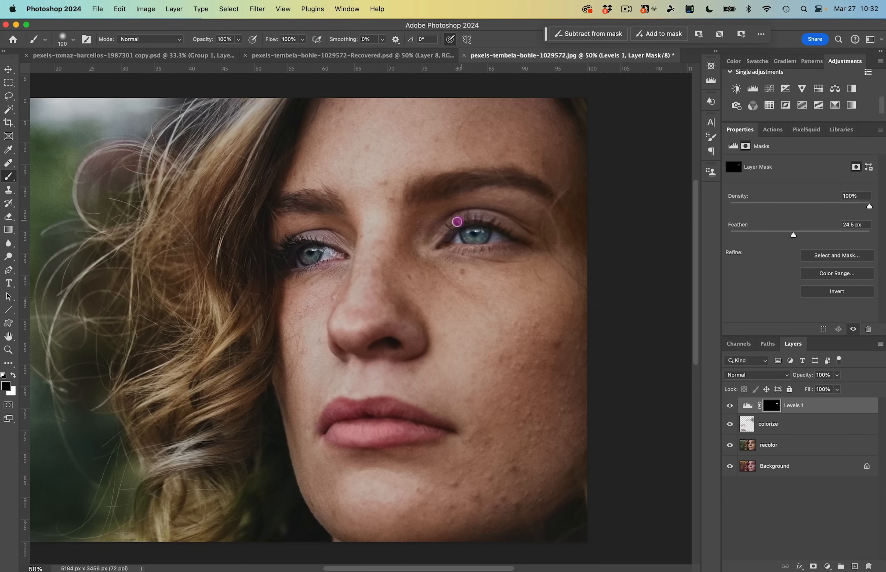
- Compare the portrait with the Levels 1 eye adjustment hidden and shown
left_click(730, 406)
left_click(730, 406)
left_click(731, 406)
left_click(730, 406)
key("super+minus")
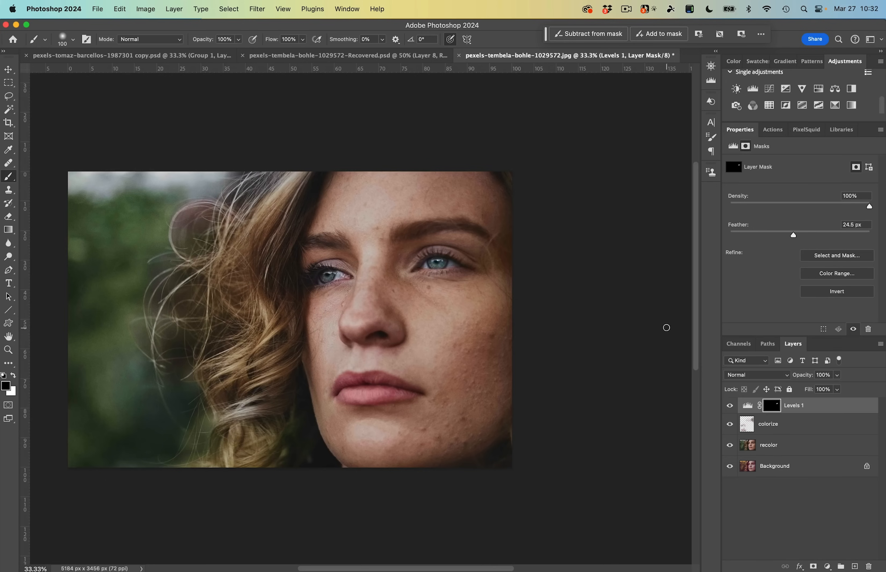
- Select the loose hair along the outer edge of the curls with the Lasso, over the full image height
left_click_drag(434, 401, 492, 397)
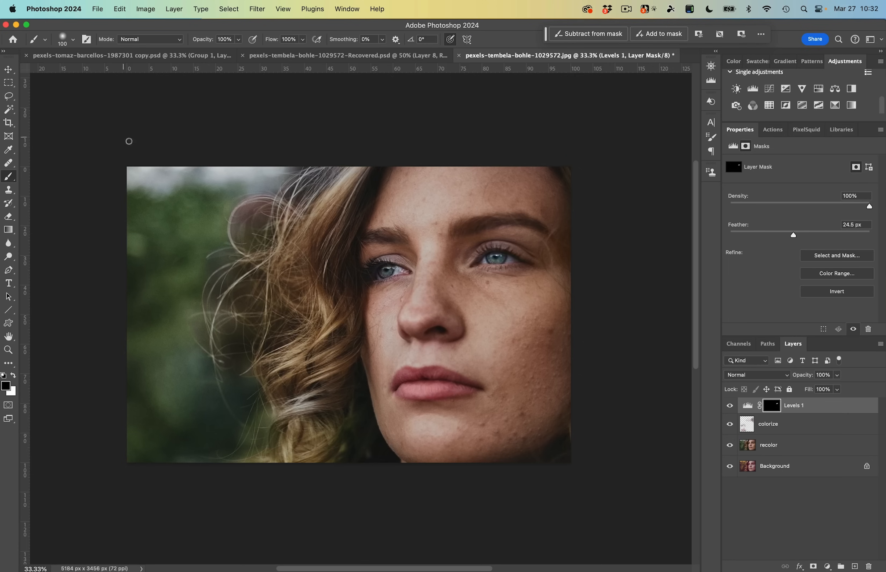
left_click(8, 96)
mouse_move(244, 173)
left_mouse_down()
mouse_move(283, 139)
mouse_move(326, 135)
mouse_move(331, 147)
mouse_move(285, 248)
mouse_move(306, 319)
mouse_move(275, 355)
mouse_move(269, 480)
mouse_move(208, 433)
mouse_move(187, 286)
mouse_move(205, 226)
mouse_move(254, 169)
left_mouse_up()
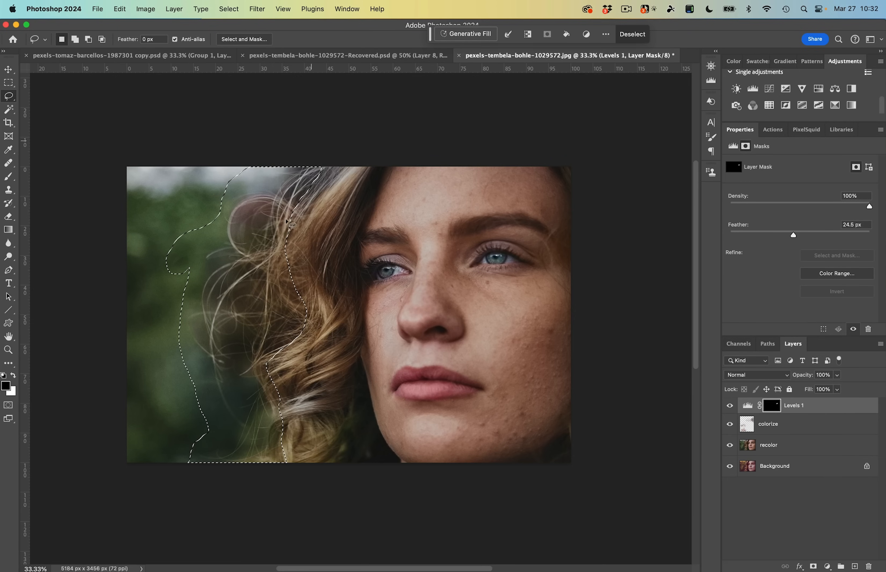
- Run Generative Fill on the selected hair edge with the prompt "remove fly away hairs"
left_click_drag(434, 37, 293, 131)
left_click(325, 128)
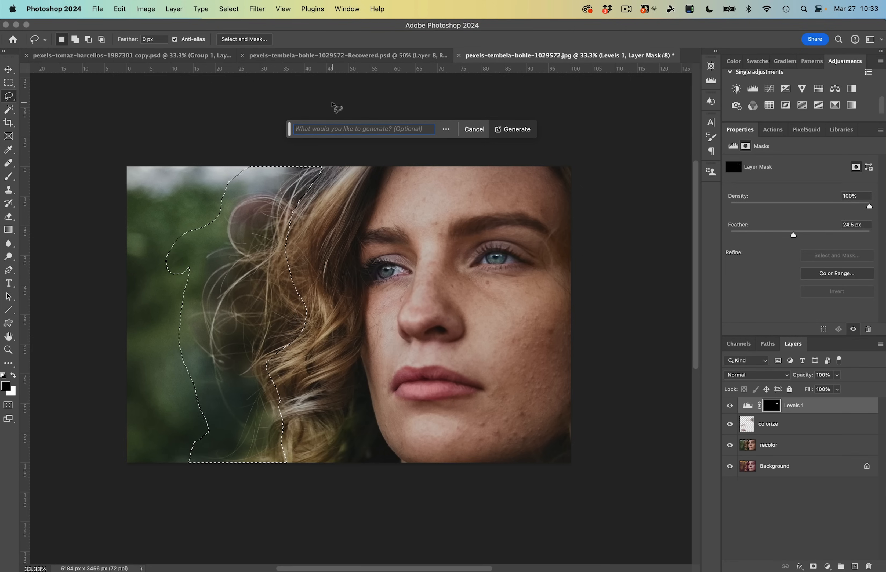
left_click(348, 10)
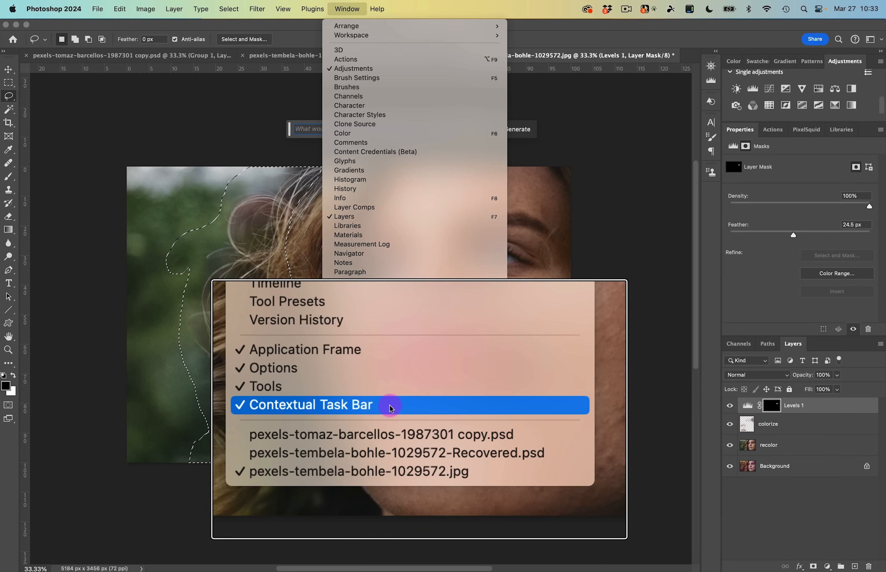
left_click(657, 396)
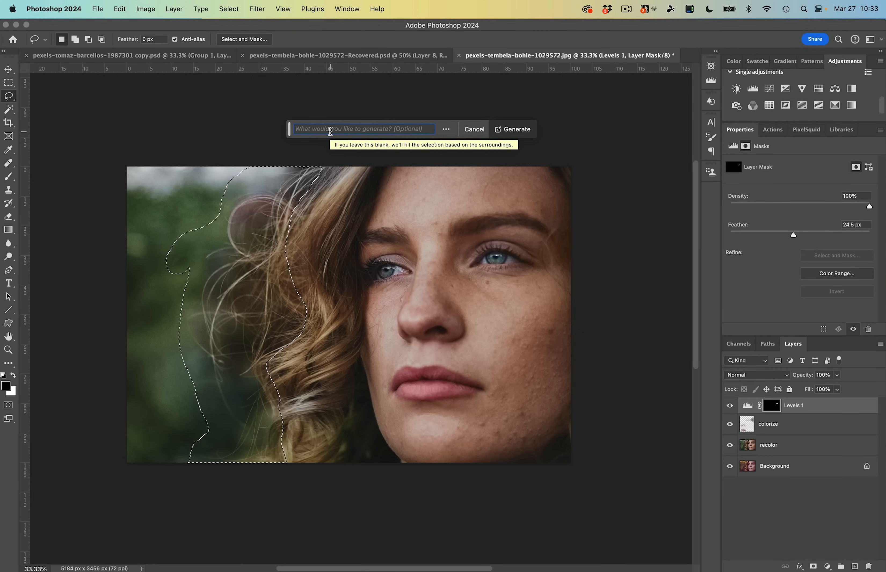
type("remove fly away hairs")
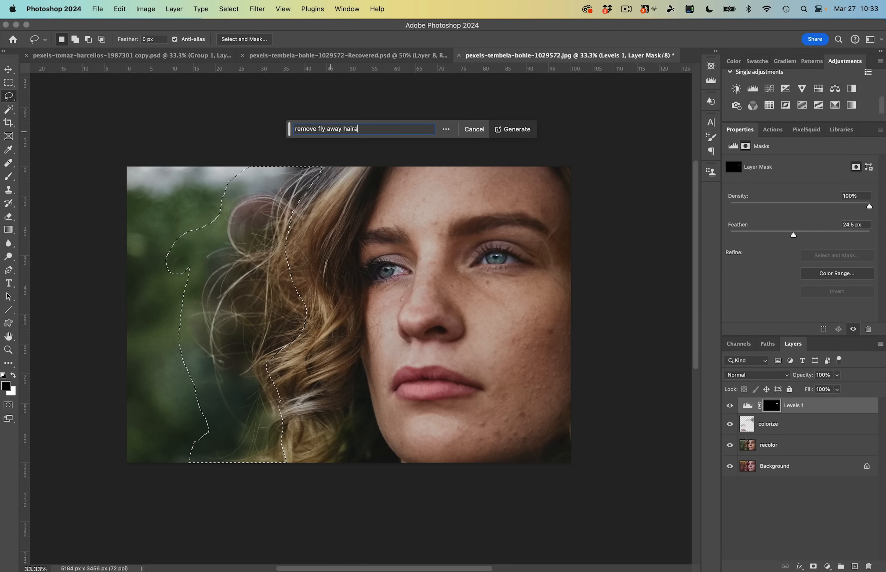
key("Return")
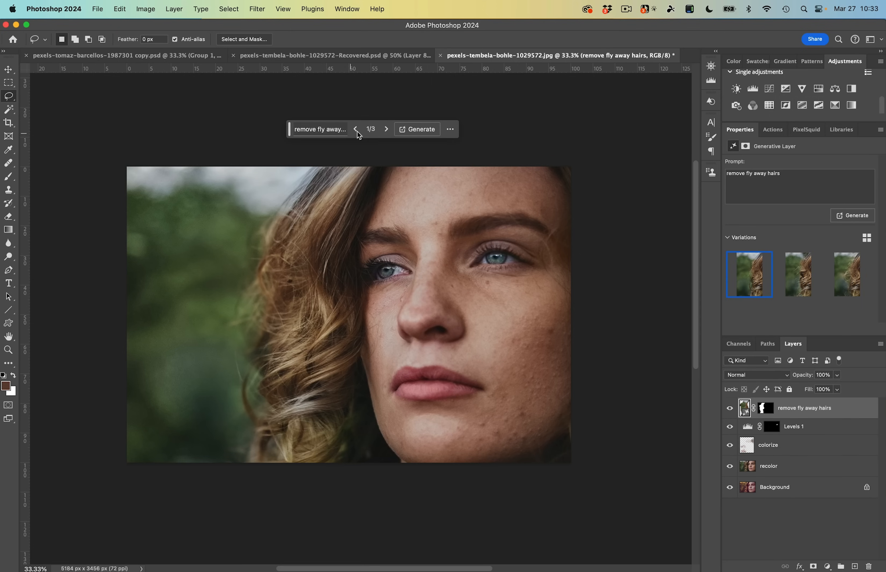
- Compare the three generated hair variations on the portrait, returning to the second one
left_click(387, 130)
left_click(387, 130)
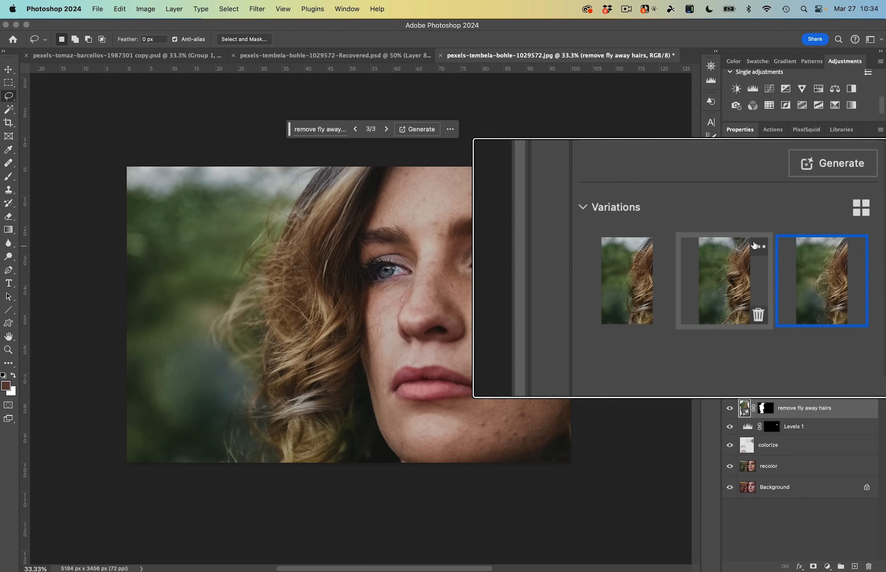
left_click(640, 275)
left_click(710, 283)
left_click(807, 294)
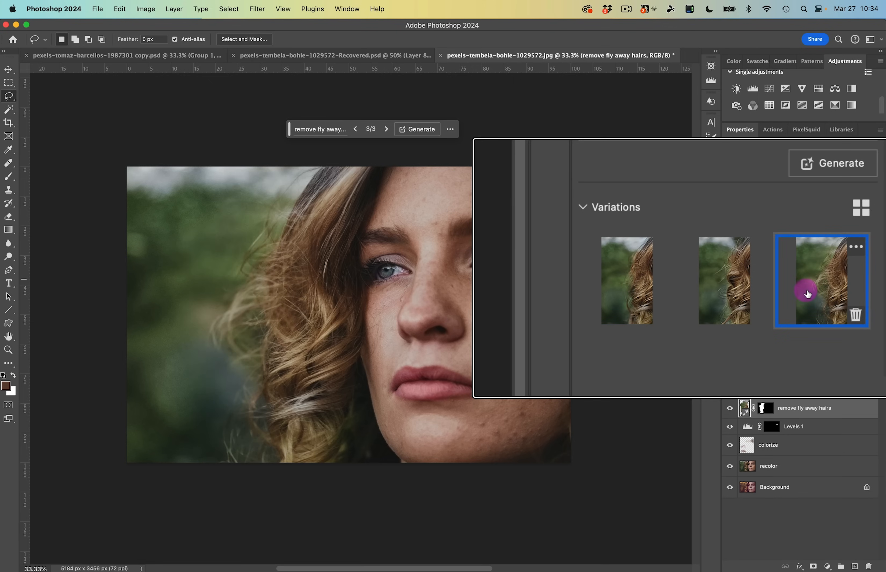
left_click(710, 293)
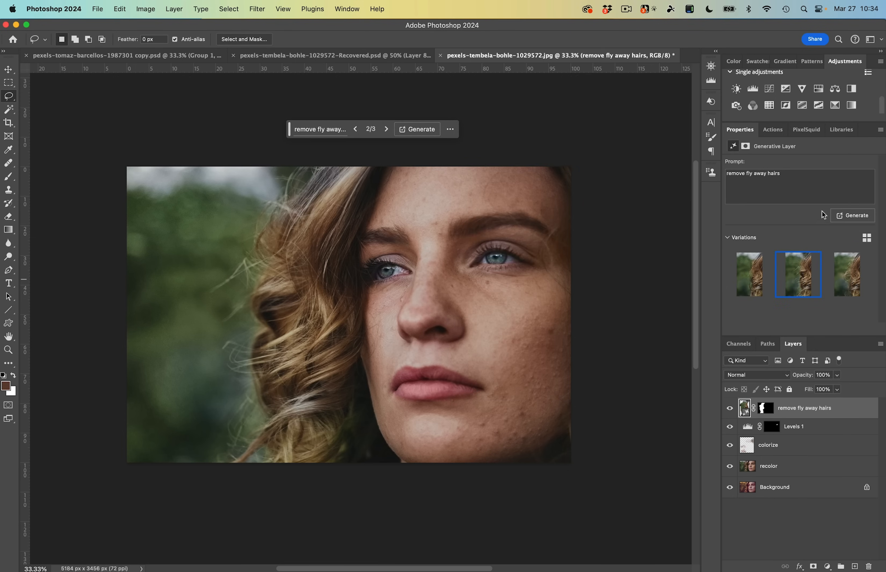
- Generate three more variations from the same prompt and keep the second of the new ones
left_click(859, 216)
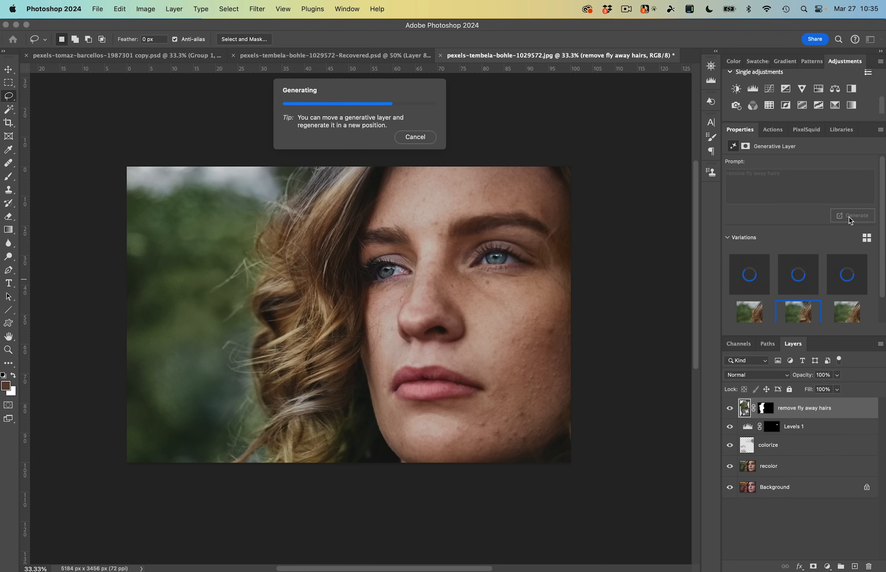
left_click(805, 288)
left_click(851, 280)
left_click(791, 277)
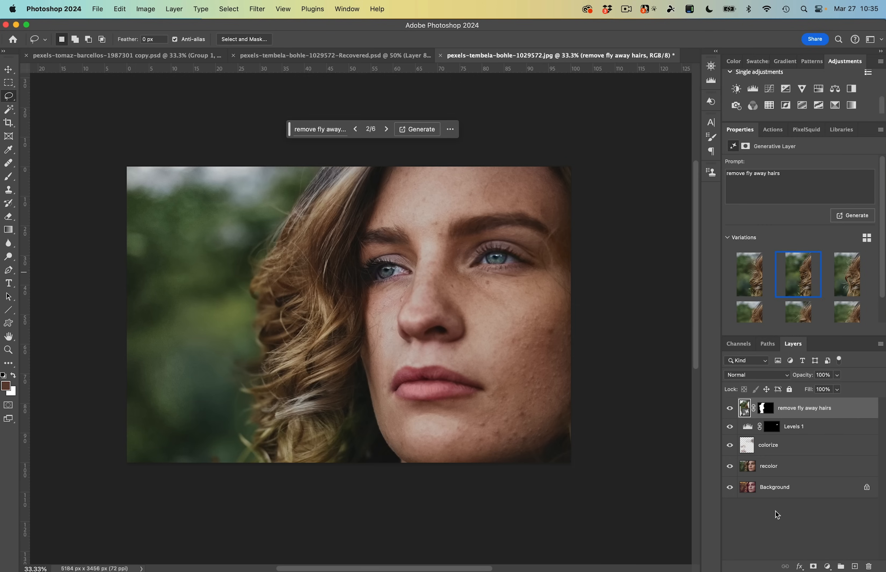
left_click(786, 527)
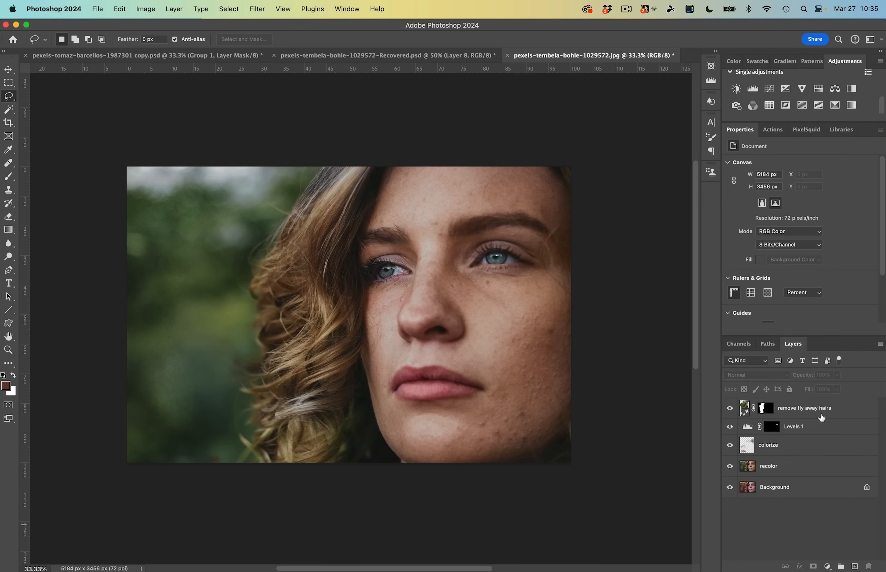
- Stamp all visible layers into a new layer above the generative layer and name it "skin"
left_click(809, 409)
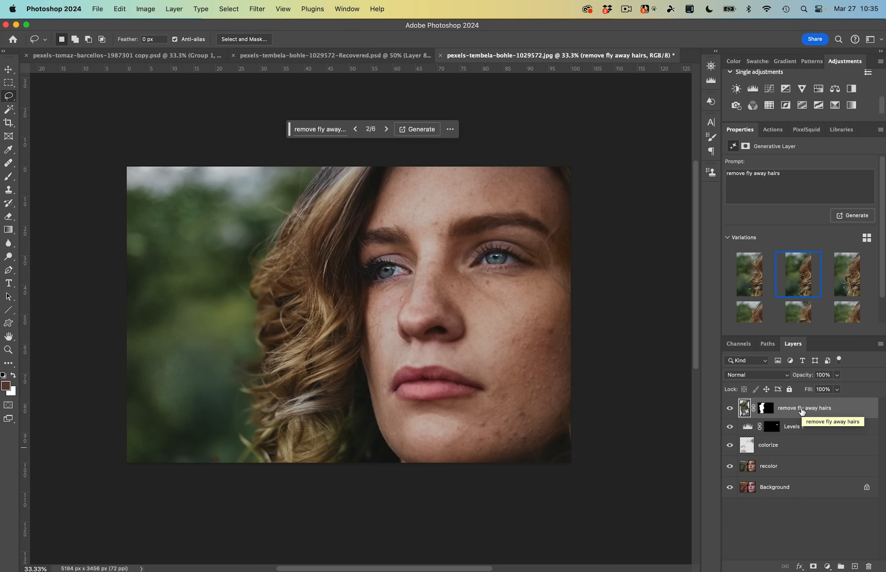
key("super+alt+shift+e")
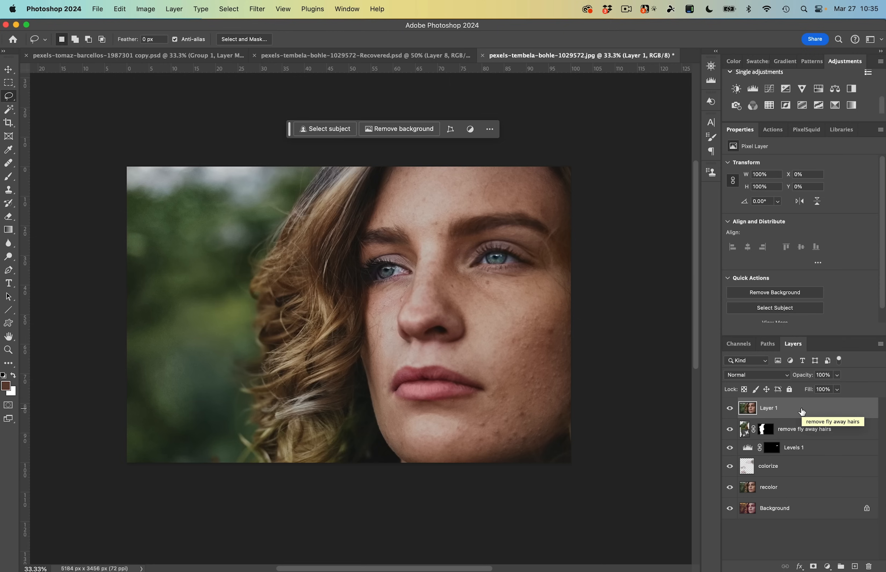
double_click(767, 407)
type("skin")
key("Return")
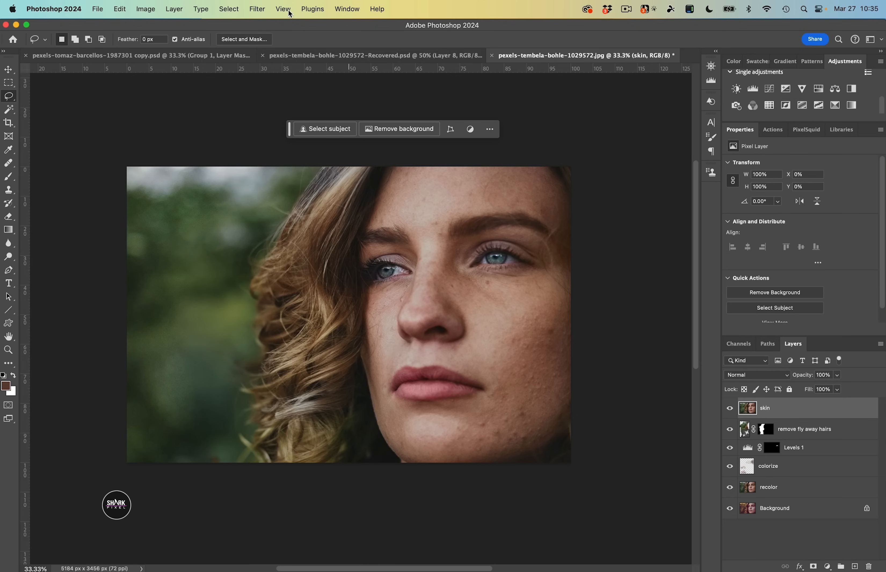
- Turn on the Skin Smoothing neural filter for the skin layer and inspect the face up close
left_click(256, 10)
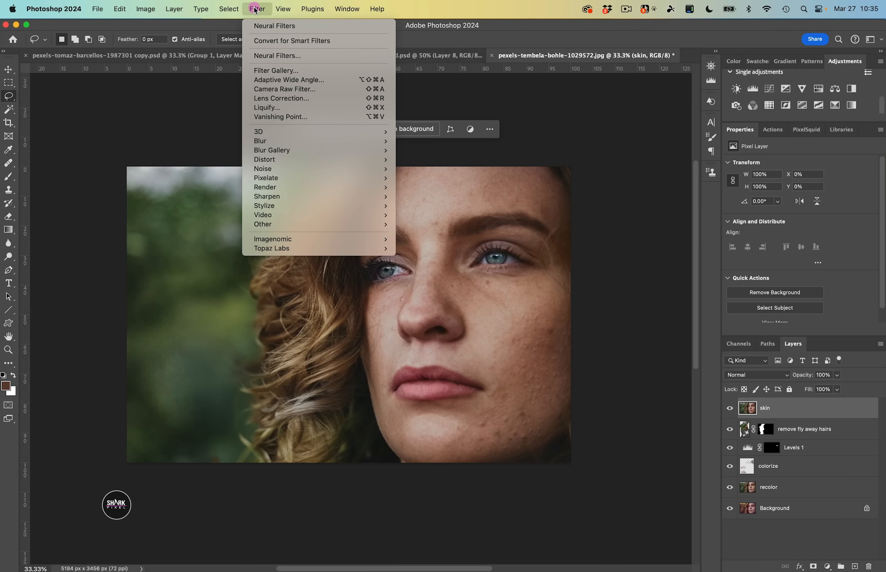
left_click(263, 55)
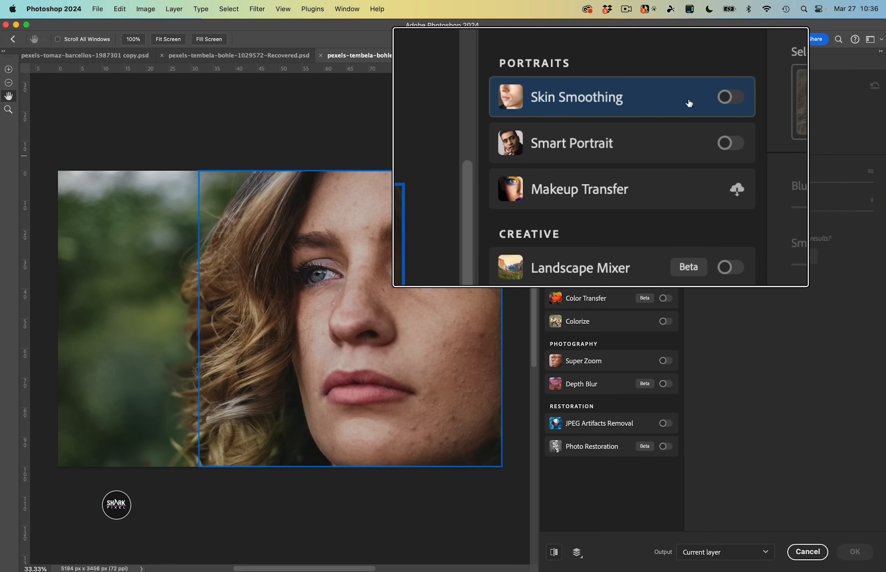
mouse_move(701, 103)
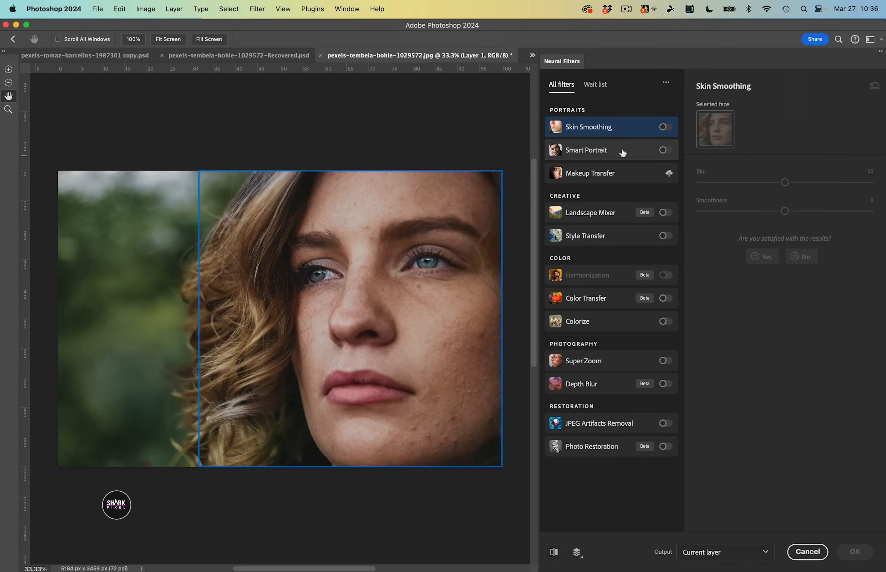
left_click(663, 127)
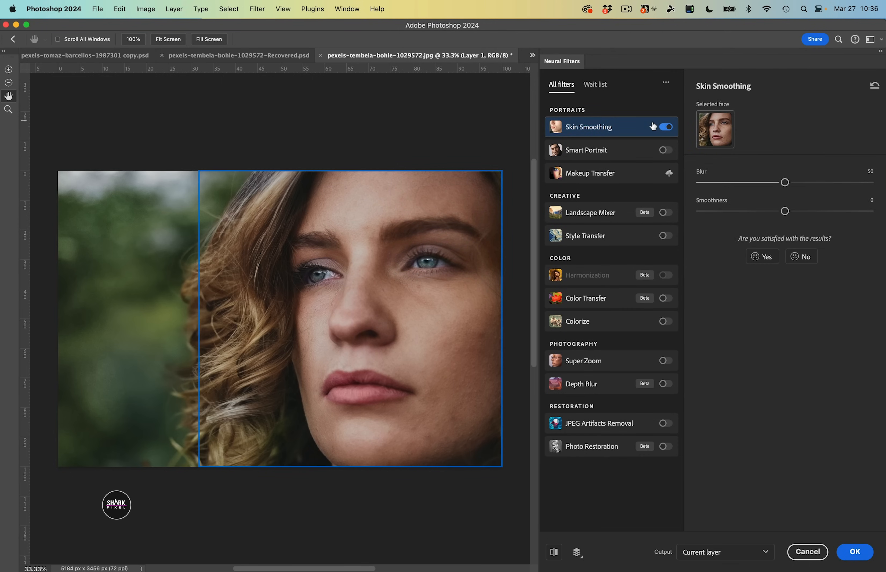
mouse_move(653, 127)
key("super+equal")
key("super+equal")
left_click_drag(511, 308, 233, 269)
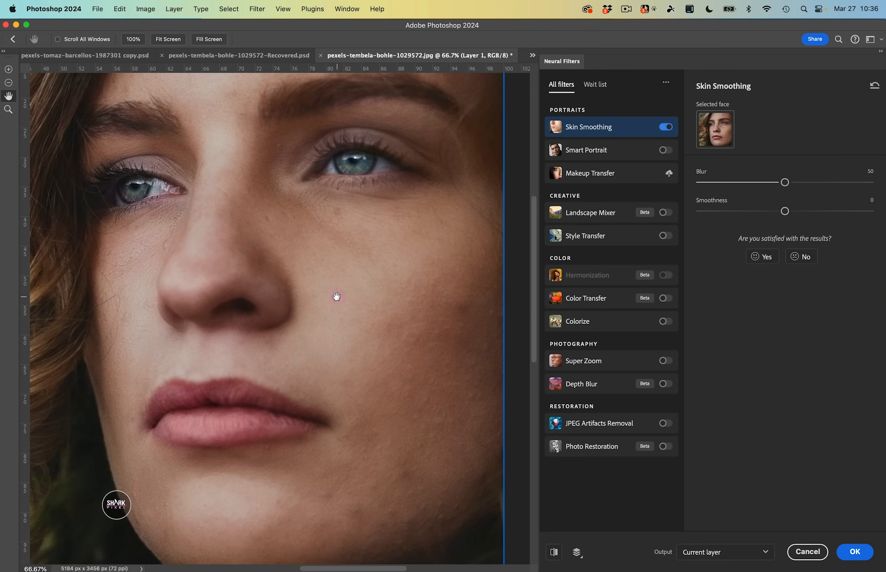
key("super+minus")
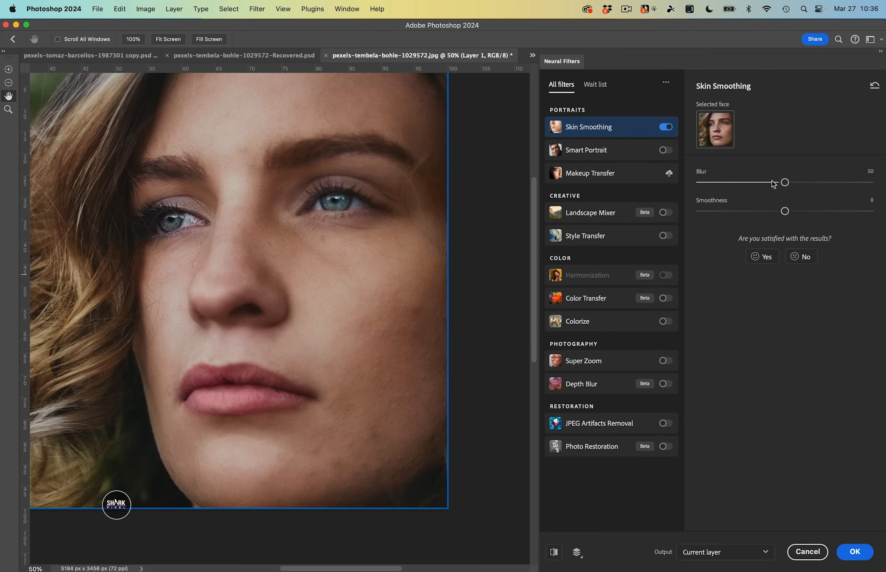
- Set Skin Smoothing to Blur 1 and Smoothness +6, and apply it to the current layer
left_click_drag(784, 183, 718, 180)
left_click_drag(649, 184, 624, 184)
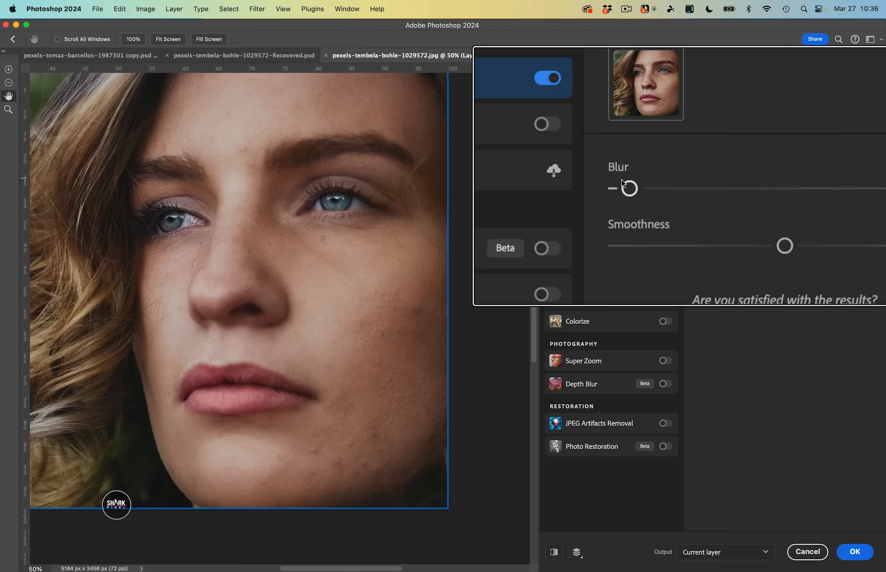
left_click_drag(786, 211, 795, 212)
left_click_drag(706, 184, 700, 186)
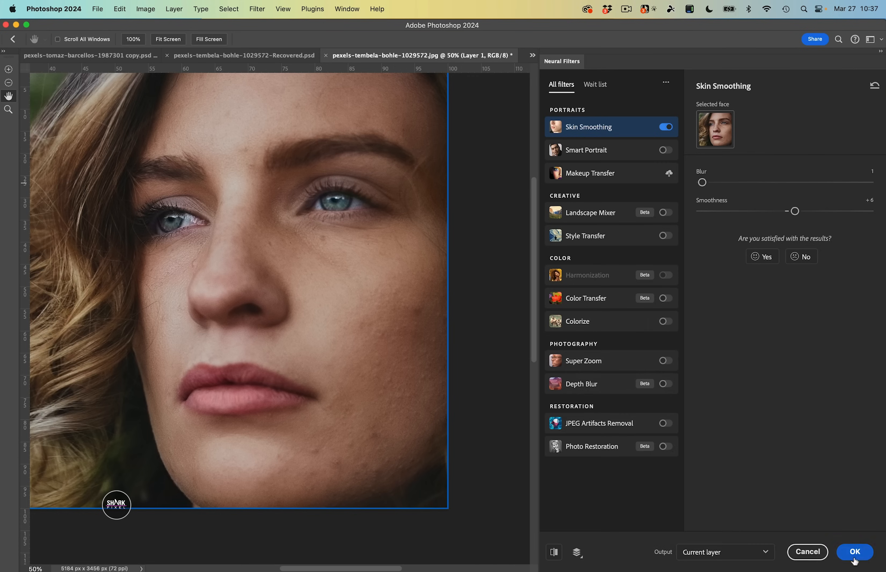
left_click(856, 551)
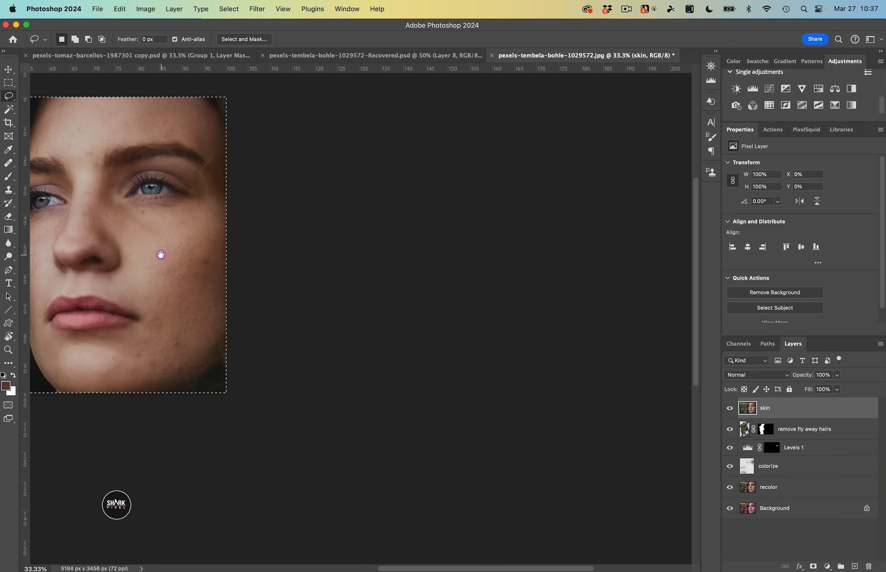
- Compare the portrait with and without the skin layer, and reduce the layer's opacity to 68%
left_click_drag(161, 254, 526, 335)
left_click(526, 331)
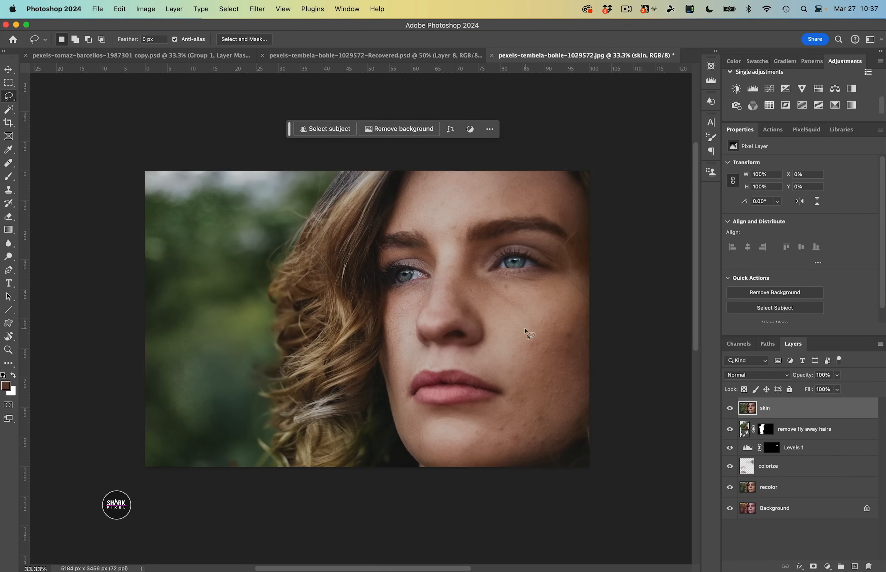
left_click(730, 410)
left_click(731, 409)
left_click(731, 409)
left_click(730, 409)
left_click_drag(806, 377, 804, 379)
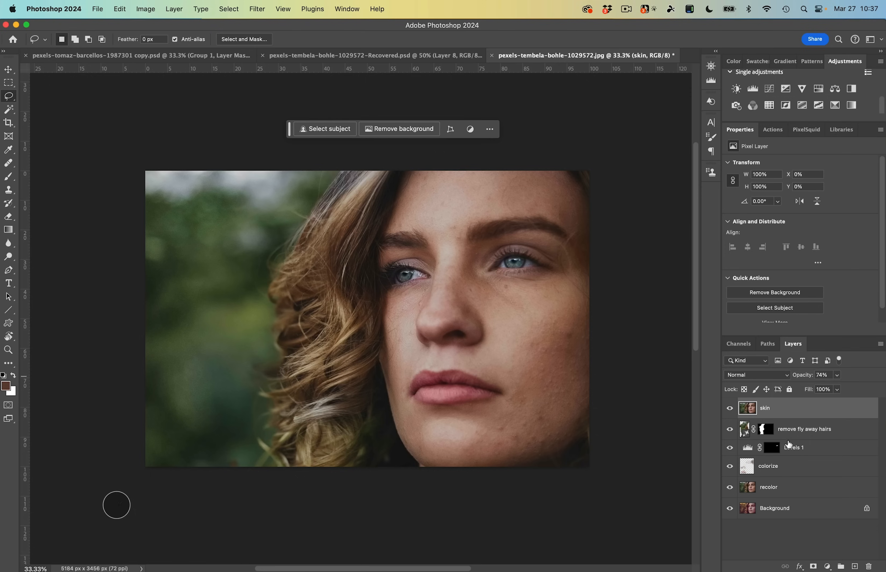
left_click_drag(799, 379, 798, 377)
- Inspect the remaining blemishes on the cheek and chin, and add an empty layer above the skin layer
key("super+equal")
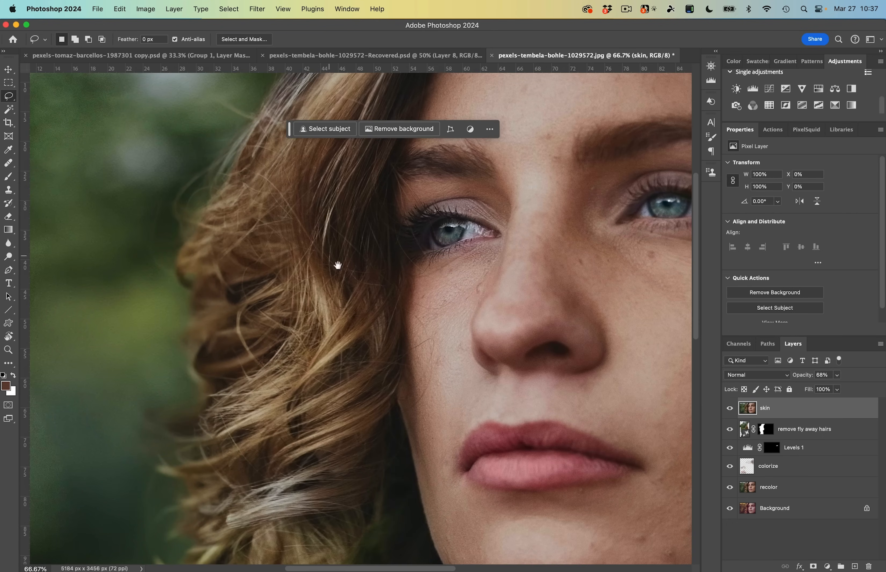
scroll(488, 320, "right", 10)
scroll(488, 320, "up", 3)
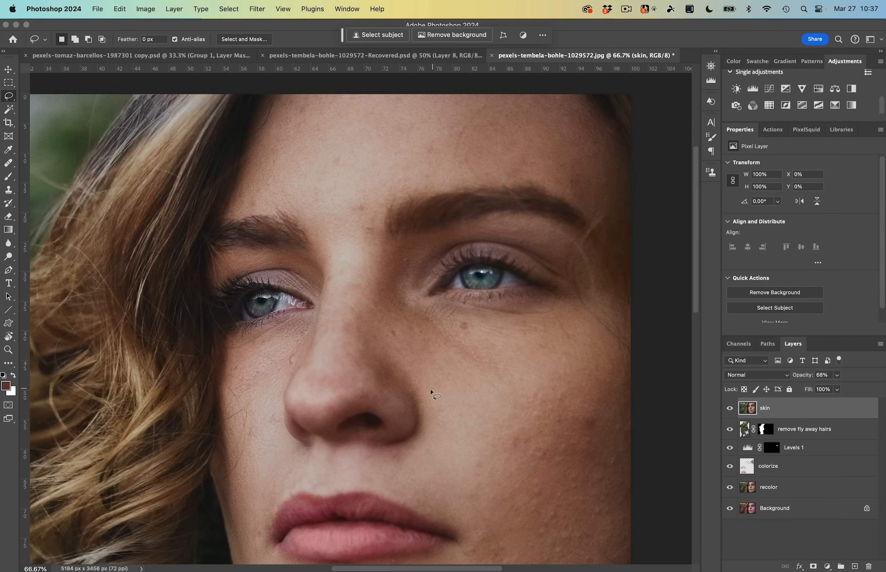
left_click_drag(351, 418, 348, 321)
left_click_drag(474, 372, 479, 311)
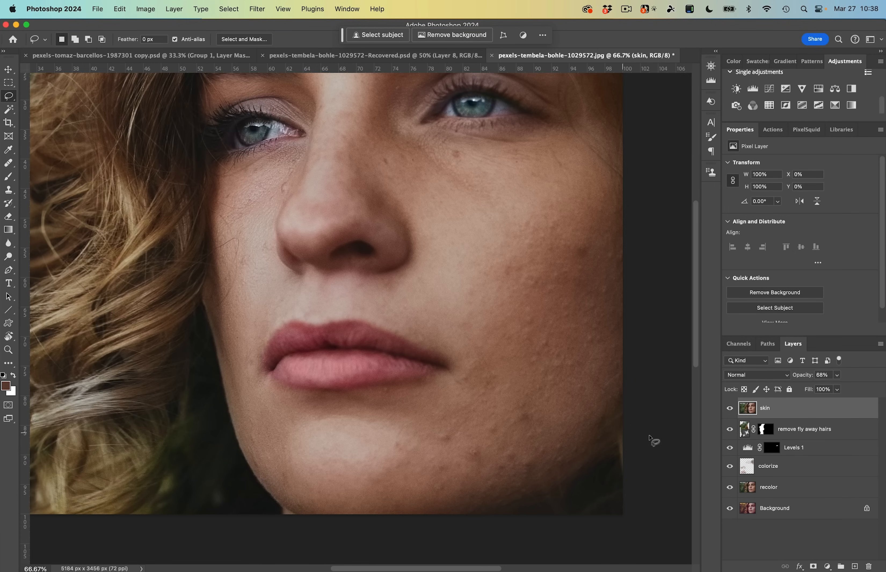
left_click(855, 566)
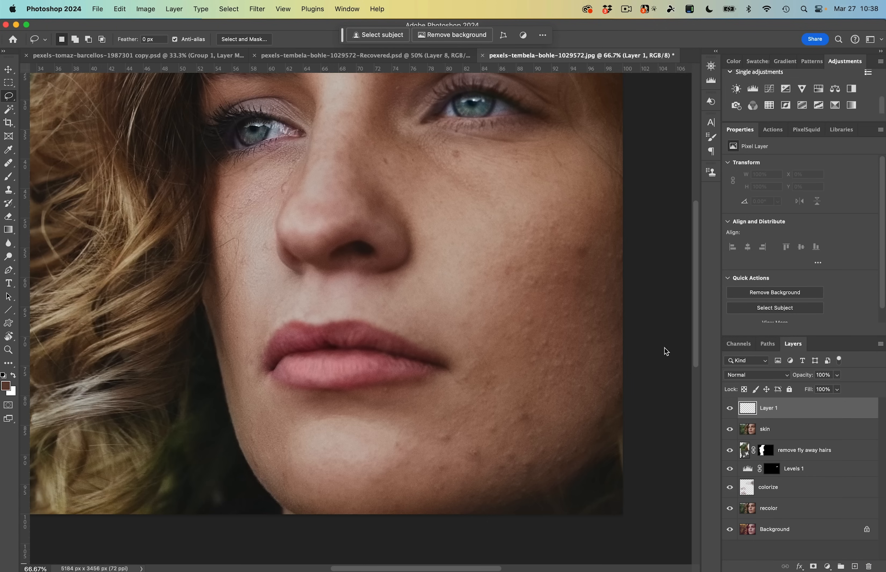
- Choose the Healing Brush Tool and set its blending mode to Lighten
left_click(10, 164)
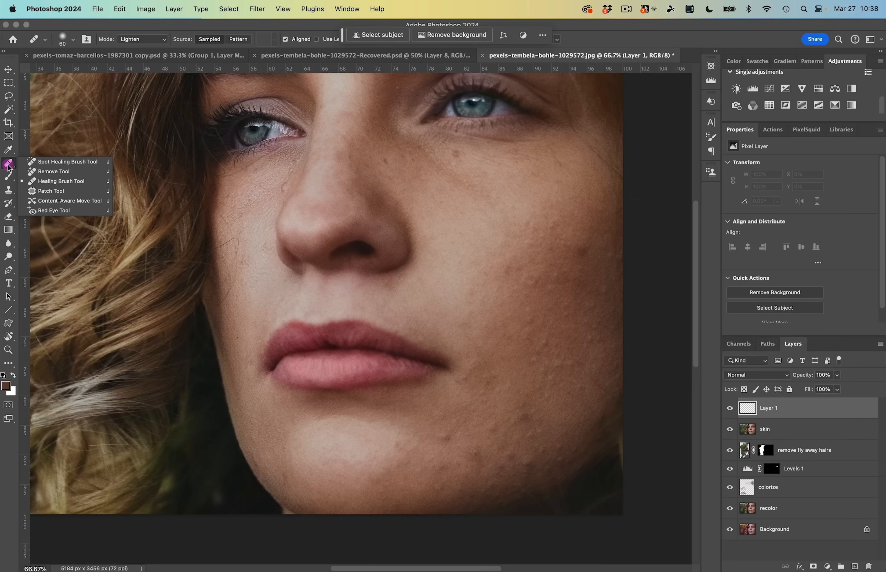
left_click(47, 183)
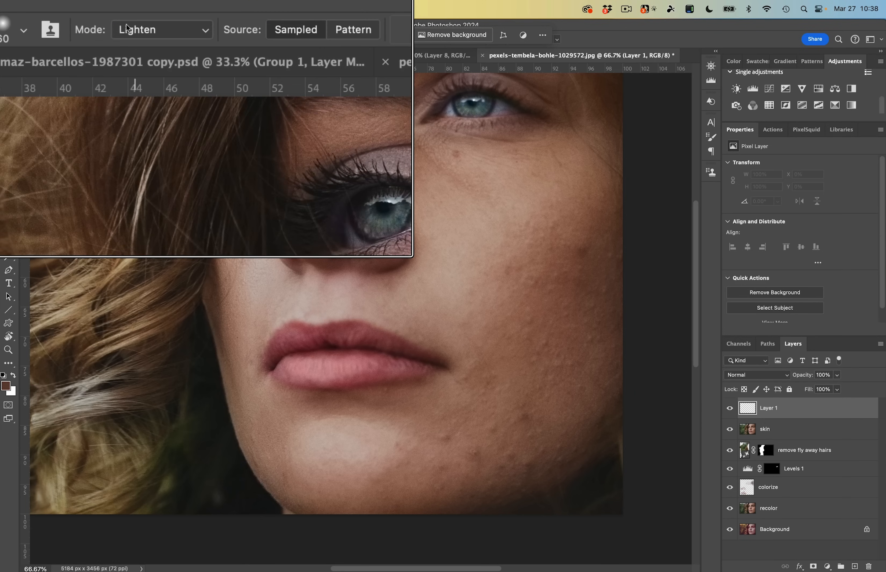
left_click(179, 30)
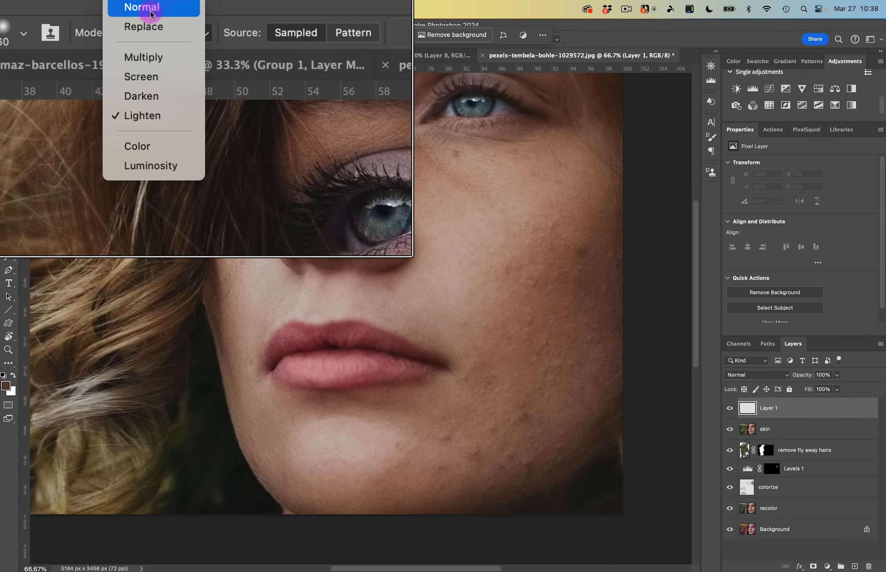
left_click(158, 15)
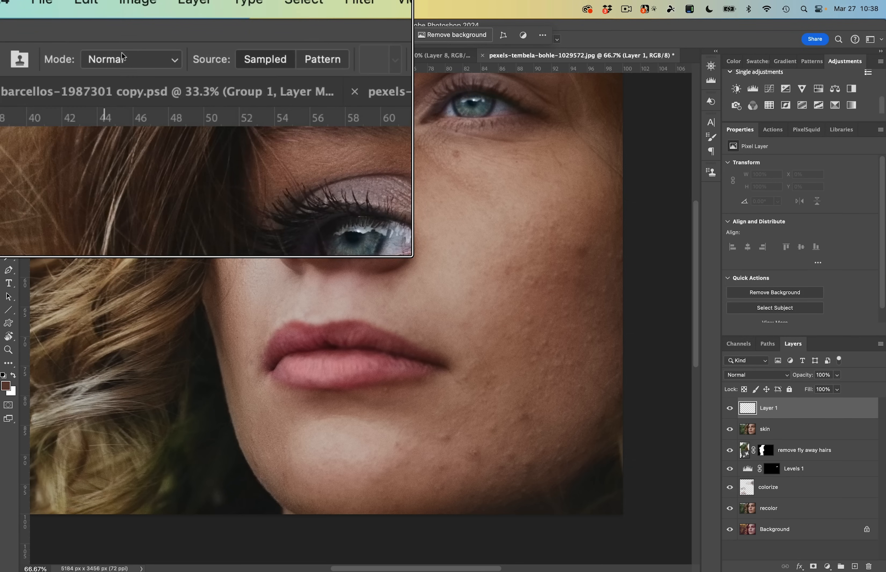
left_click(178, 59)
left_click(151, 108)
left_click(176, 59)
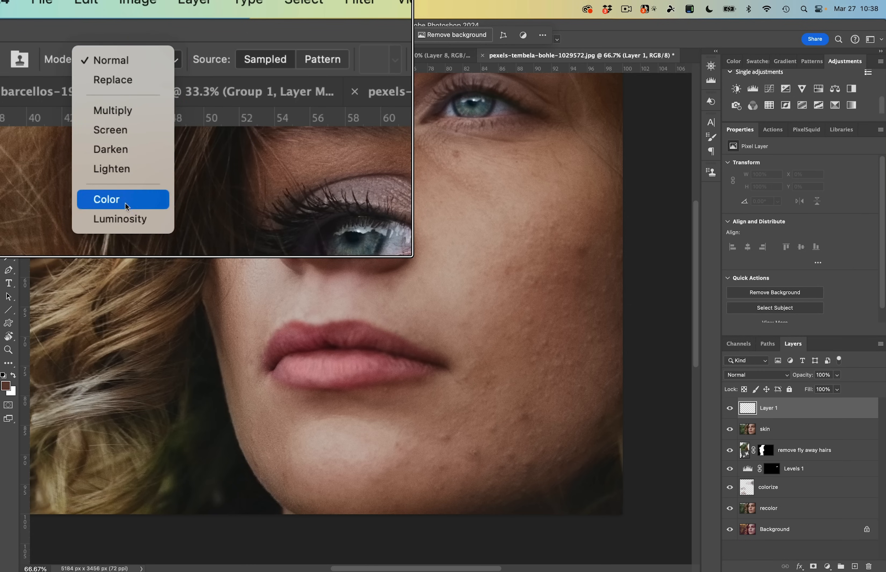
left_click(112, 169)
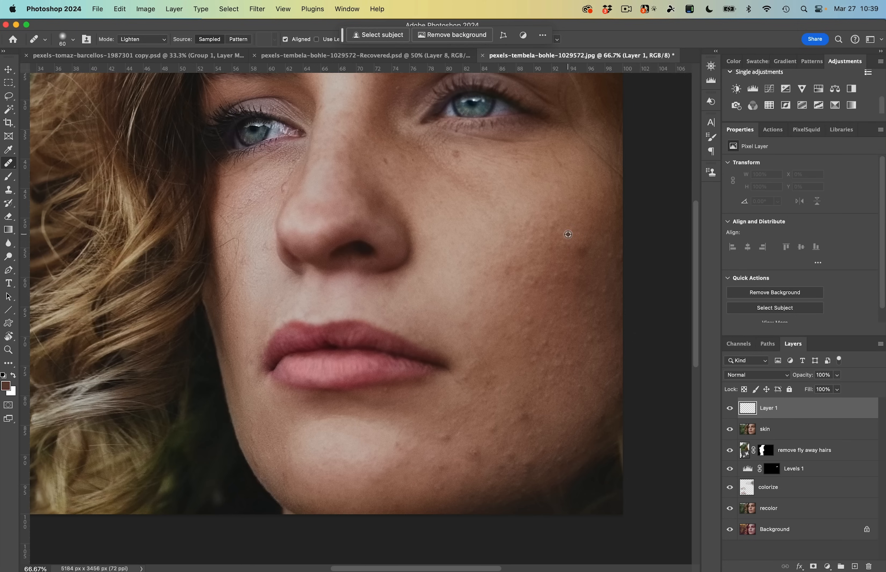
left_click(576, 254)
left_click(577, 247)
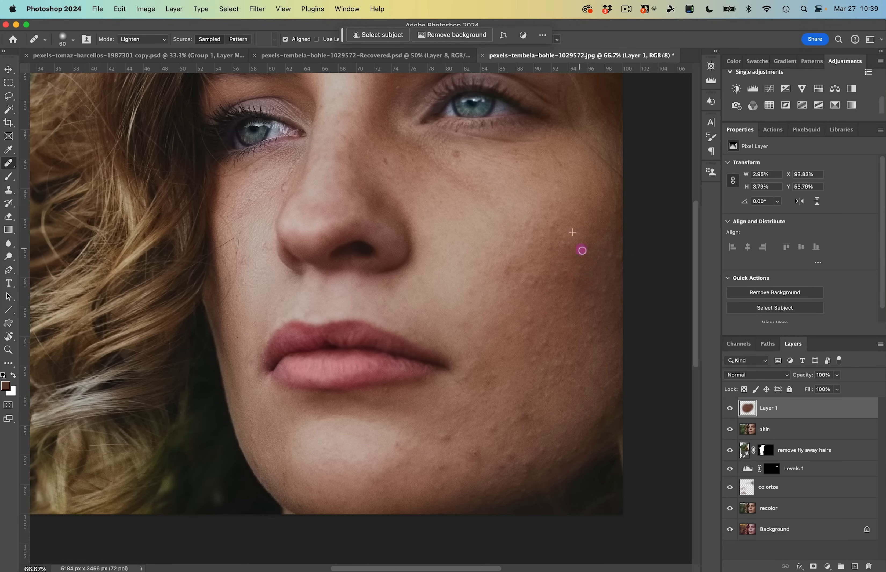
key("super+z")
key("super+z")
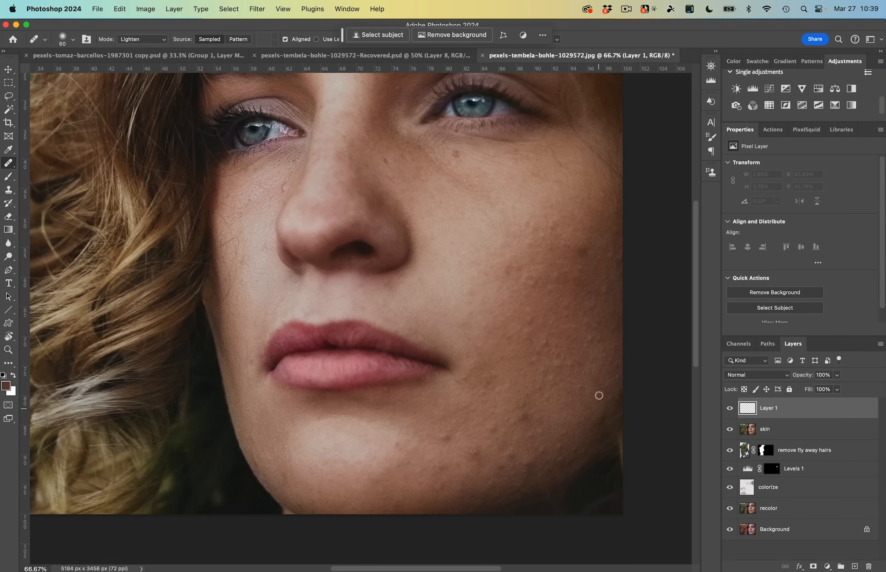
- Heal the dark blemishes on the upper and middle cheek on the empty layer
mouse_move(578, 251)
left_mouse_down()
mouse_move(572, 279)
mouse_move(539, 280)
mouse_move(581, 243)
left_mouse_up()
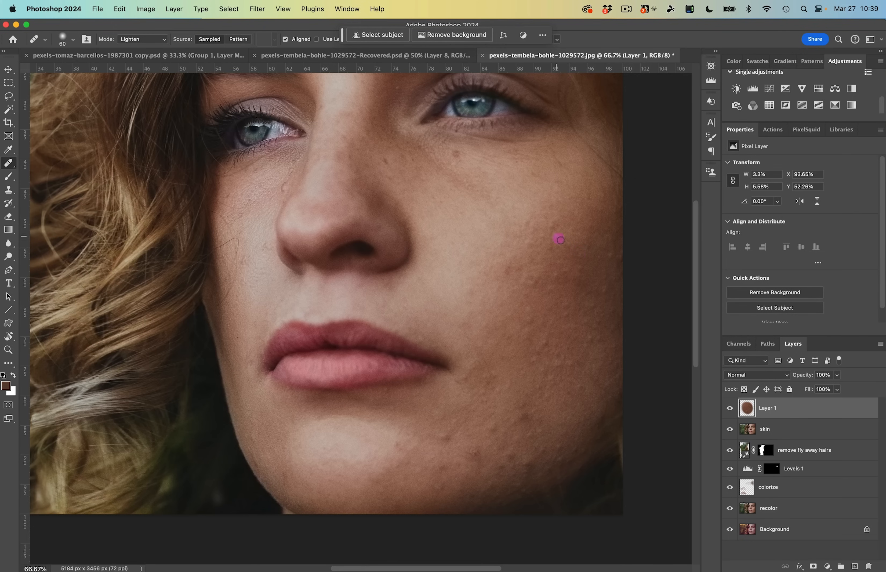
left_click(568, 252)
left_click(590, 216)
mouse_move(530, 283)
left_mouse_down()
mouse_move(496, 259)
mouse_move(511, 266)
mouse_move(509, 273)
mouse_move(517, 266)
mouse_move(432, 230)
mouse_move(498, 255)
mouse_move(497, 291)
left_mouse_up()
mouse_move(532, 383)
left_mouse_down()
mouse_move(537, 253)
mouse_move(536, 295)
left_mouse_up()
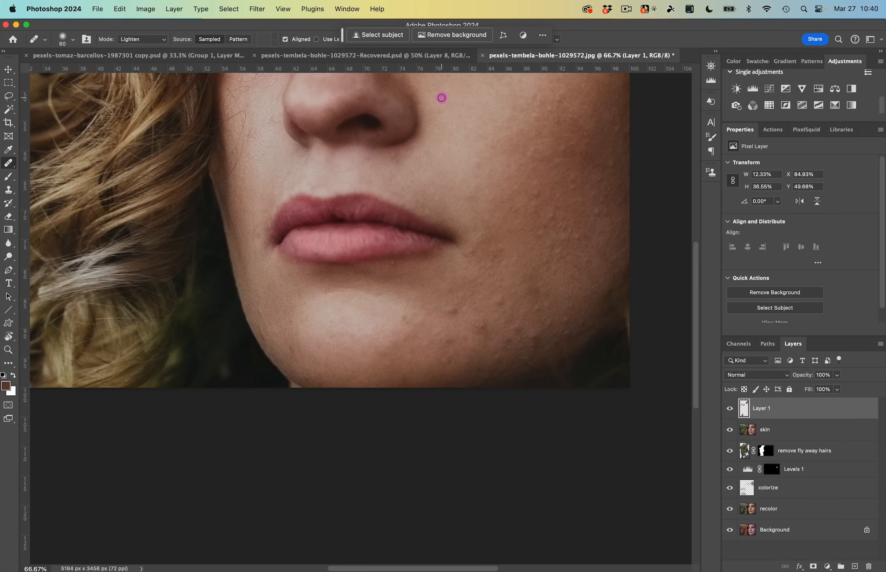
- Heal the dark blemishes on the lower cheek, along the jaw and on the chin, sampling clean skin nearby
left_click(462, 293, "alt")
mouse_move(531, 293)
left_mouse_down()
mouse_move(454, 287)
mouse_move(480, 335)
mouse_move(502, 301)
mouse_move(450, 301)
mouse_move(434, 322)
mouse_move(456, 311)
mouse_move(423, 307)
mouse_move(426, 346)
mouse_move(485, 322)
mouse_move(479, 343)
left_mouse_up()
left_click(437, 322, "alt")
left_click(514, 347, "alt")
mouse_move(545, 327)
left_mouse_down()
mouse_move(520, 290)
mouse_move(545, 291)
mouse_move(566, 320)
mouse_move(567, 299)
mouse_move(573, 303)
mouse_move(526, 279)
left_mouse_up()
left_click(443, 232, "alt")
left_click(530, 256, "alt")
left_click_drag(559, 308, 555, 457)
left_click(545, 202, "alt")
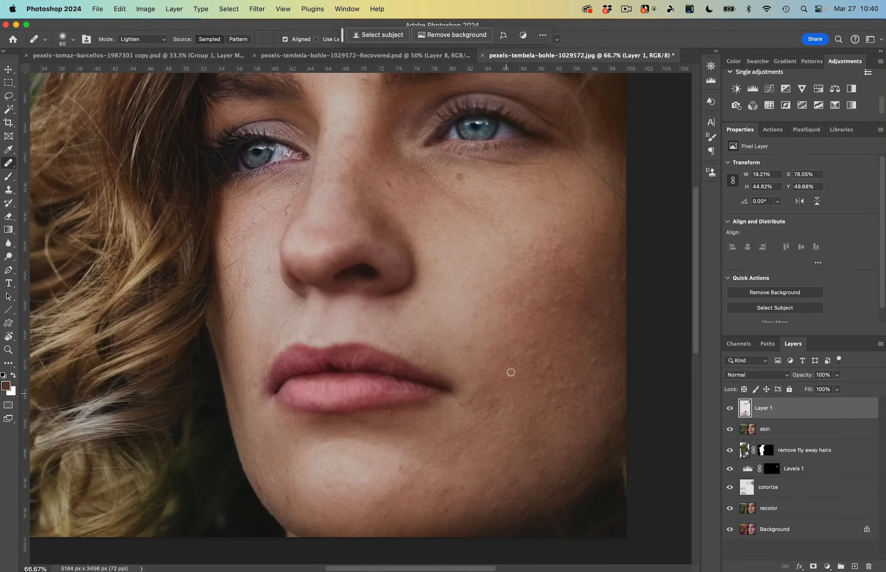
key("super+plus")
left_click_drag(568, 381, 446, 374)
left_click(544, 380, "alt")
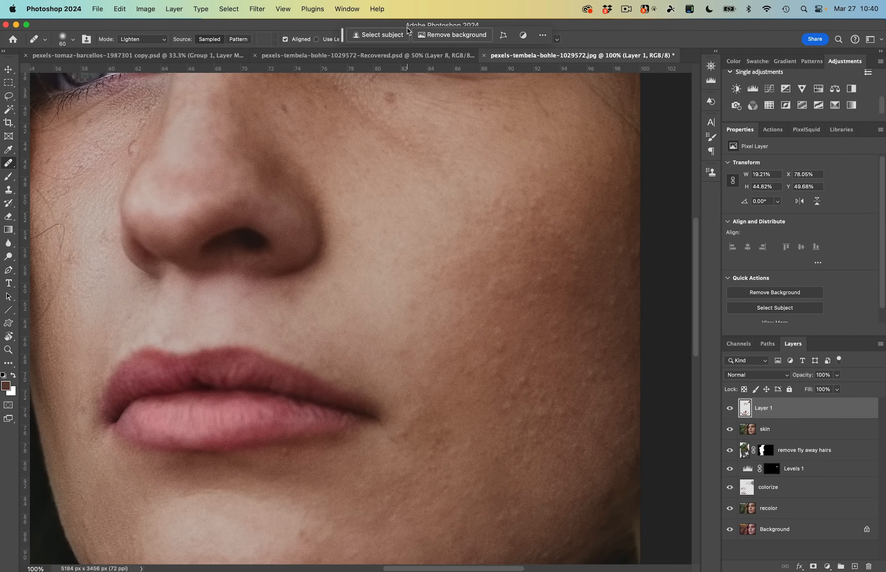
- Set the Healing Brush's blending mode to Darken and its size to 35 px
left_click(141, 39)
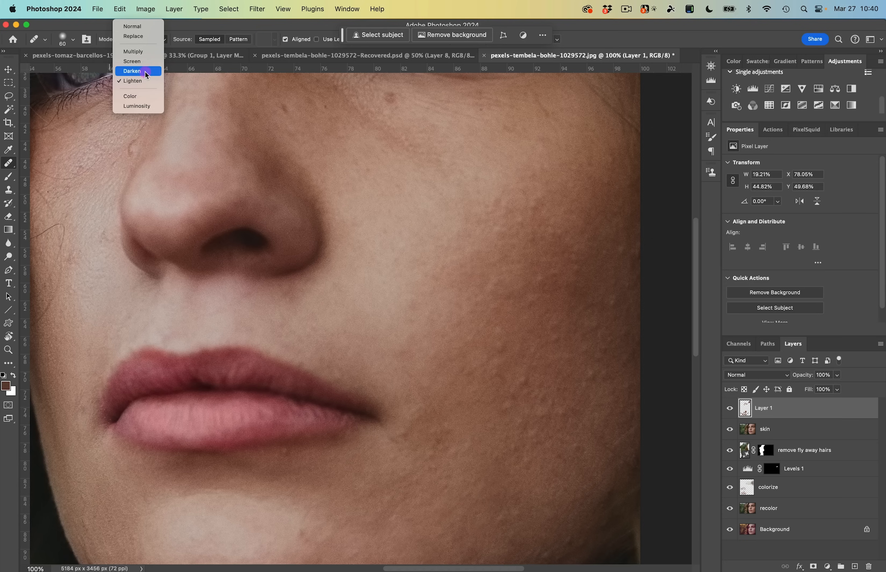
left_click(155, 70)
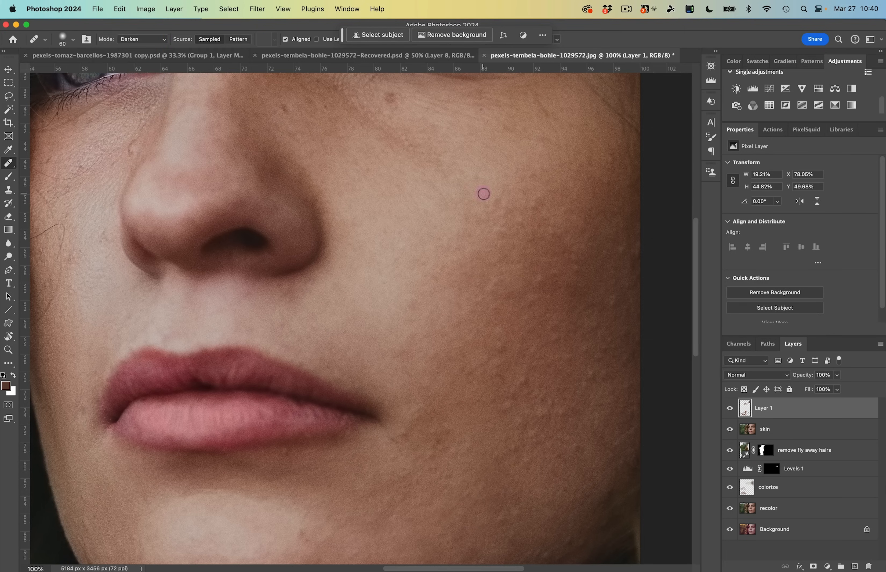
left_click(562, 261)
key("[")
key("[")
key("[")
key("[")
- Heal the light bumps across the cheek, resampling from the surrounding skin
left_click(553, 258, "alt")
left_click(565, 265)
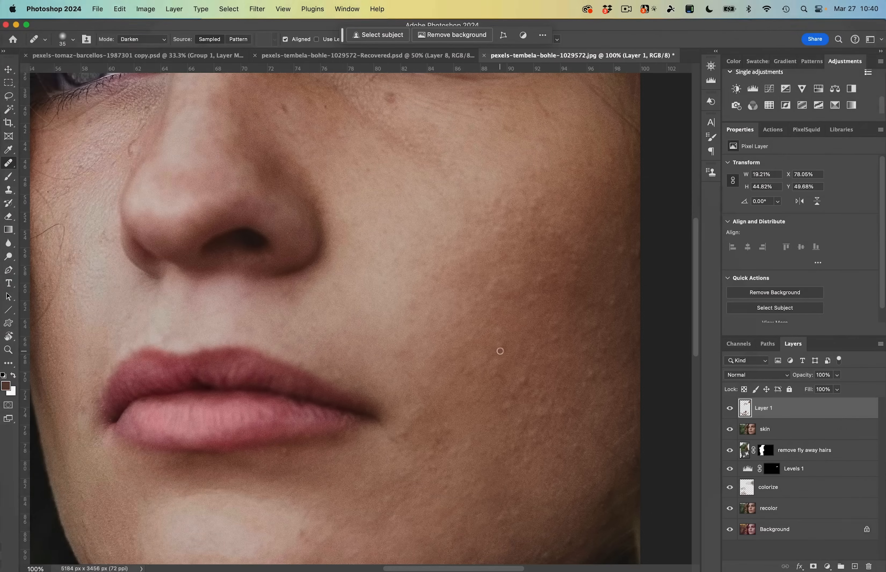
left_click(518, 234, "alt")
left_click(519, 222)
left_click(523, 205)
left_click(520, 208)
left_click(597, 298)
left_click(552, 268)
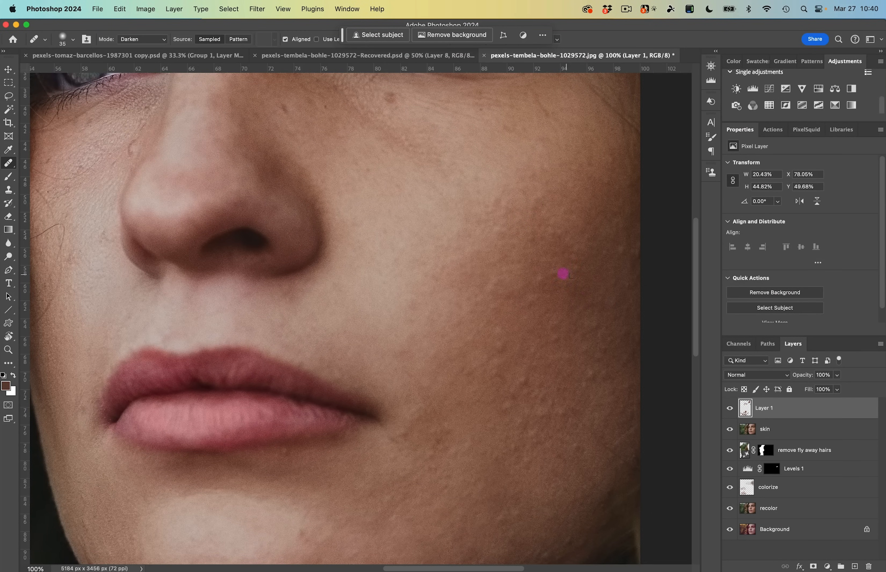
left_click(594, 256)
left_click(518, 341, "alt")
left_click_drag(530, 355, 528, 349)
- Set the Healing Brush's blending mode to Lighten and heal the dark spots on the nose
left_click(136, 39)
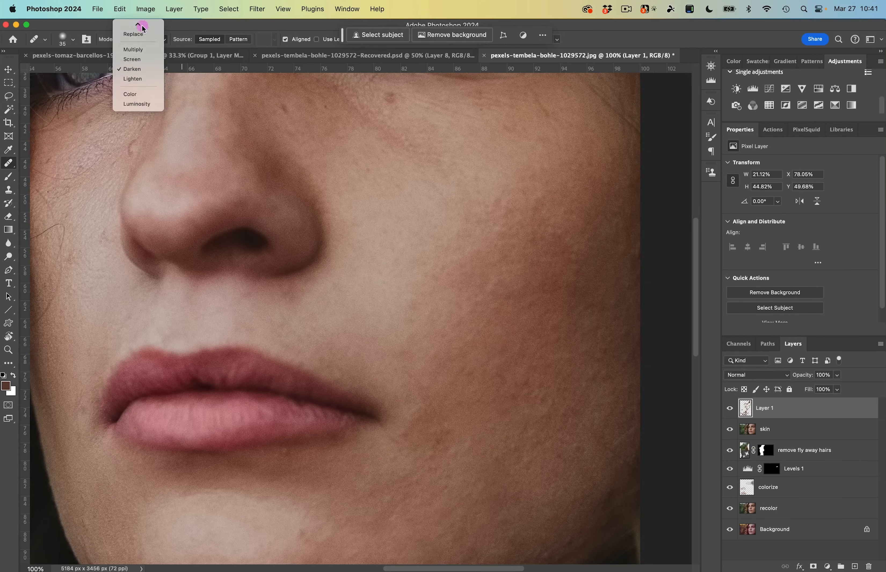
left_click(142, 45)
left_click(281, 133, "alt")
left_click(284, 109)
left_click(254, 188)
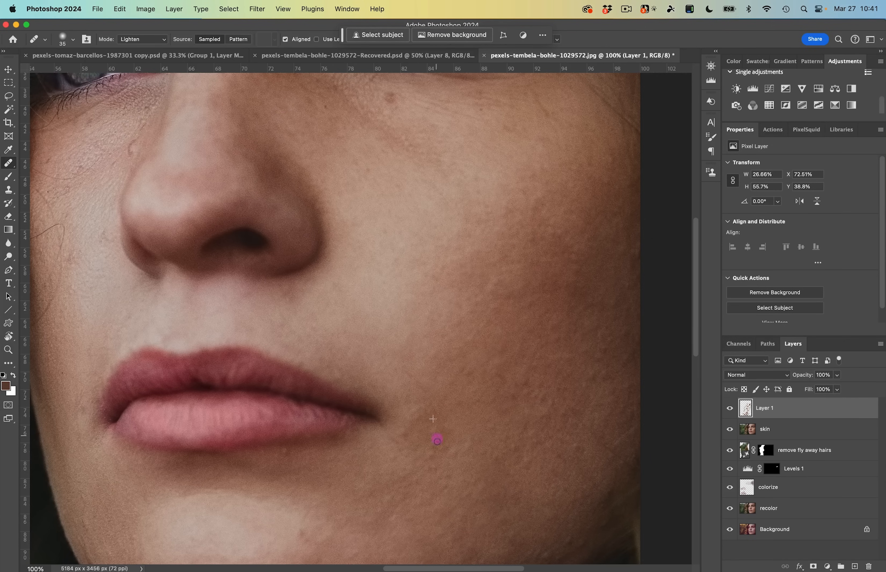
- Heal the dark spots between the eyebrows and on the forehead, and check the whole portrait
scroll(463, 348, "up", 5)
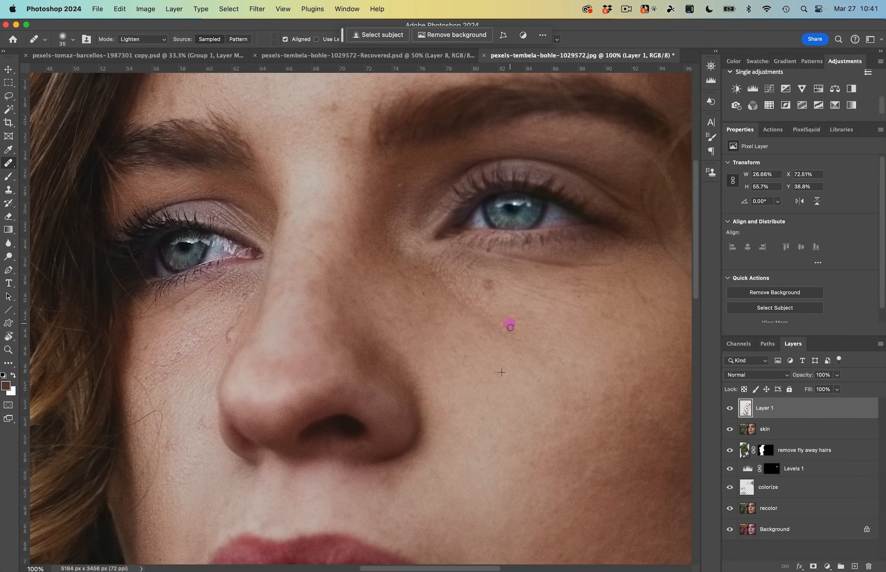
scroll(453, 293, "up", 4)
left_click(373, 293)
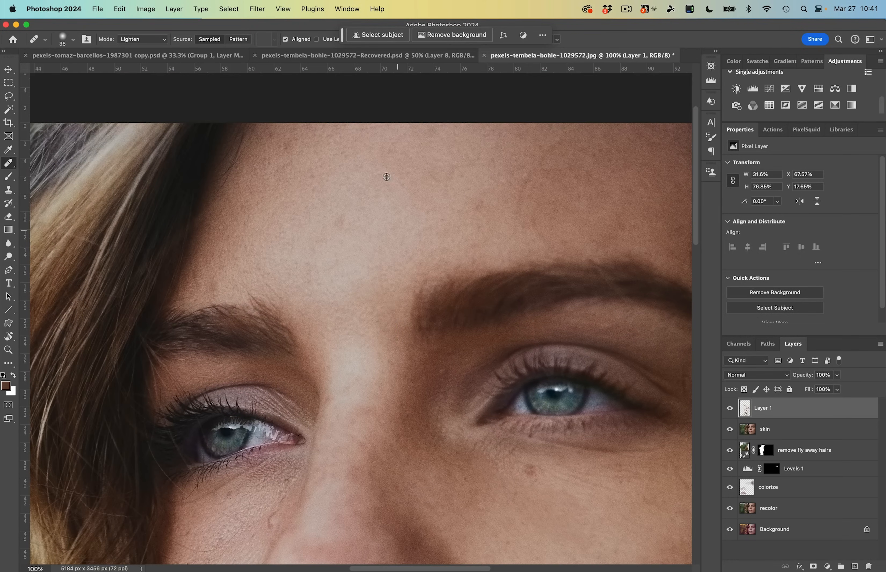
left_click(339, 217)
left_click(213, 289)
key("super+minus")
key("super+minus")
key("super+minus")
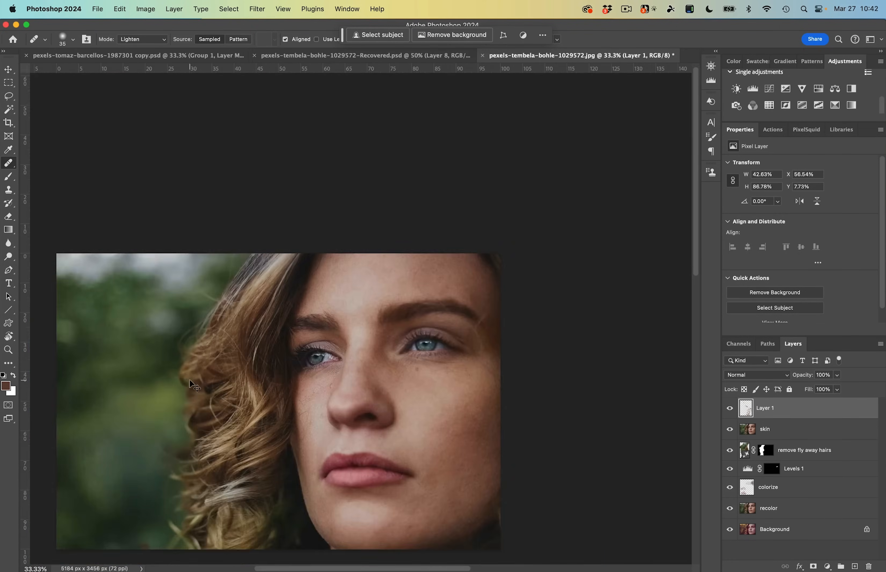
- Heal the remaining spots on the cheek beside the nose and on the lower face, and review the full image
key("super+equal")
key("super+equal")
left_click(296, 449, "alt")
left_click(309, 433)
scroll(293, 456, "down", 10)
left_click(465, 511)
left_click(312, 287)
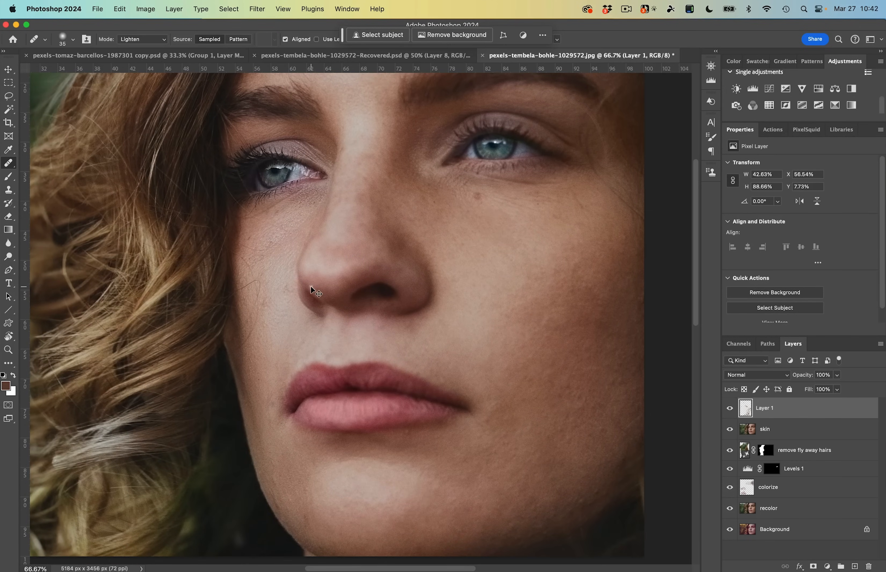
key("super+minus")
scroll(424, 404, "left", 5)
scroll(424, 403, "up", 4)
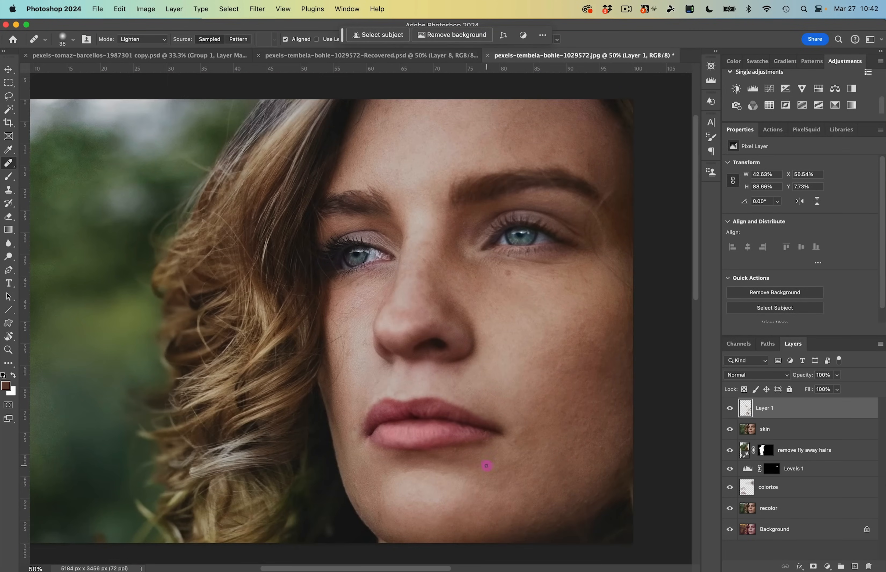
key("super+minus")
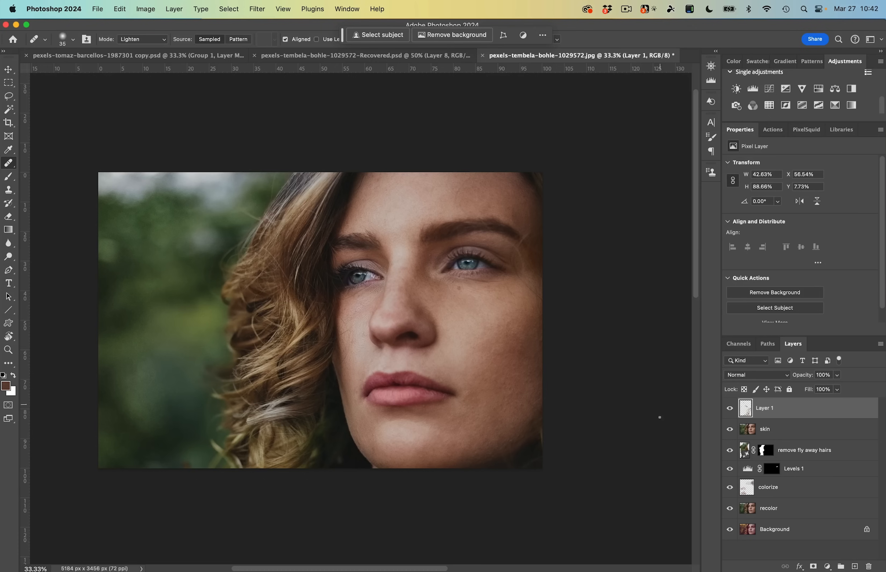
- Add a Vibrance adjustment layer above the healing layer with Vibrance at +39
left_click(803, 88)
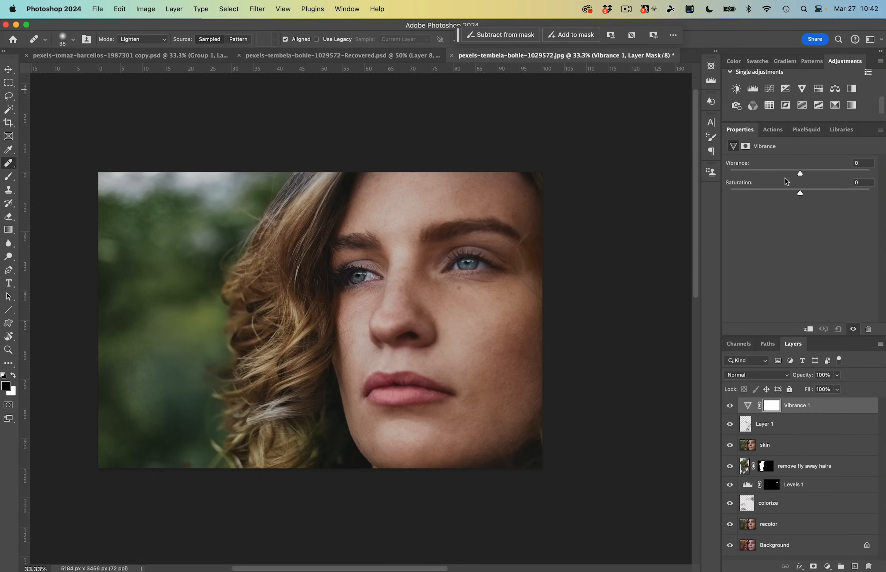
left_click_drag(800, 175, 827, 174)
- Lasso the green background along the edge of the hair and add a Hue/Saturation adjustment layer masked to it
left_click(9, 96)
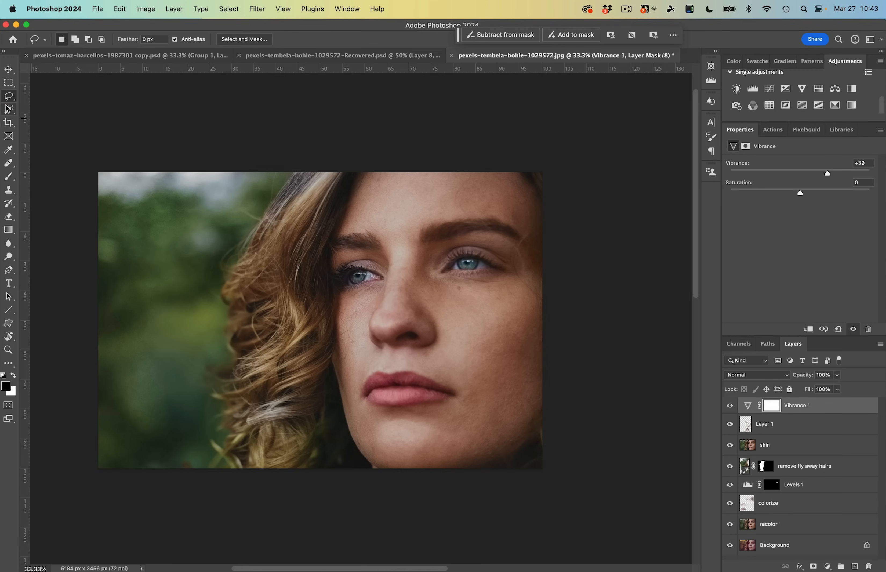
mouse_move(141, 154)
left_mouse_down()
mouse_move(278, 158)
mouse_move(237, 295)
mouse_move(246, 486)
mouse_move(63, 447)
mouse_move(50, 197)
mouse_move(247, 137)
mouse_move(282, 156)
left_mouse_up()
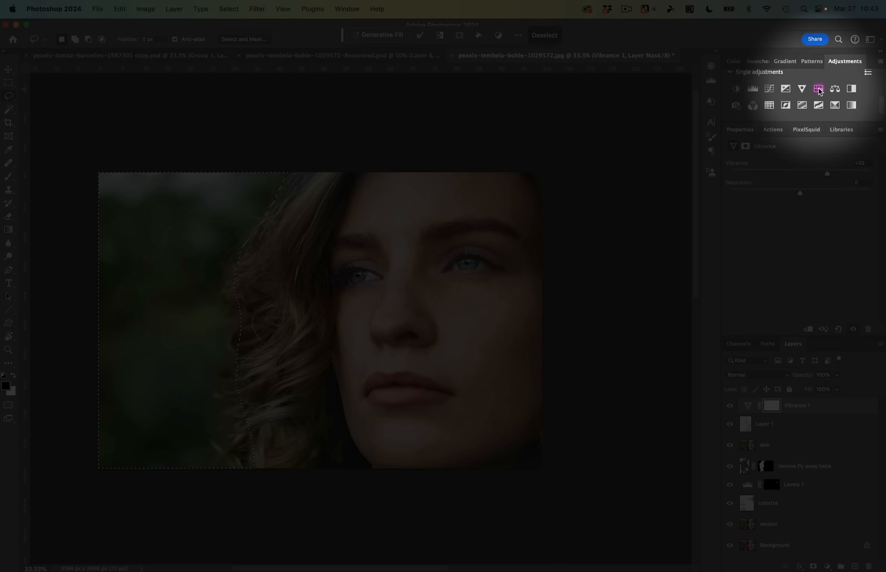
left_click(821, 91)
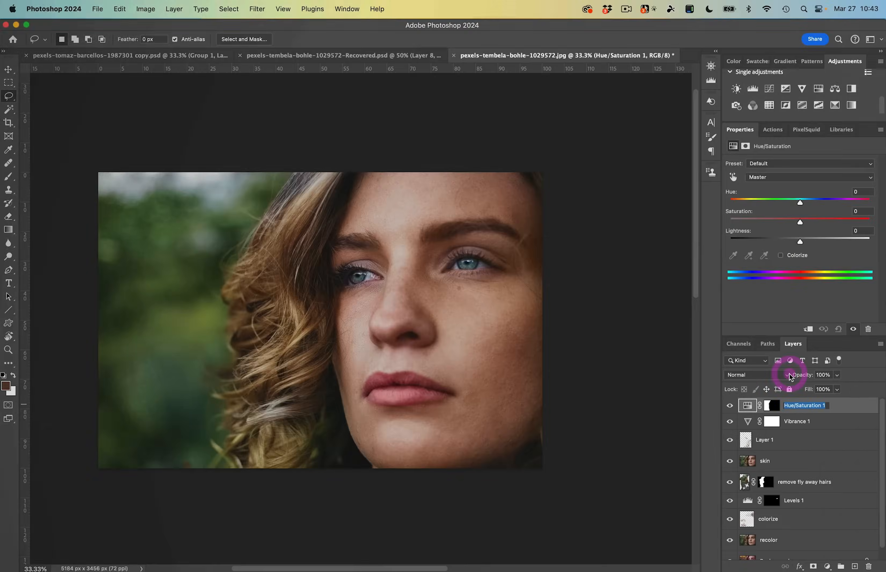
- Rename the Hue/Saturation layer as "darken background"
double_click(798, 406)
type("da")
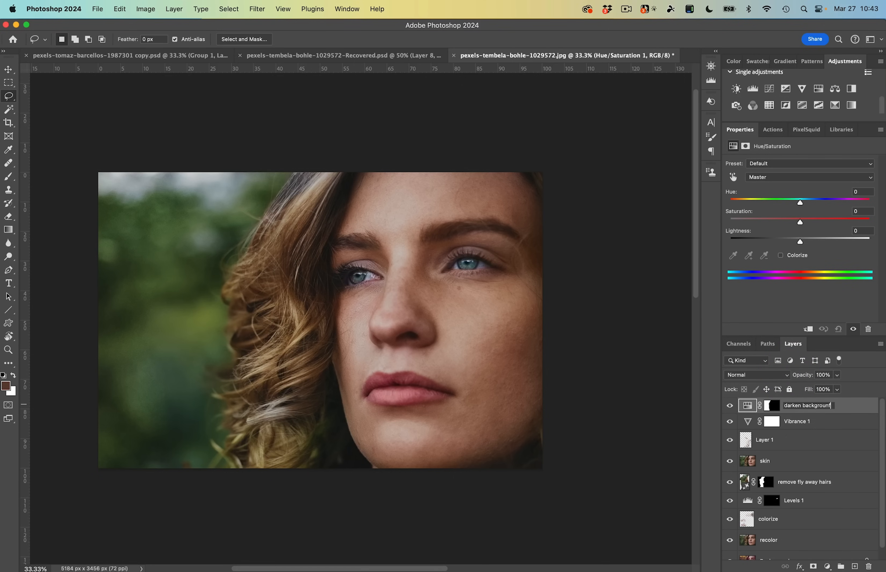
type("rken background")
key("Return")
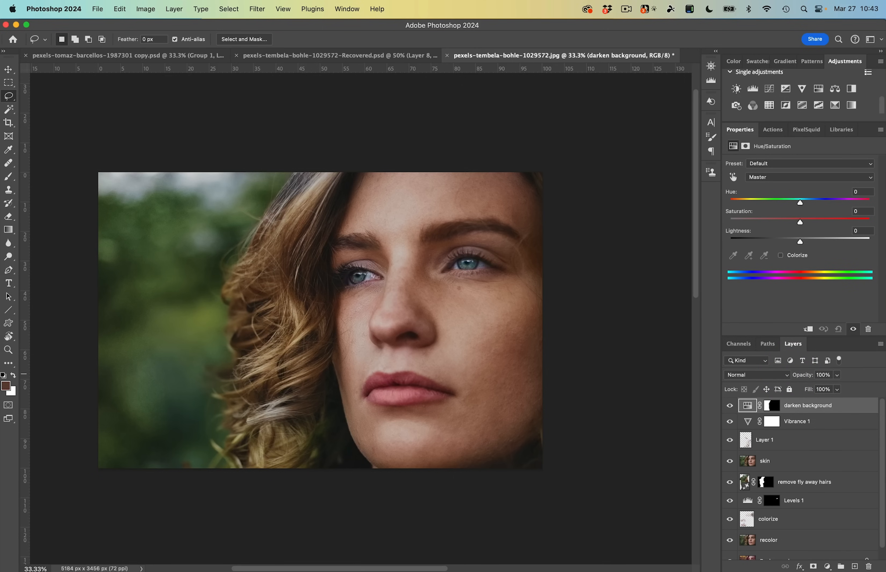
- Feather the "darken background" layer mask to 177.9 px, checking its soft edge in the mask view
left_click(772, 406)
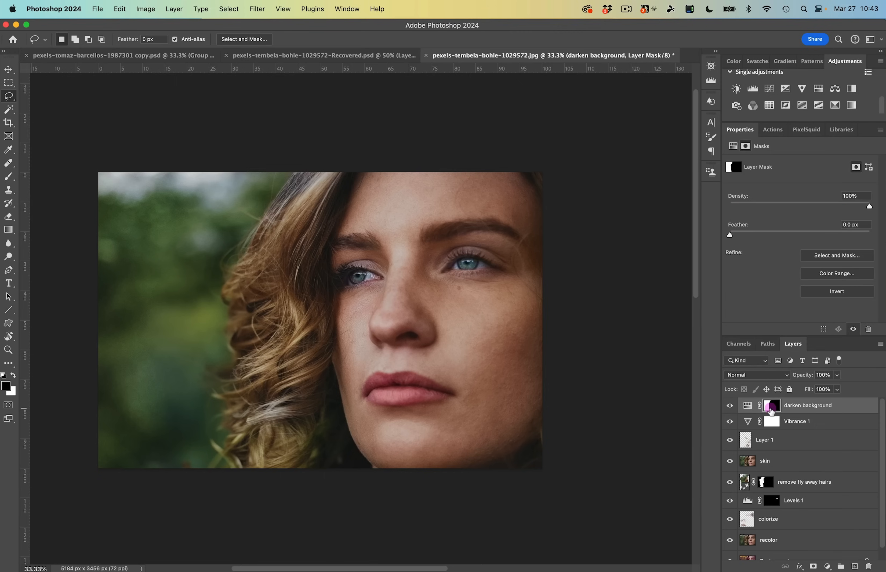
left_click_drag(786, 235, 825, 237)
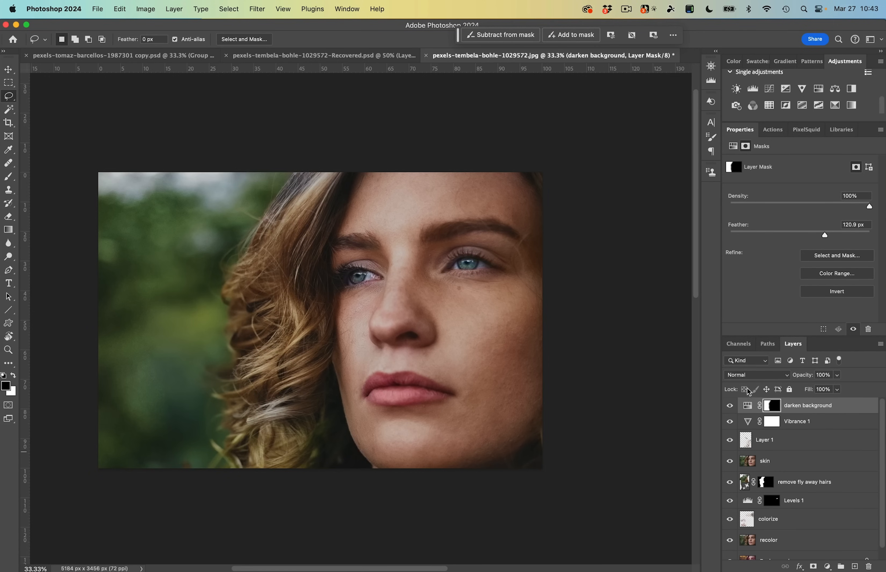
left_click(772, 406, "alt")
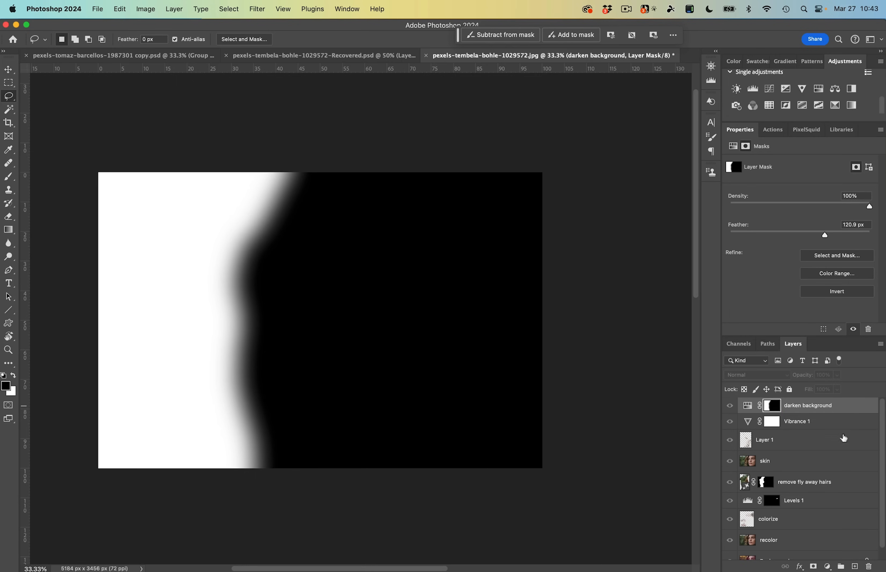
left_click_drag(826, 235, 839, 235)
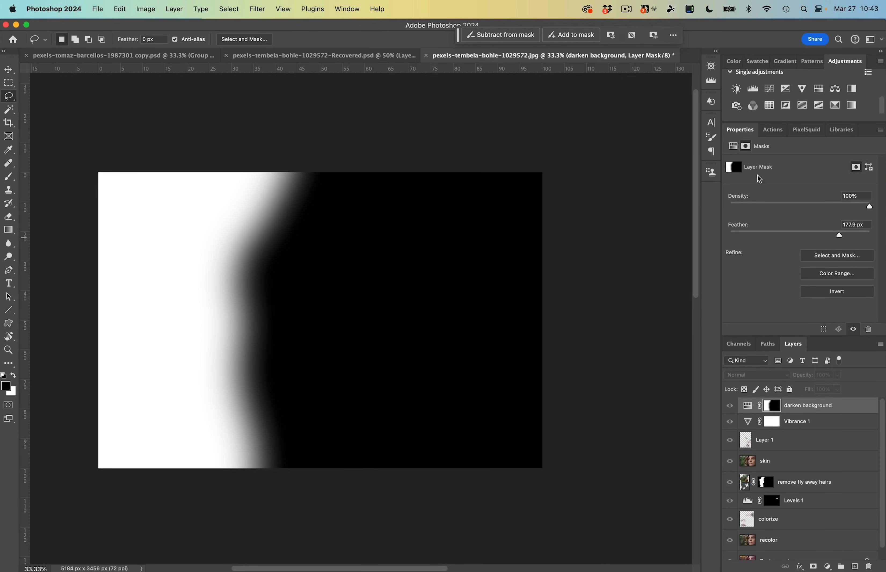
left_click(772, 409, "alt")
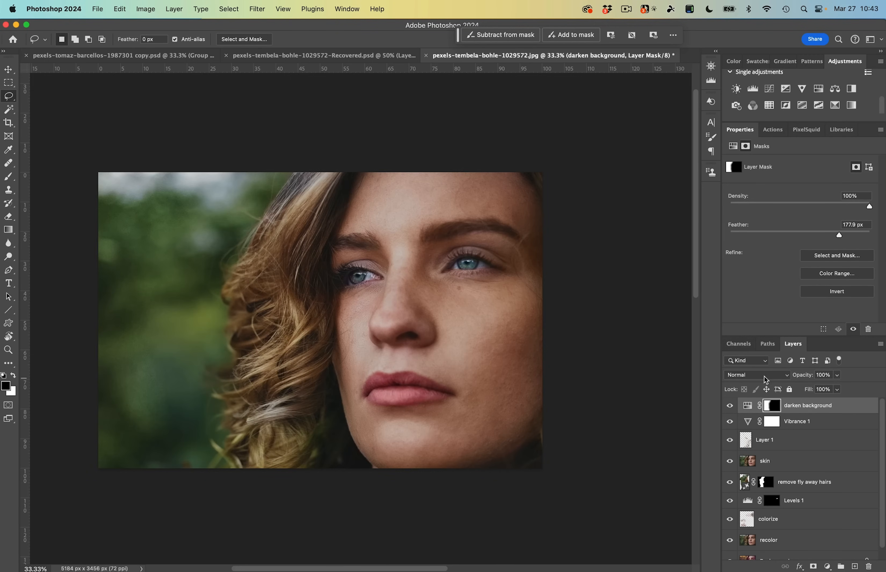
- Set the "darken background" layer to the Multiply blend mode at 60% opacity
left_click(767, 377)
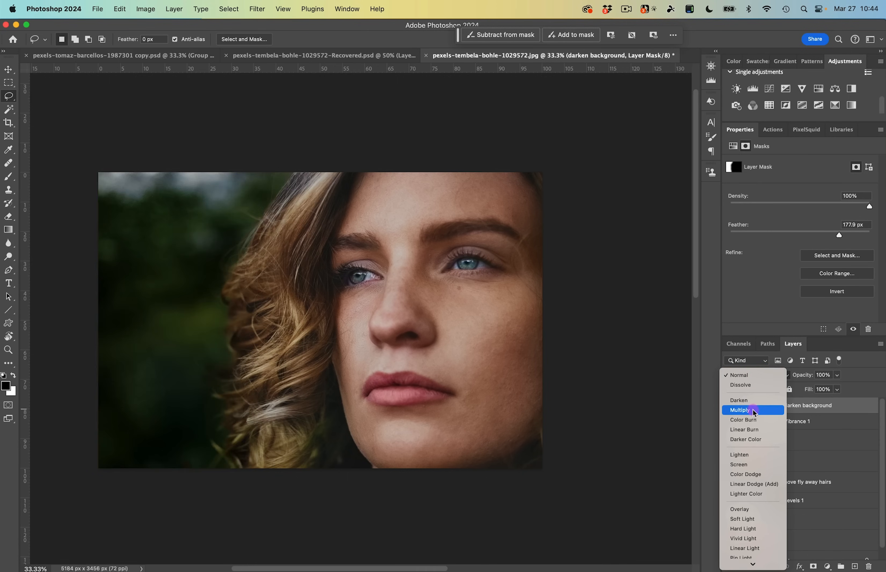
left_click(745, 409)
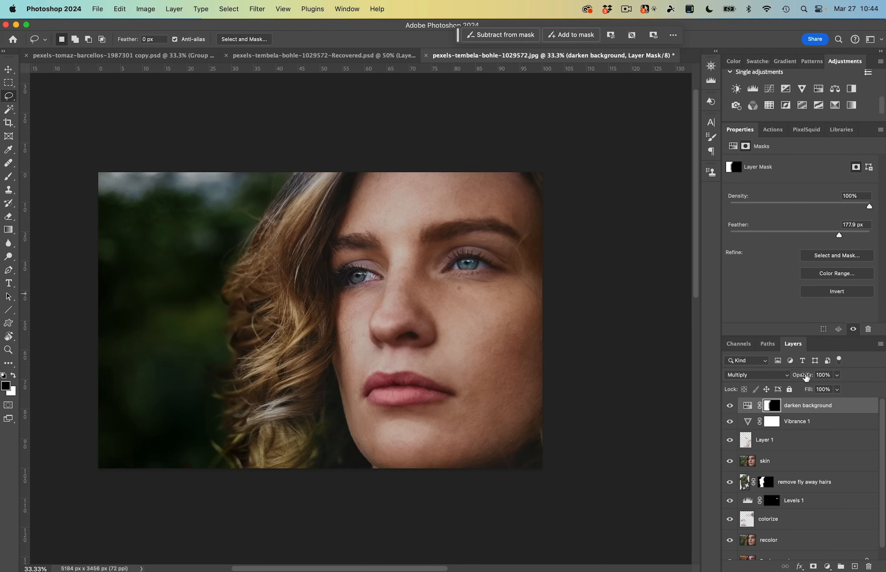
left_click_drag(807, 375, 797, 376)
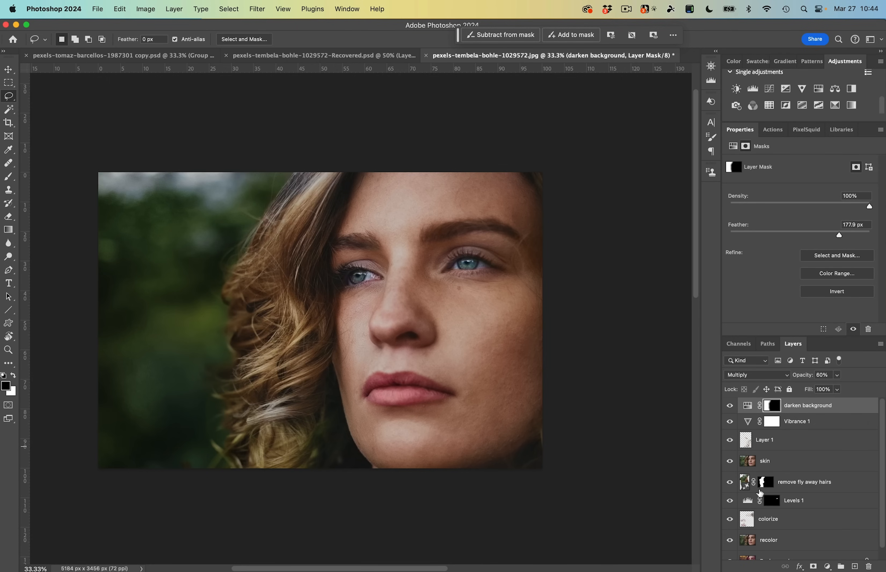
- Compare the retouched portrait with the original by repeatedly showing only the Background layer and restoring all layers
scroll(804, 519, "down", 1)
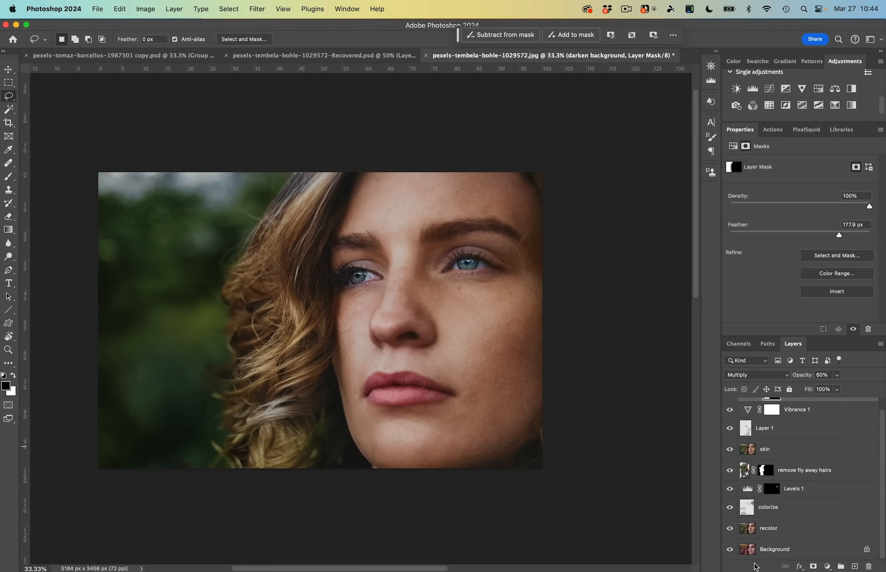
left_click(731, 549, "alt")
left_click(731, 549, "alt")
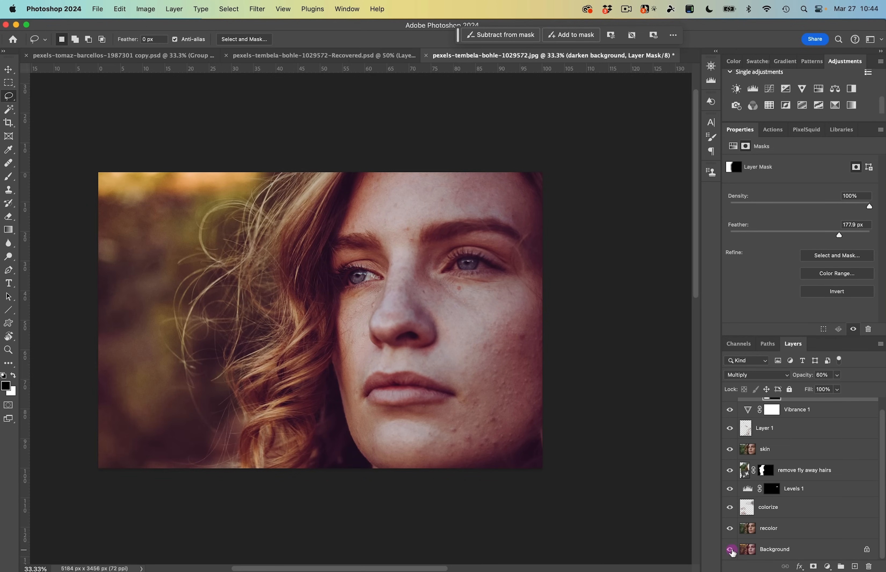
left_click(731, 549, "alt")
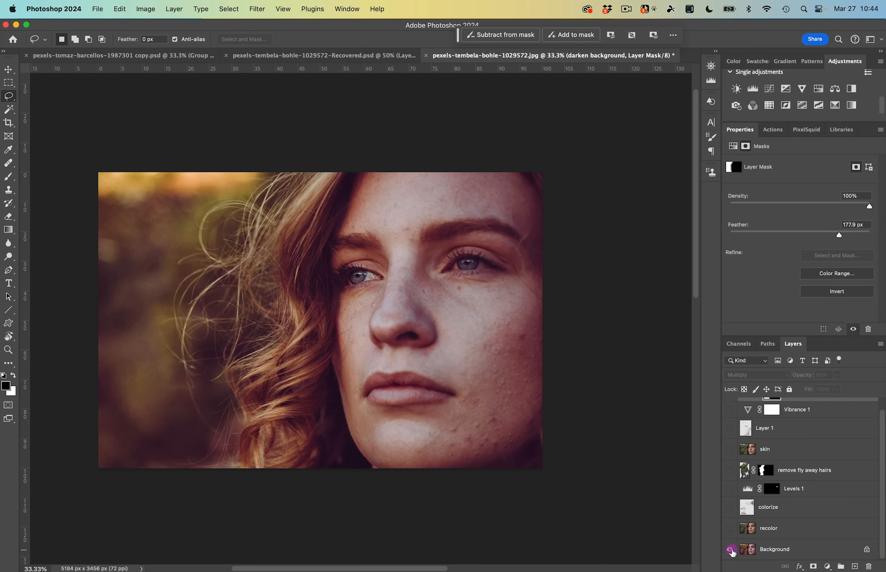
left_click(731, 549, "alt")
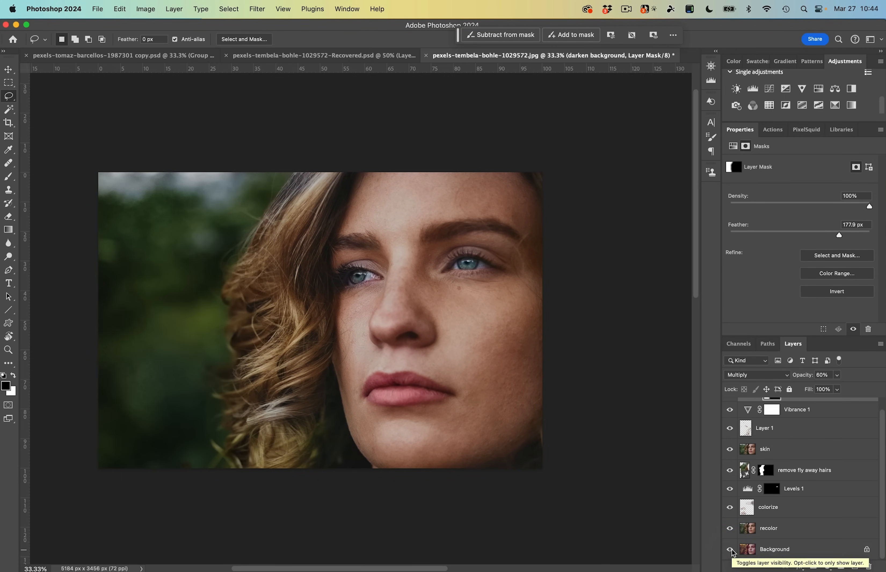
left_click(731, 549, "alt")
left_click(731, 550, "alt")
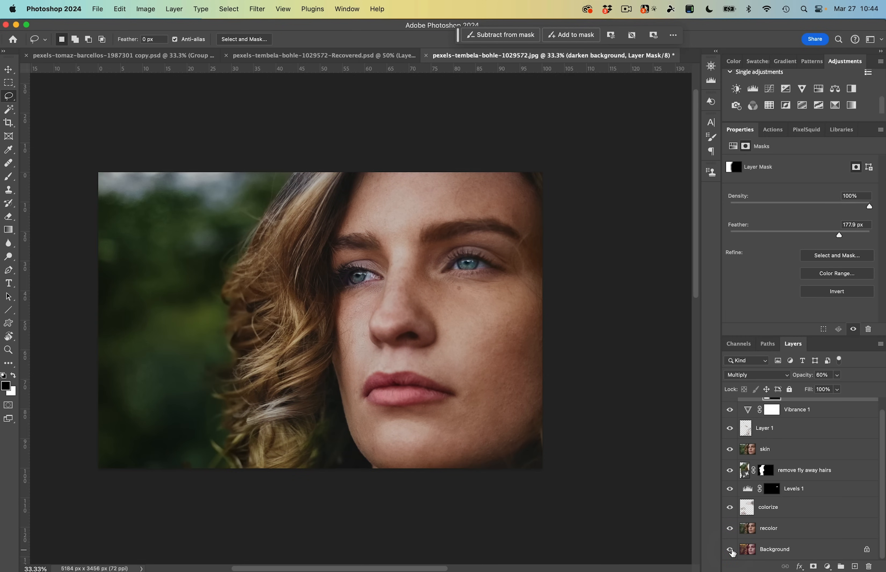